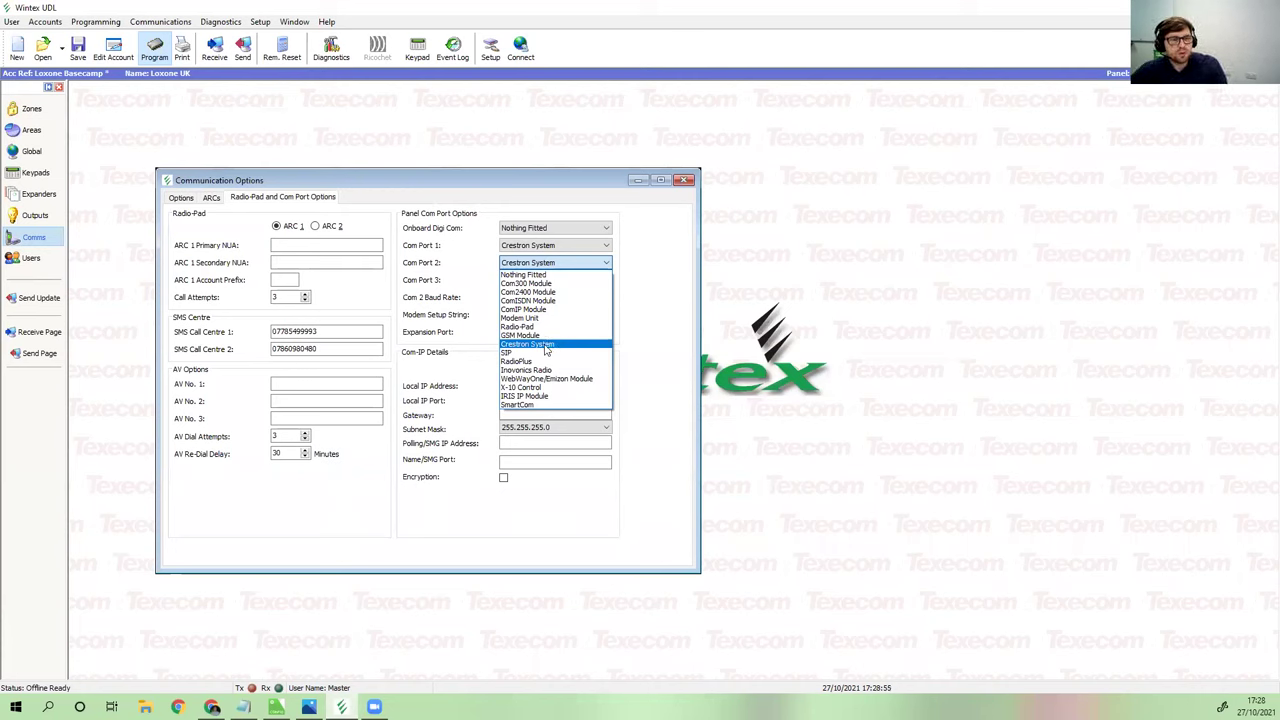
Set Com Port 2 to Crestron System in the panel com port options, check the Com 2 baud rate and close Communication Options
click(542, 346)
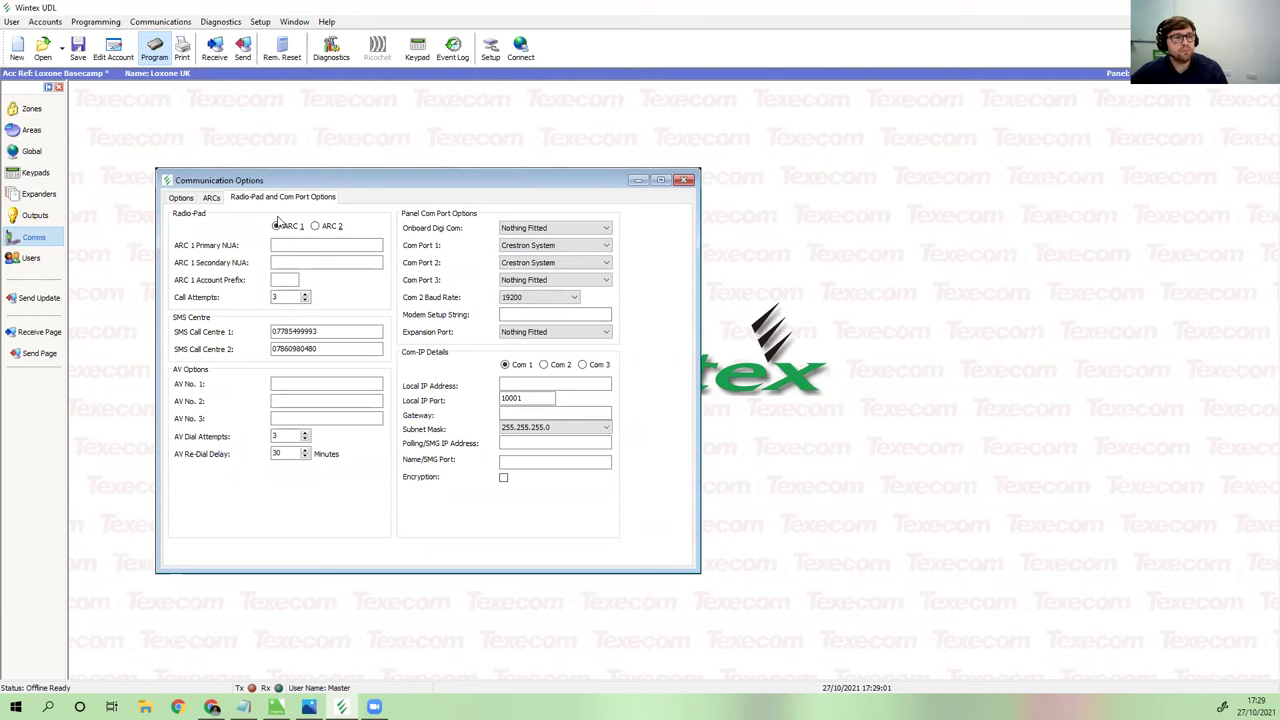
click(217, 198)
click(262, 199)
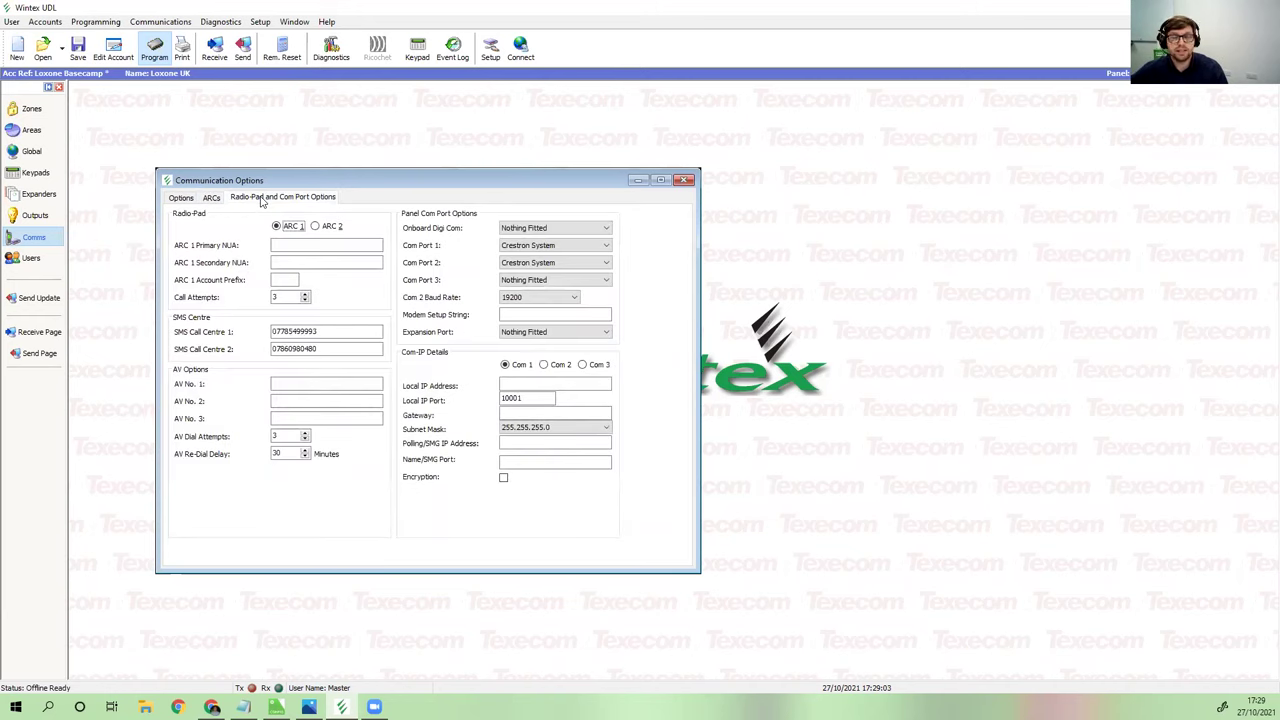
click(524, 262)
click(528, 265)
click(520, 297)
click(517, 298)
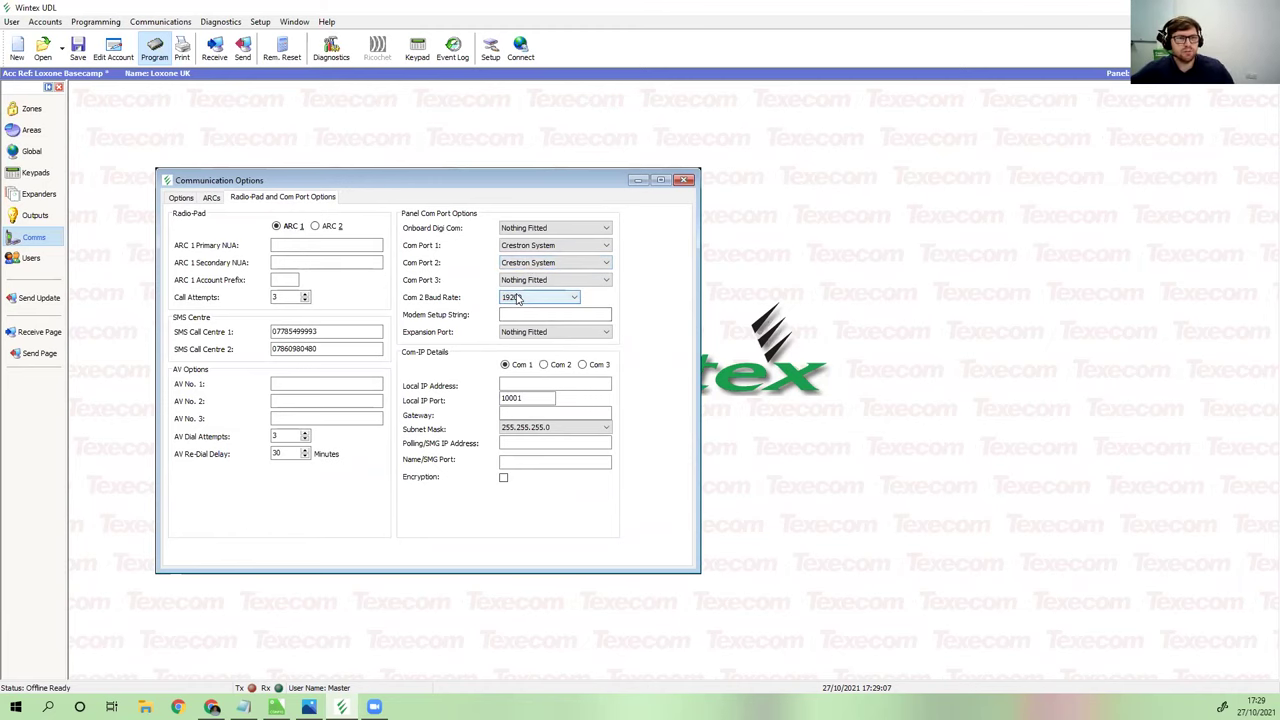
click(685, 180)
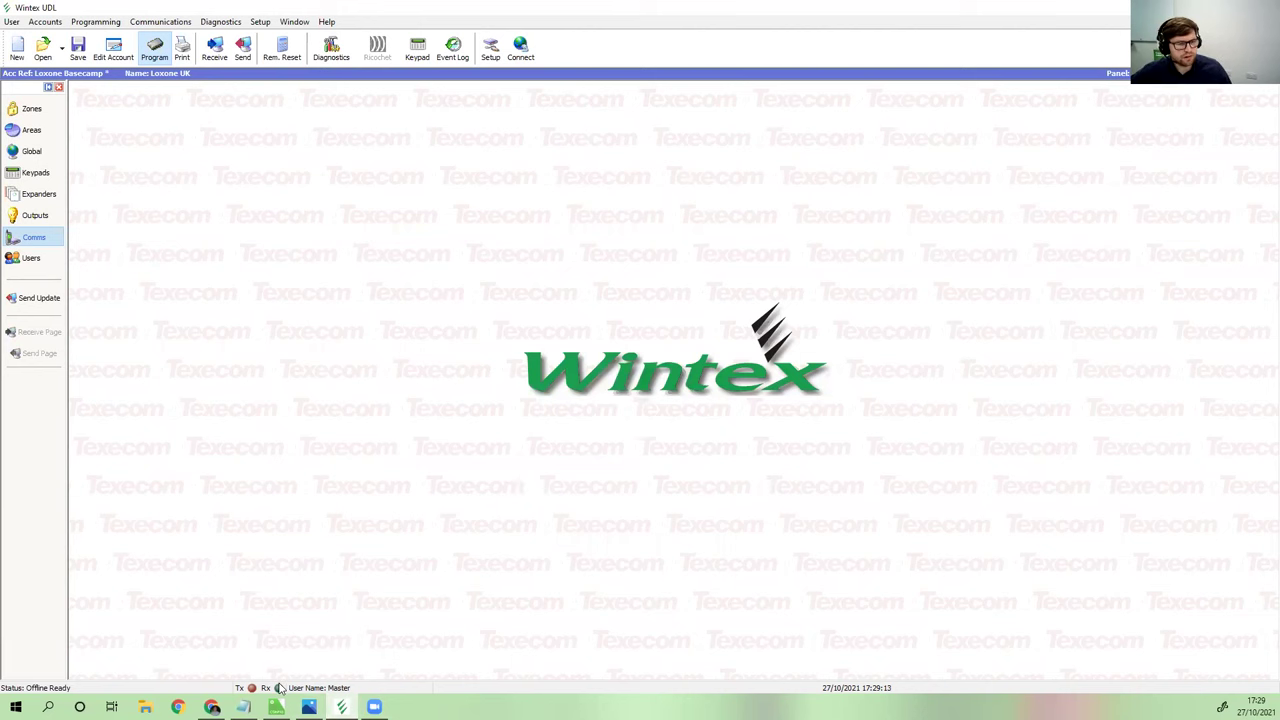
Switch to Loxone Config and set the baud rate of the RS232 Extension to 19200
click(342, 707)
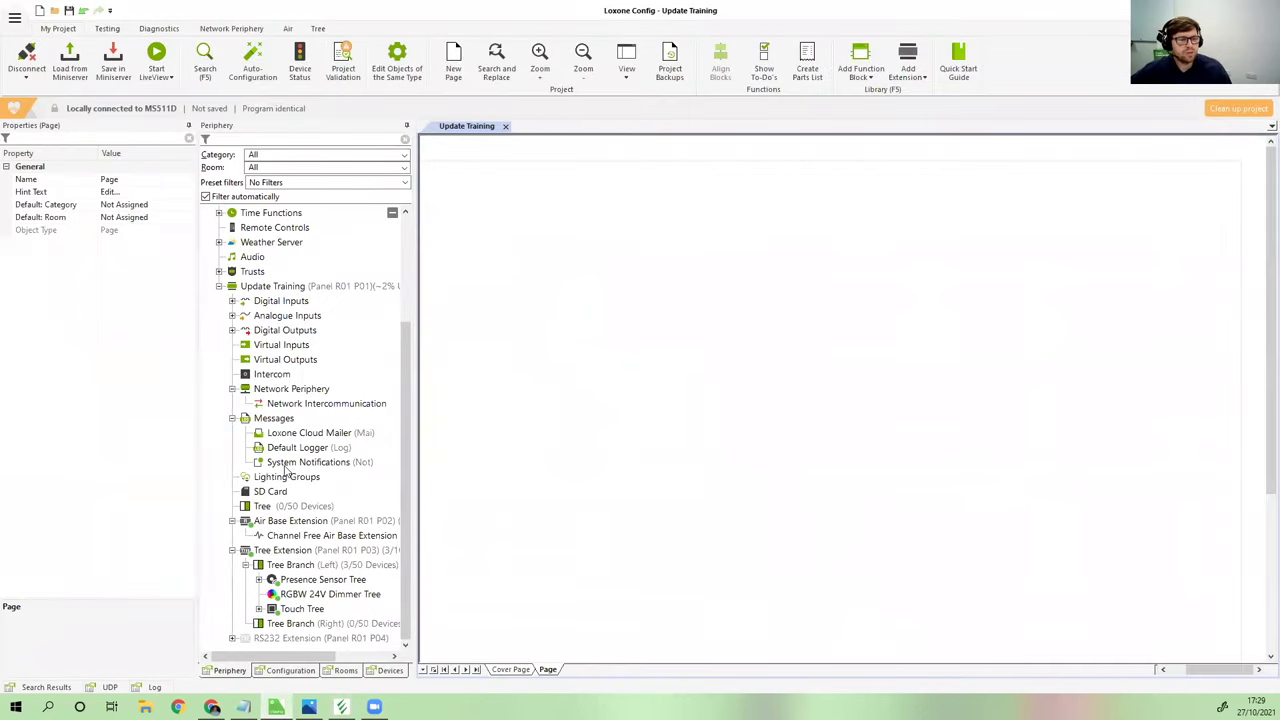
click(232, 638)
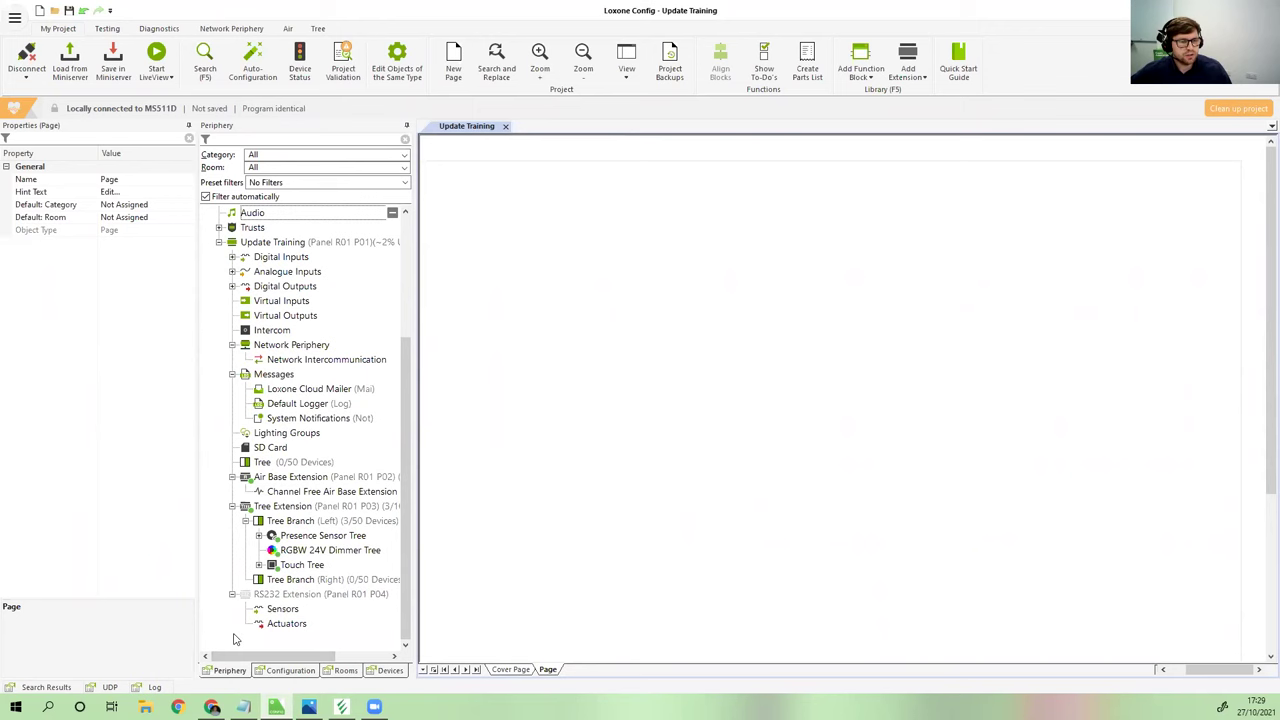
click(278, 596)
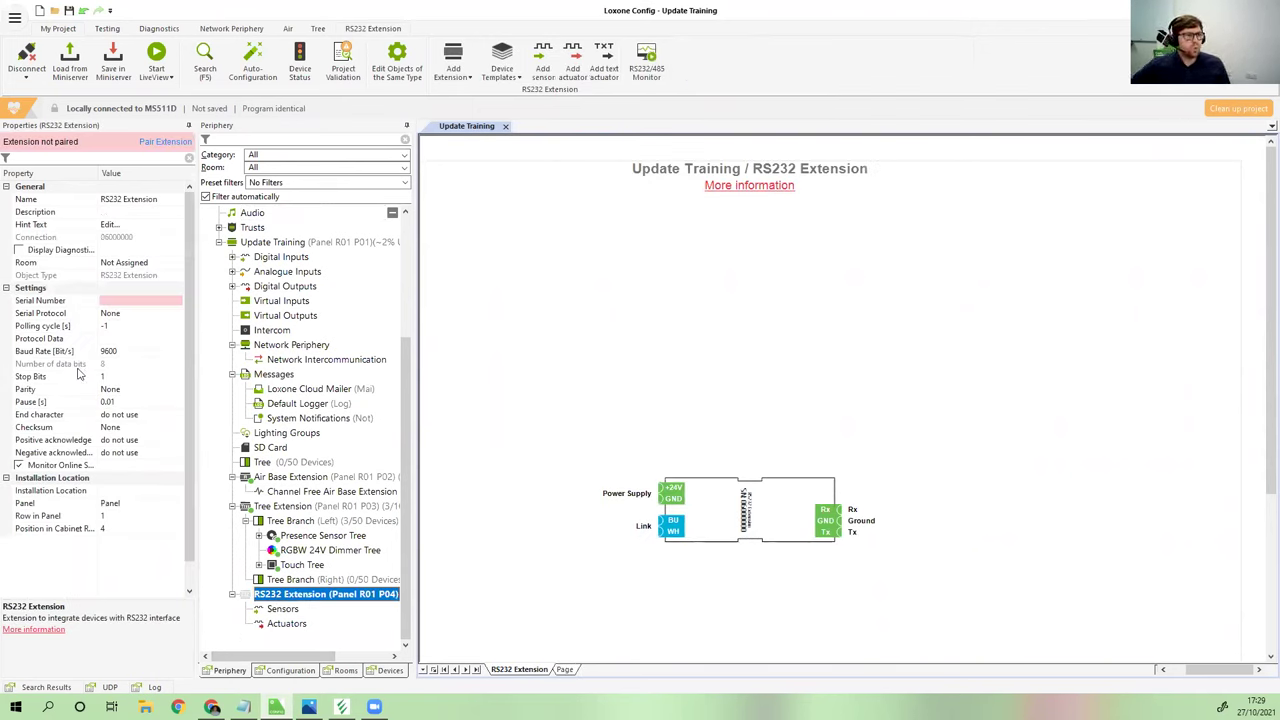
click(66, 316)
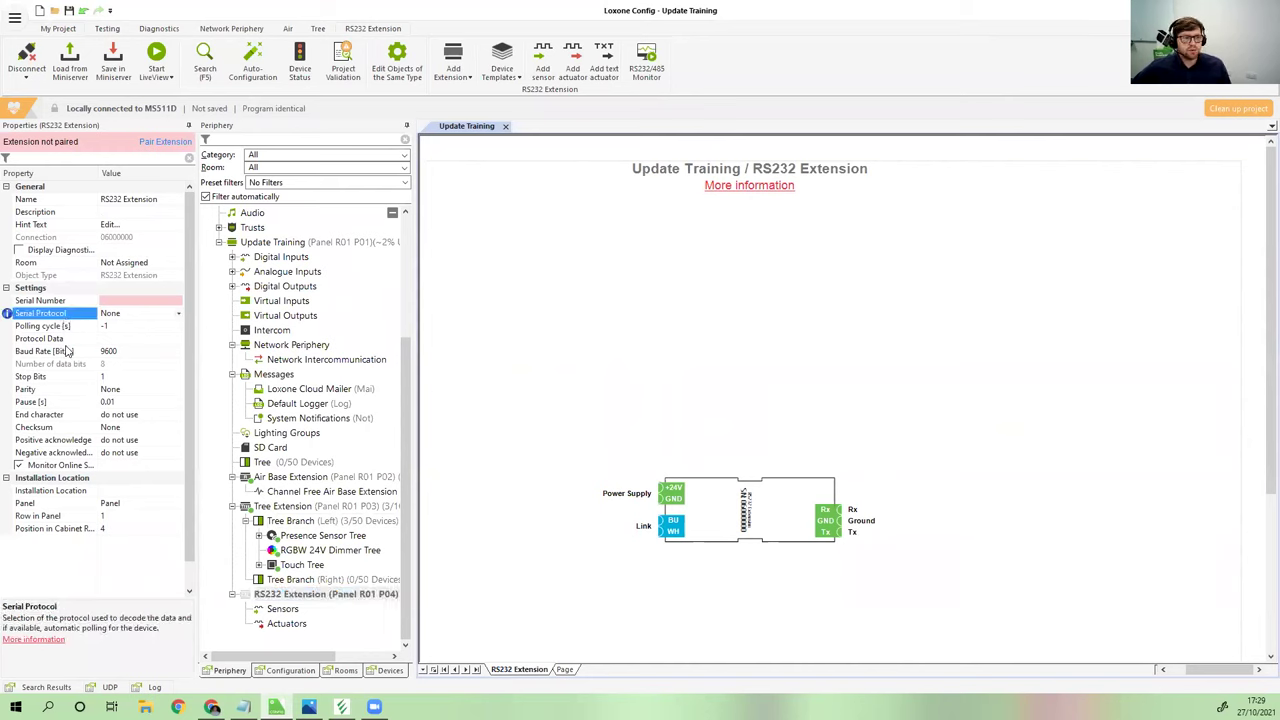
click(68, 353)
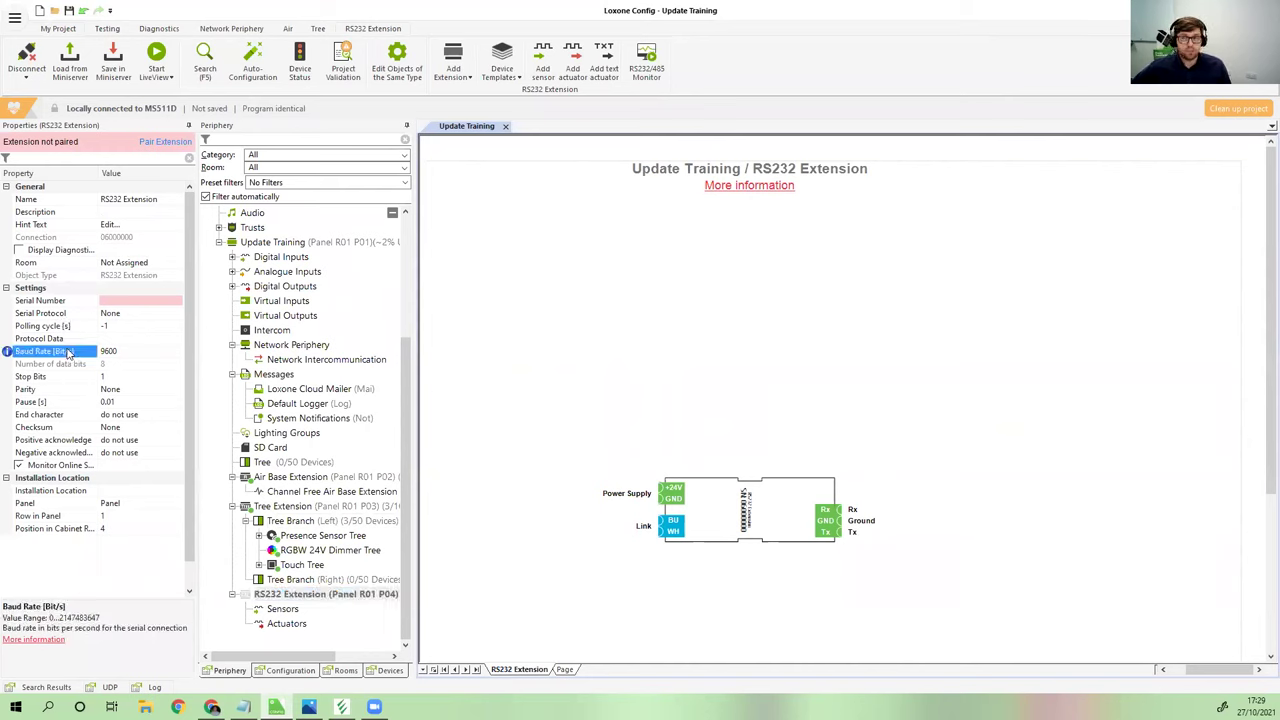
text(19200)
key(Return)
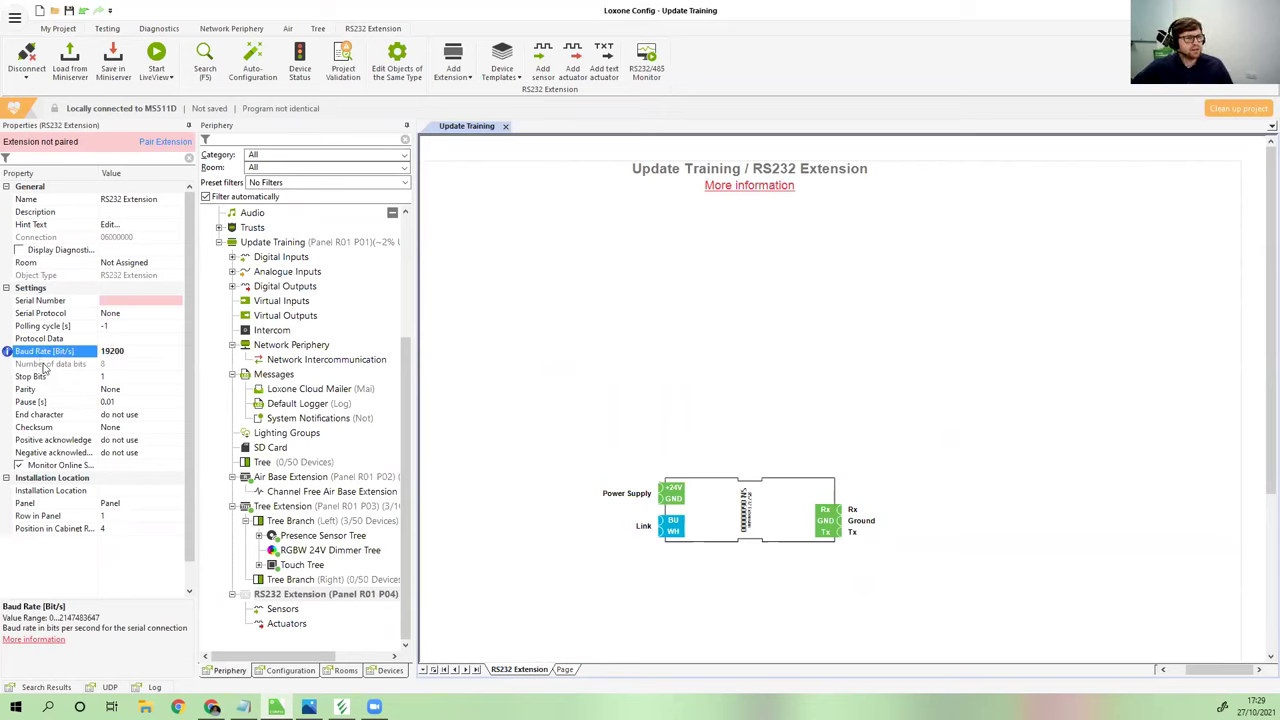
click(48, 376)
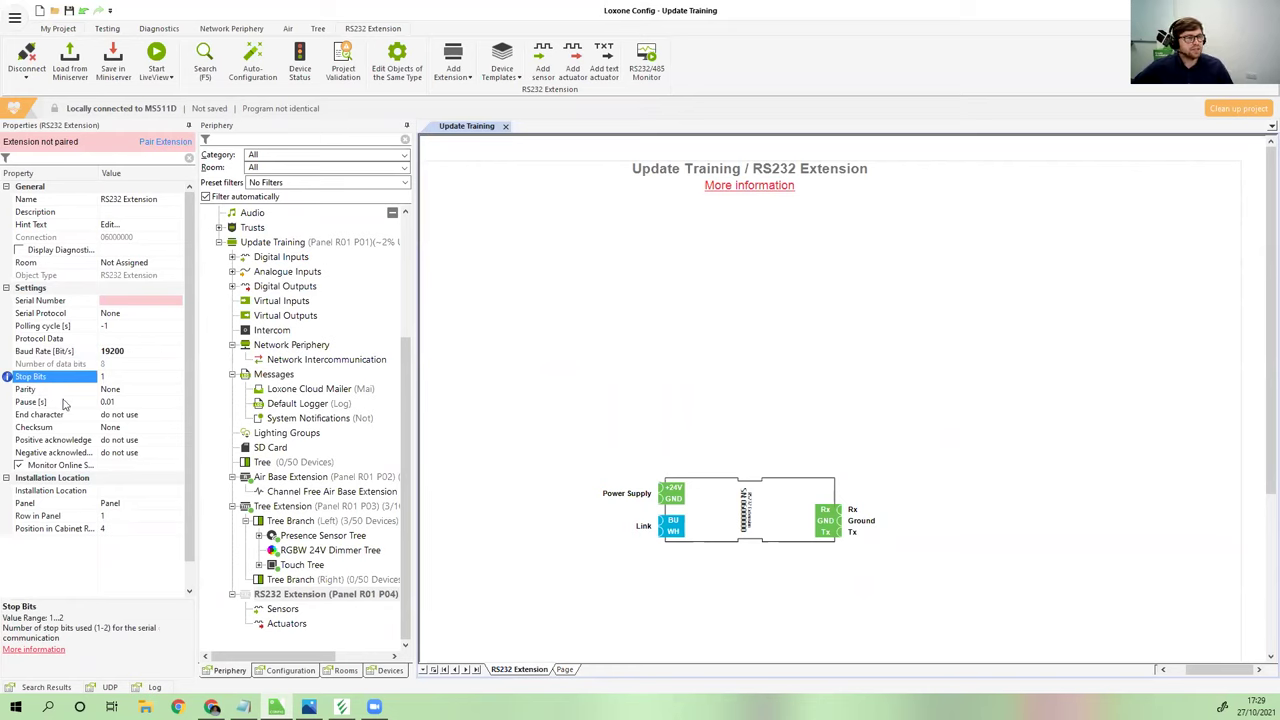
click(62, 352)
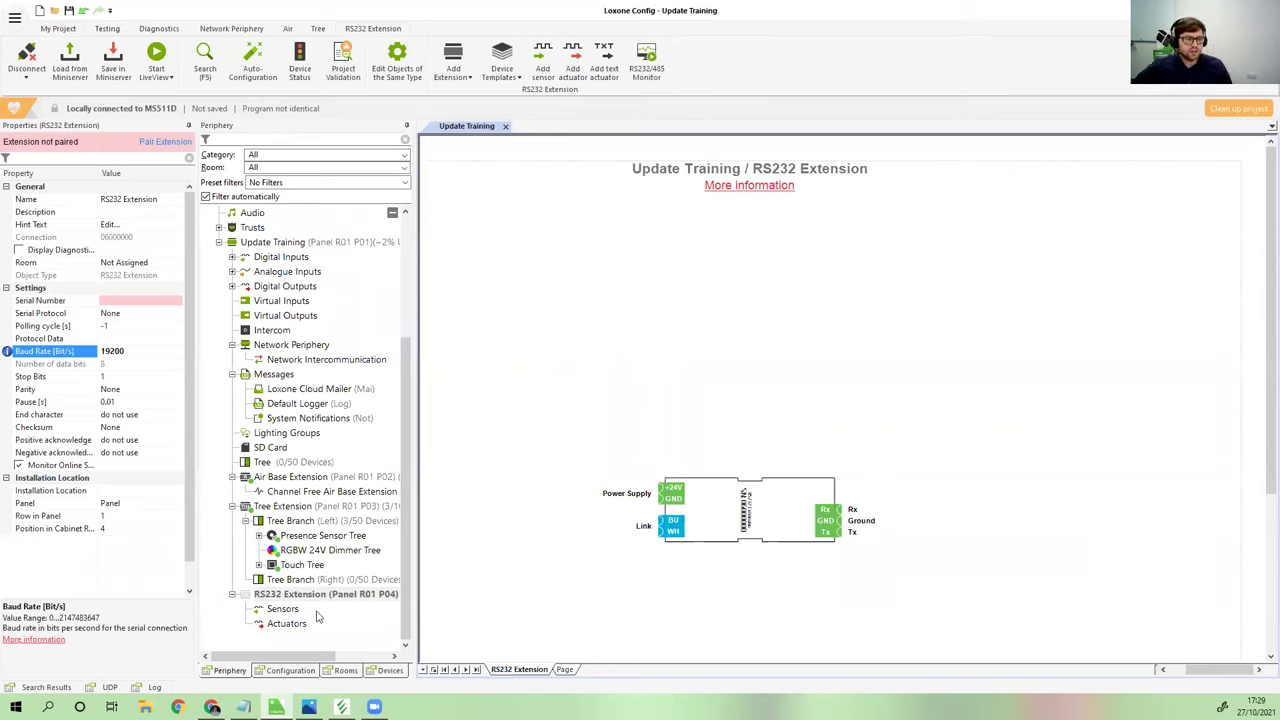
Inspect the Sensors and Actuators folders under the RS232 Extension
click(284, 610)
click(287, 623)
click(285, 609)
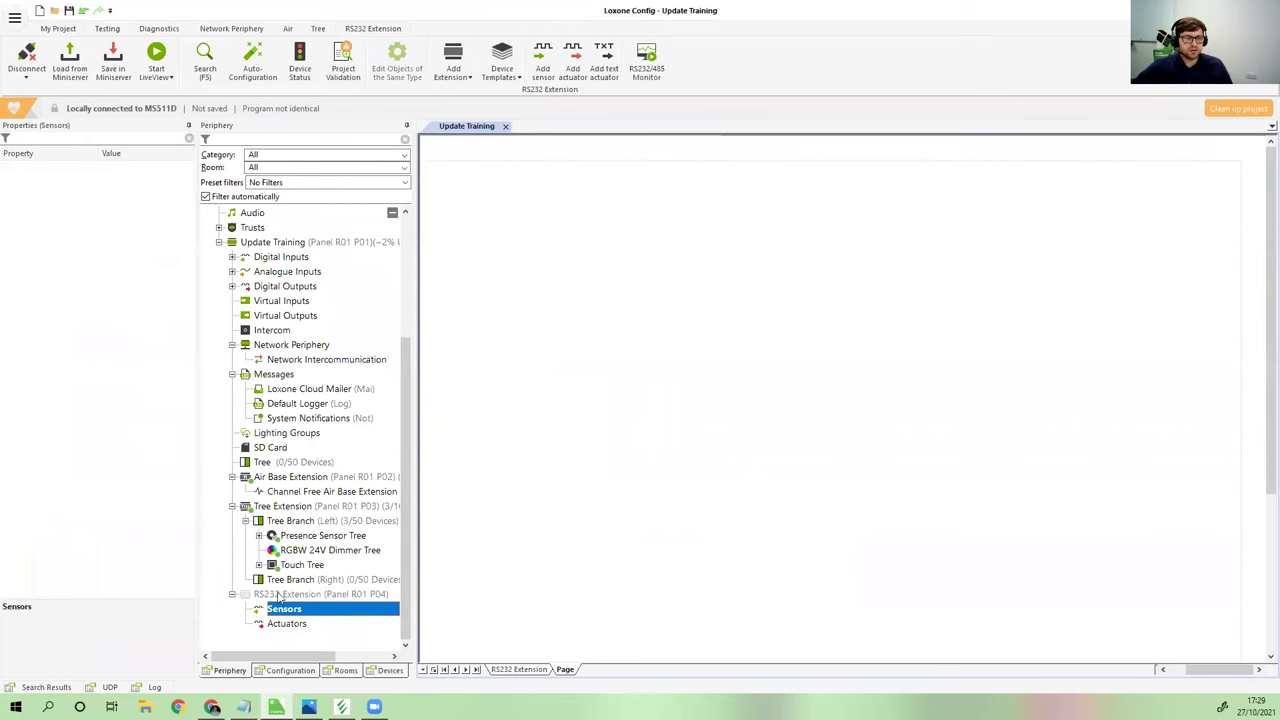
click(279, 596)
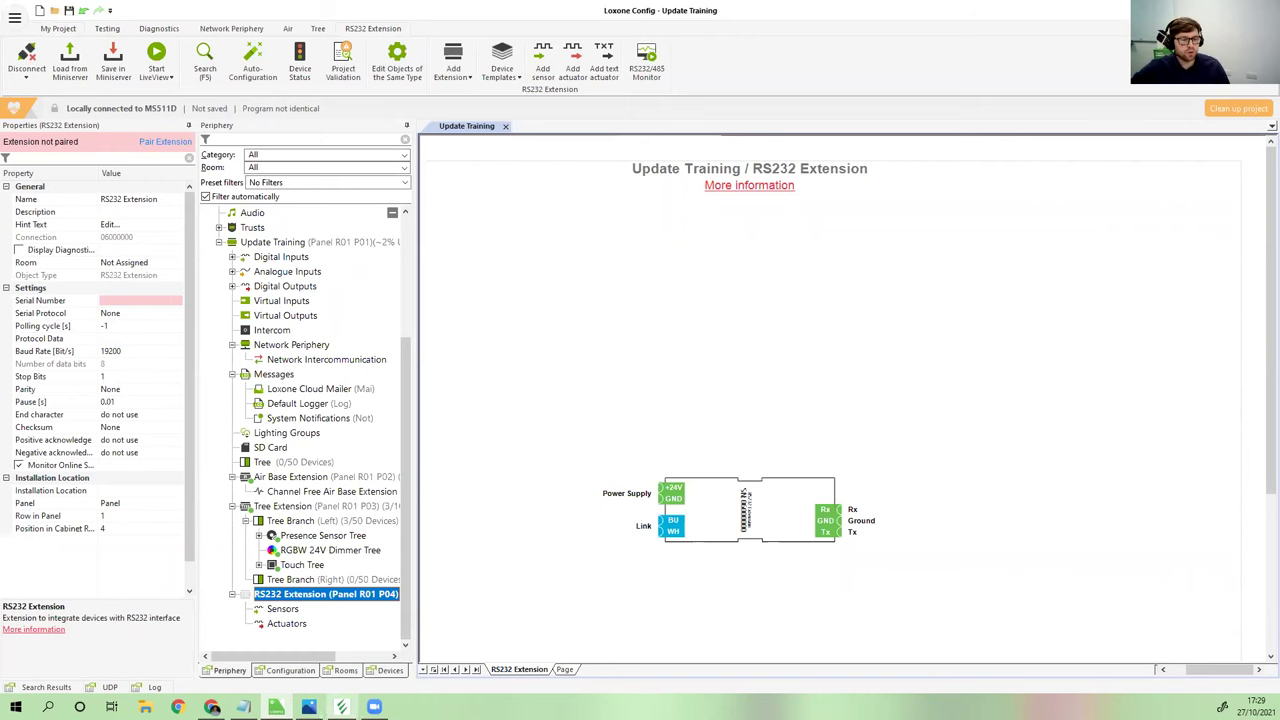
Switch to Wintex and review the panel com port settings in the Communication Options, closing them when done
click(309, 707)
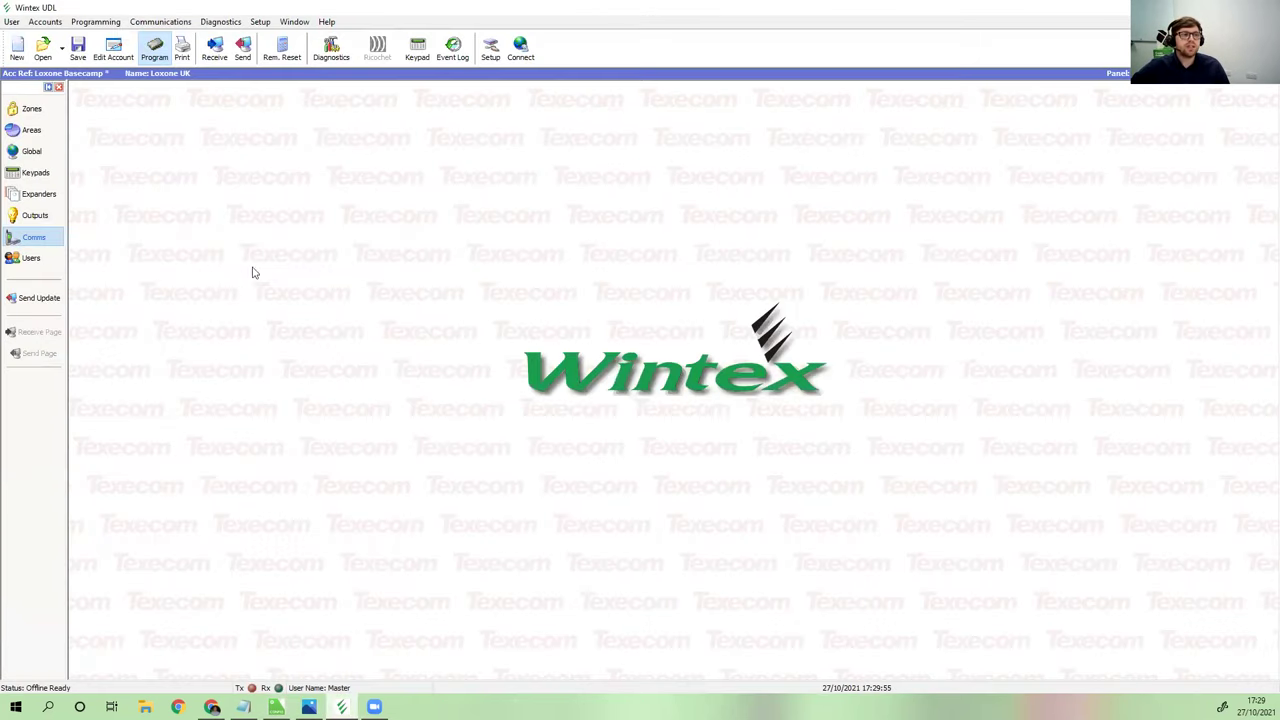
click(36, 244)
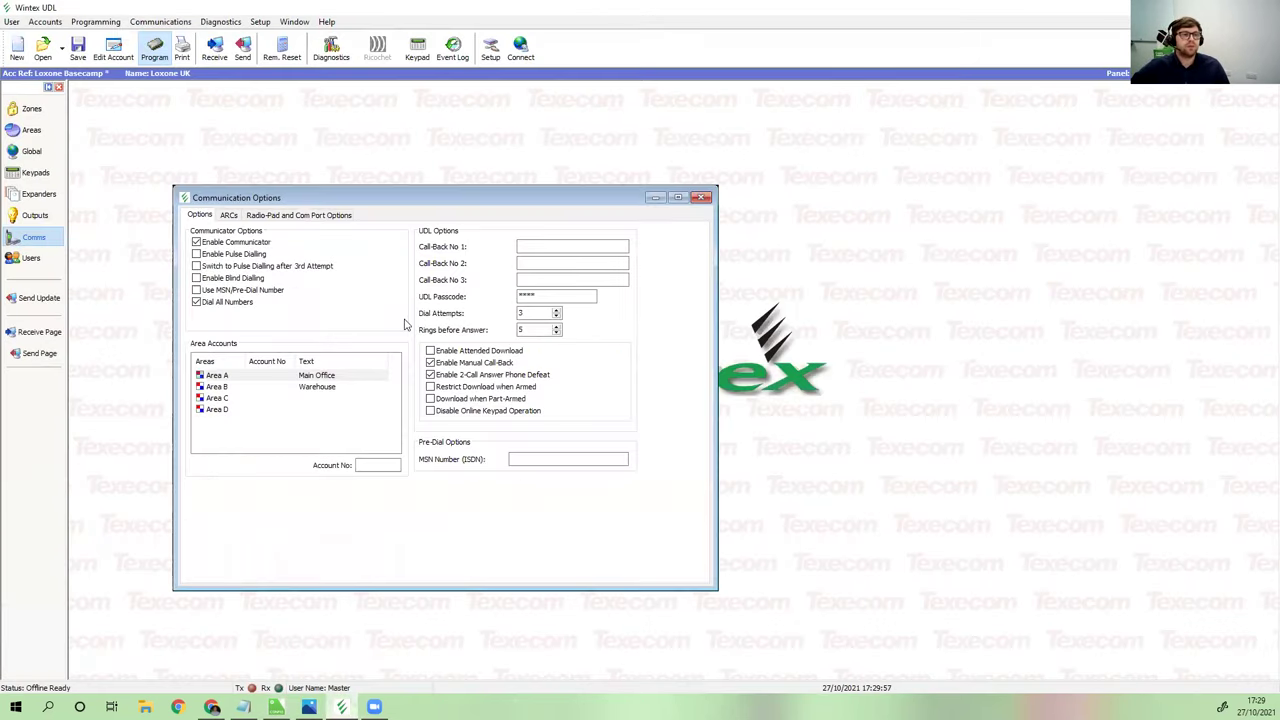
click(232, 216)
click(268, 216)
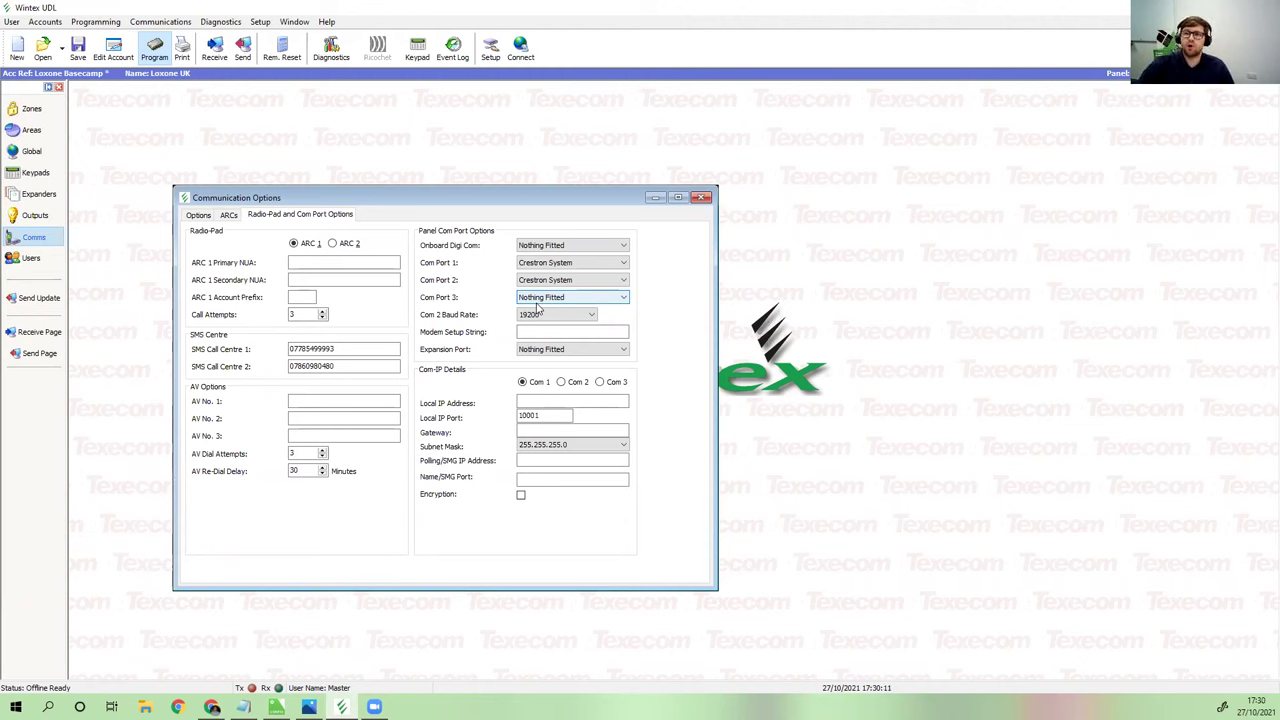
click(702, 197)
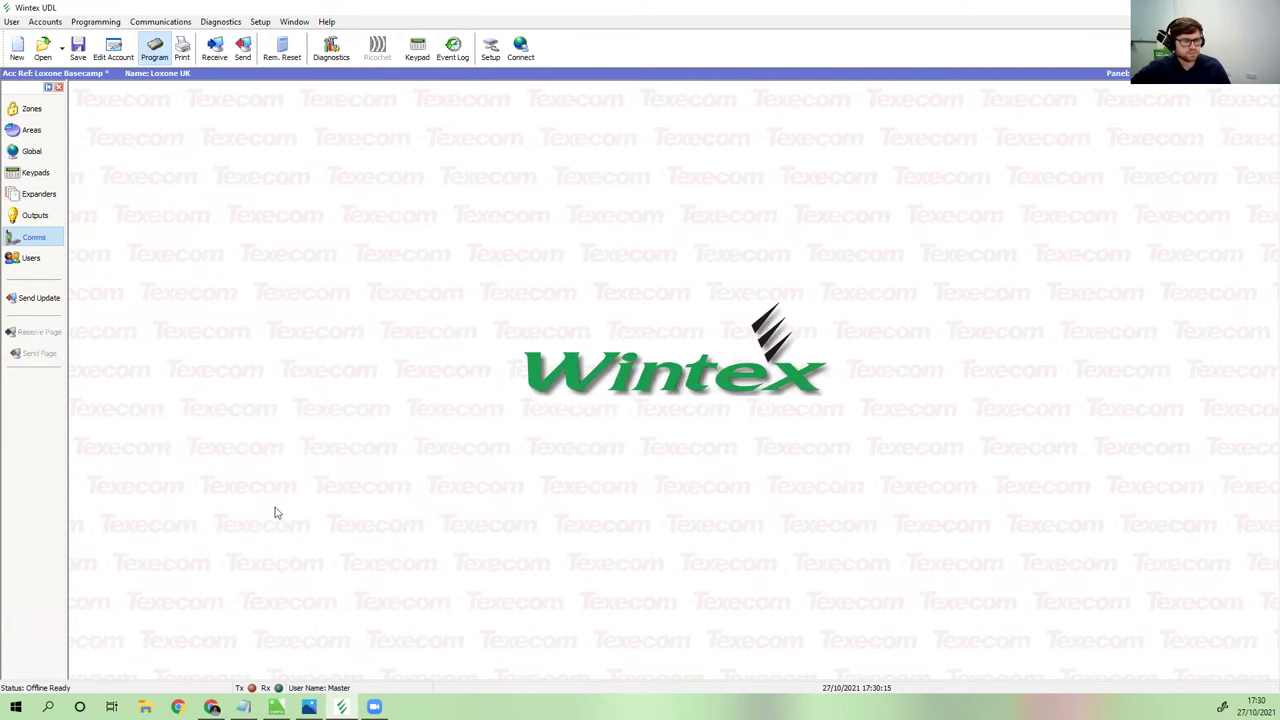
click(276, 707)
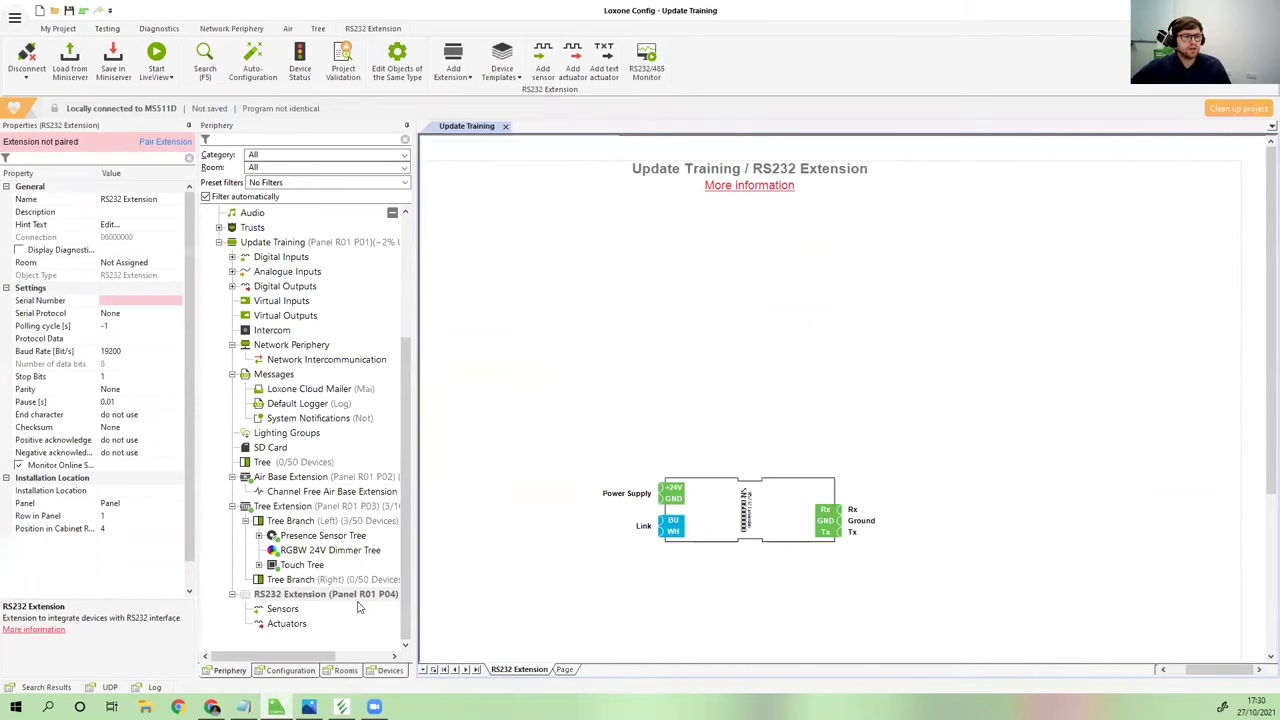
click(286, 609)
click(292, 623)
click(290, 612)
click(287, 596)
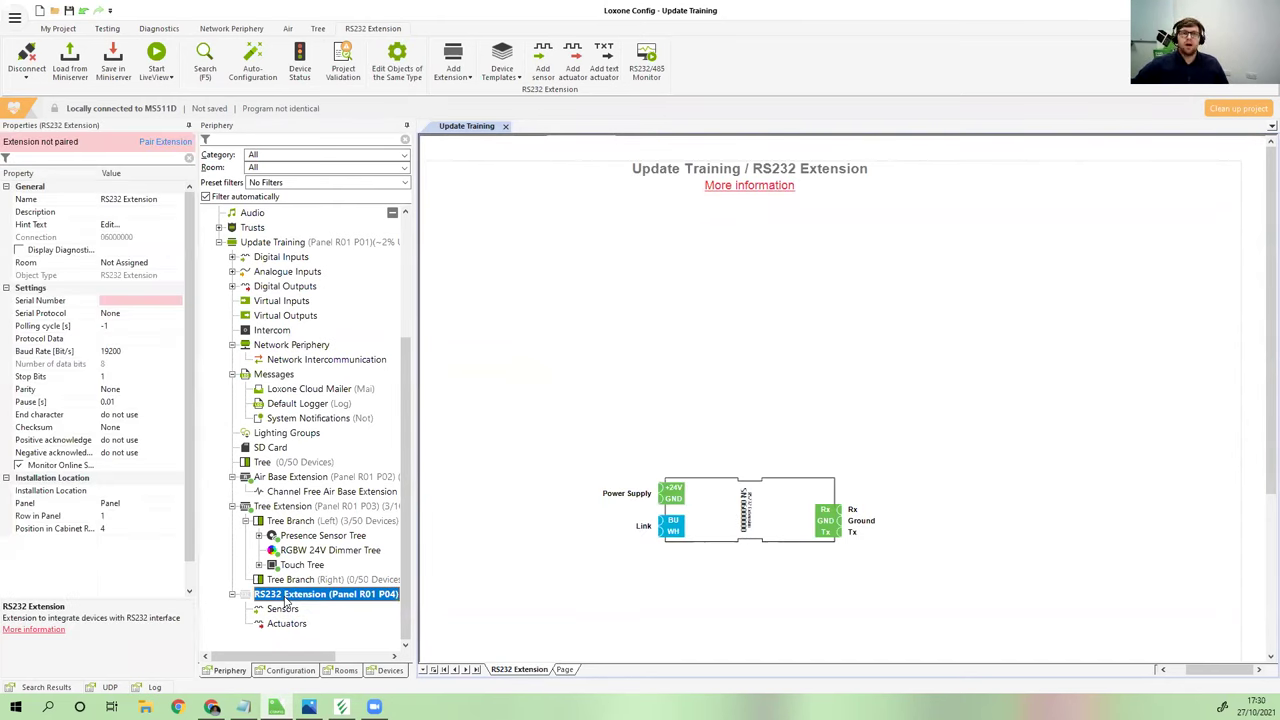
right_click(518, 86)
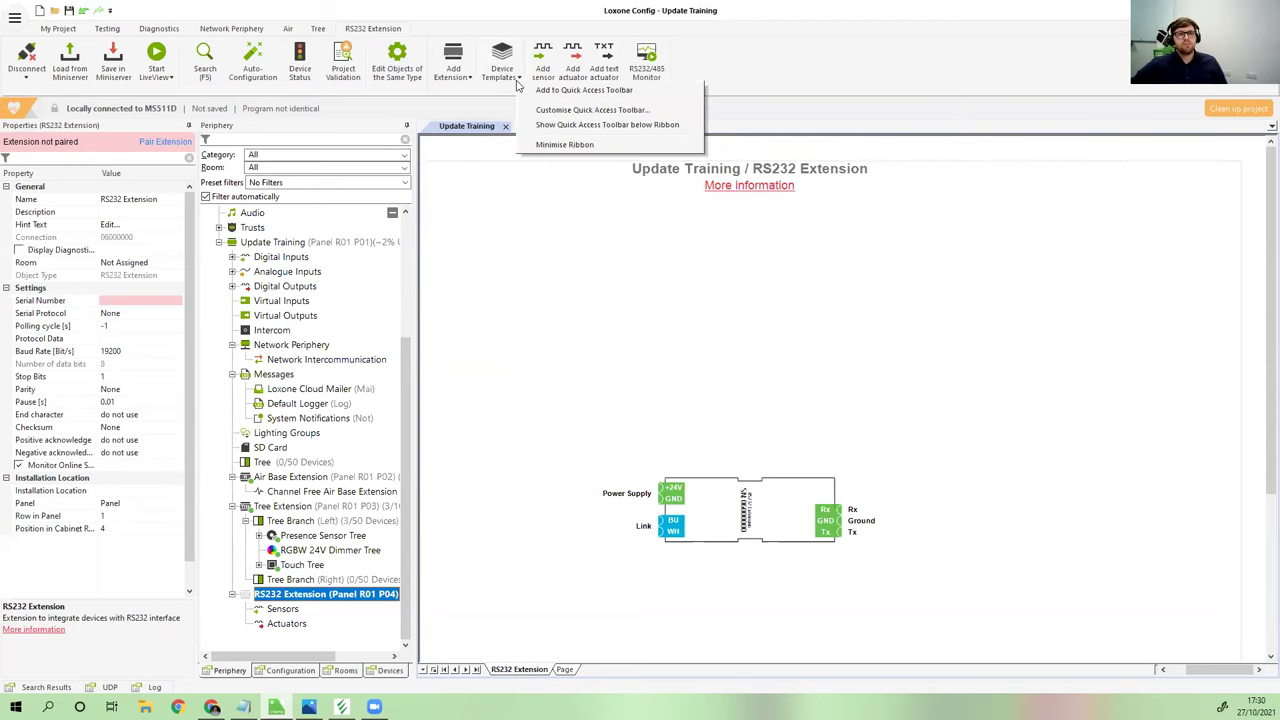
click(492, 82)
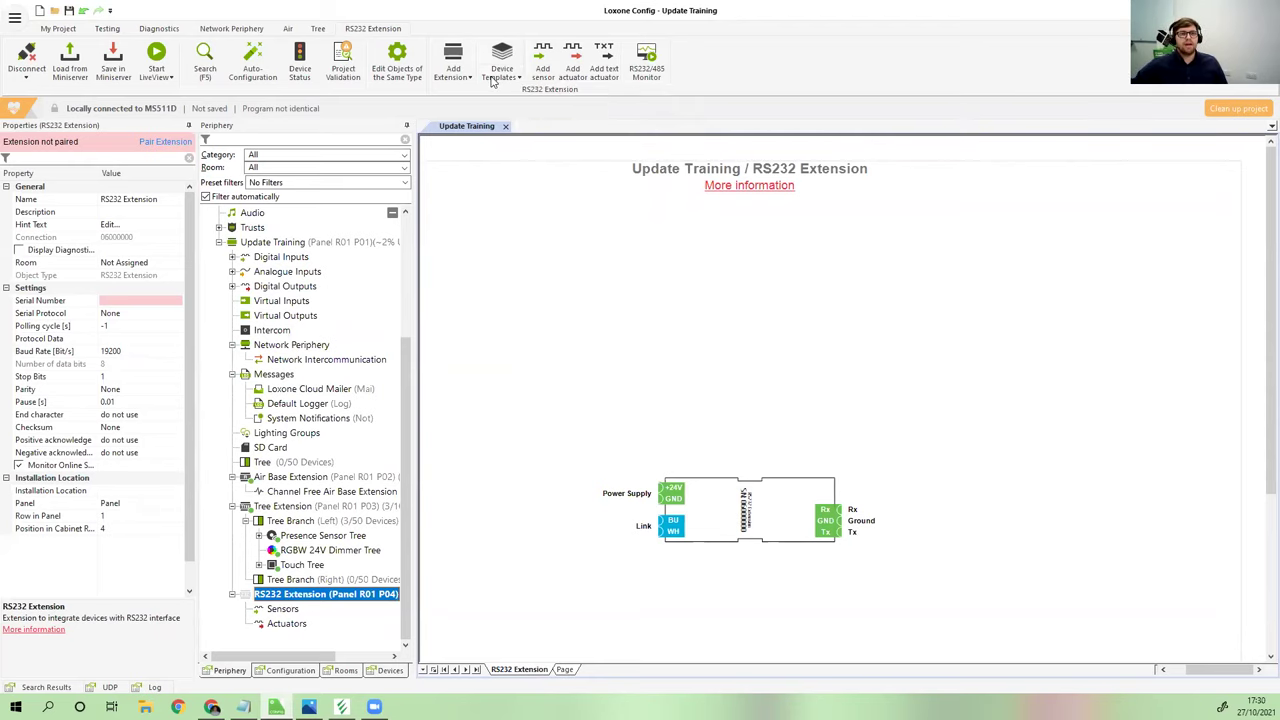
click(492, 80)
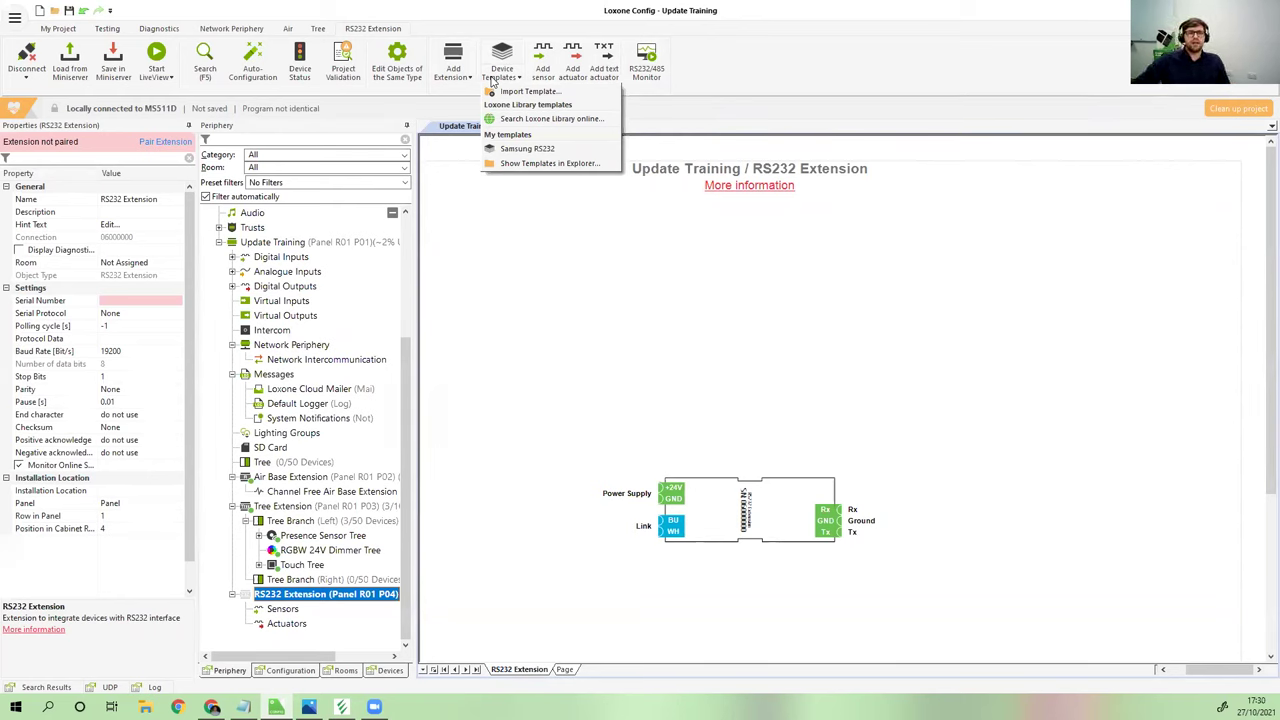
click(568, 119)
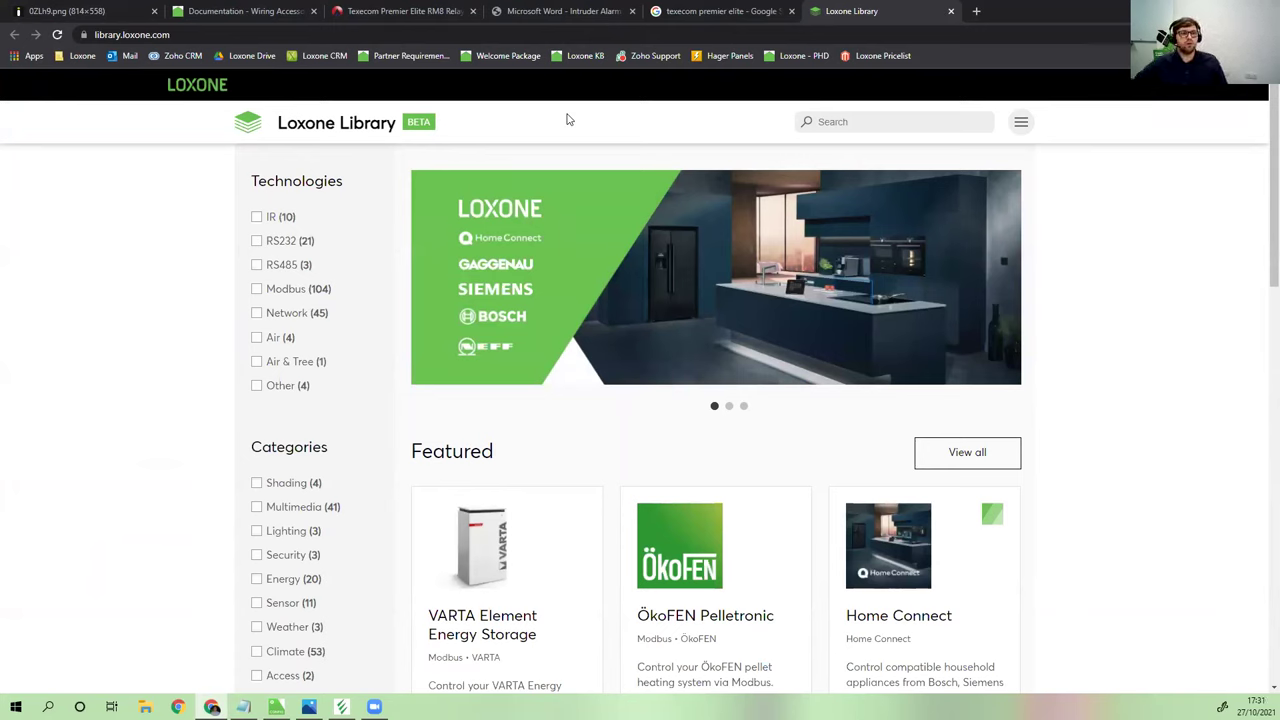
Search the Loxone Library for "texecom" and download the Texecom Premier Elite 48 template
click(876, 123)
text(texecom)
key(Return)
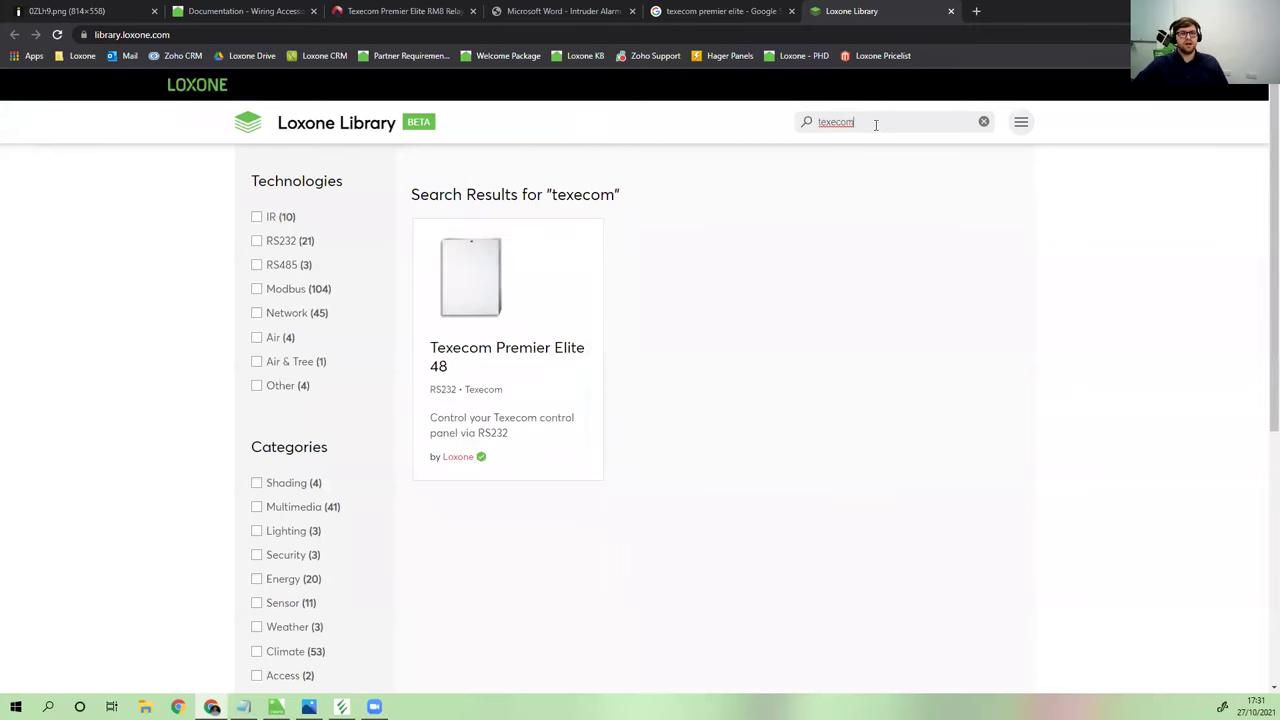
click(512, 350)
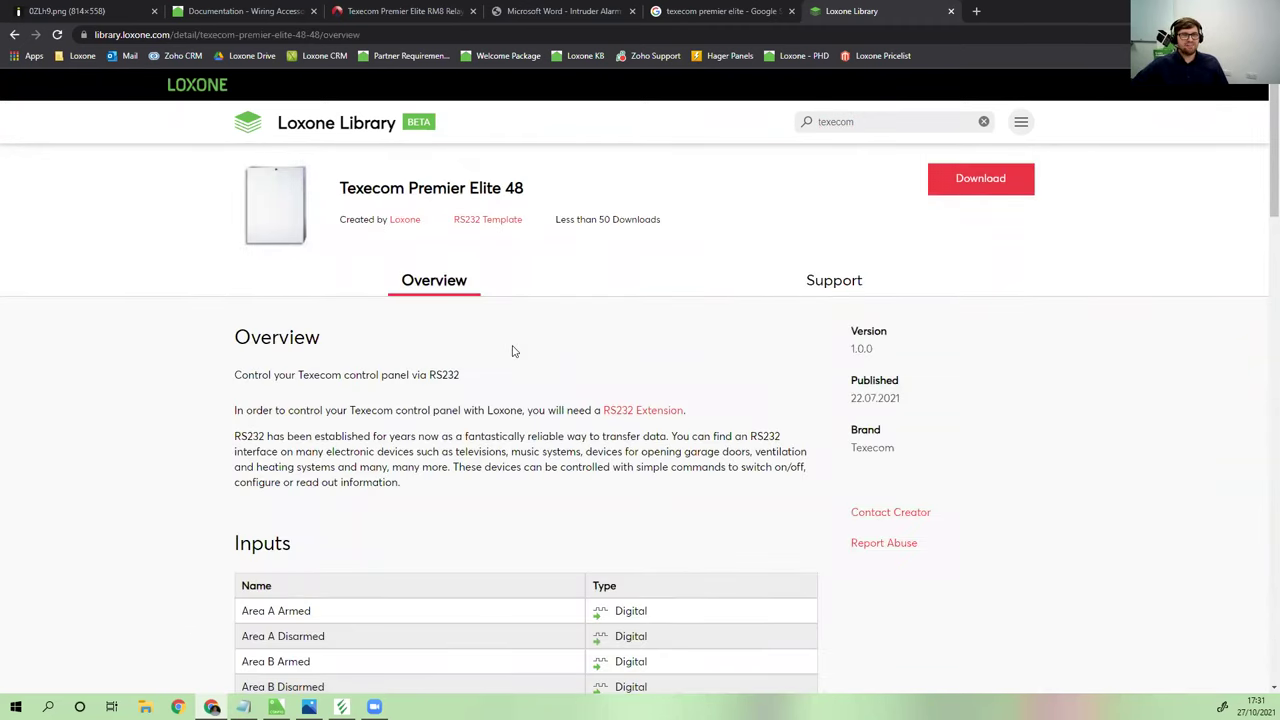
scroll(476, 306, down, 2)
scroll(476, 306, up, 2)
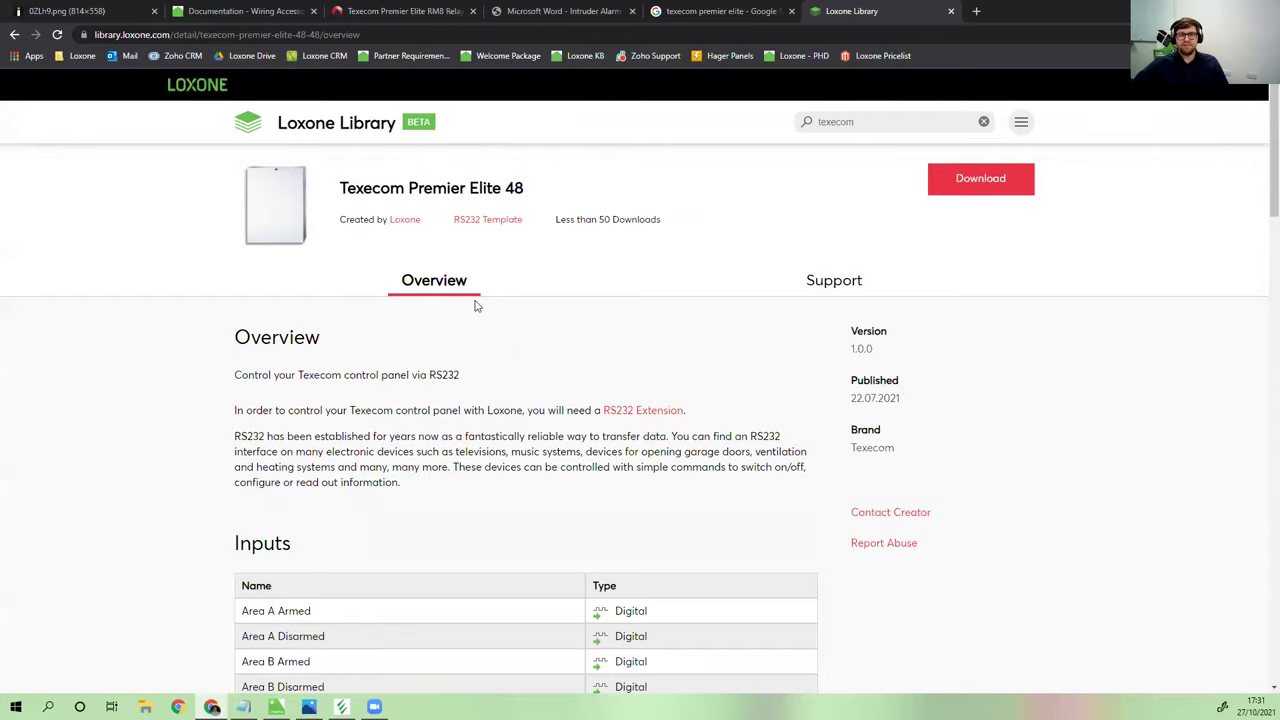
click(962, 183)
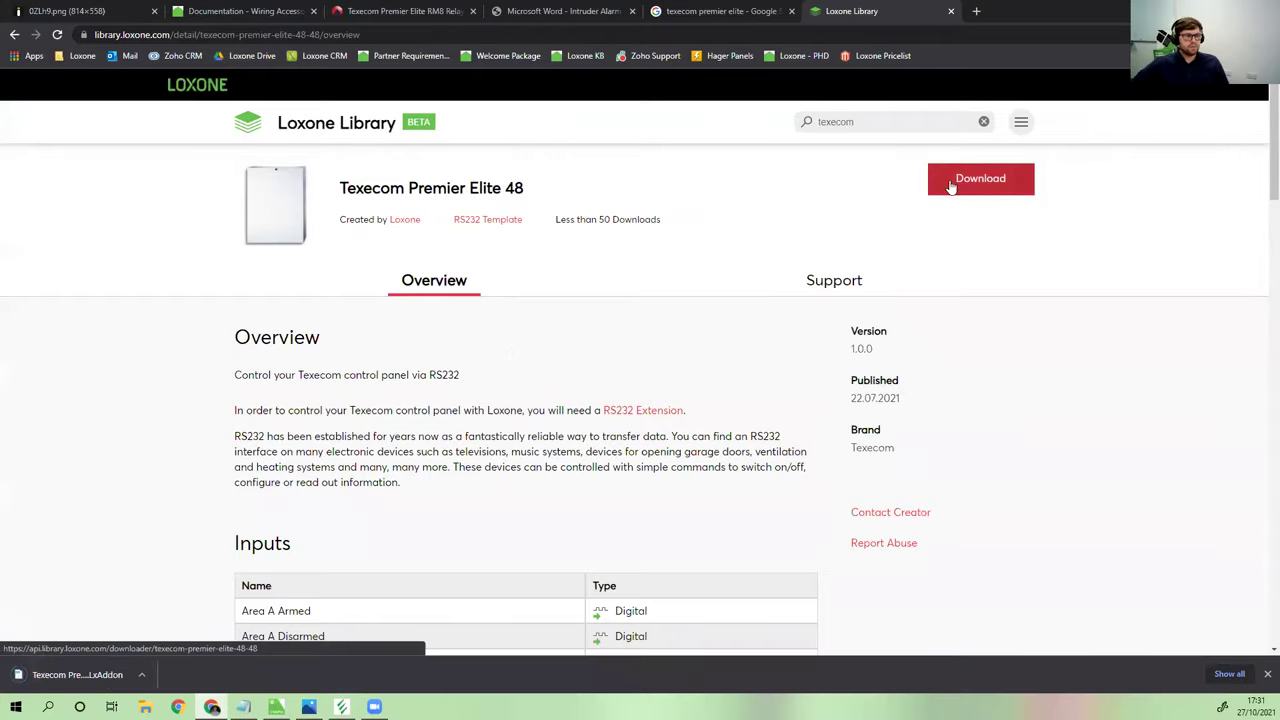
Switch to Loxone Config and import the downloaded Texecom Premier Elite 48 device template
click(276, 707)
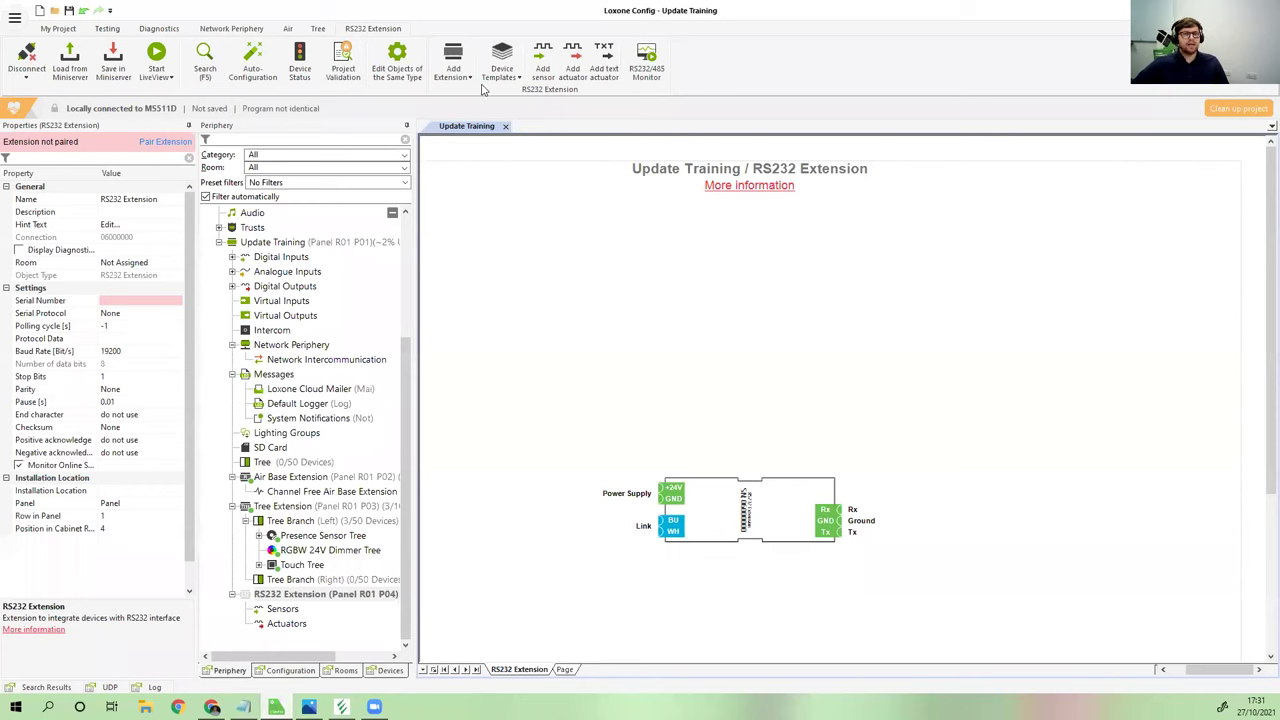
click(514, 82)
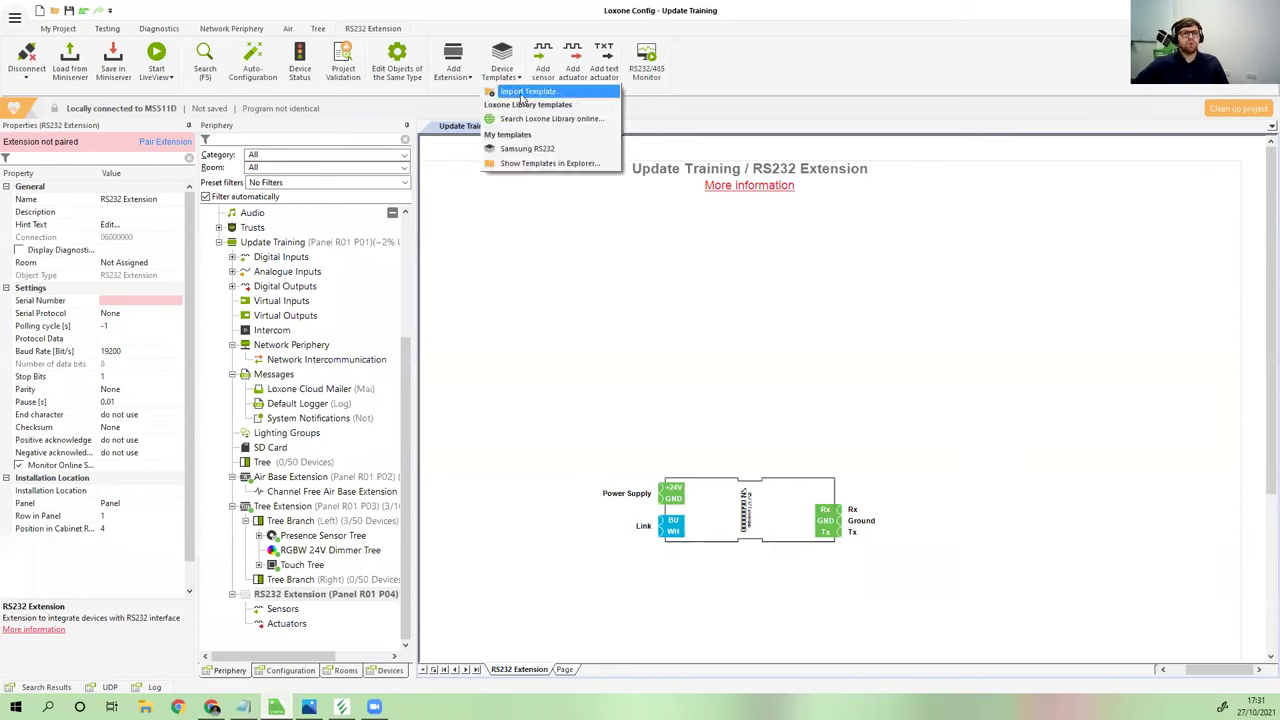
click(526, 92)
double_click(156, 154)
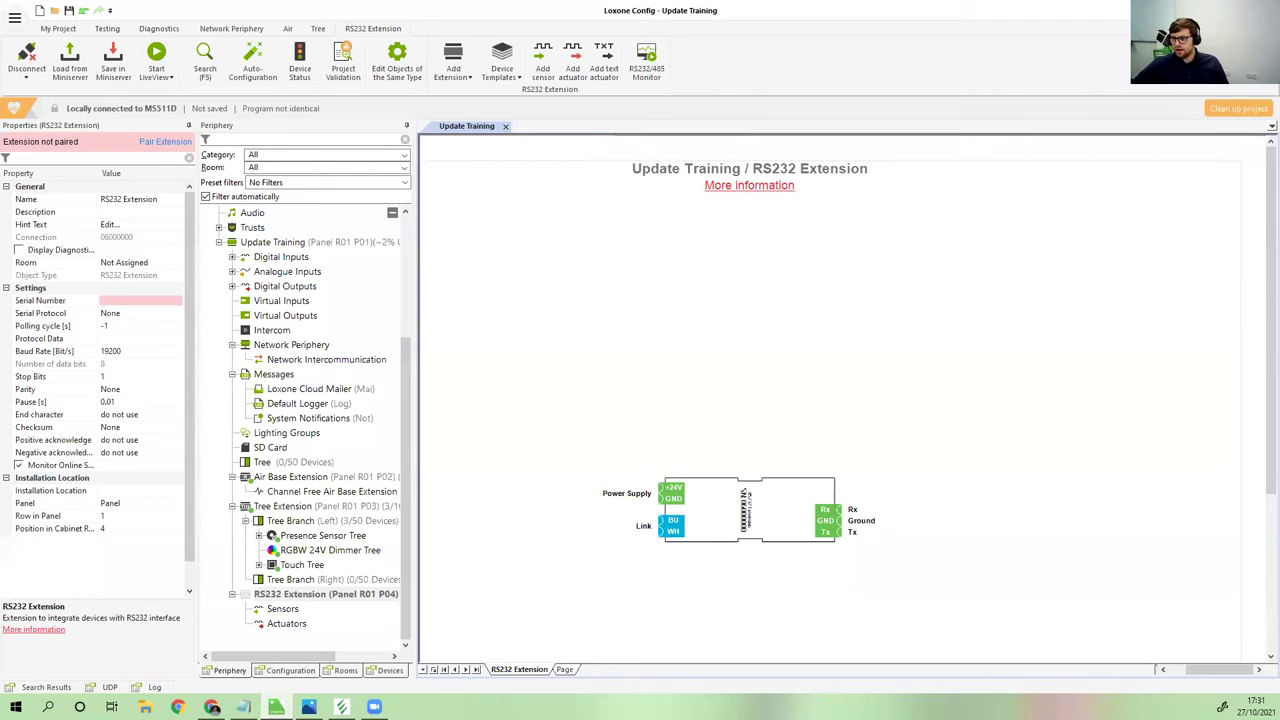
Apply the Texecom Premier Elite 48 template to the RS232 Extension and check its list of sensors
click(517, 78)
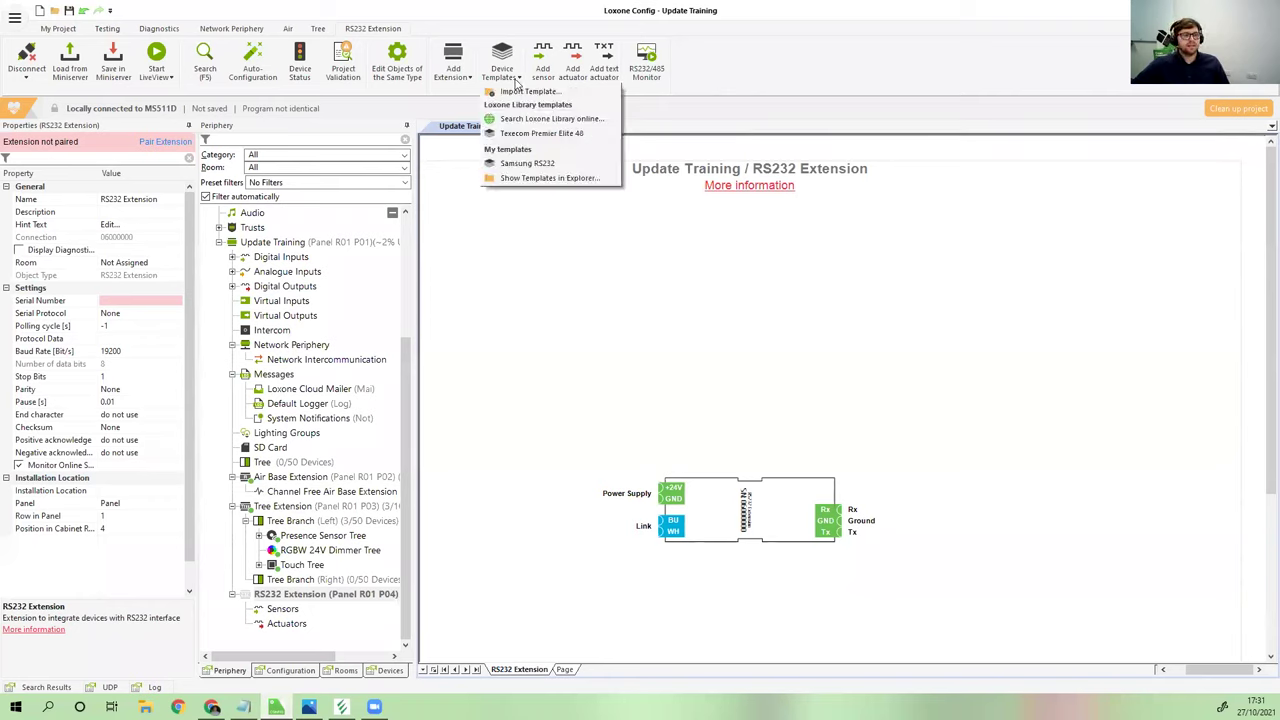
click(573, 139)
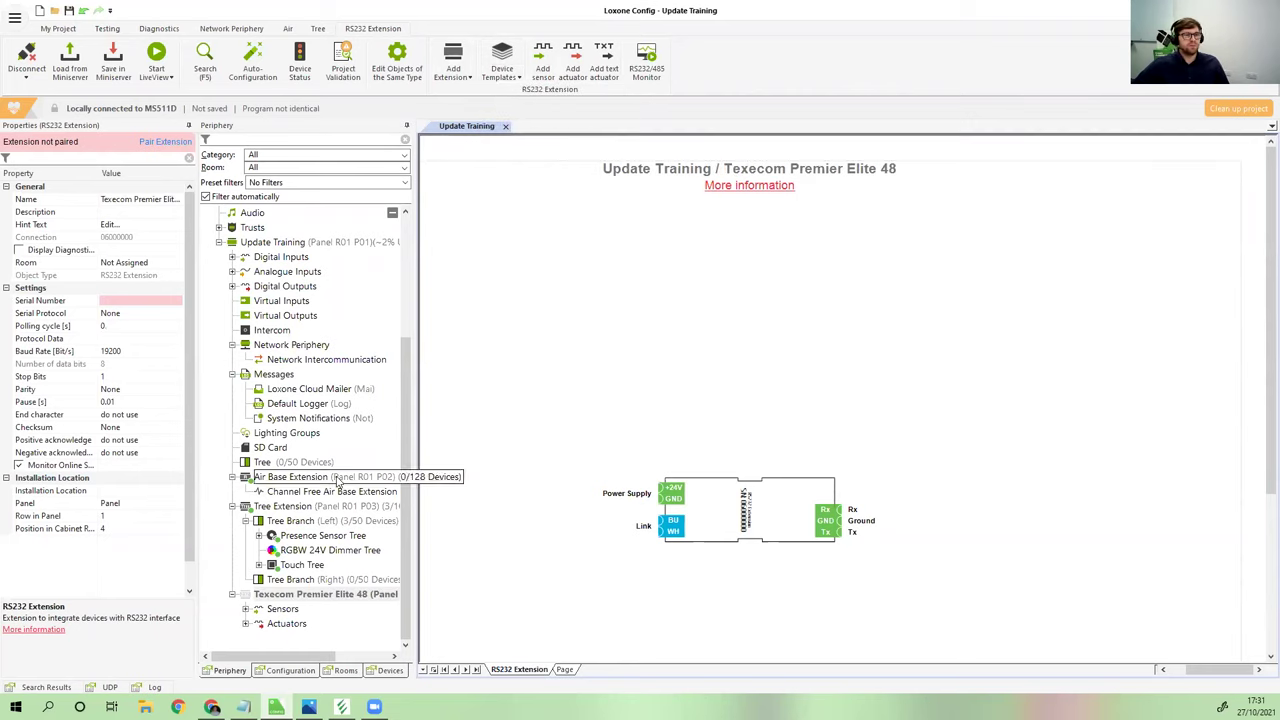
click(245, 609)
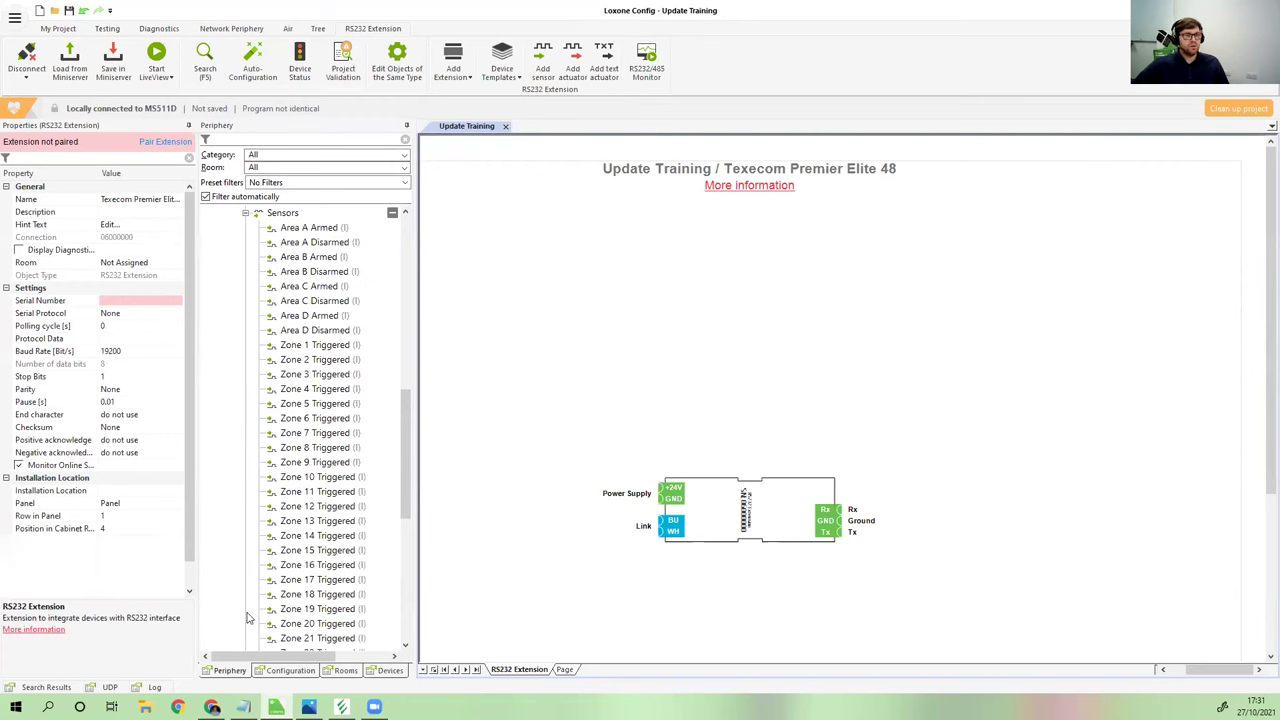
click(246, 214)
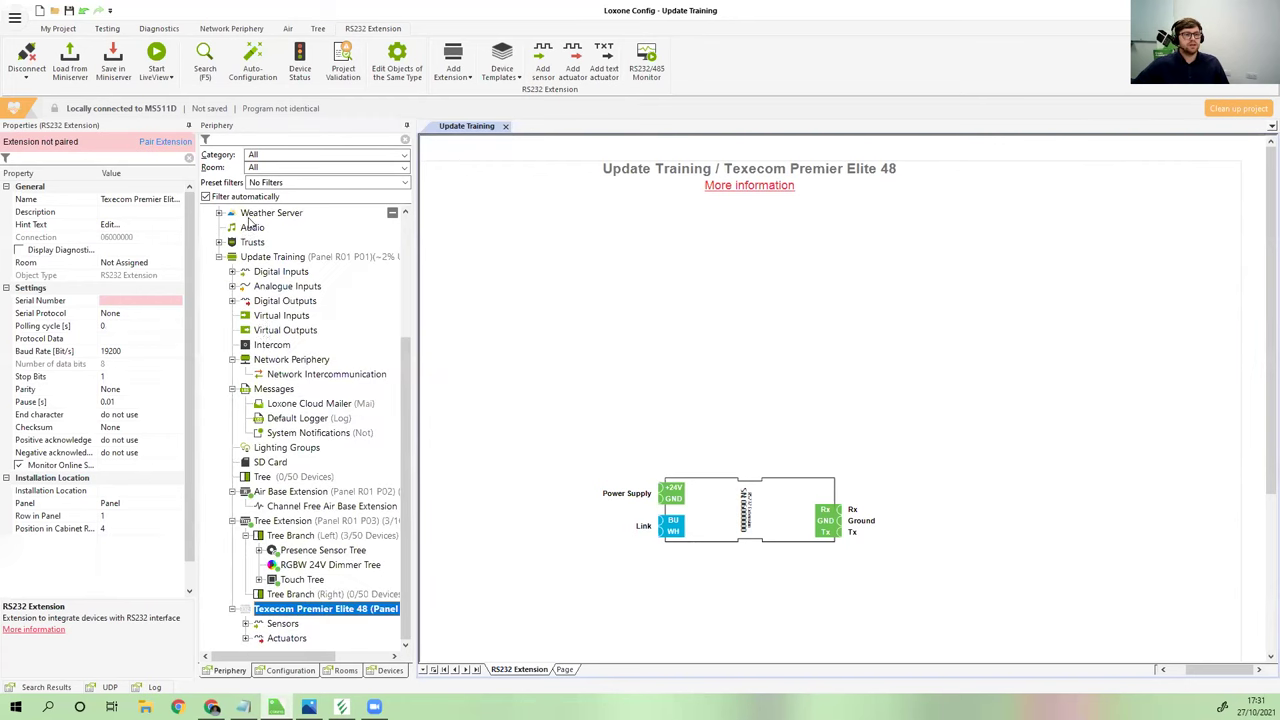
Expand the Texecom device's actuators and sensors in the periphery tree and open the empty program page
click(246, 639)
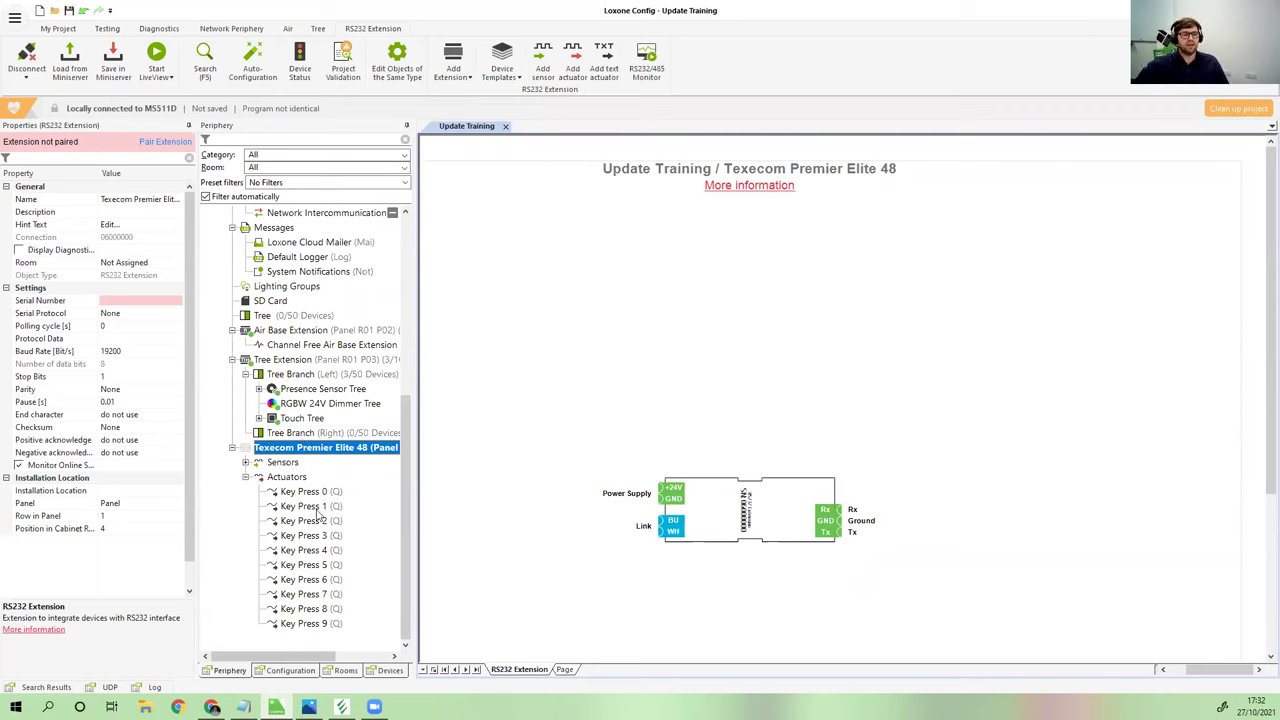
click(245, 462)
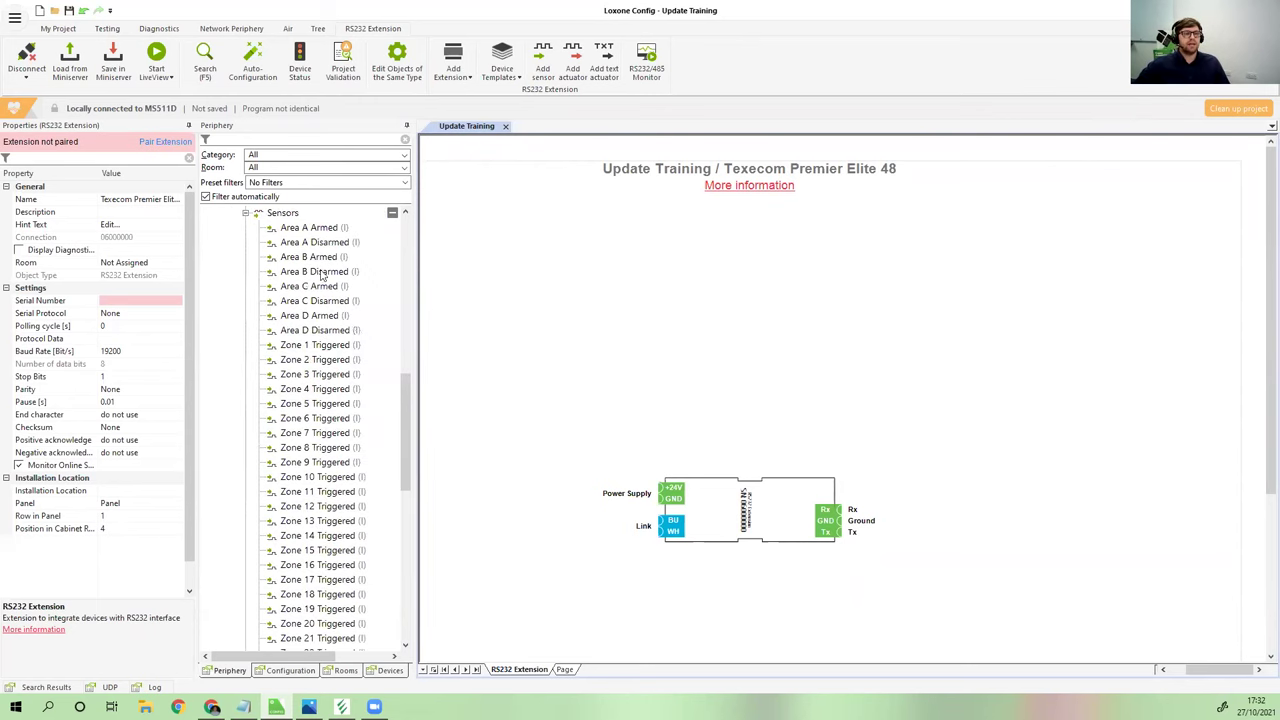
click(565, 669)
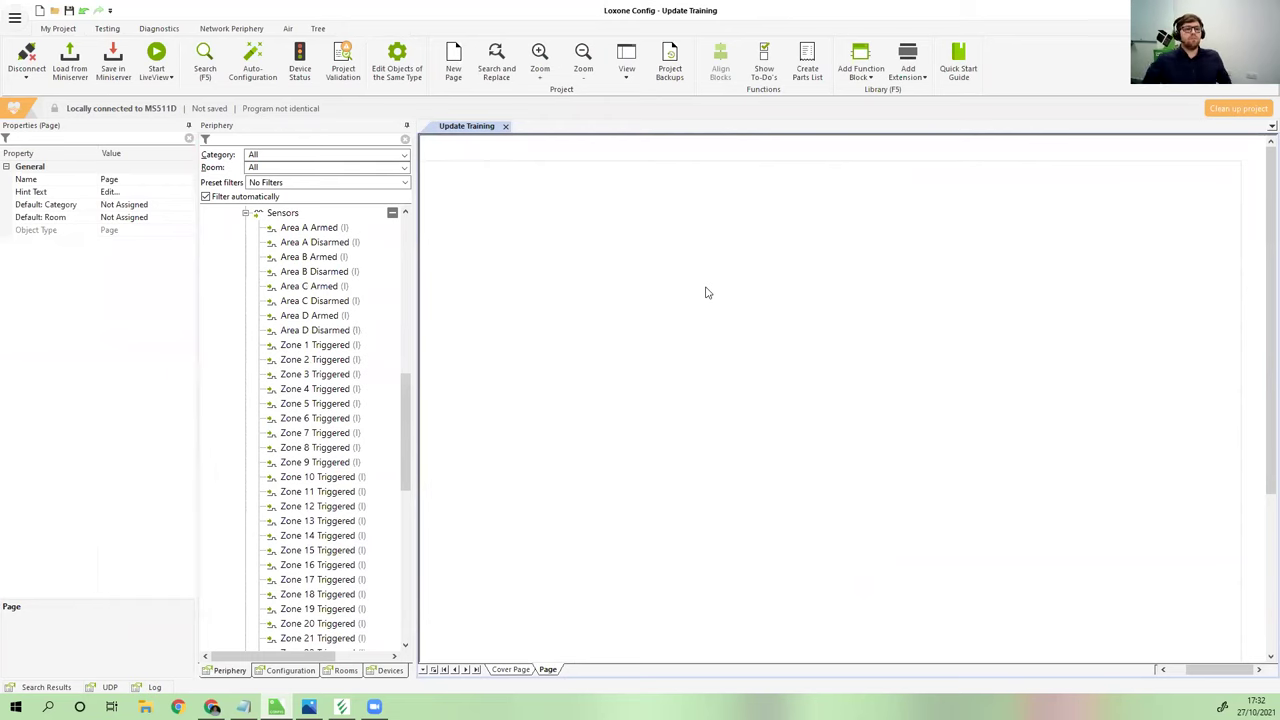
Go through the area sensors from Area A Armed to Zone 1 Triggered and examine their command recognition settings
click(335, 229)
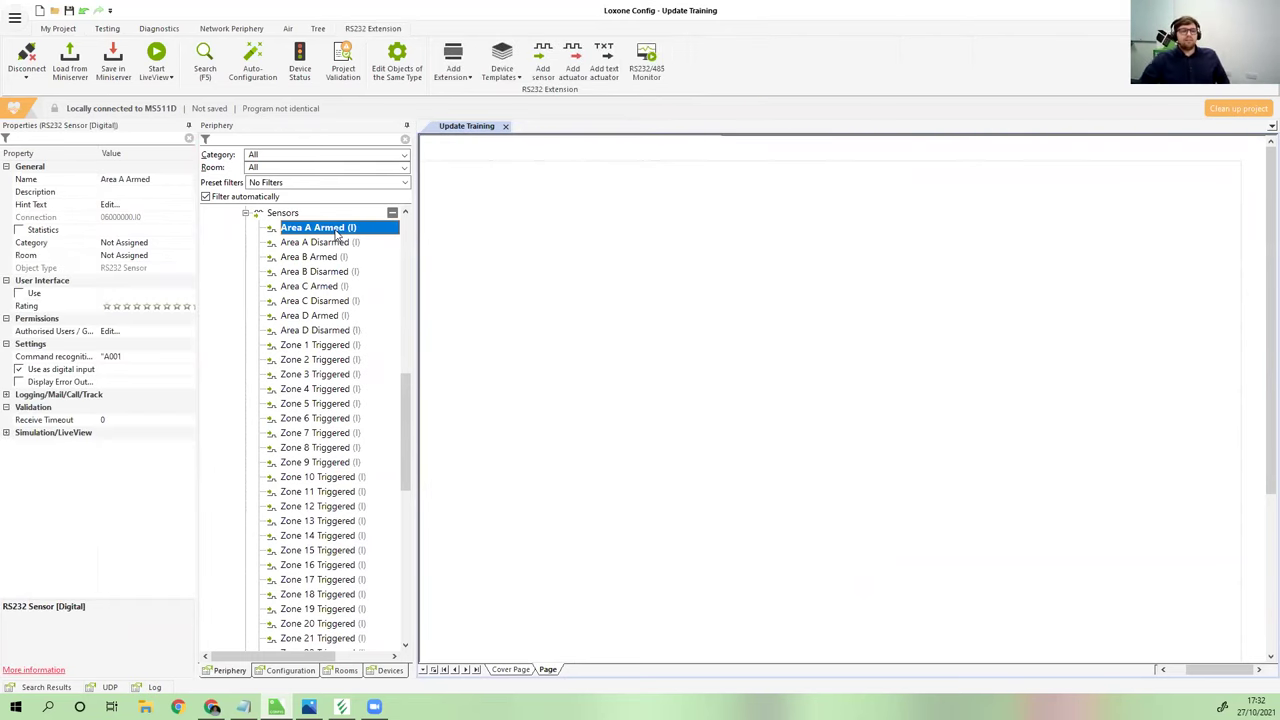
key(Down)
key(Down)
key(Down)
key(Down)
key(Down)
key(Down)
key(Down)
key(Down)
key(Up)
key(Up)
key(Up)
key(Up)
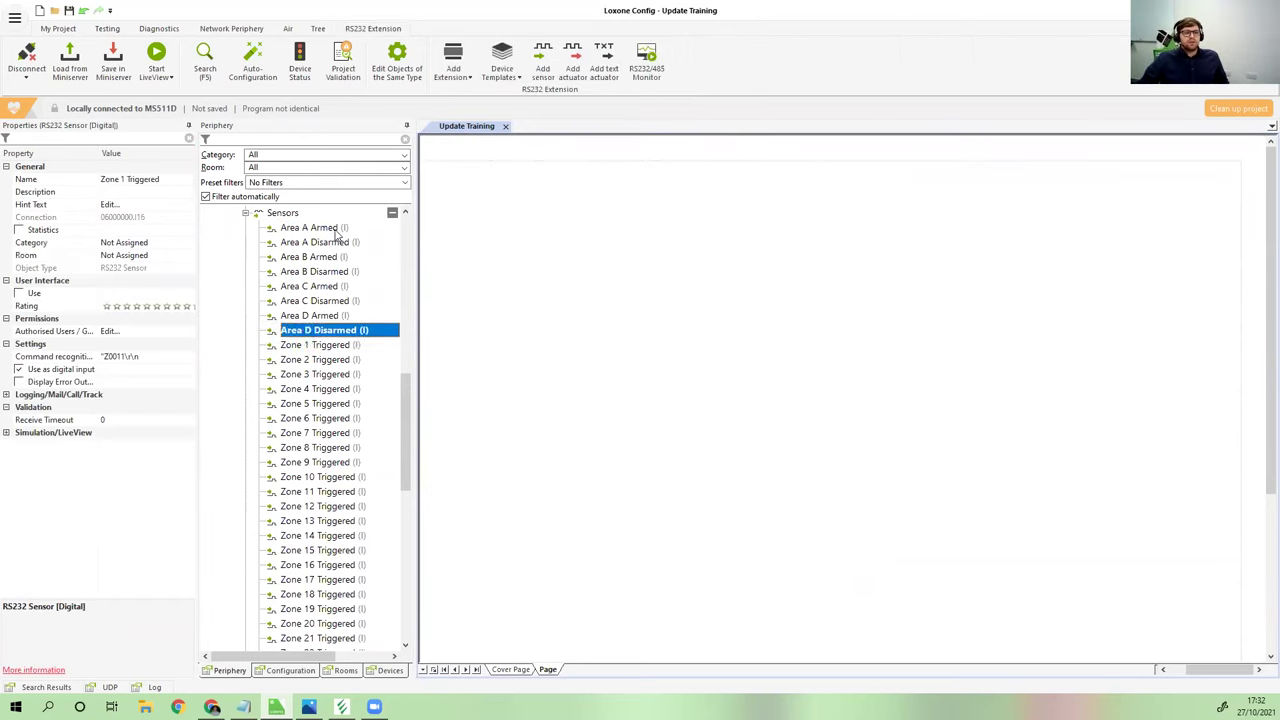
key(Up)
key(Up)
key(Up)
key(Up)
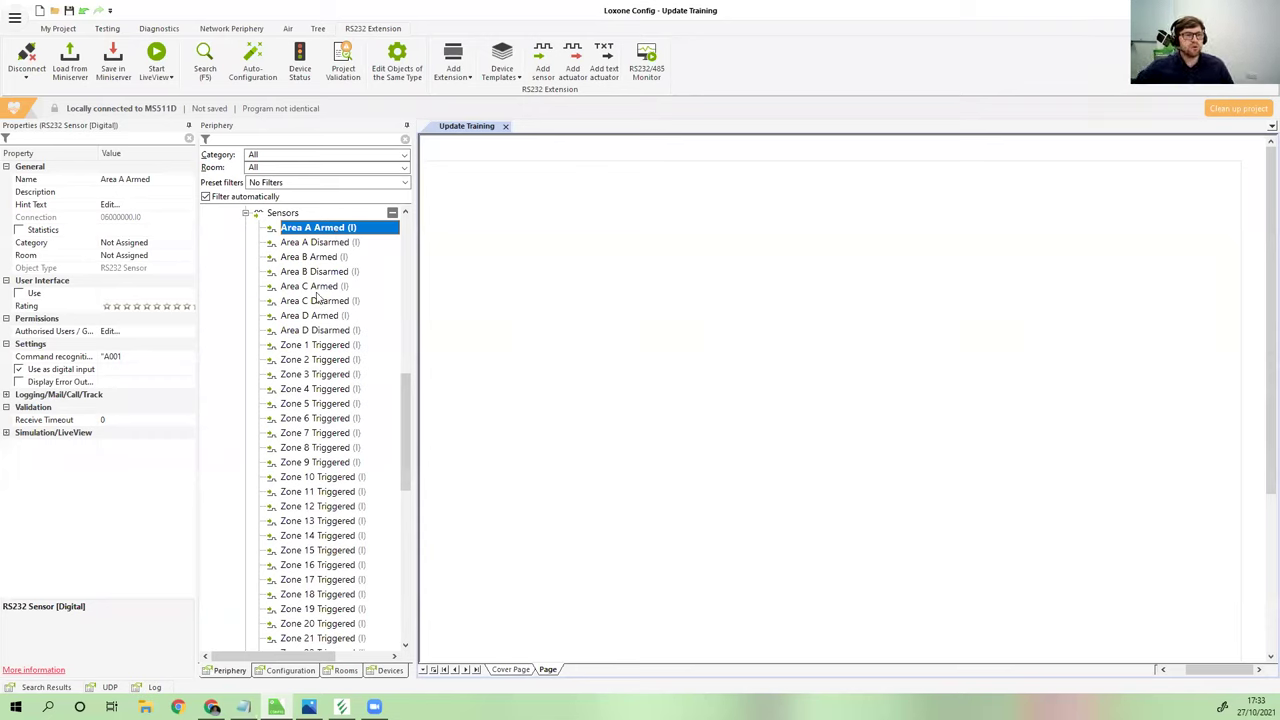
click(322, 243)
click(311, 231)
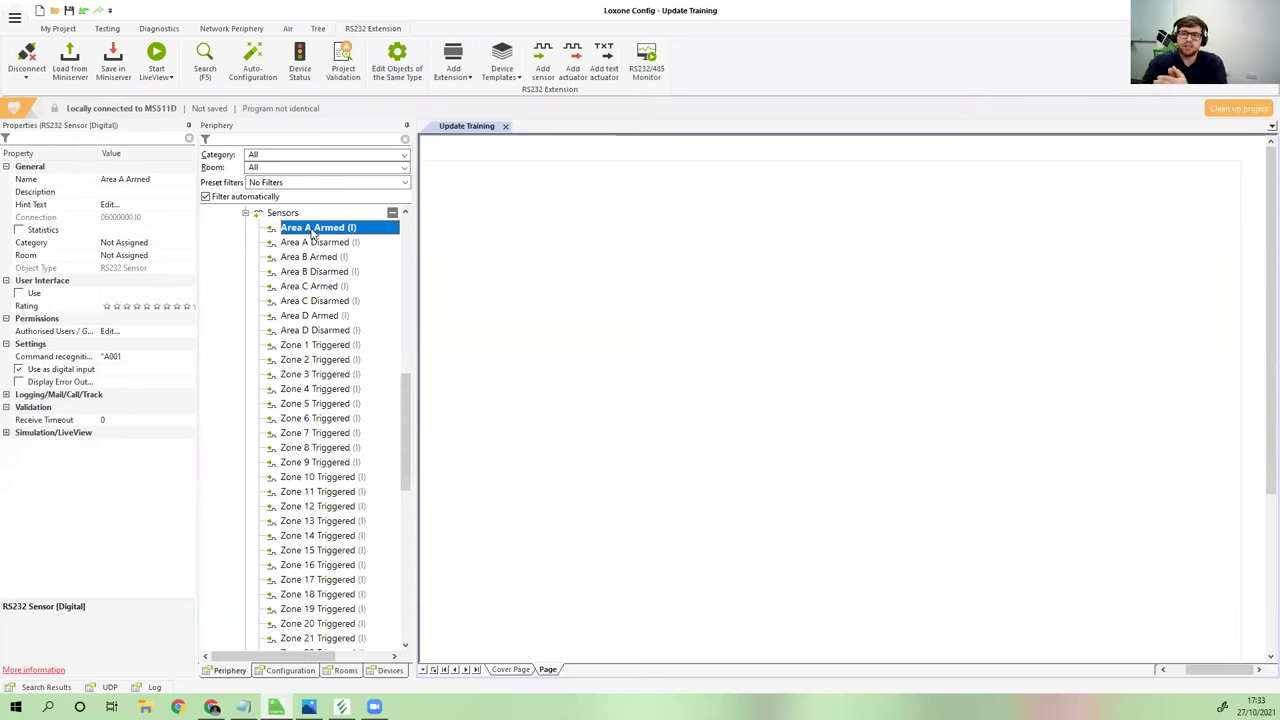
Place the Area A Armed and Area A Disarmed sensors on the program page, one beneath the other
drag(312, 232, 684, 191)
drag(298, 257, 680, 205)
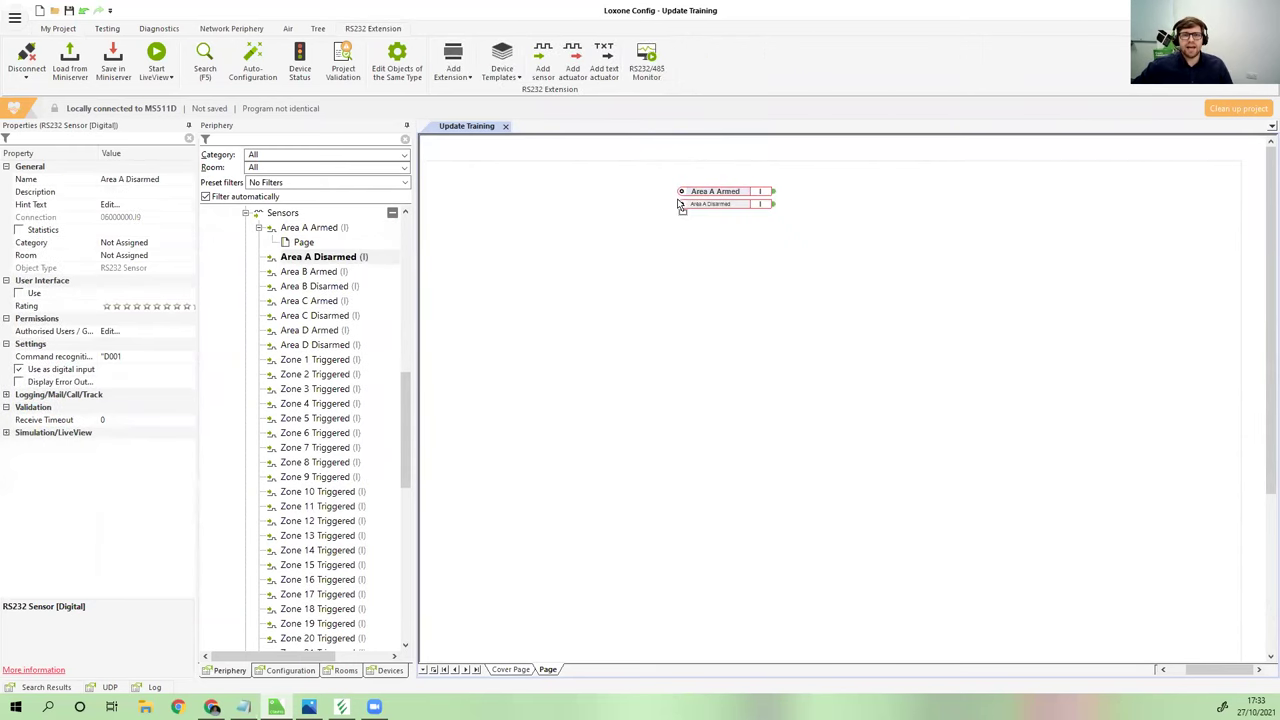
click(670, 300)
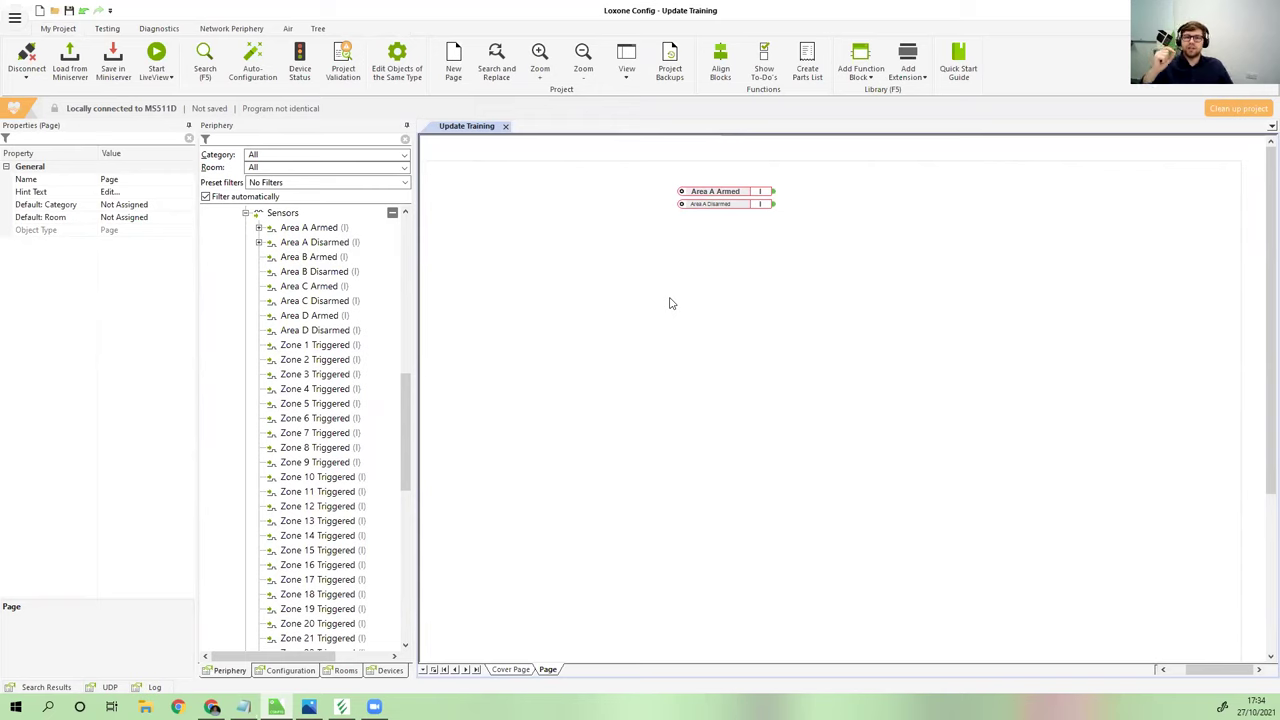
Start the simulation and test the Area A Armed input by turning it on and off
click(110, 29)
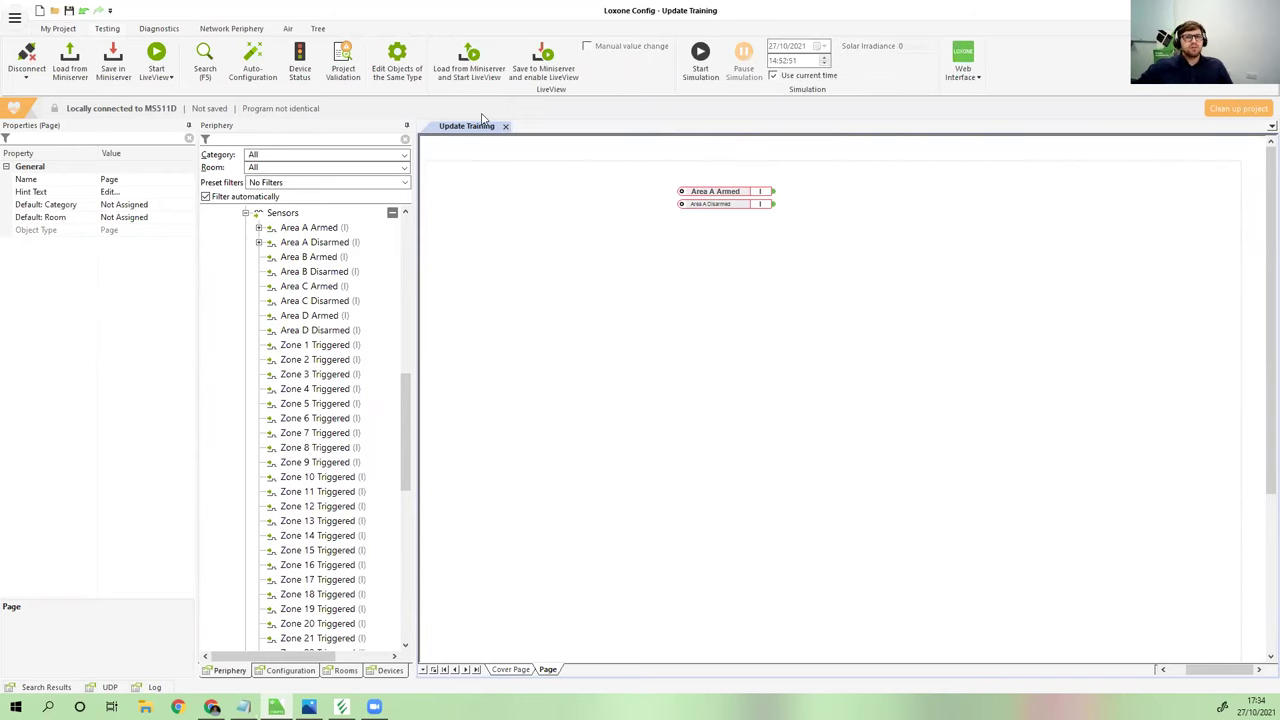
click(698, 76)
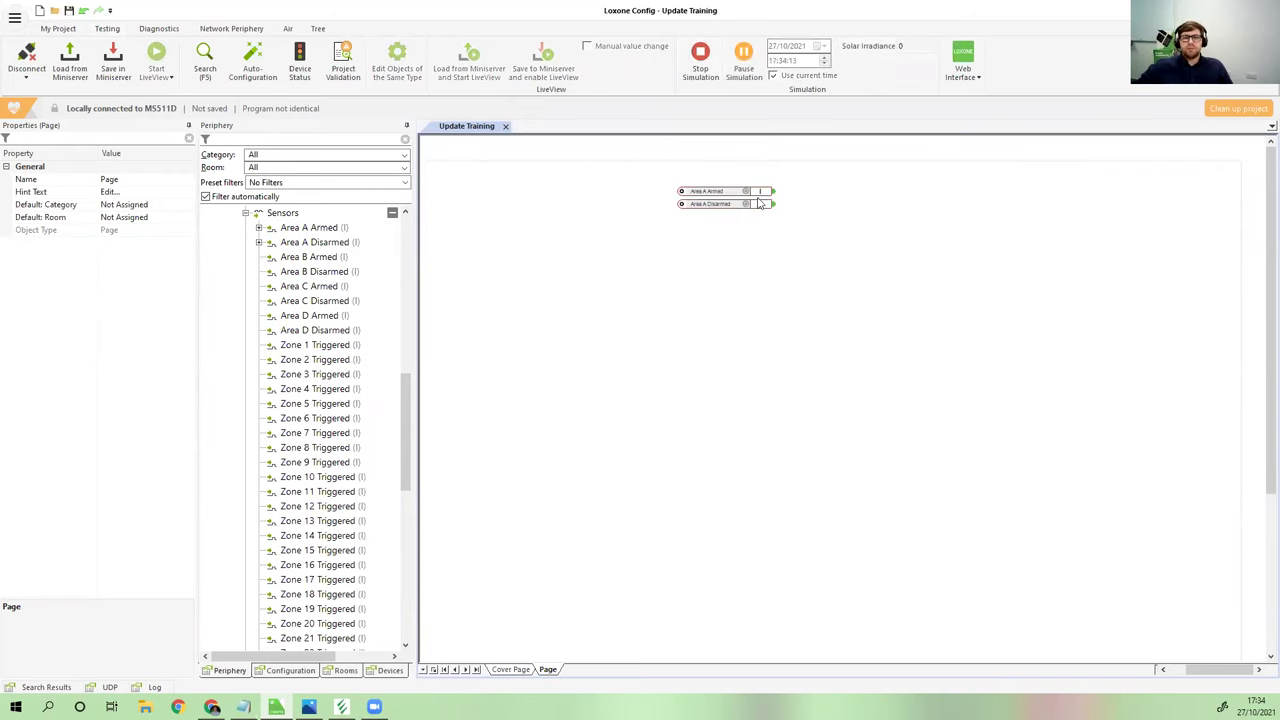
scroll(742, 187, up, 3)
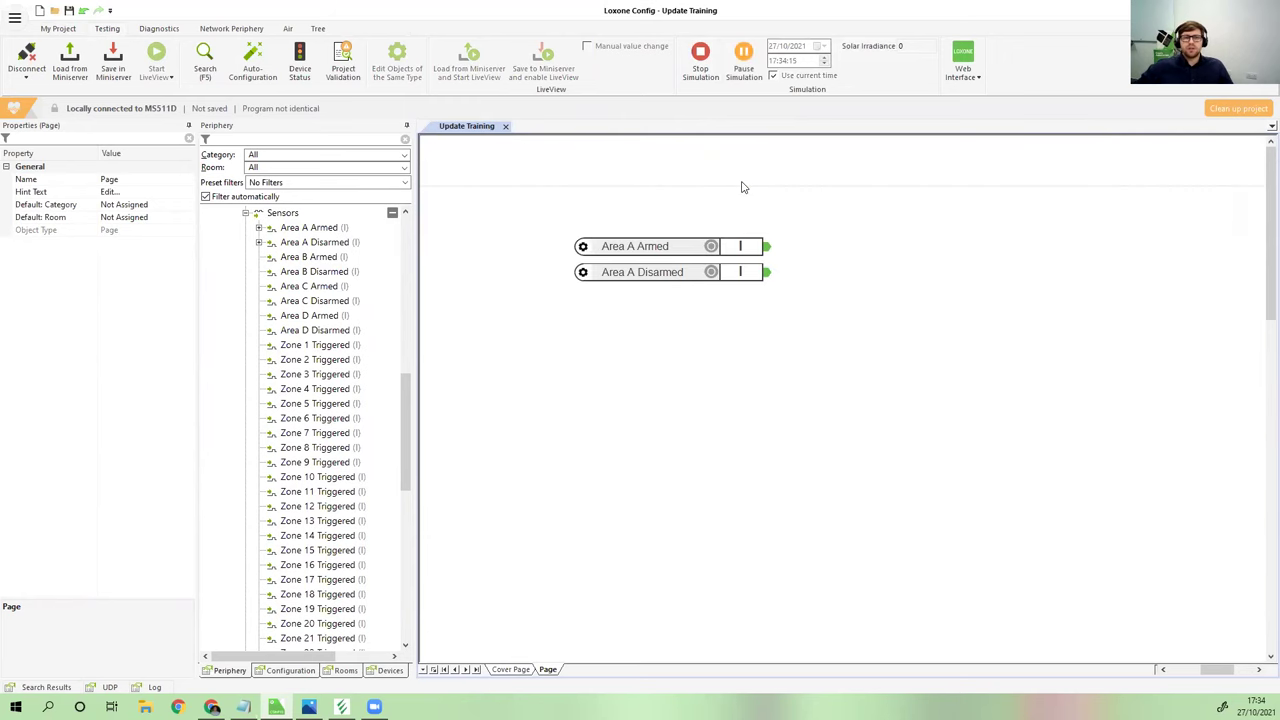
click(659, 248)
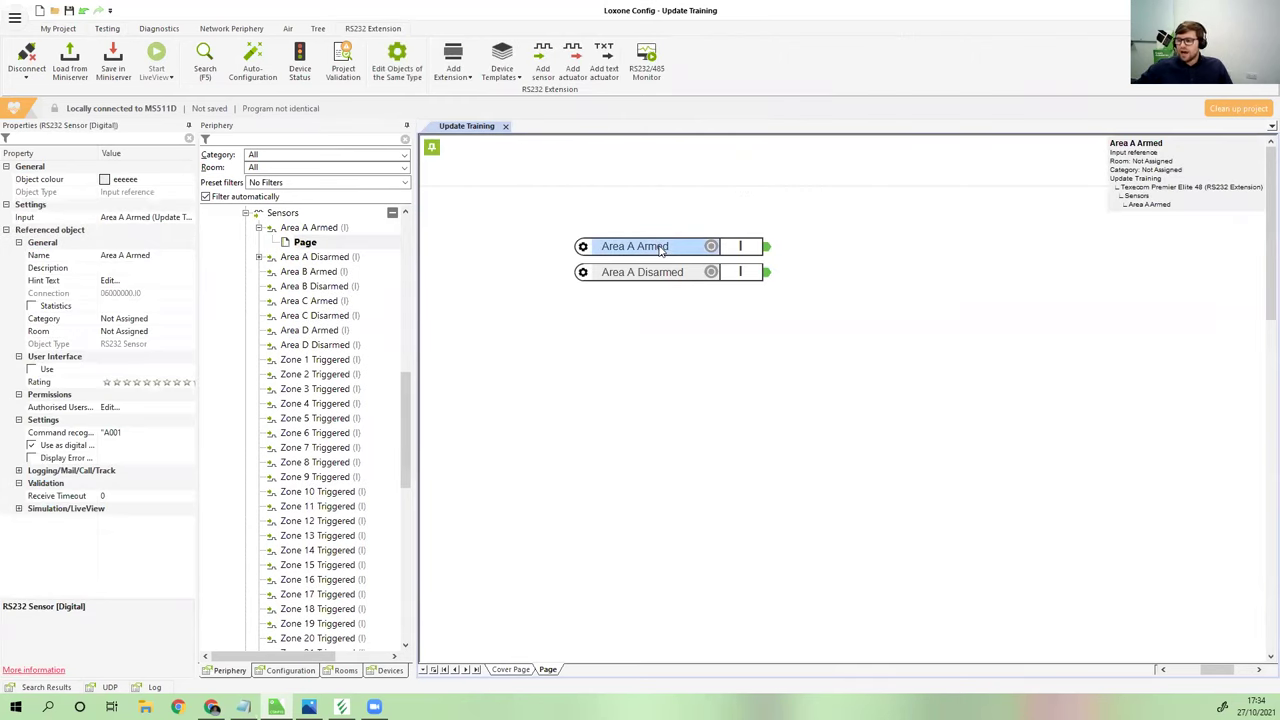
click(710, 247)
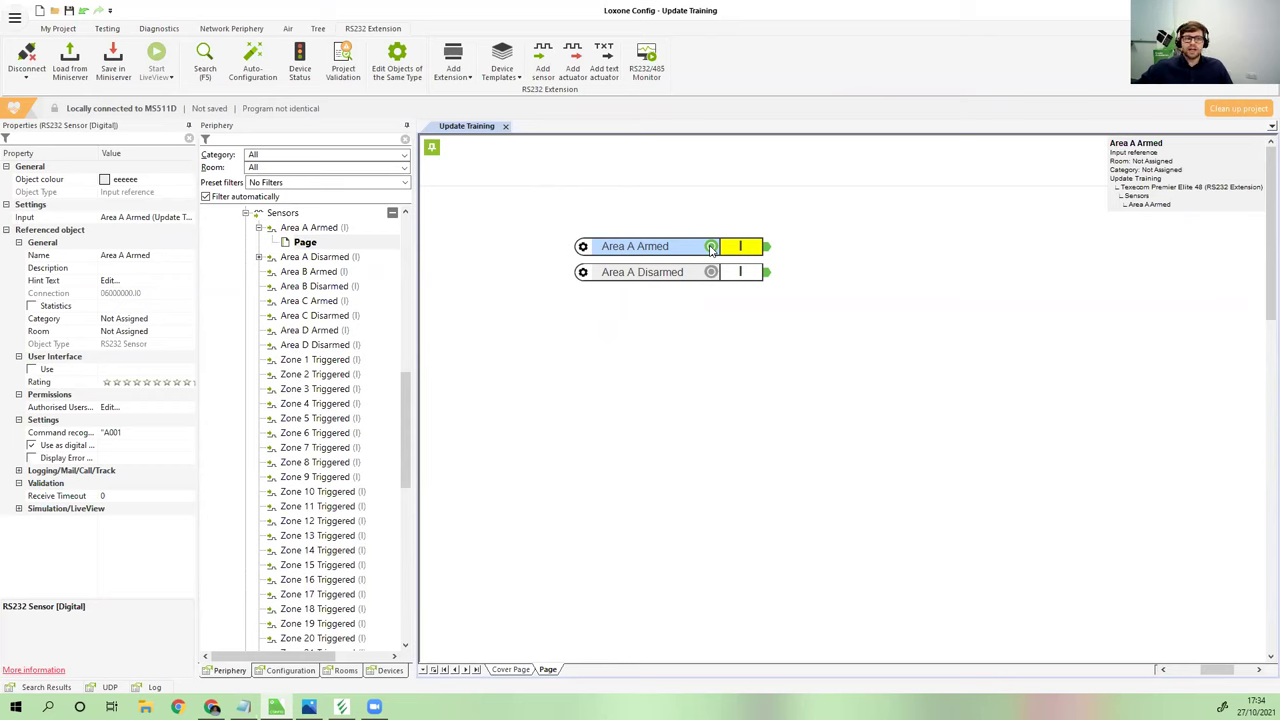
click(710, 247)
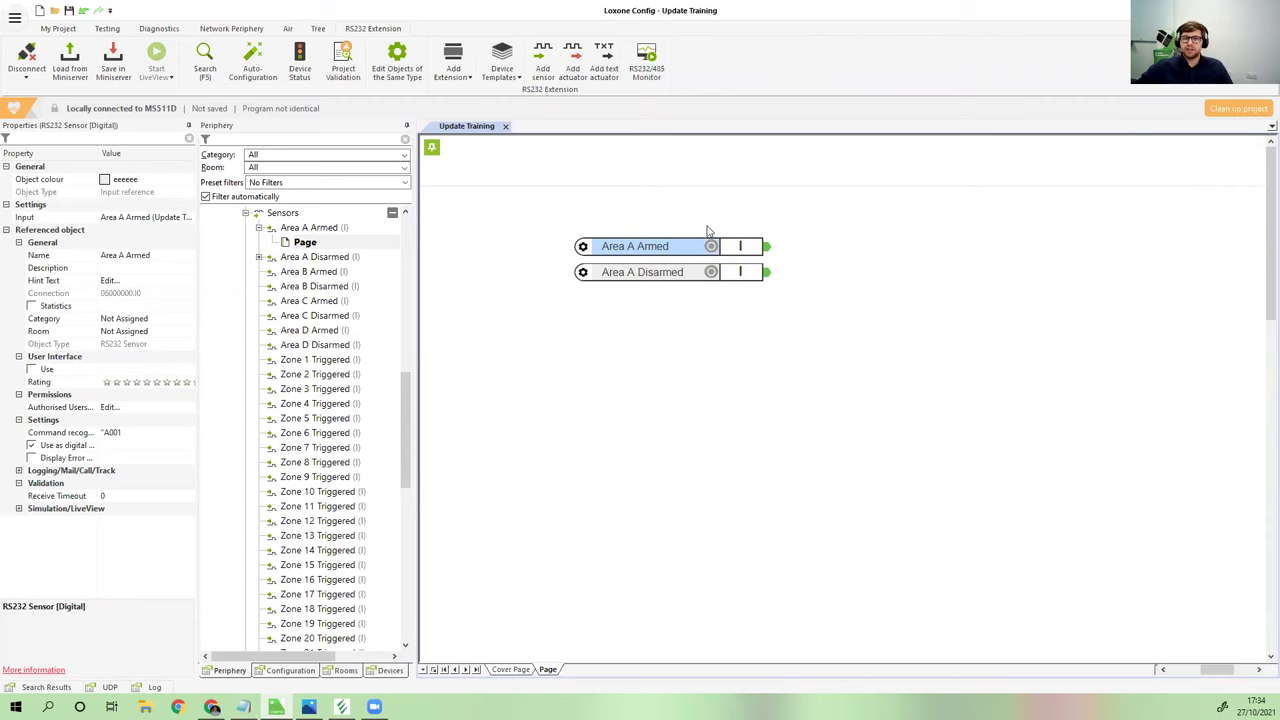
scroll(731, 328, down, 1)
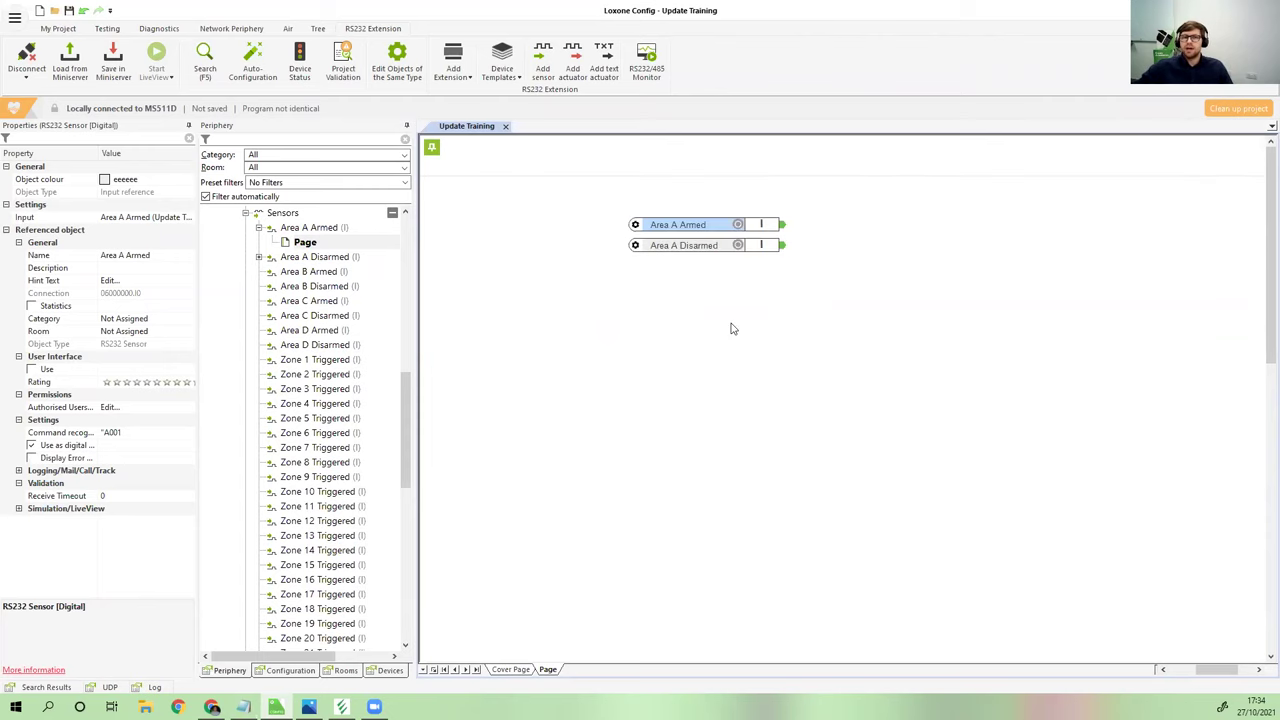
scroll(731, 328, down, 2)
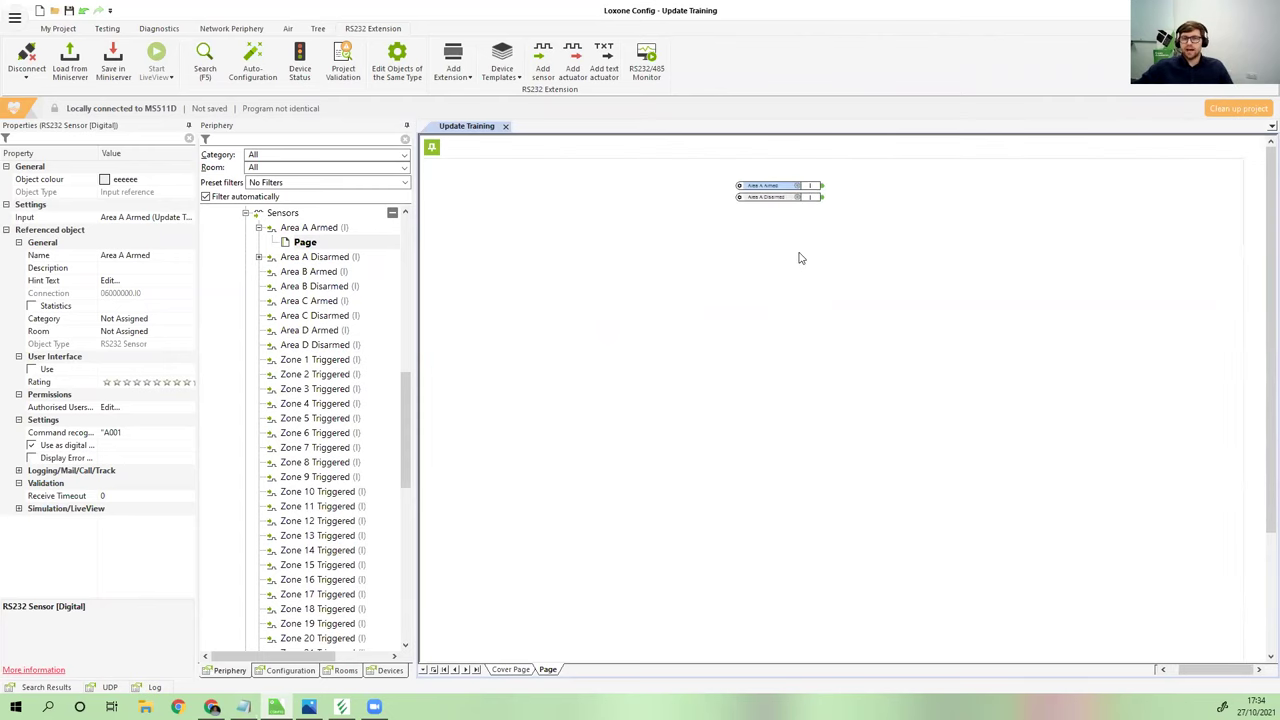
scroll(799, 258, up, 1)
click(919, 290)
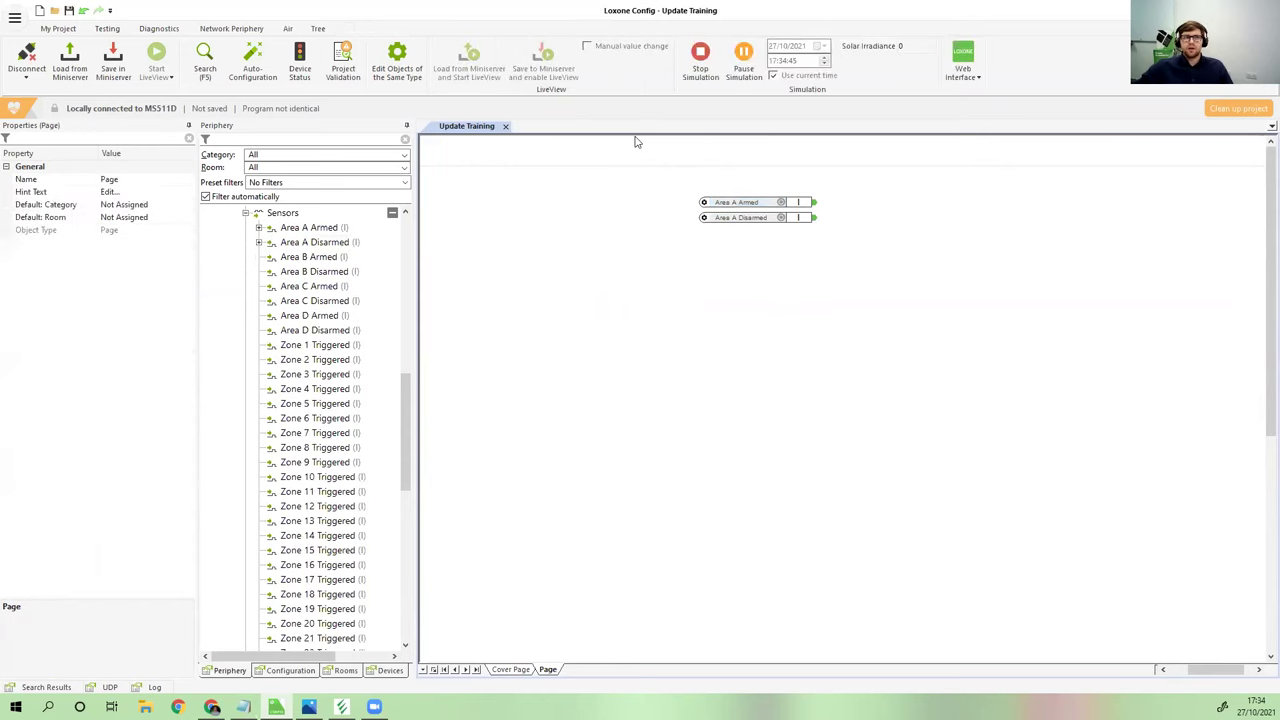
Add a Switch function block beside the two area sensors and name it Arm State
click(65, 30)
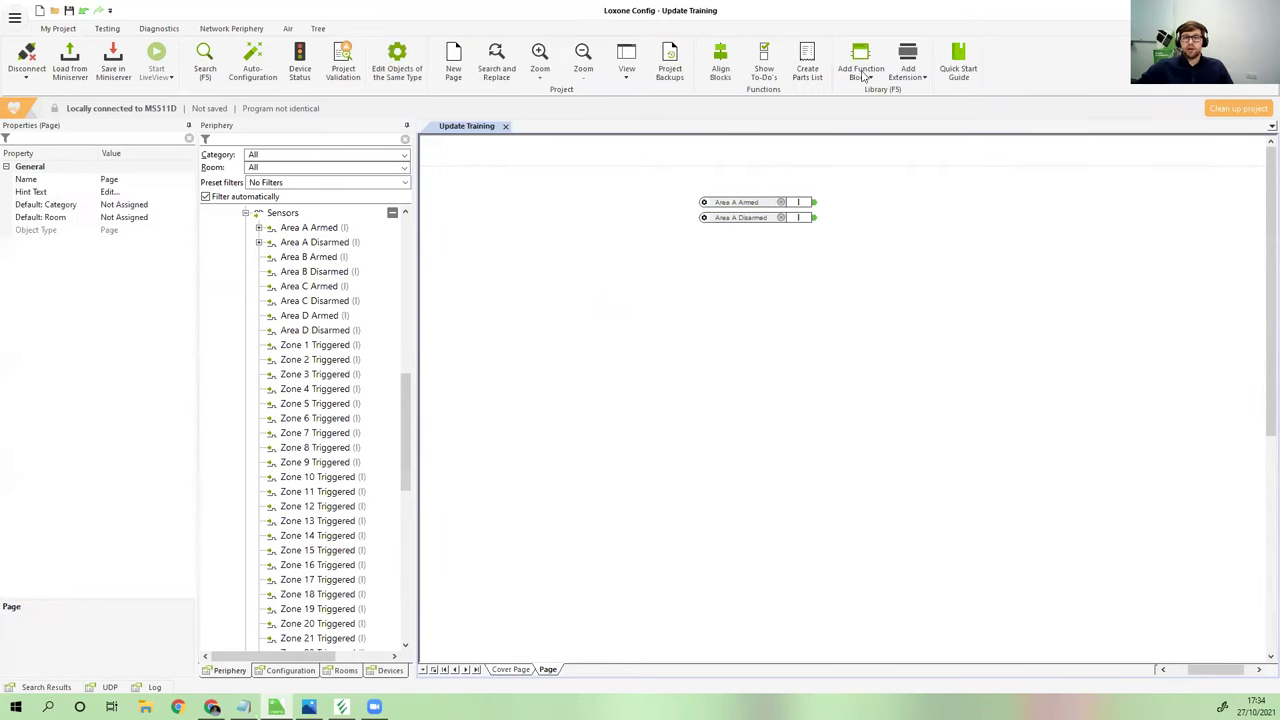
click(862, 76)
text(switch)
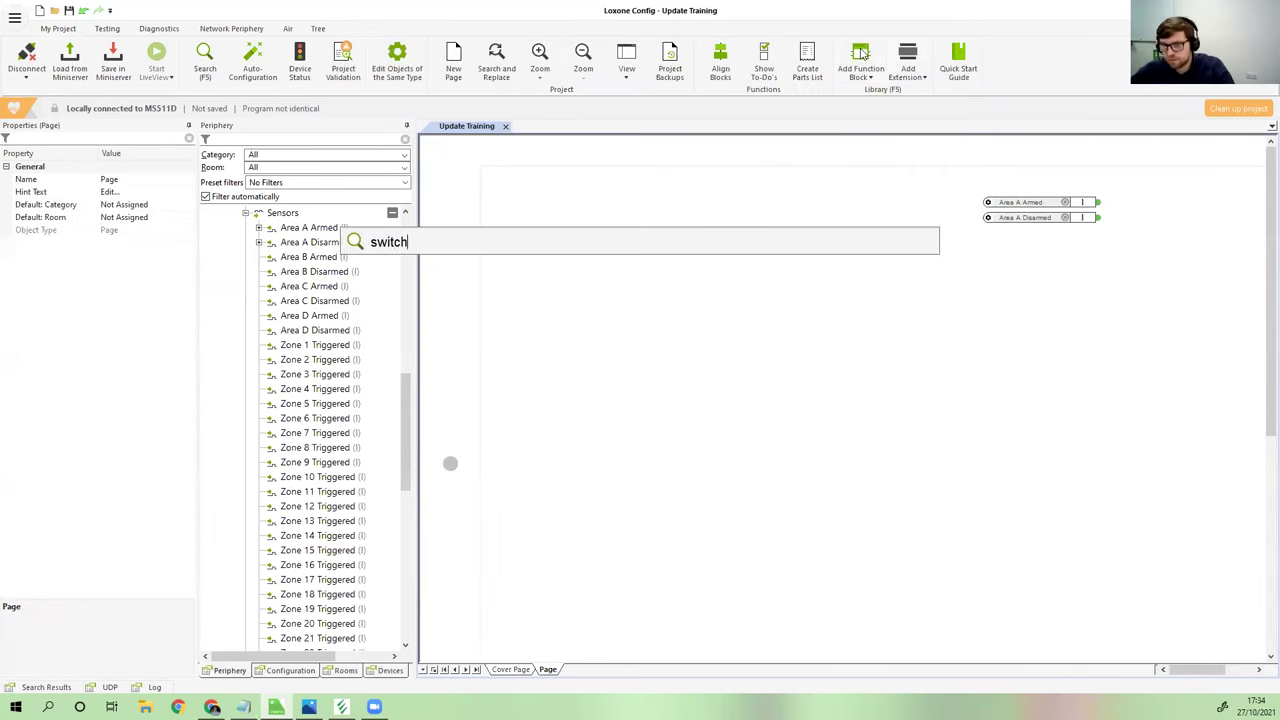
key(Return)
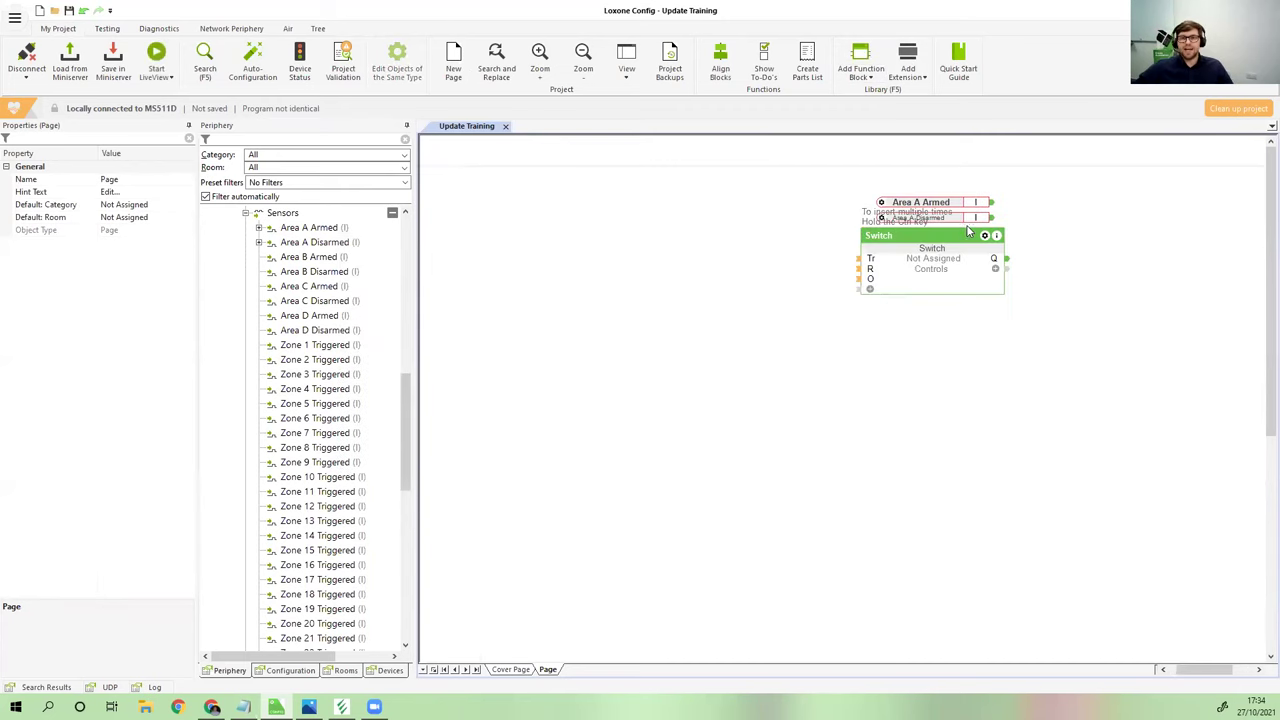
click(918, 188)
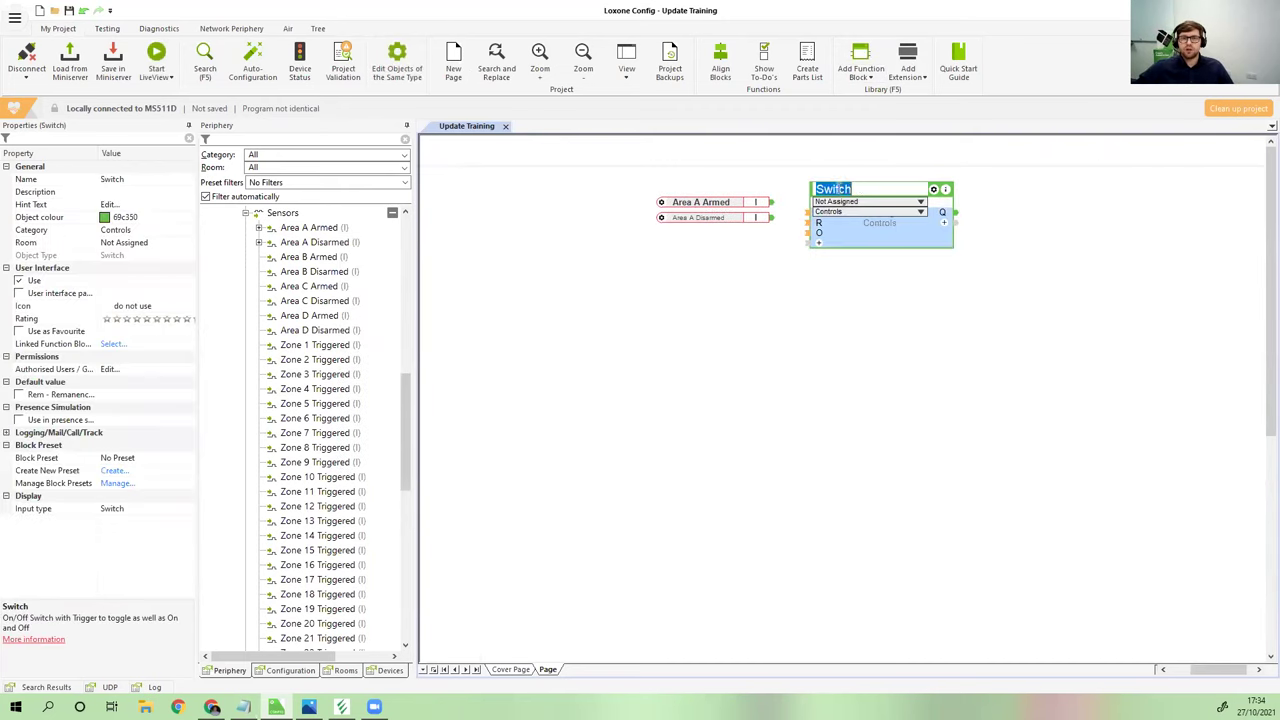
text(Arm Sta)
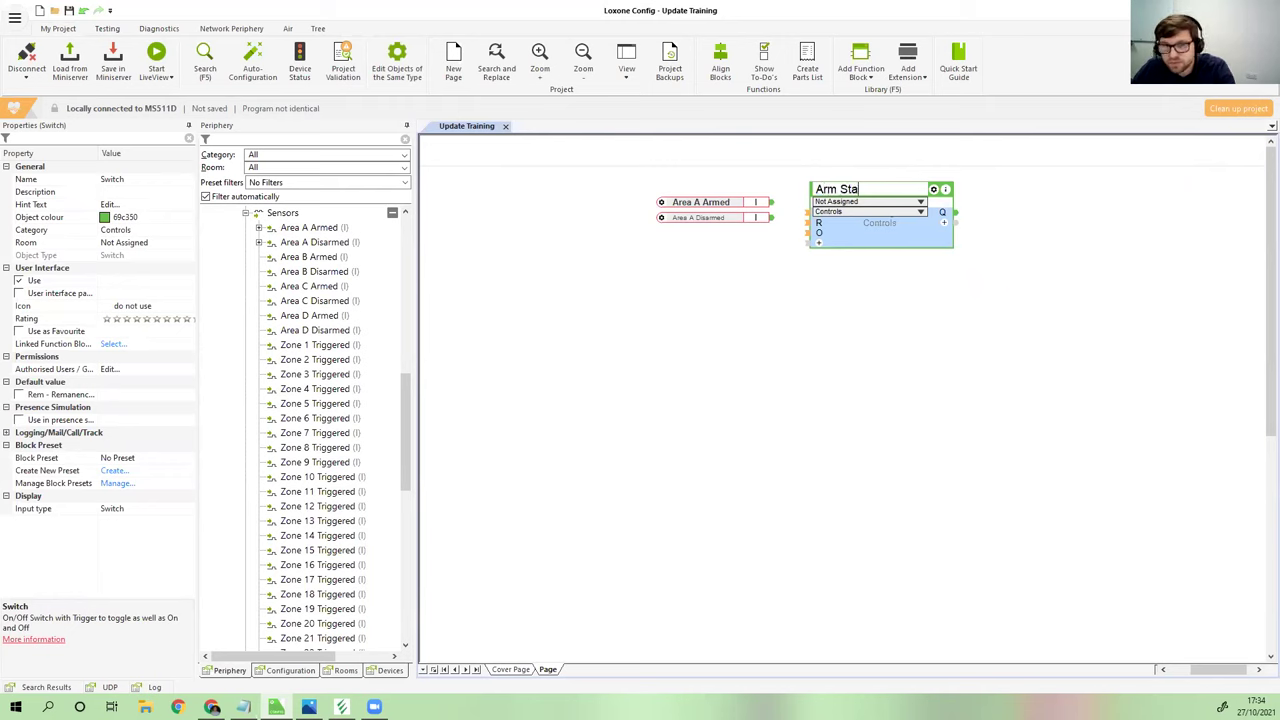
text(te)
key(Return)
Connect Area A Disarmed to the switch's R input and Area A Armed to its O input, and rename the switch All Out
drag(776, 210, 857, 217)
click(878, 308)
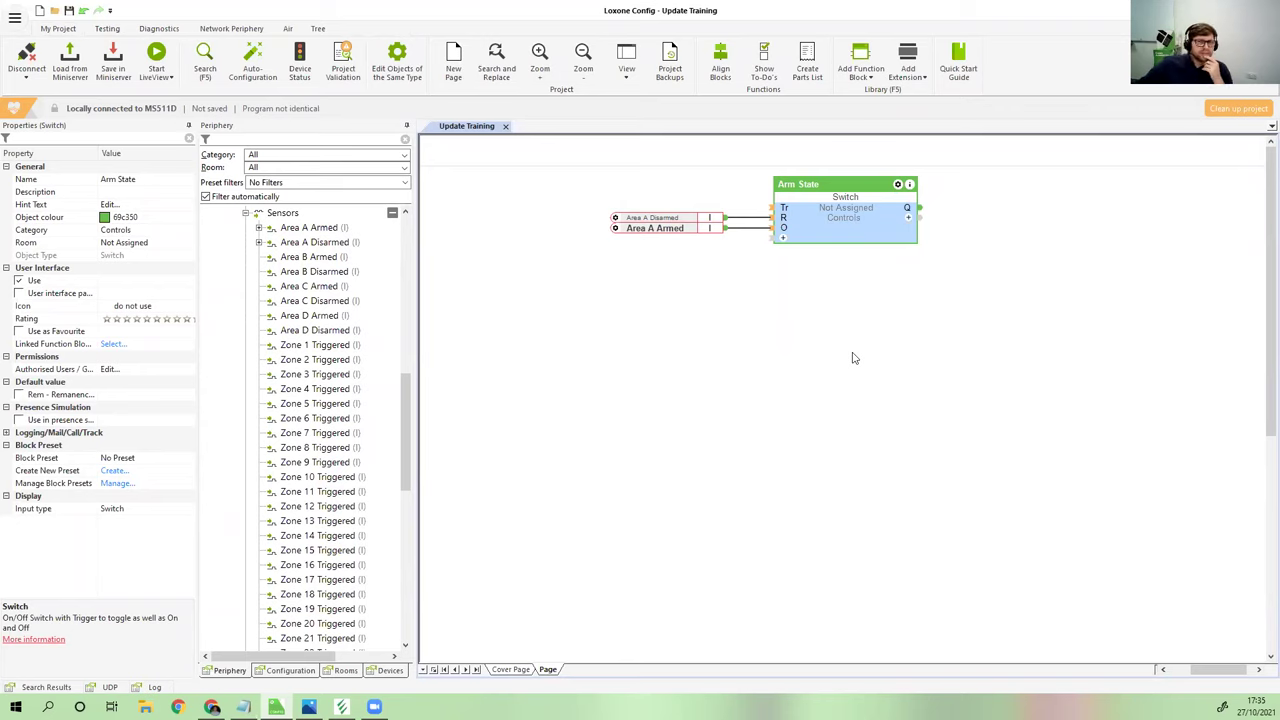
double_click(805, 184)
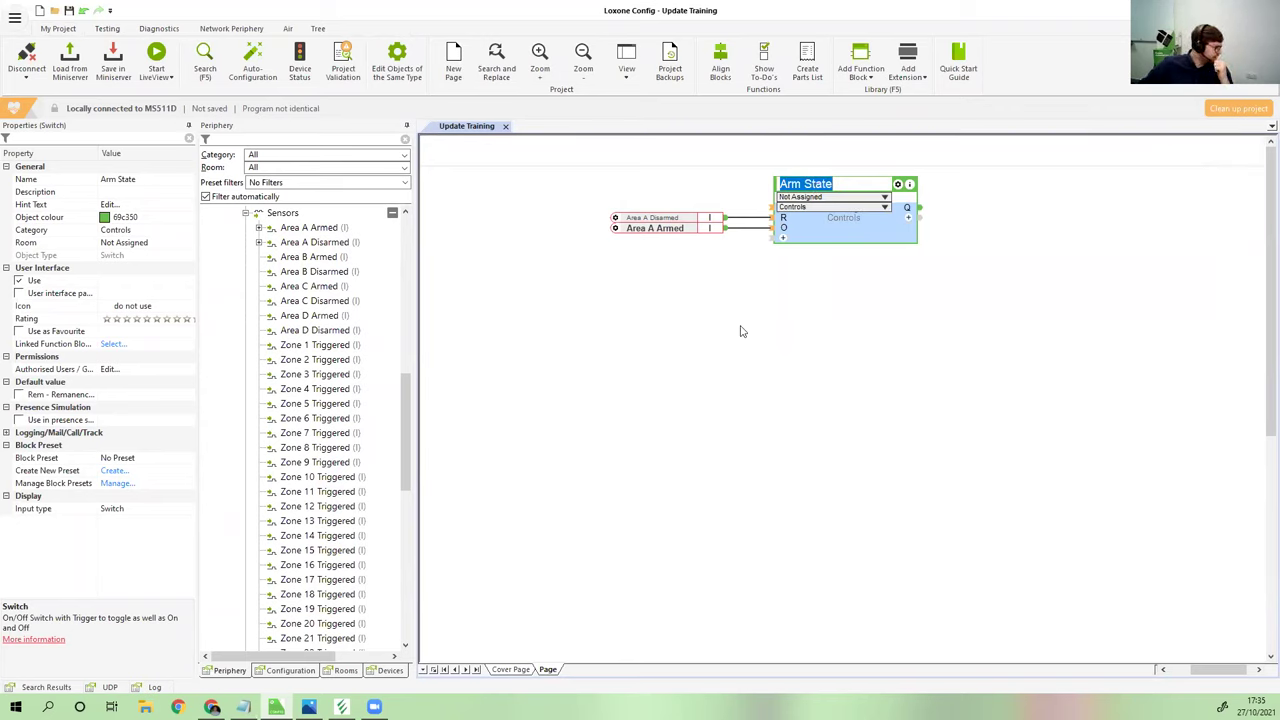
text(All Out)
key(Return)
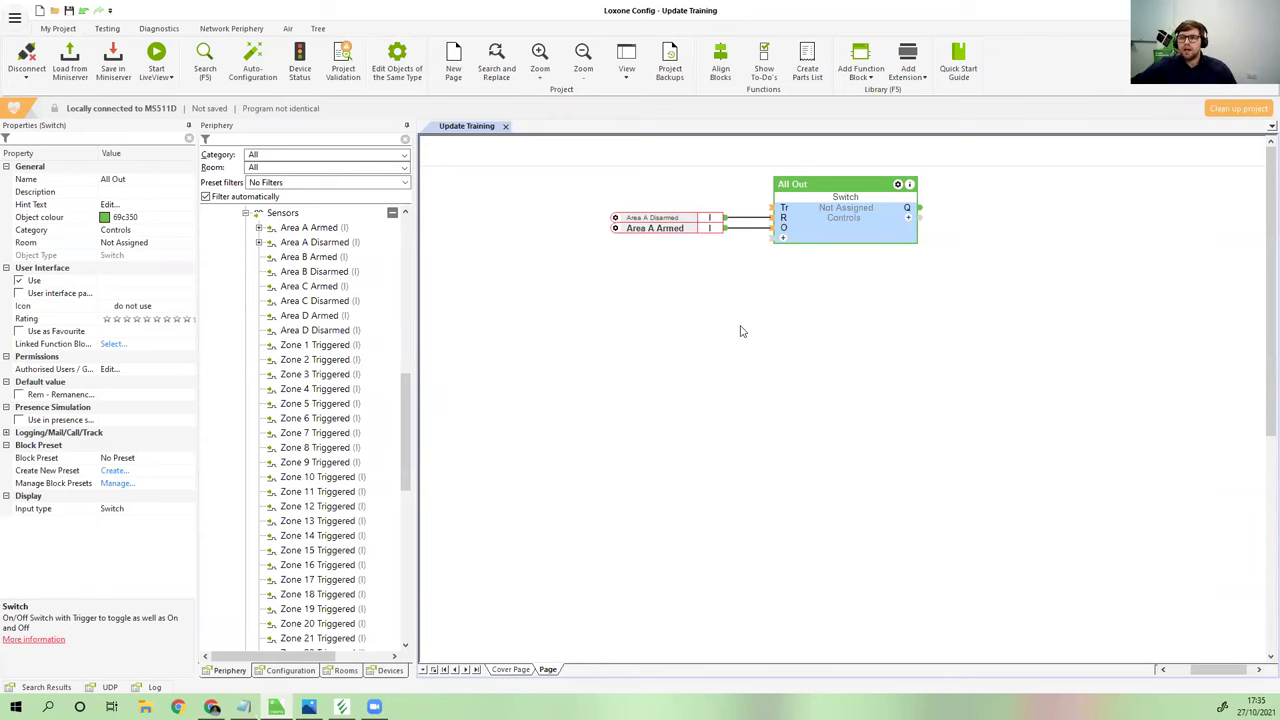
Add a Burglar Alarm function block directly below the All Out switch
click(860, 55)
text(burgl)
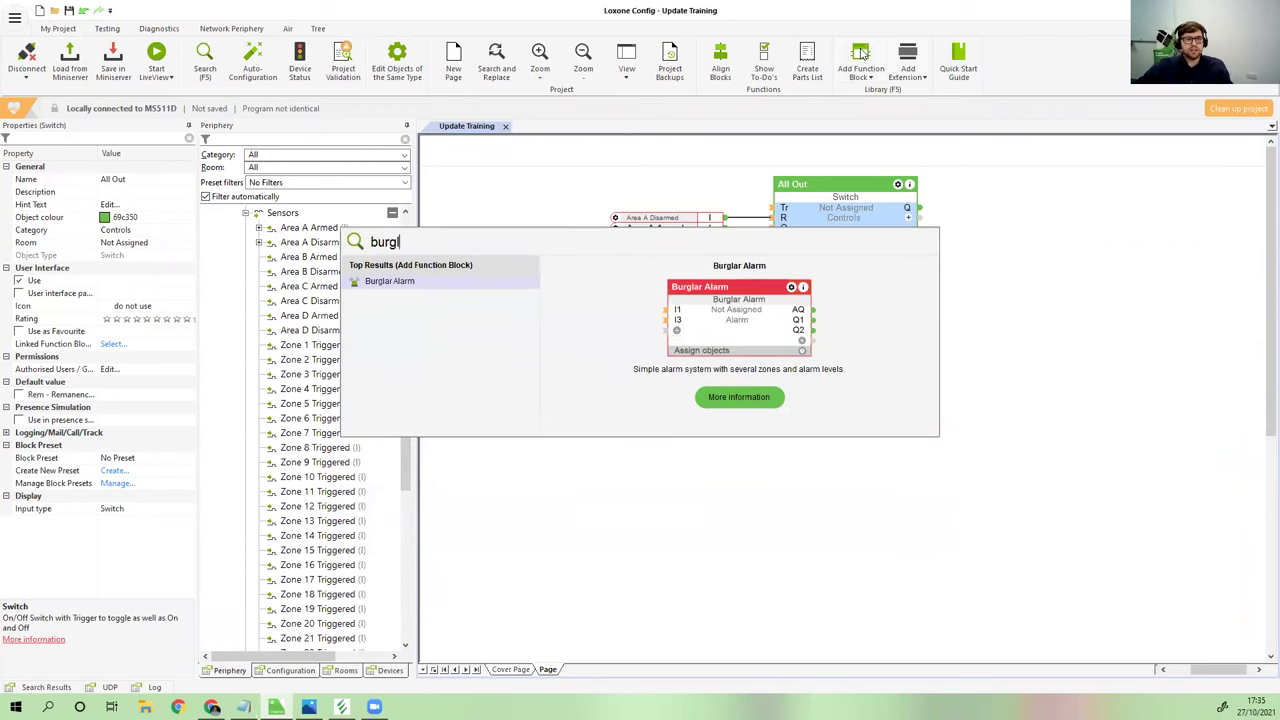
key(Return)
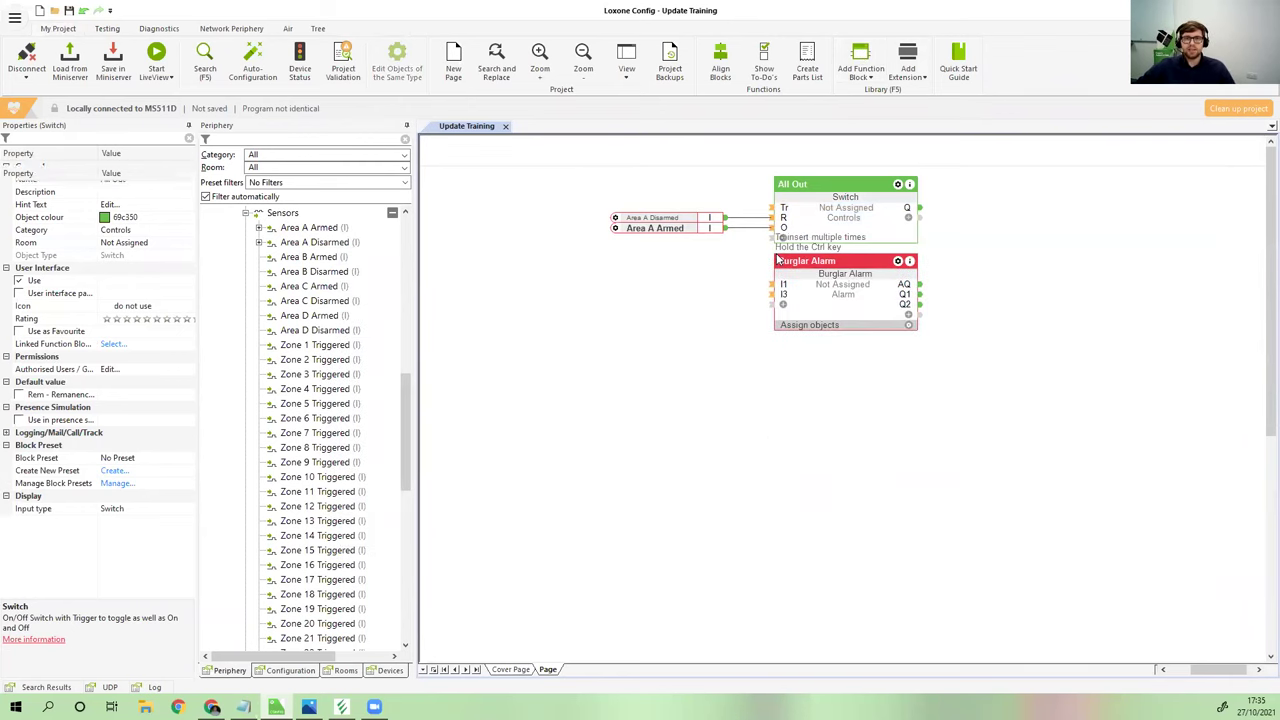
click(778, 258)
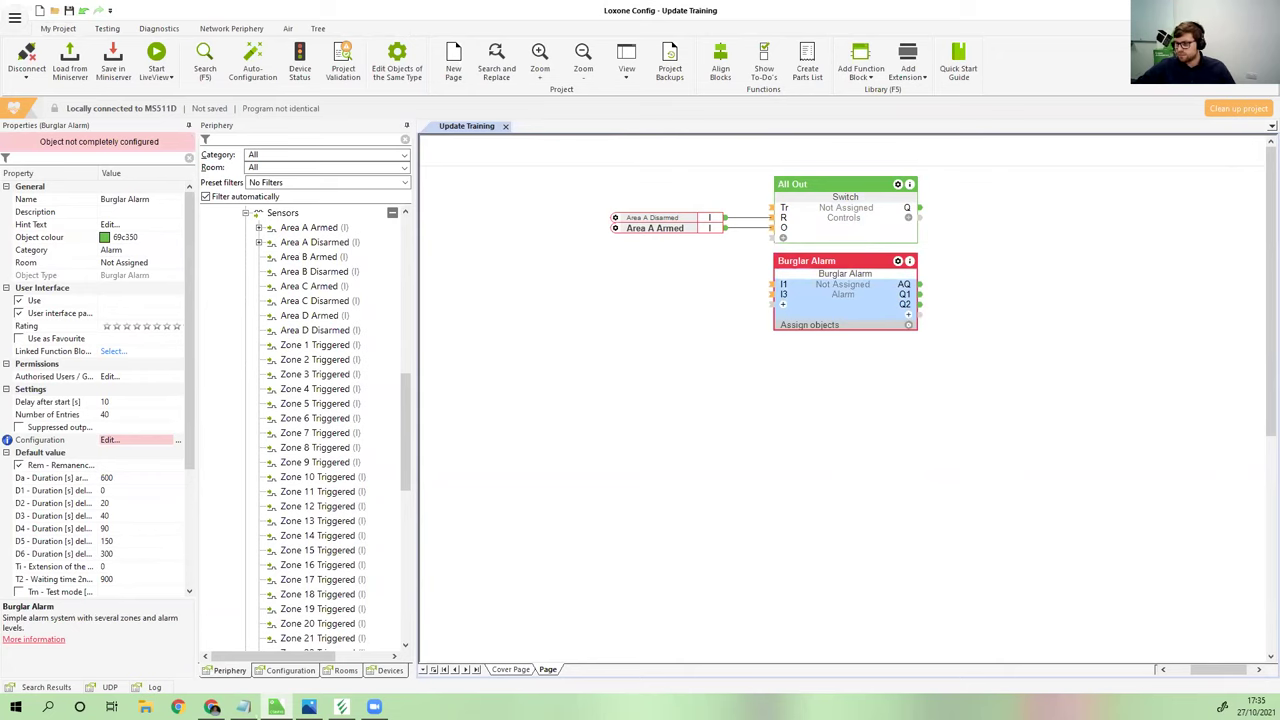
Expose the All Out switch's Qoff and Qon outputs, linking Qon to the Burglar Alarm's V input and Qoff to its R input
click(907, 218)
click(918, 272)
click(918, 286)
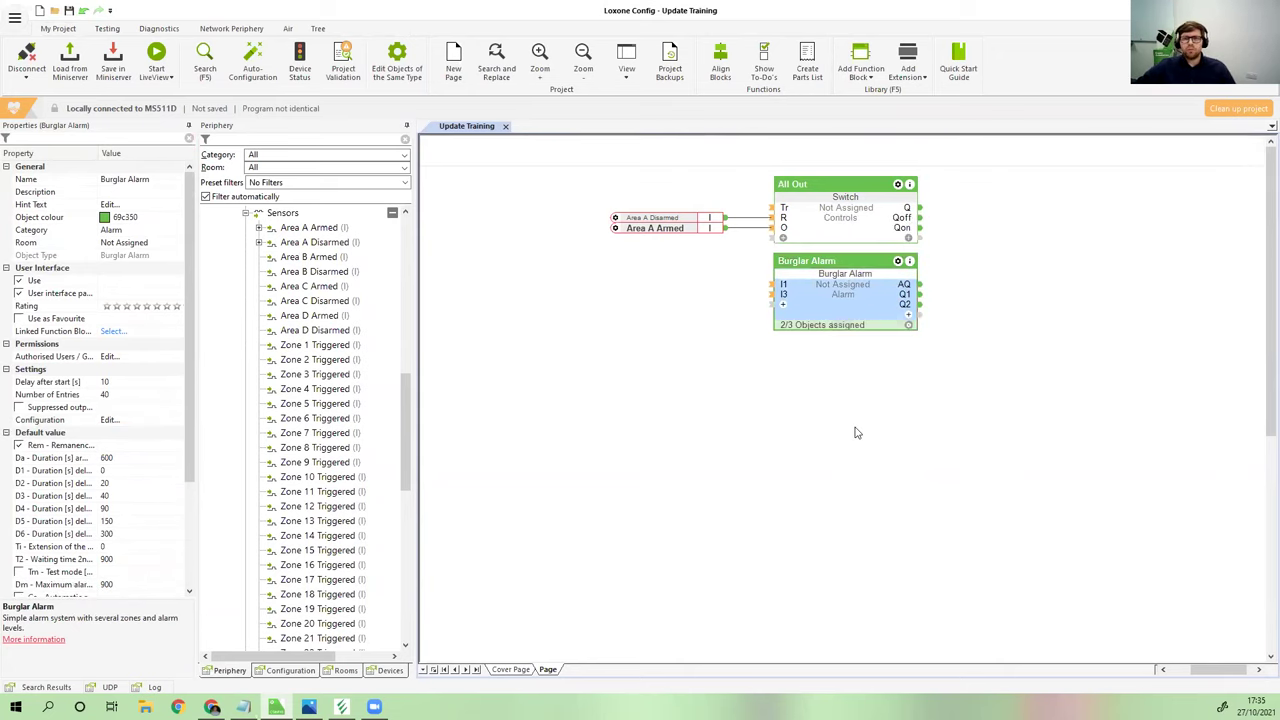
click(855, 432)
drag(919, 228, 783, 304)
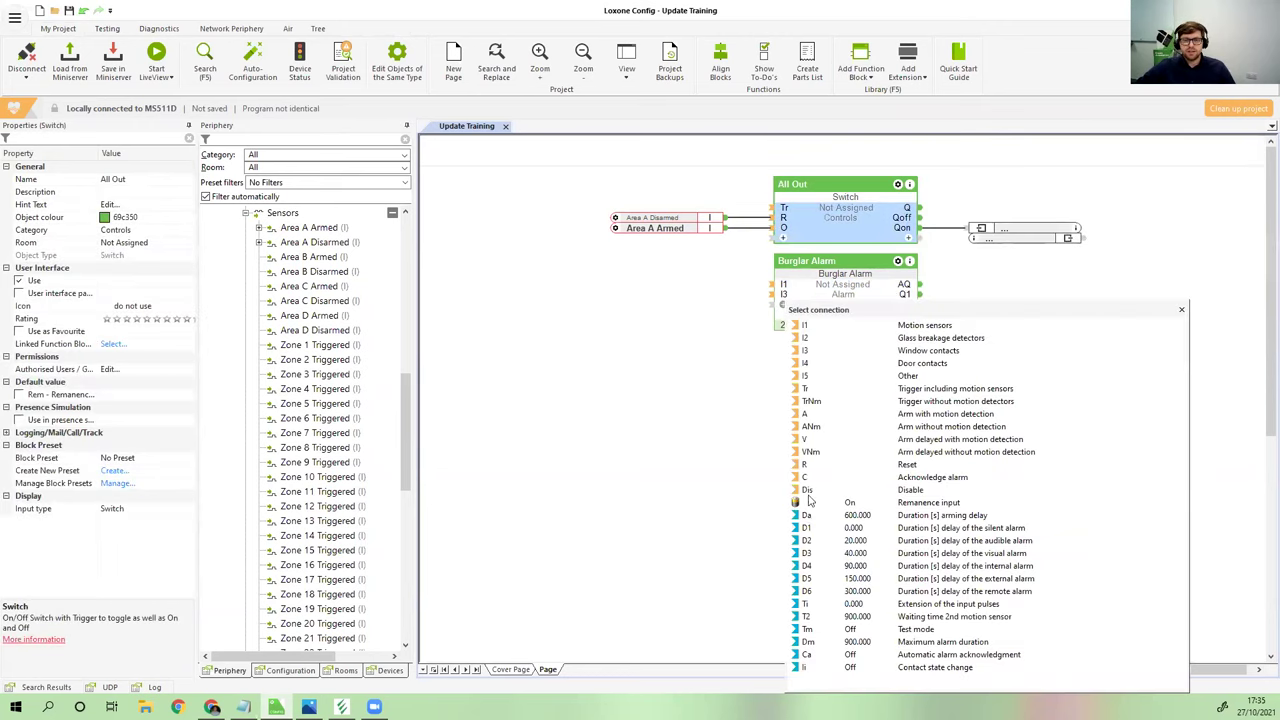
click(806, 439)
drag(919, 217, 783, 316)
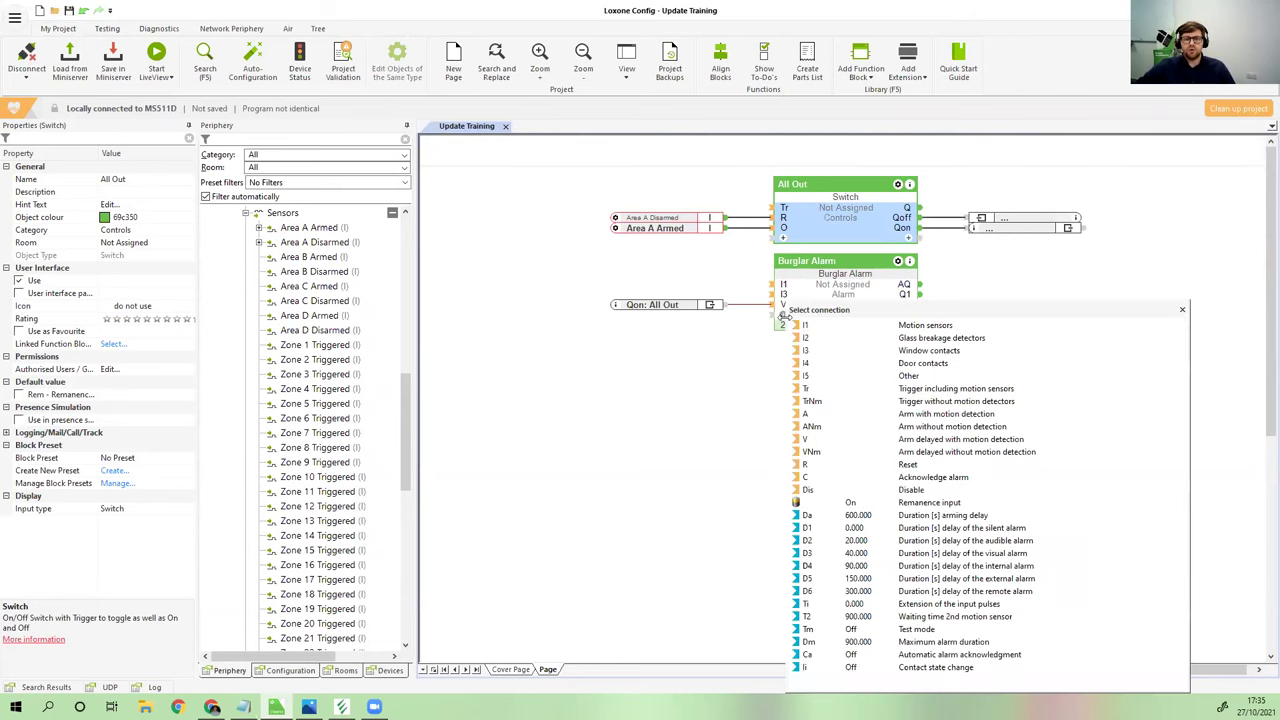
click(806, 465)
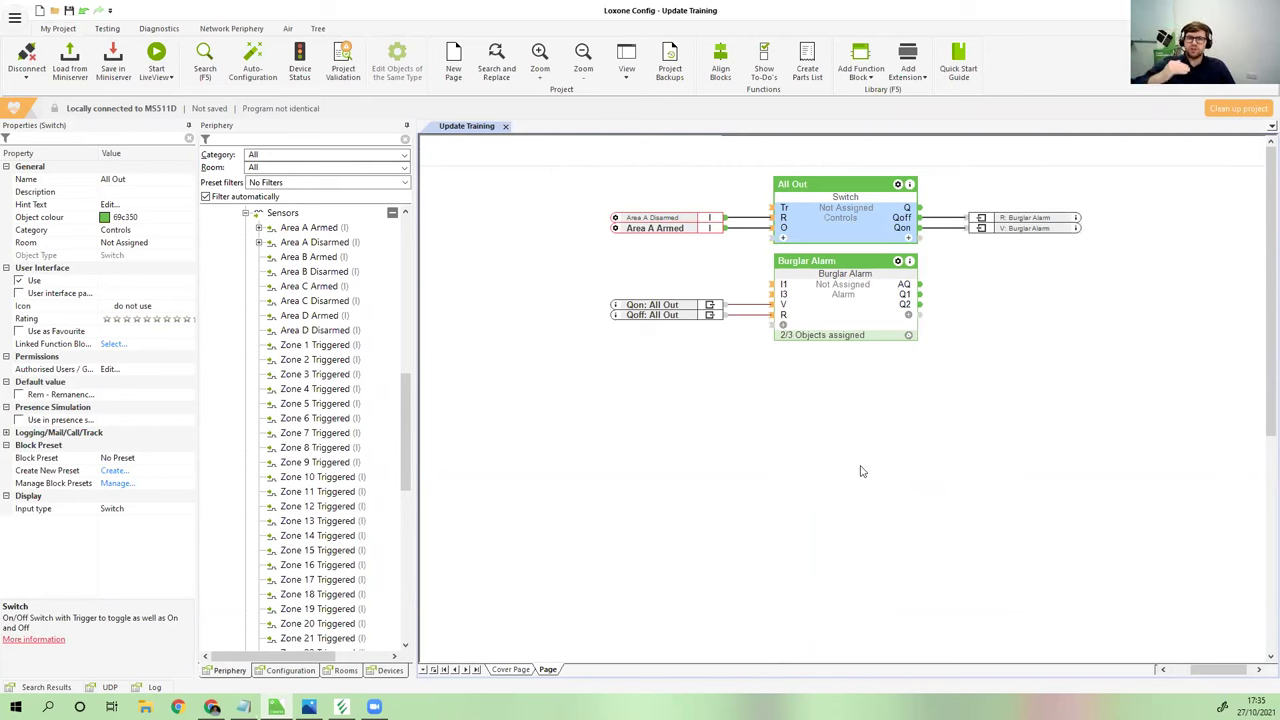
click(862, 445)
Place the Zone 1, Zone 10 and Zone 13 Triggered sensors beside the Burglar Alarm block, wiring Zones 1 and 10 to its I1 input
click(845, 325)
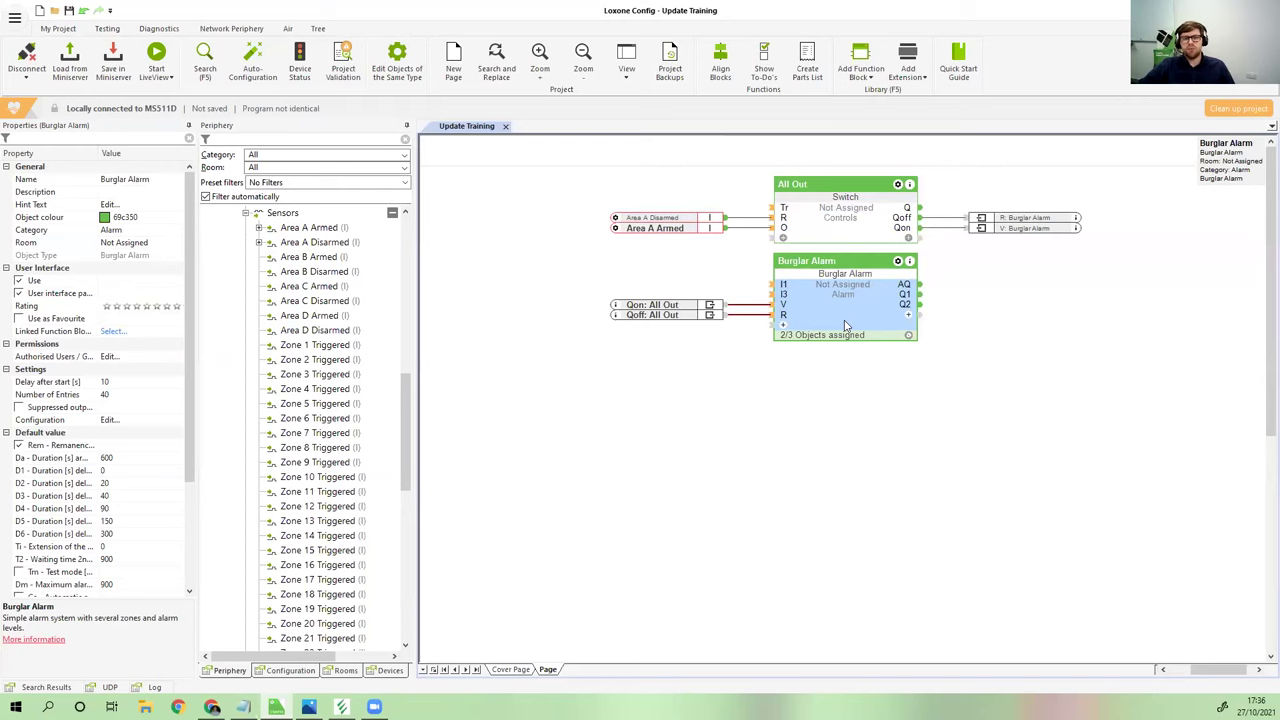
click(298, 346)
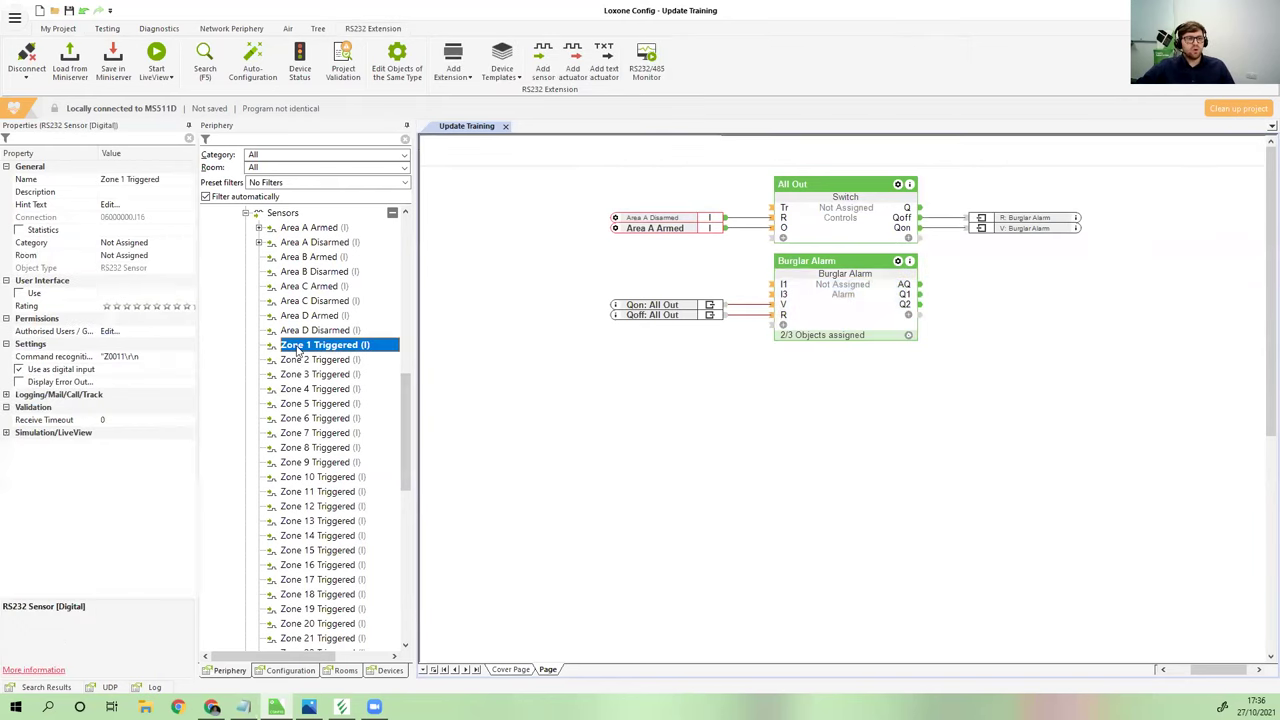
drag(322, 350, 614, 284)
drag(314, 492, 612, 274)
drag(317, 535, 612, 302)
click(630, 390)
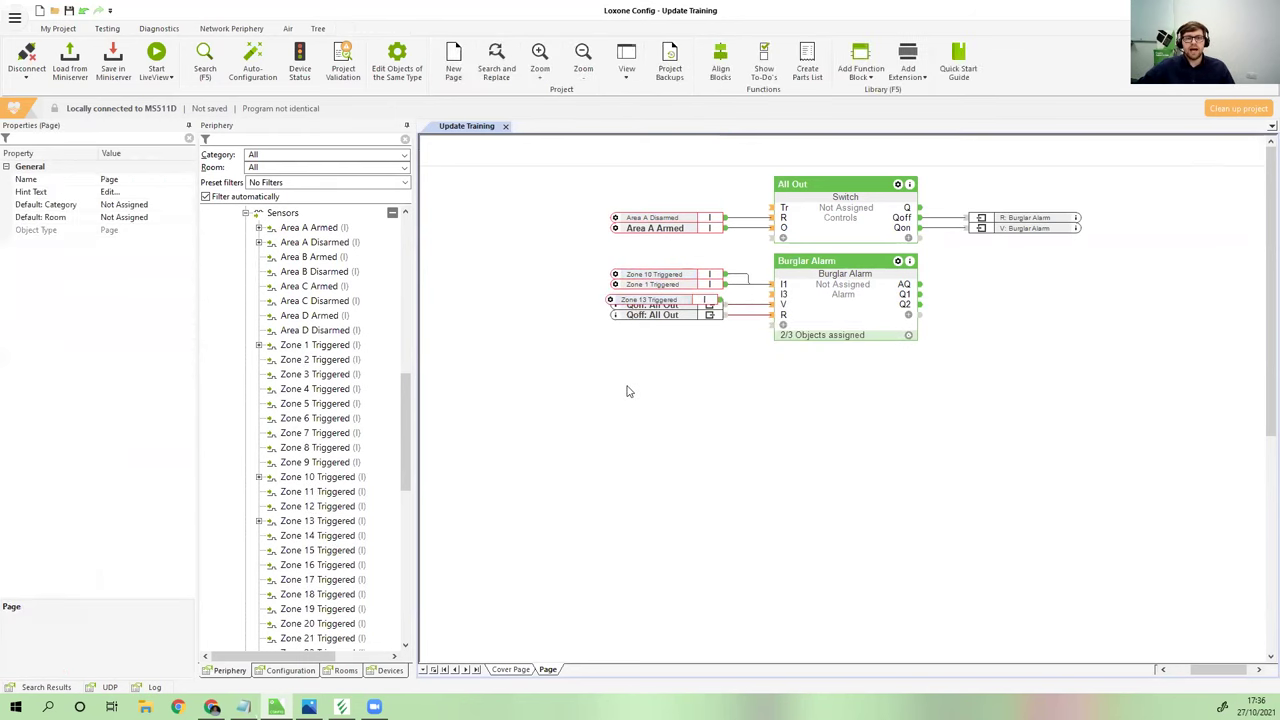
click(851, 328)
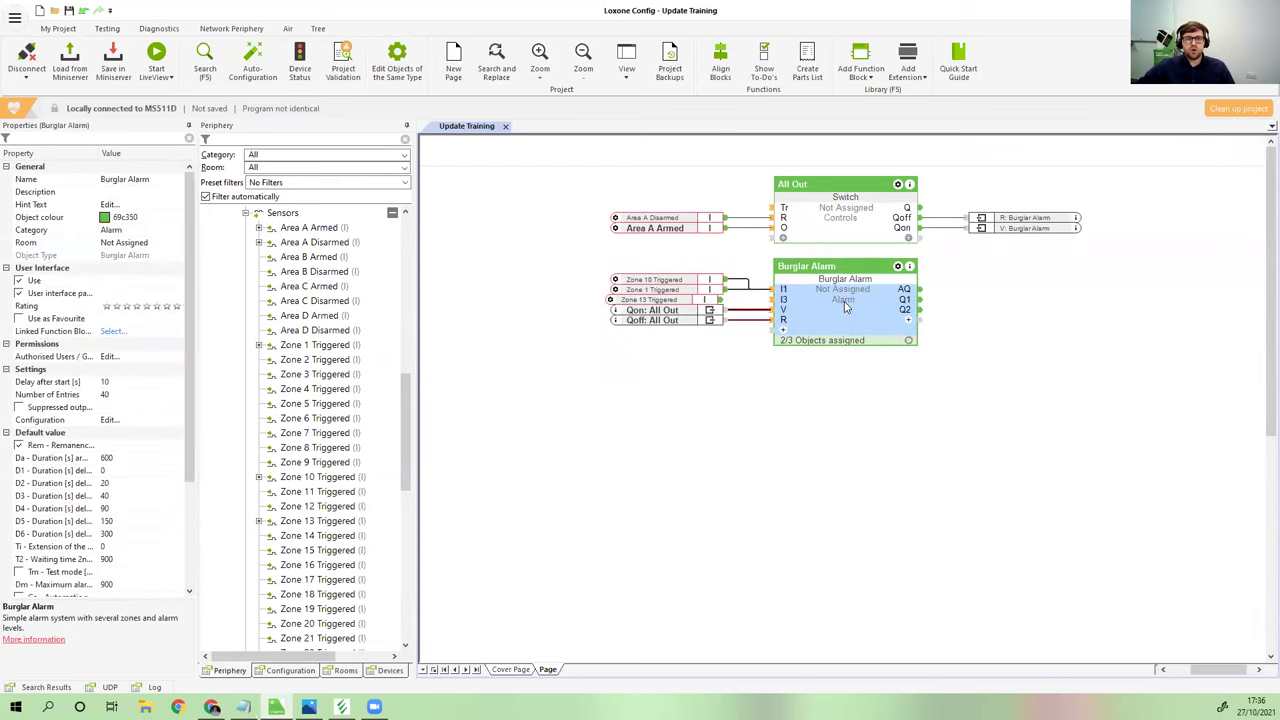
click(670, 286)
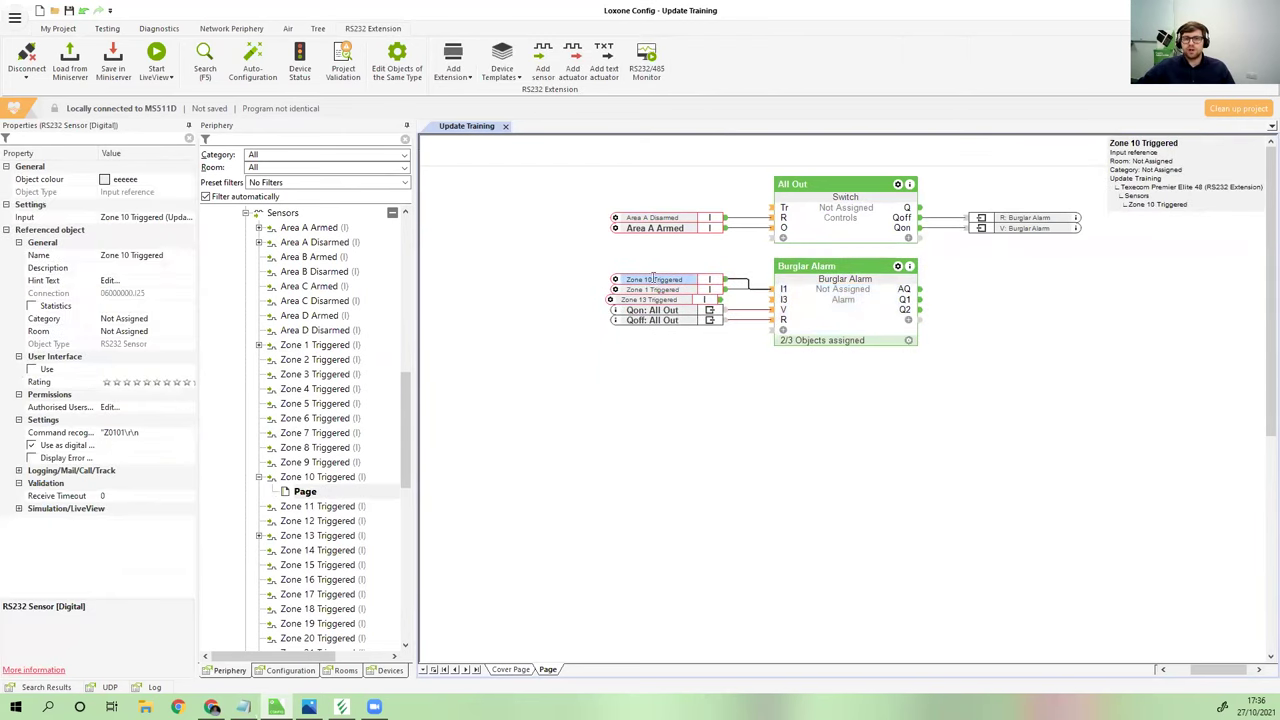
click(644, 377)
Rename the Zone 1 Triggered sensor as Front Door Contact
click(308, 345)
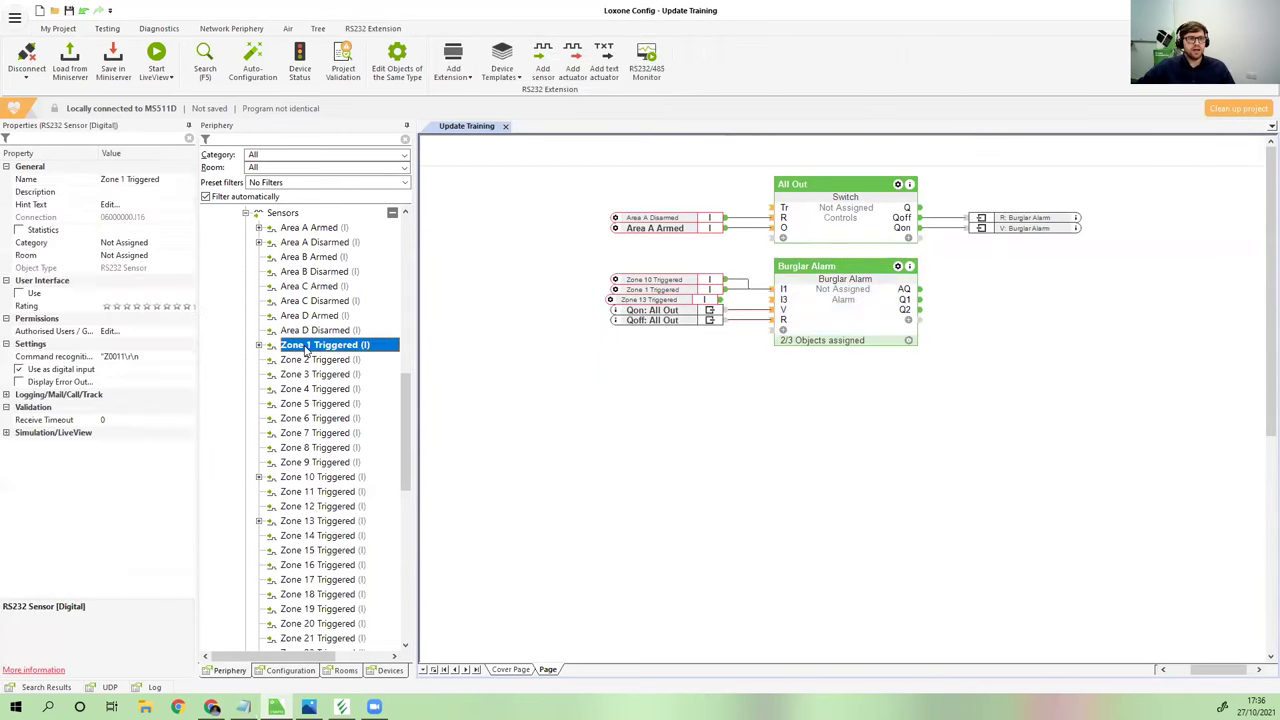
click(293, 345)
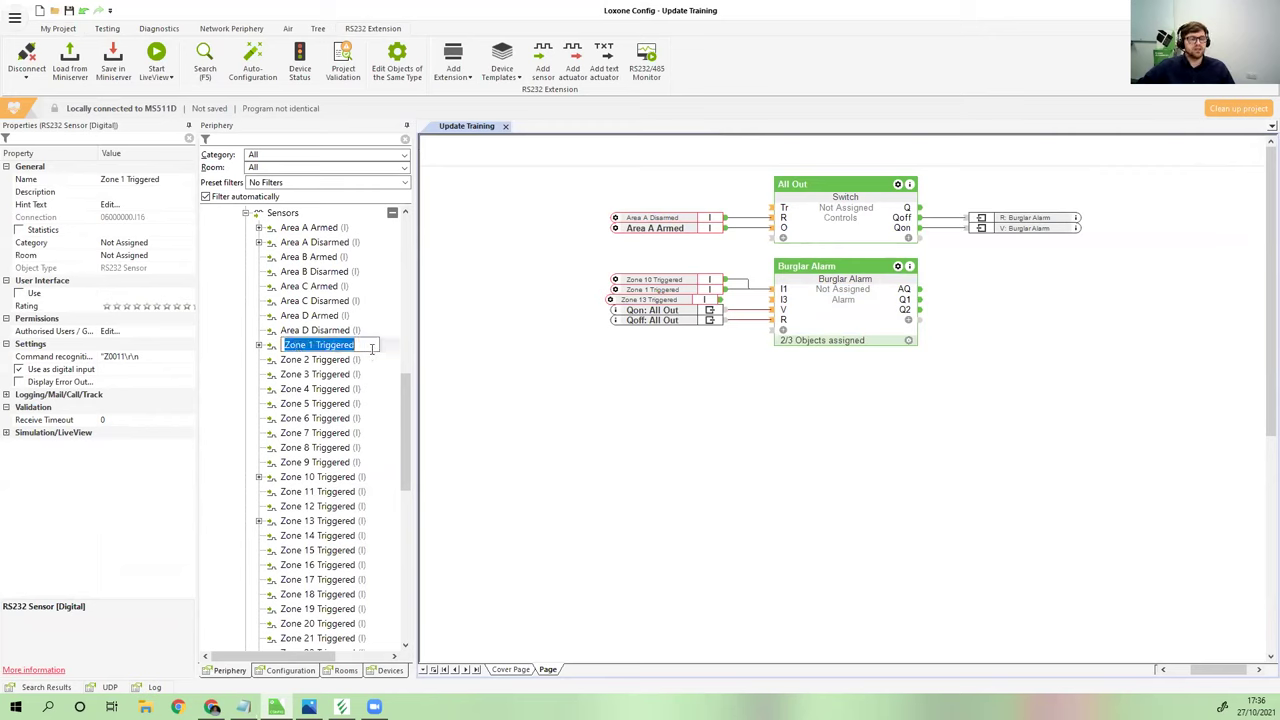
text(Front )
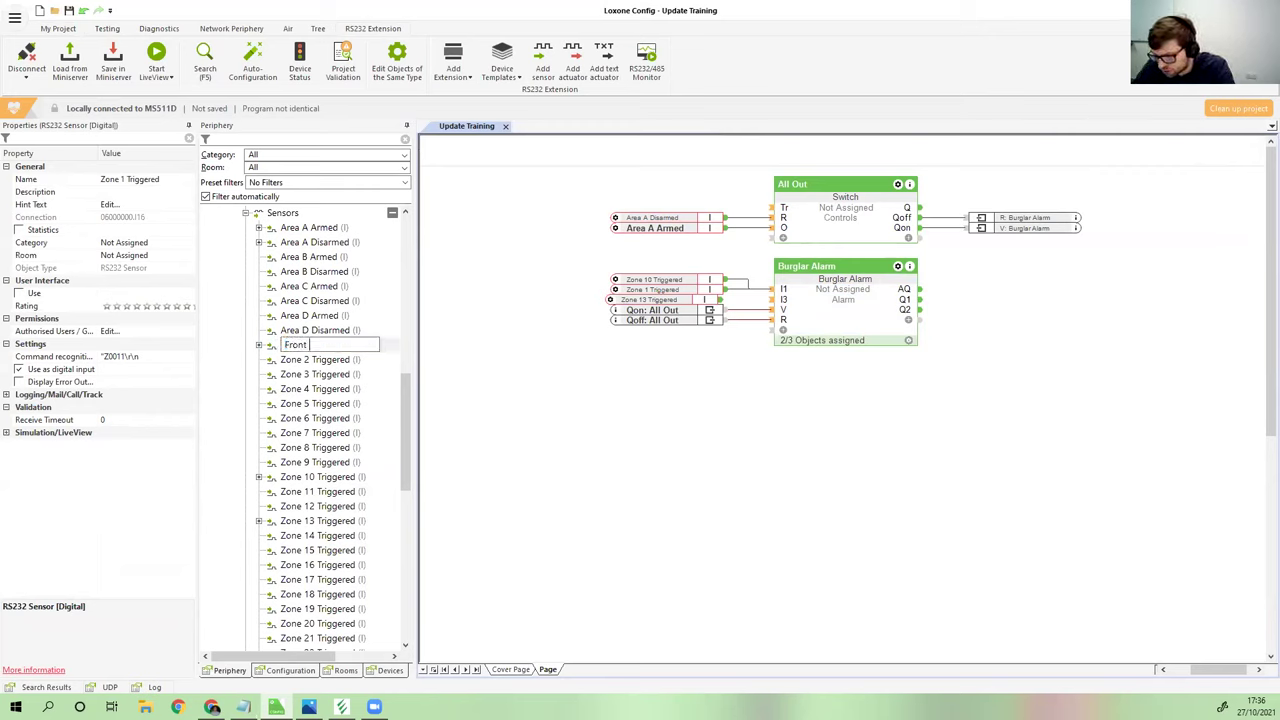
text(Door )
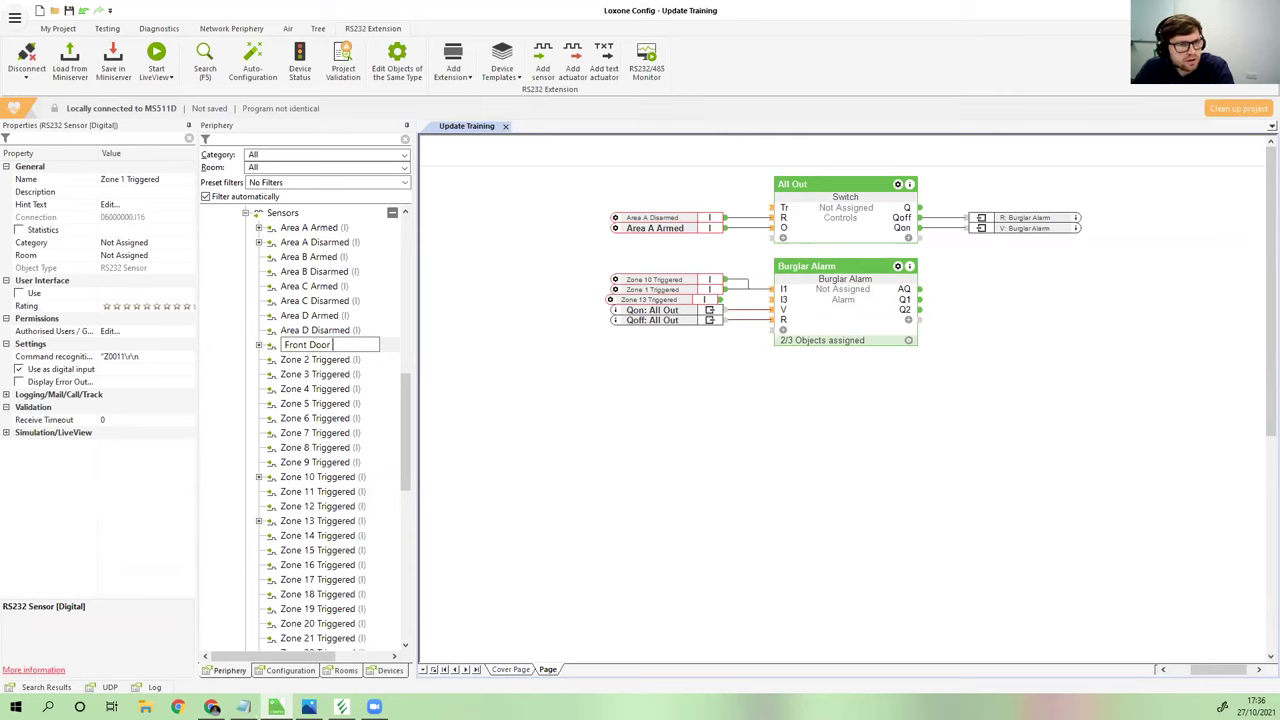
text(Contact)
key(Return)
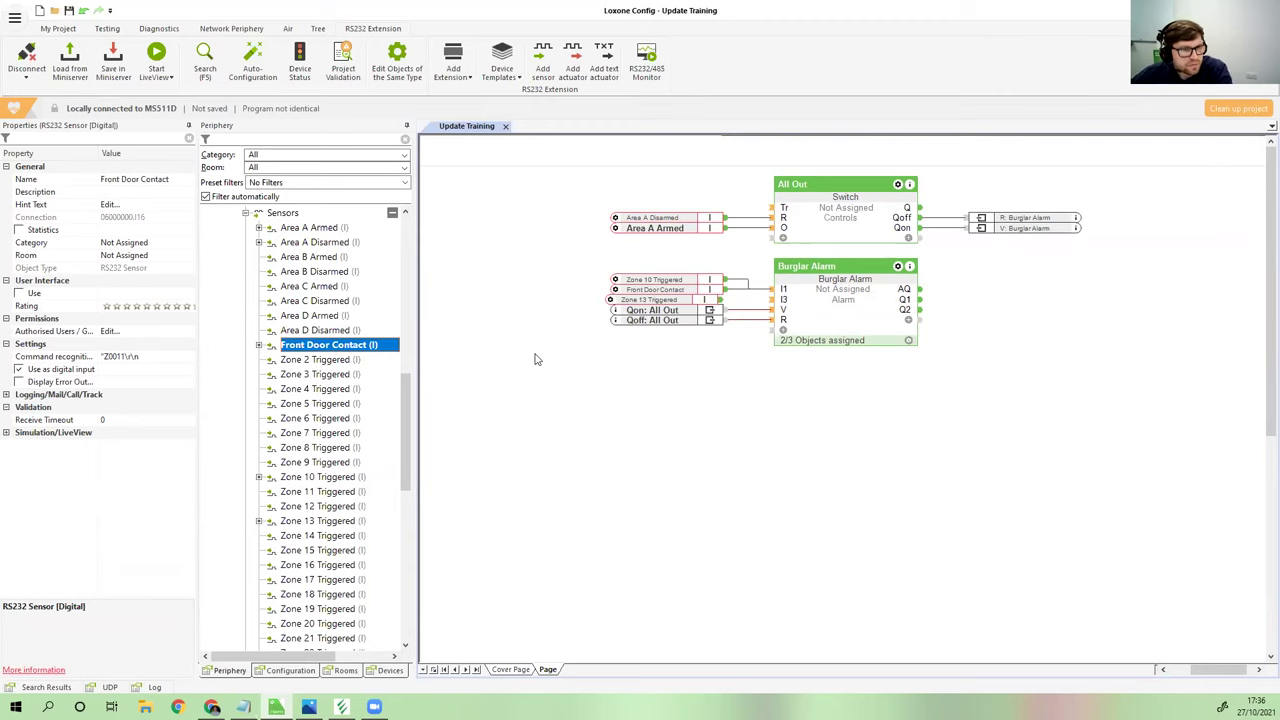
Rename the Zone 10 Triggered sensor as Hallway PIR
click(317, 491)
click(297, 478)
click(297, 478)
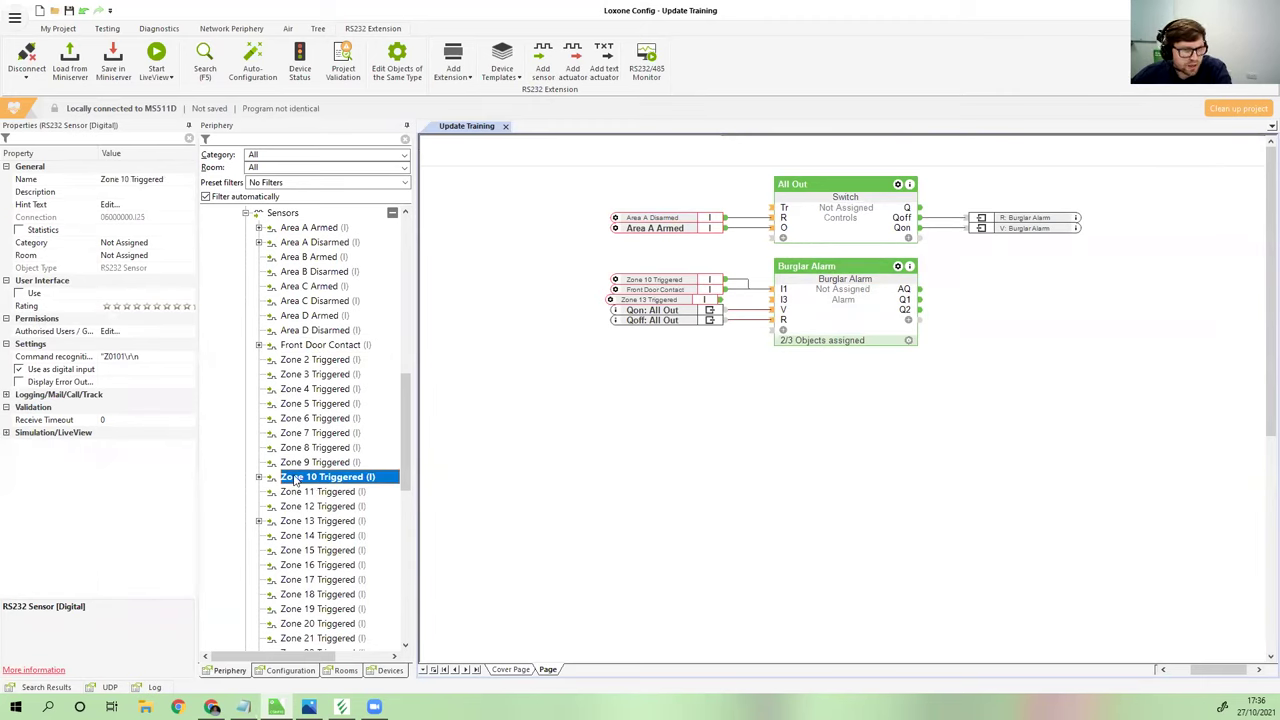
text(Hallway PIR)
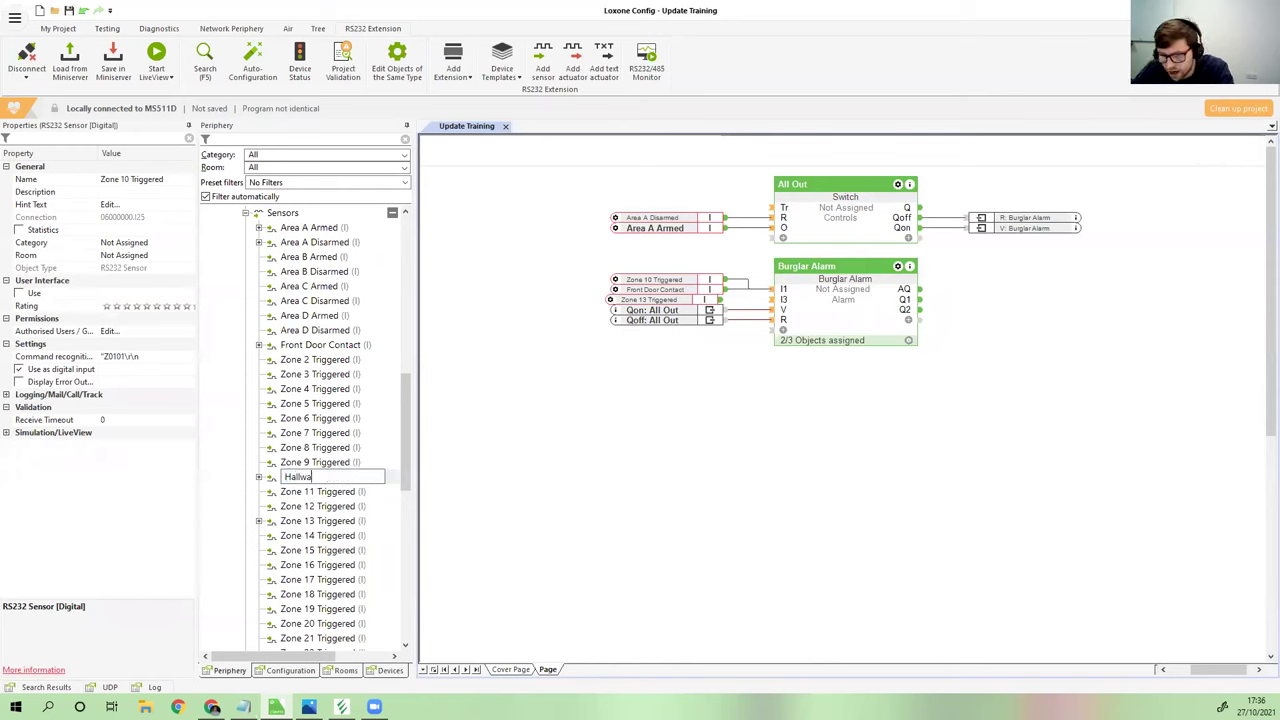
key(BackSpace)
text(R)
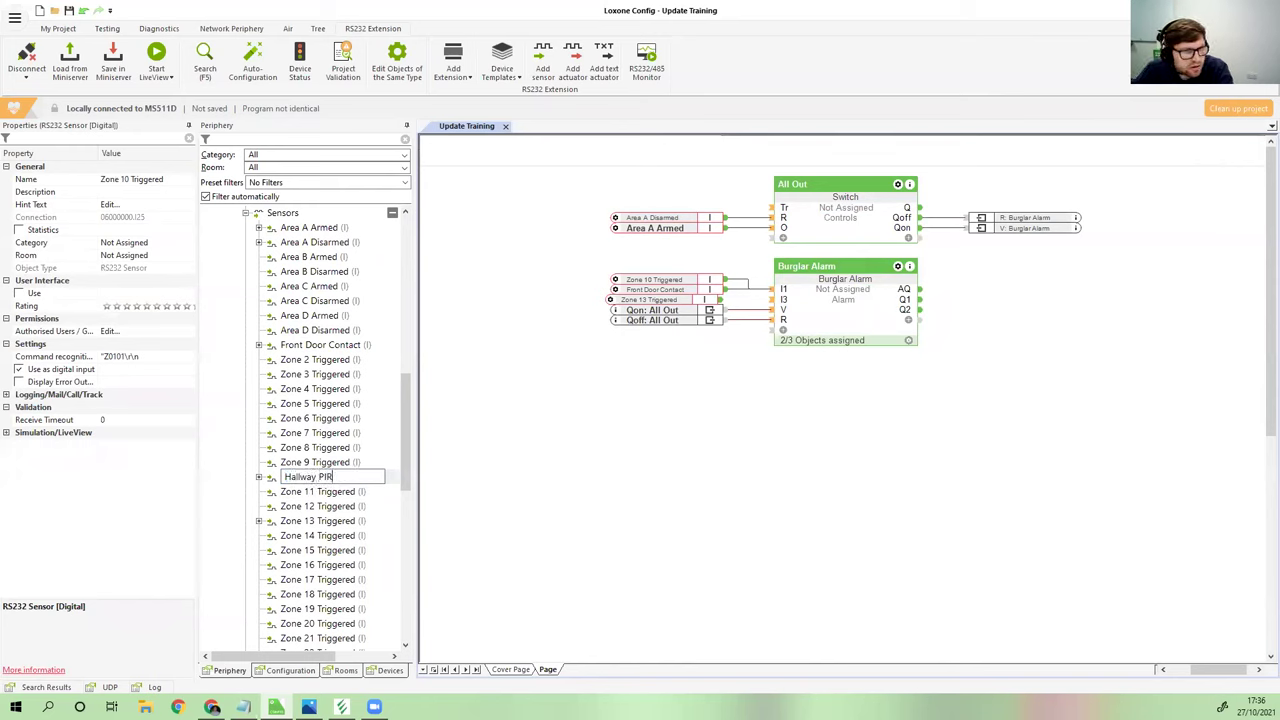
key(Return)
Rename the Zone 13 Triggered sensor as Lounge PIR
click(313, 521)
click(313, 521)
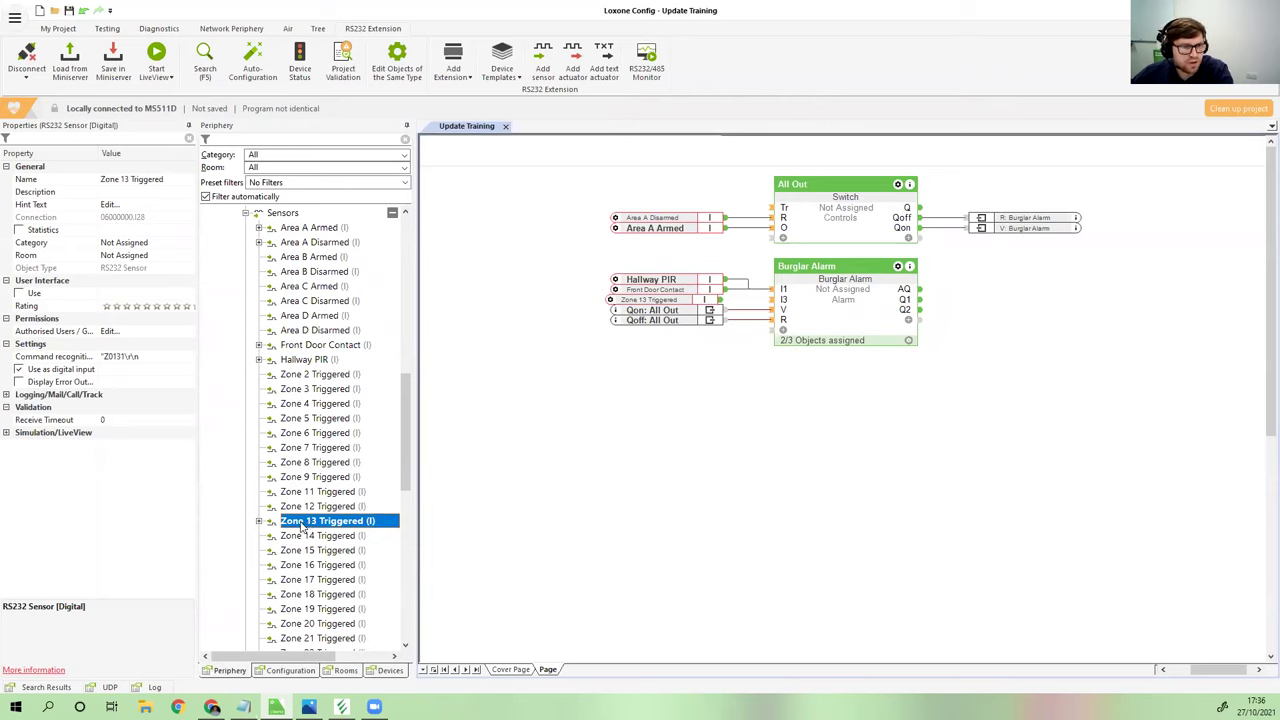
text(Lou)
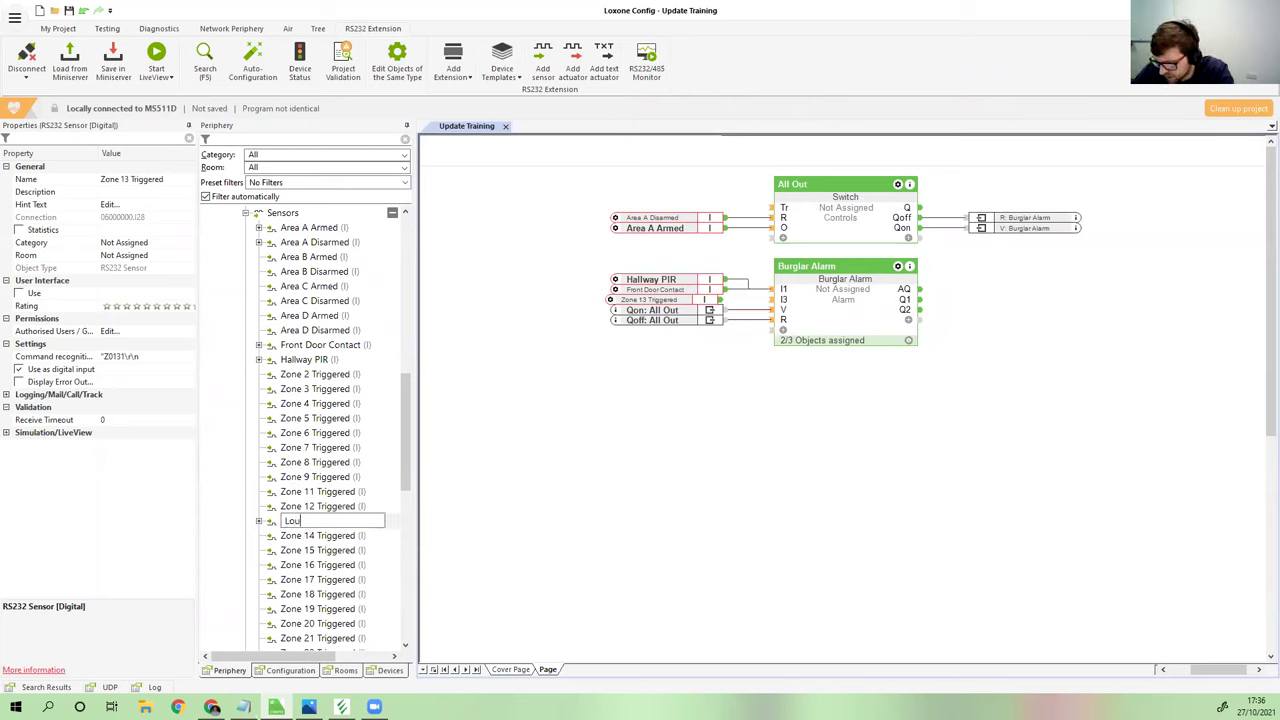
text(nge PIR)
key(Return)
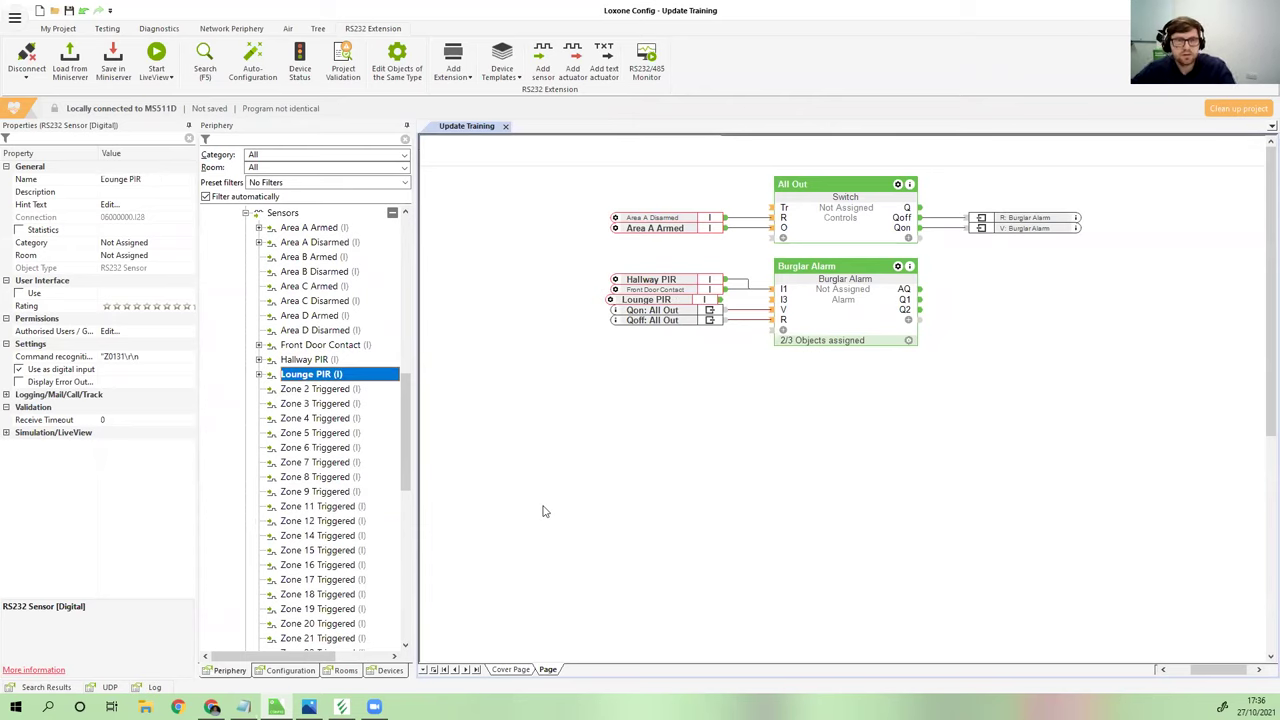
click(705, 440)
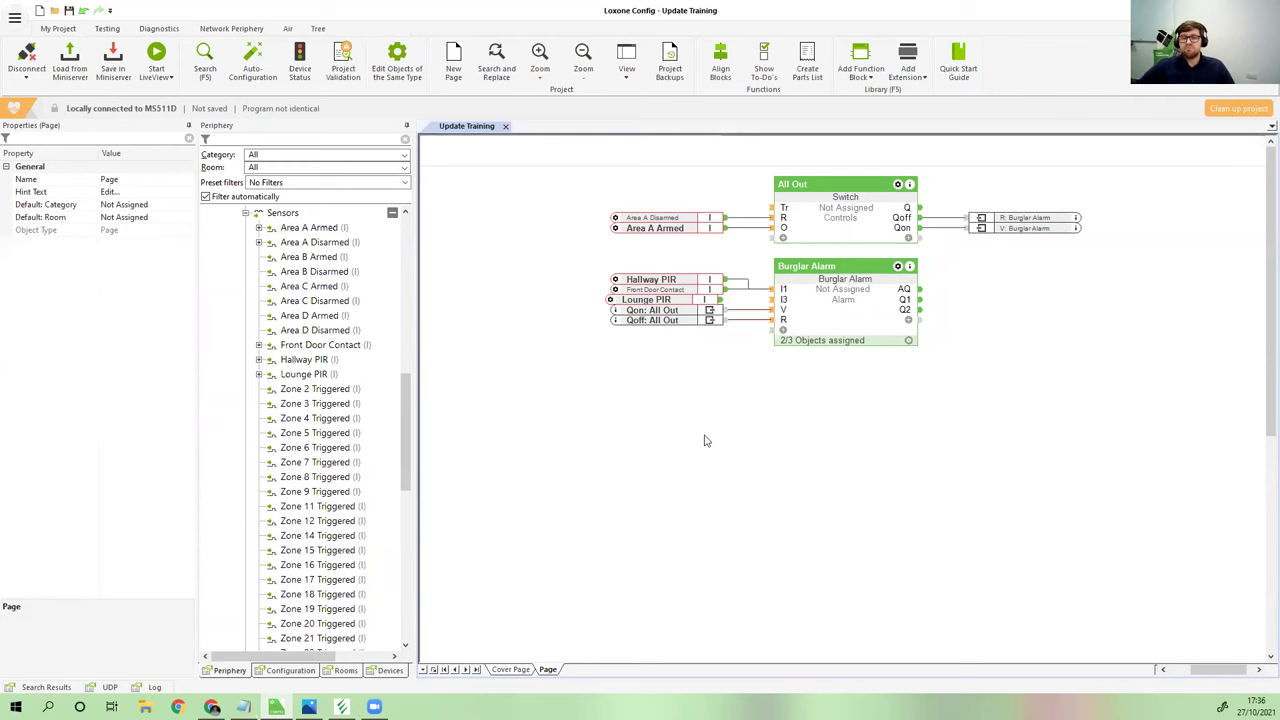
Review which inputs and outputs are assigned in the Burglar Alarm block's object configuration, then close it
double_click(846, 300)
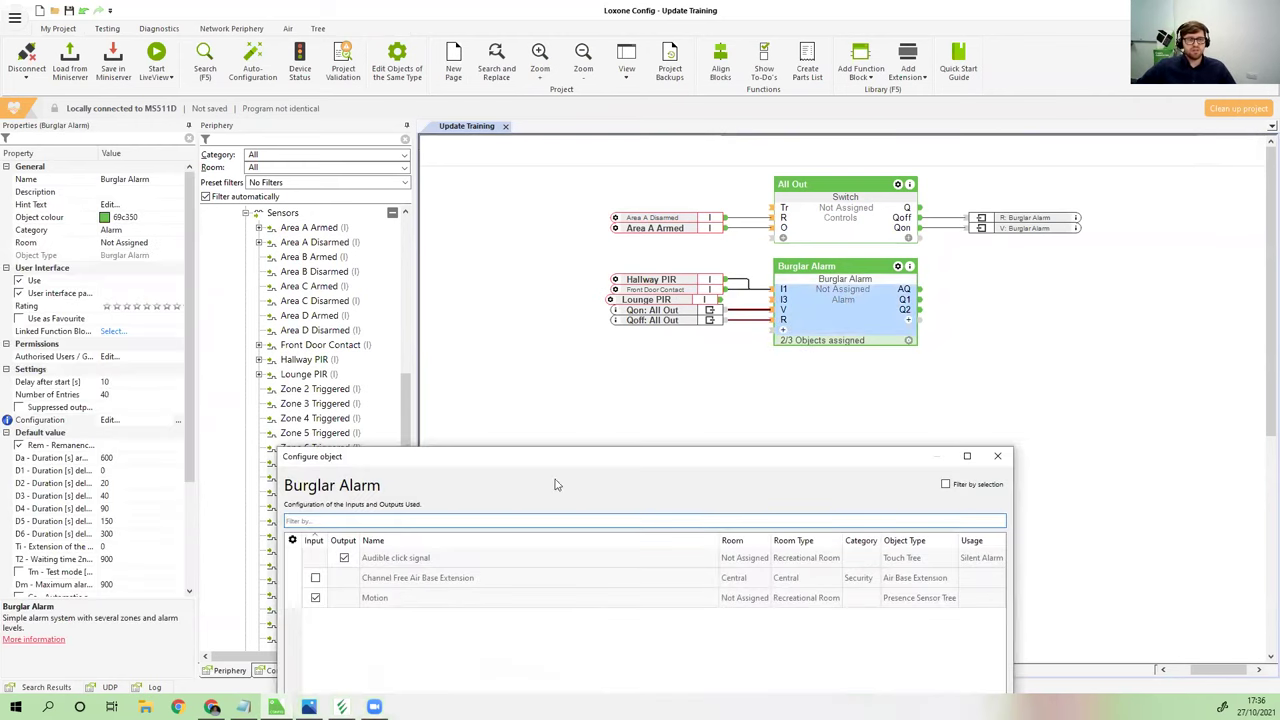
drag(580, 451, 506, 357)
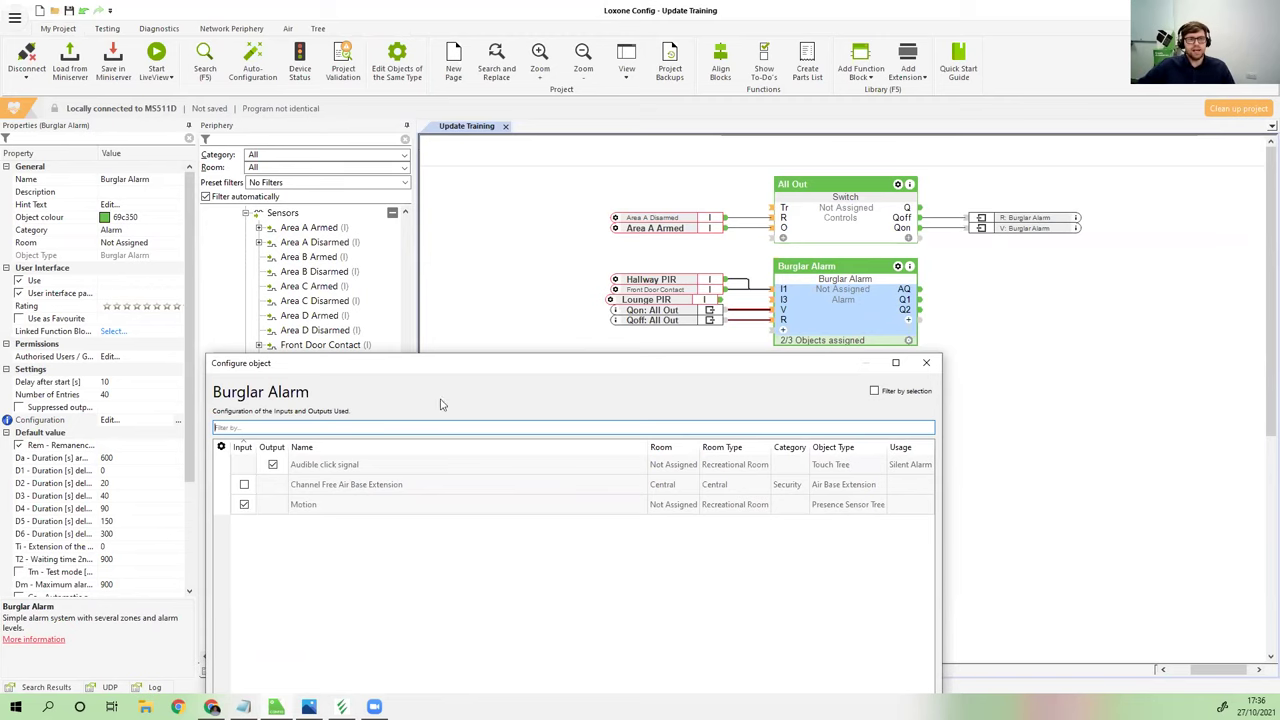
drag(481, 369, 397, 214)
click(772, 600)
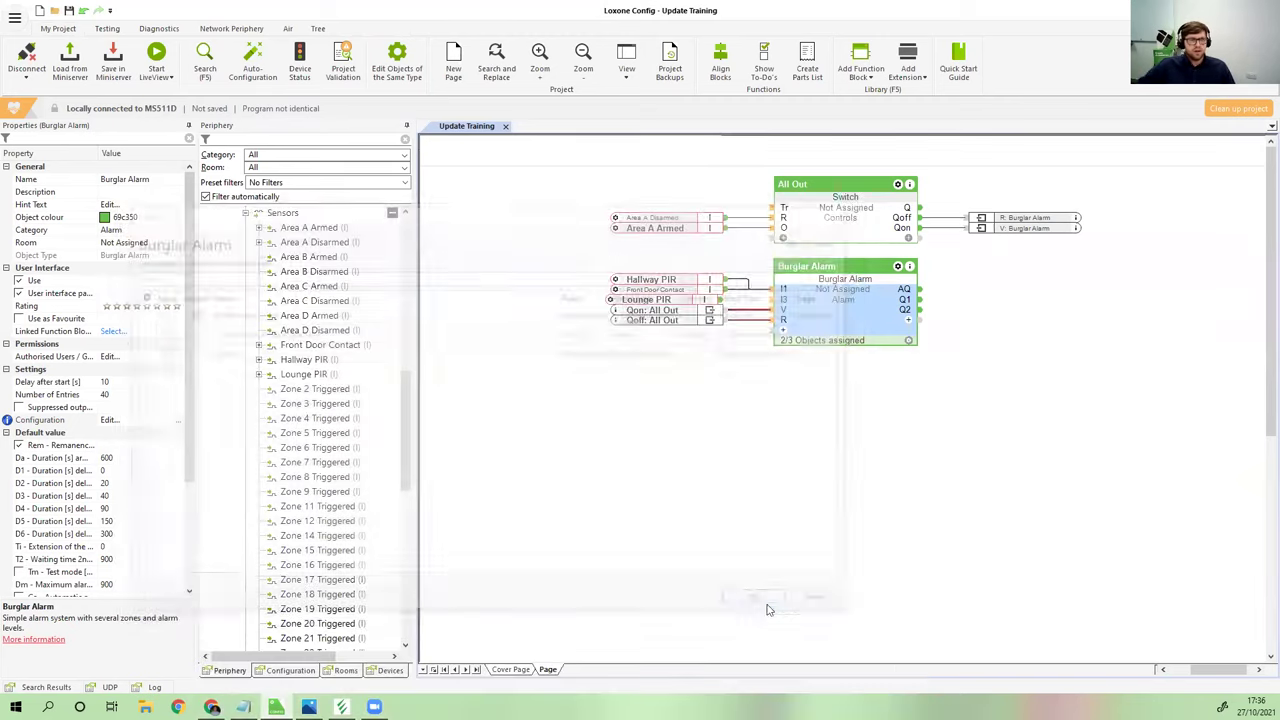
click(813, 395)
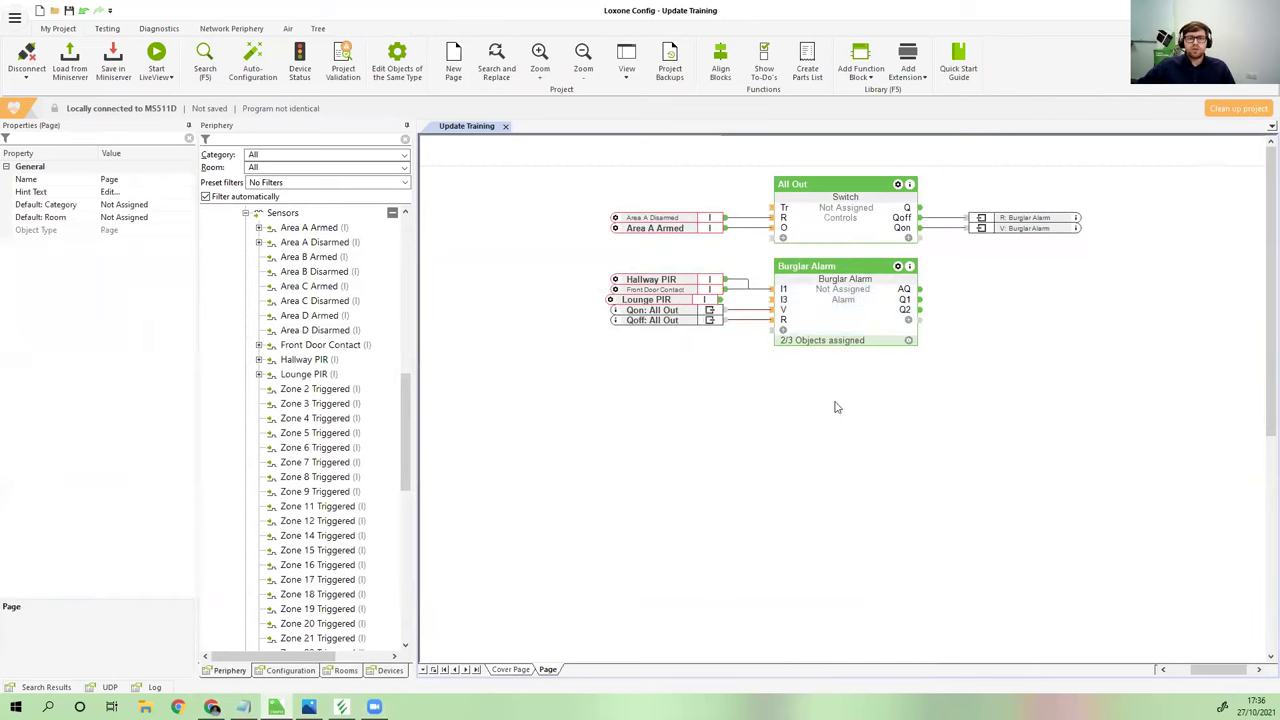
Check the Burglar Alarm's V input and set the block's arming delay (Da) to 30 seconds
click(688, 313)
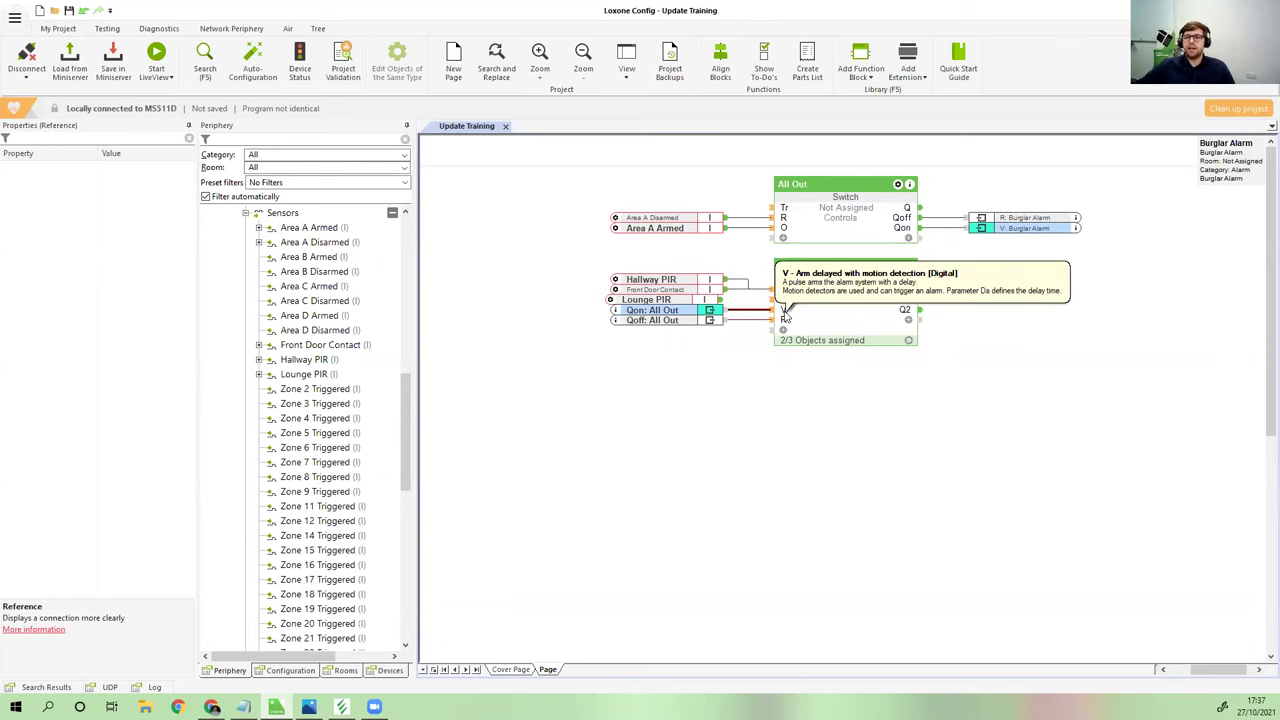
click(787, 316)
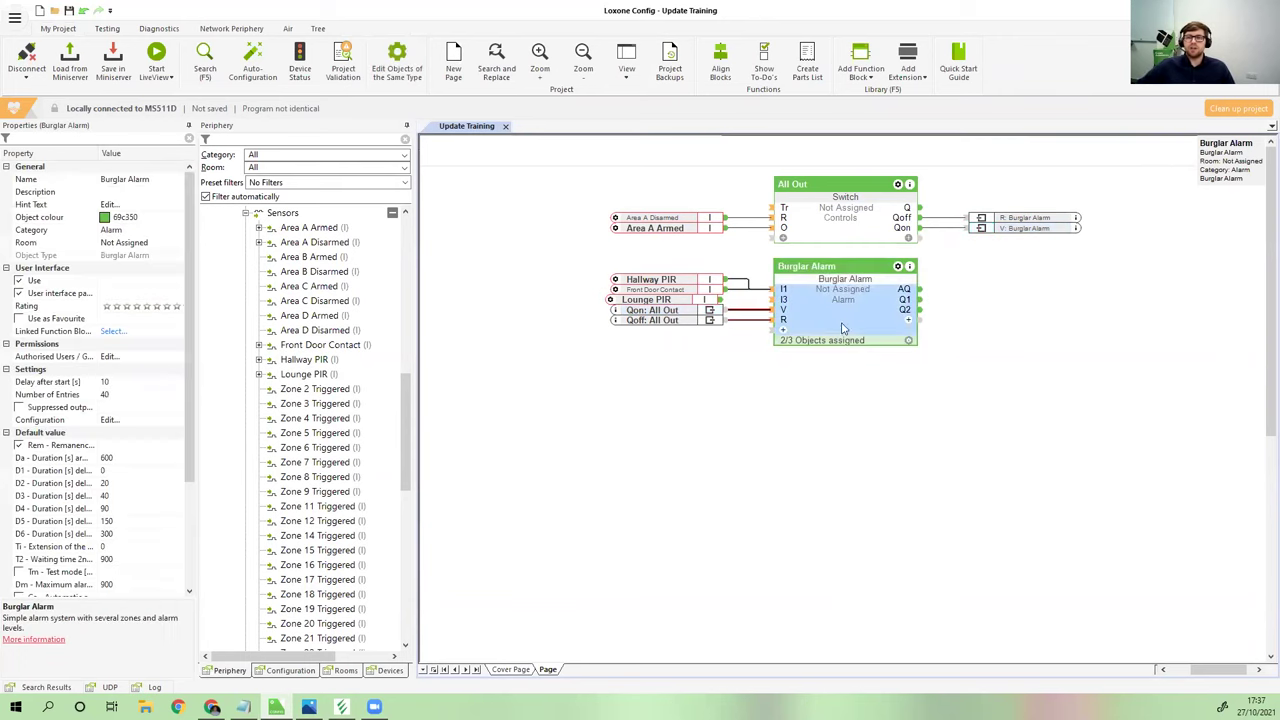
click(106, 458)
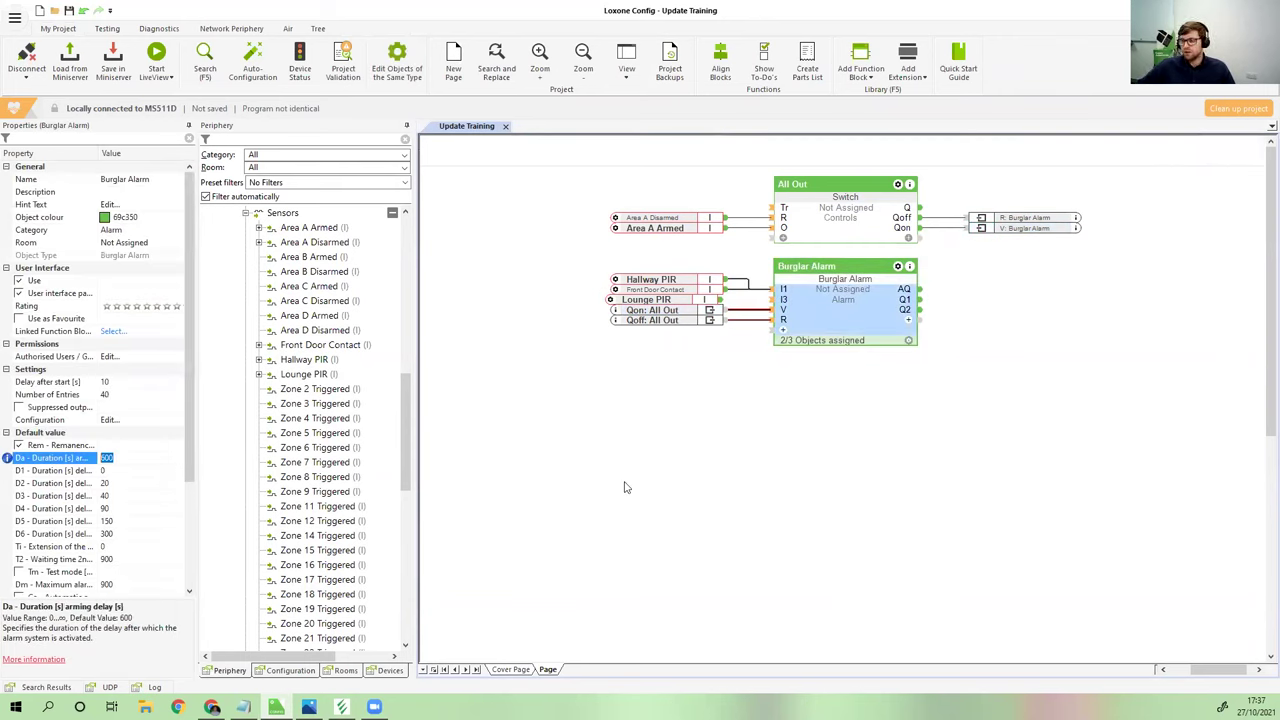
text(30)
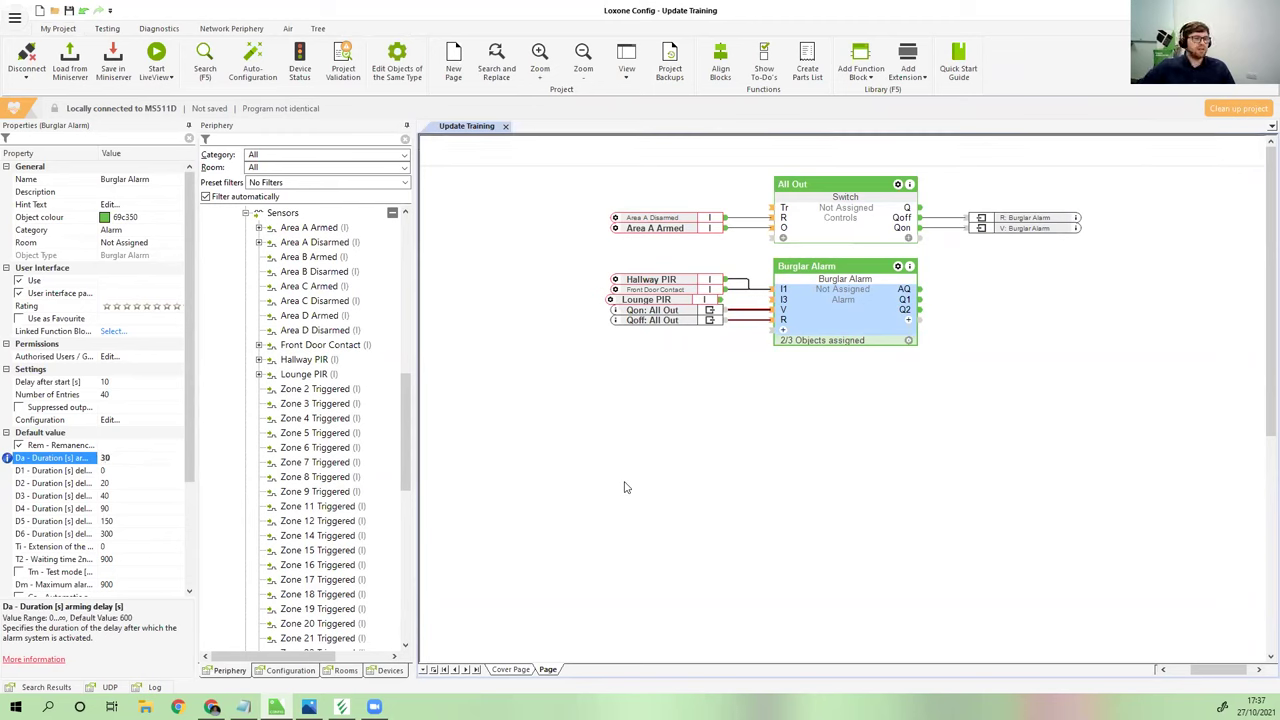
drag(194, 456, 183, 513)
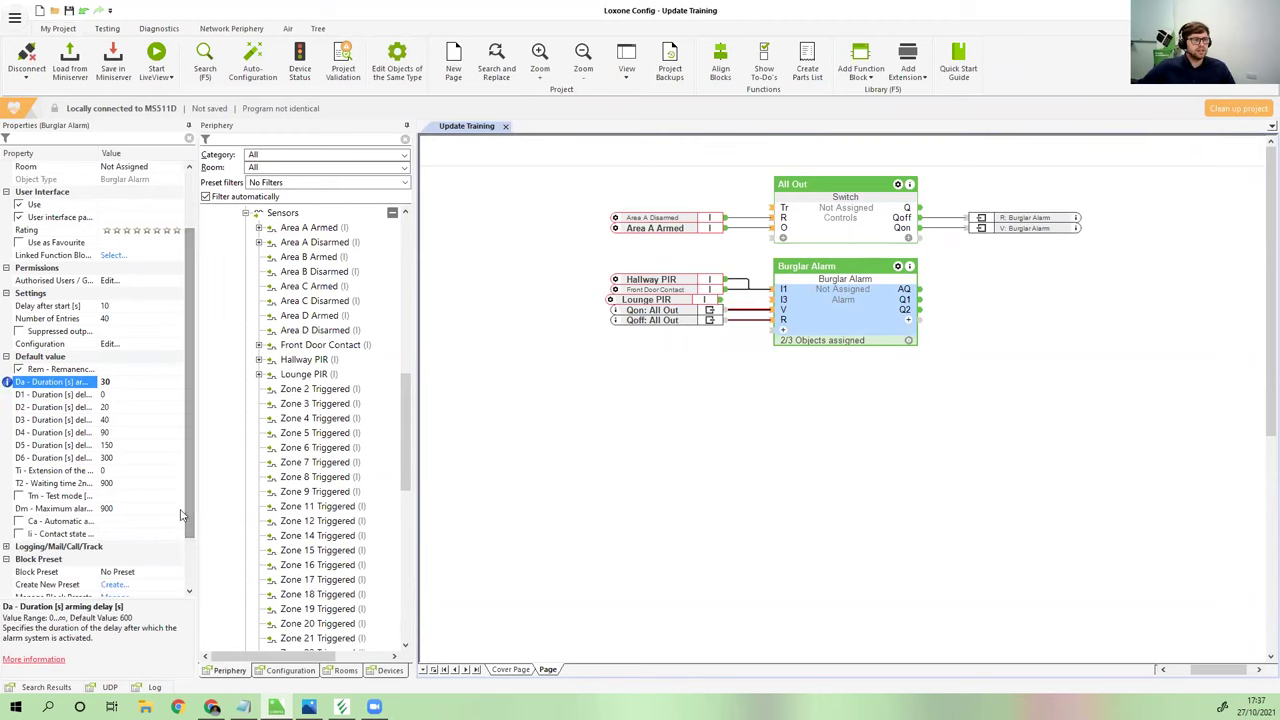
click(740, 462)
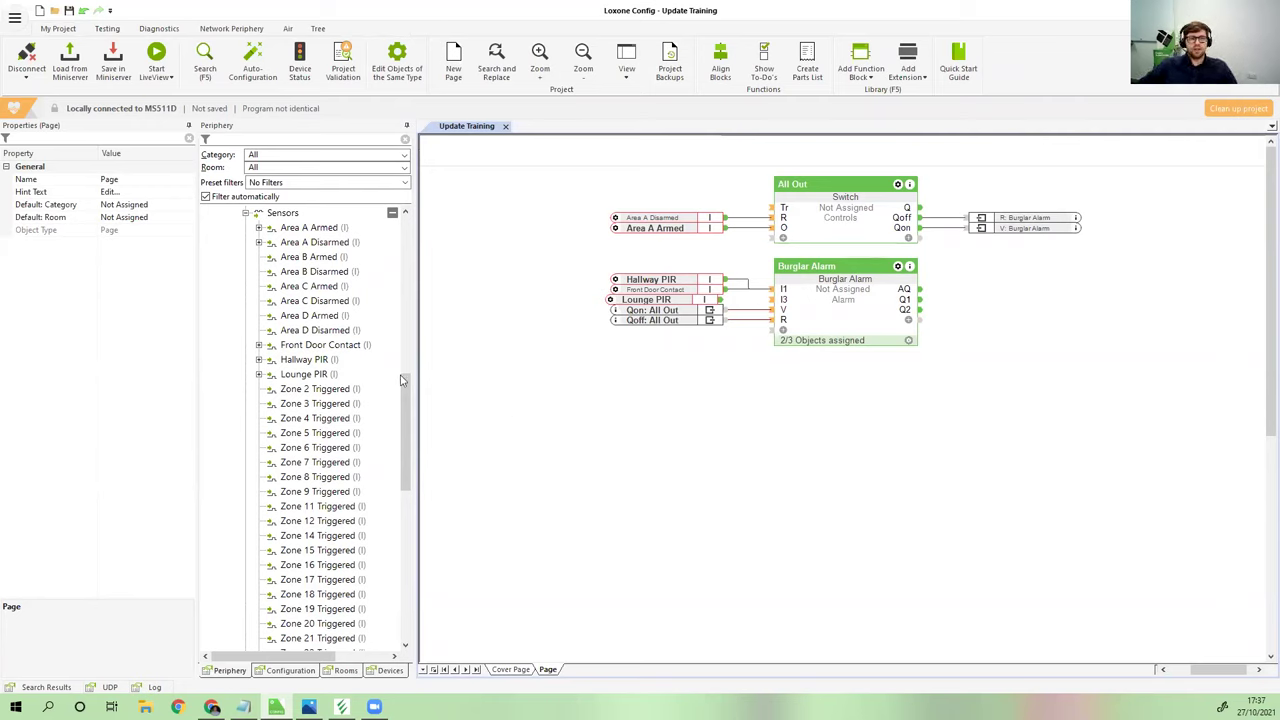
Examine the Command for ON of the Key Press 9 actuator in the Texecom device's actuators
drag(411, 433, 418, 563)
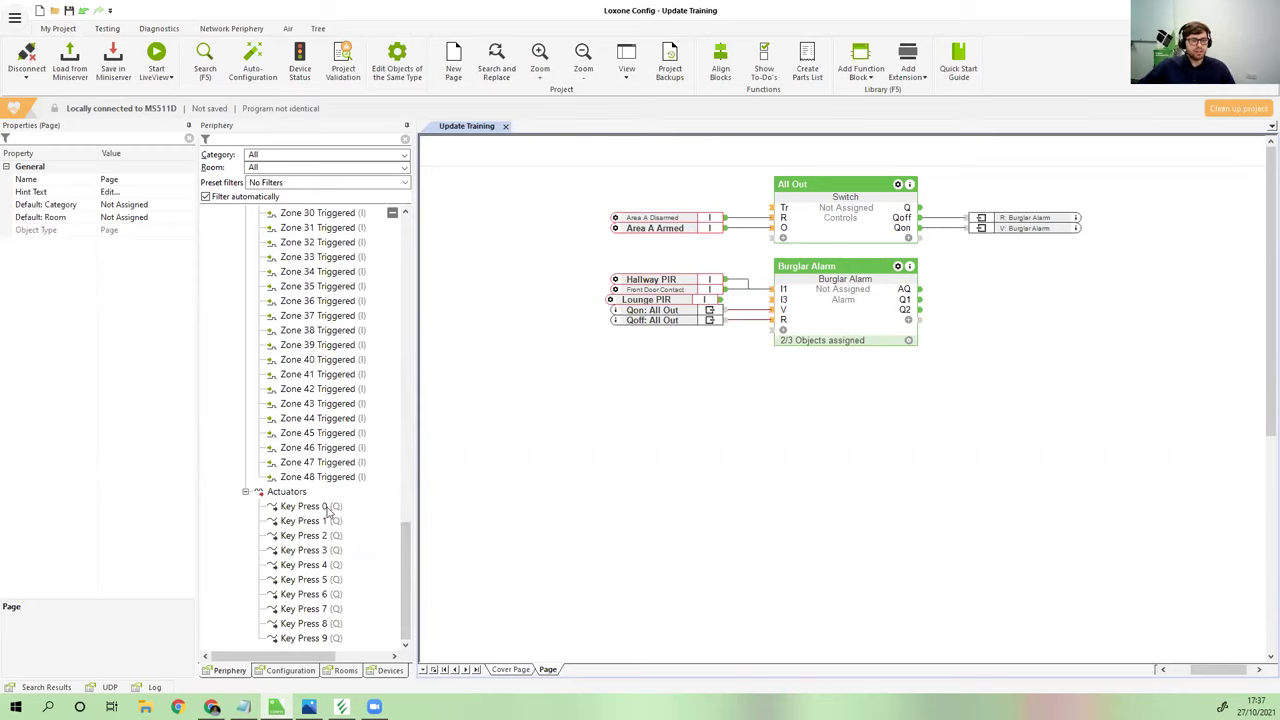
click(328, 638)
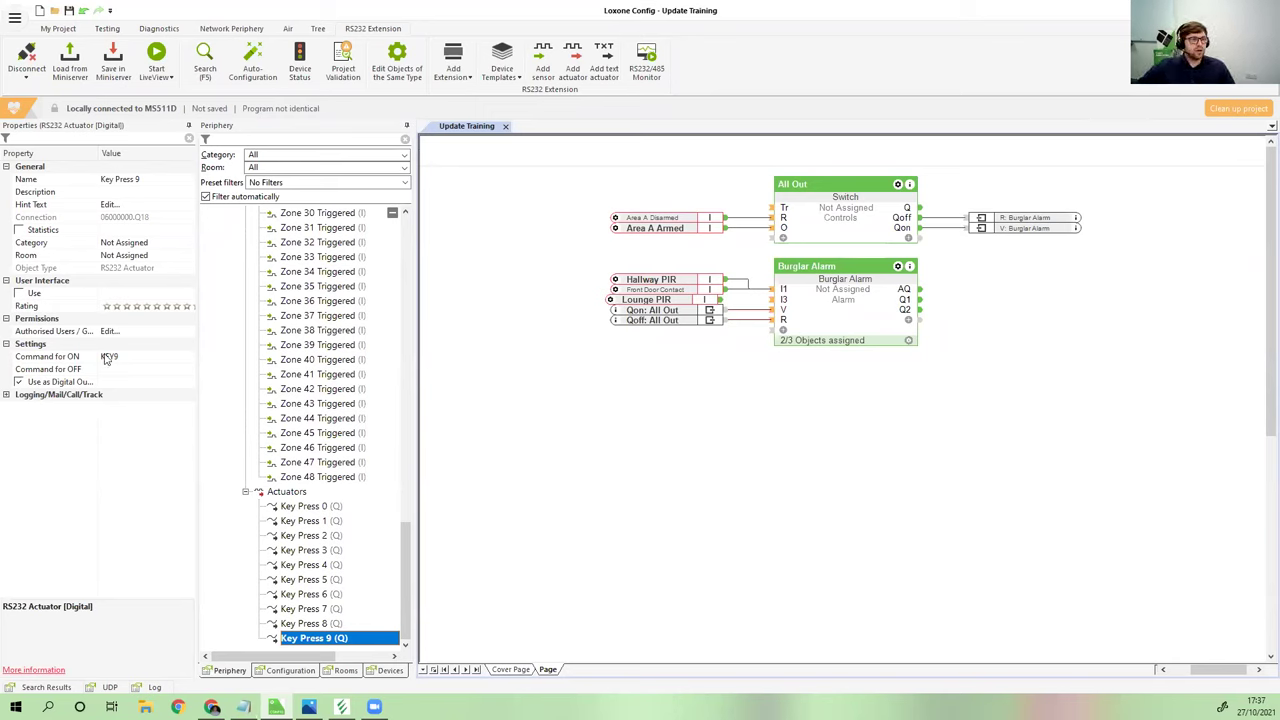
click(72, 359)
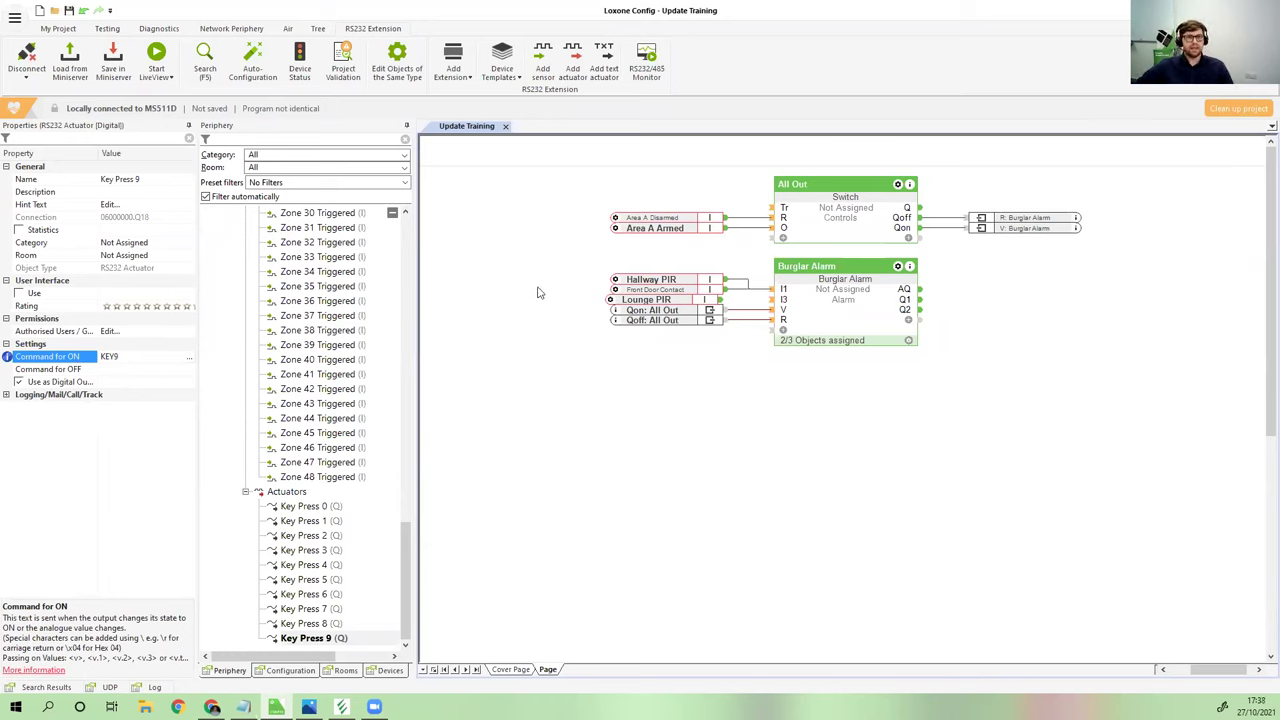
Add an RS232 actuator named Yes Key and enter its Command for ON
click(573, 77)
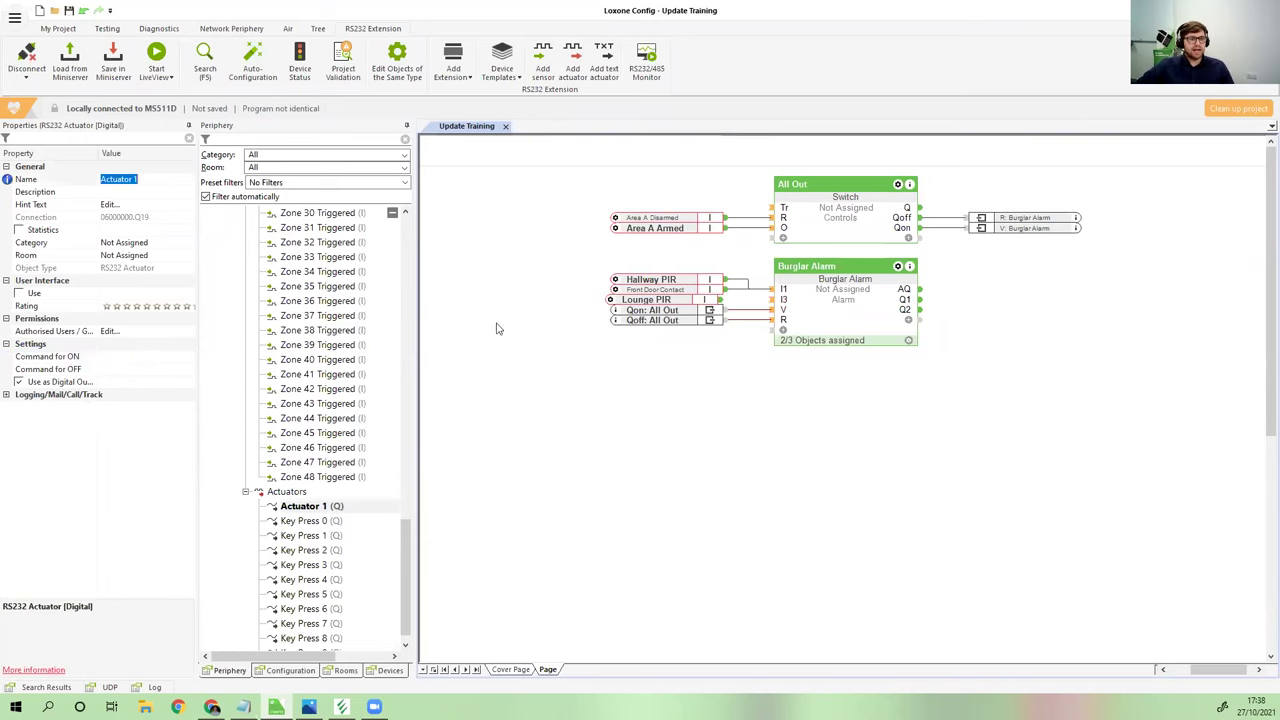
text(Yes Key)
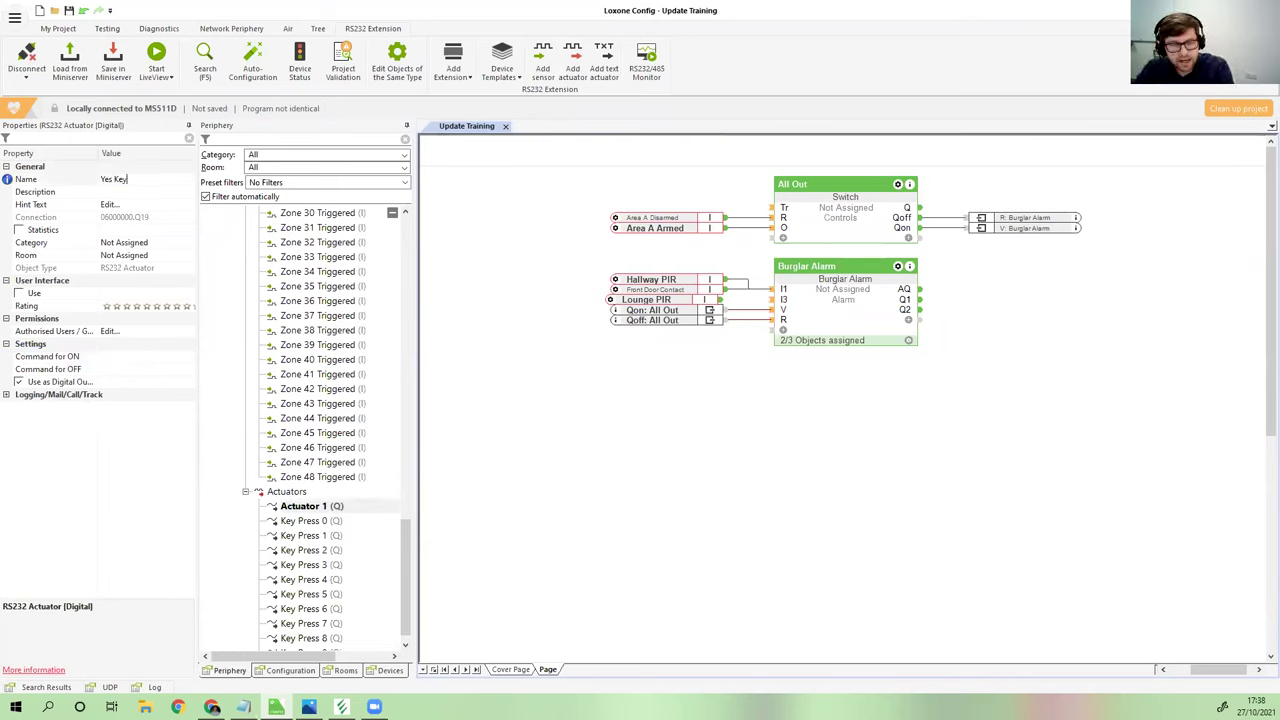
key(Return)
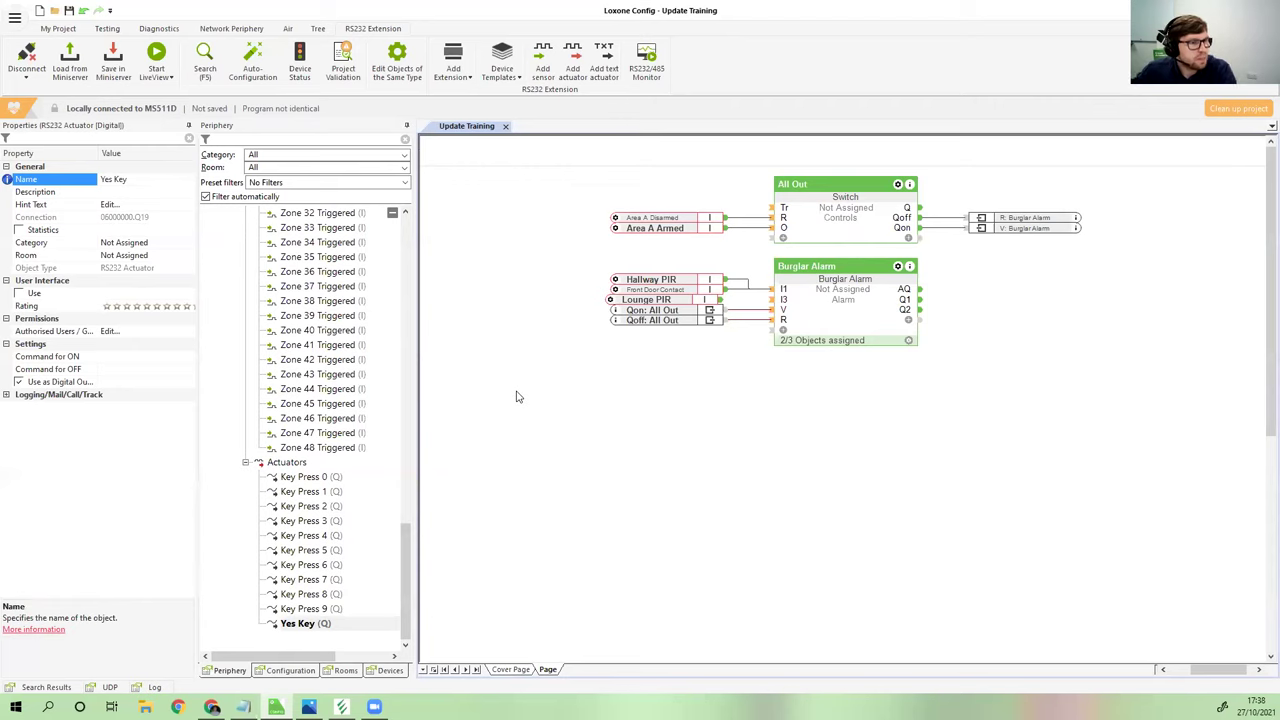
click(117, 360)
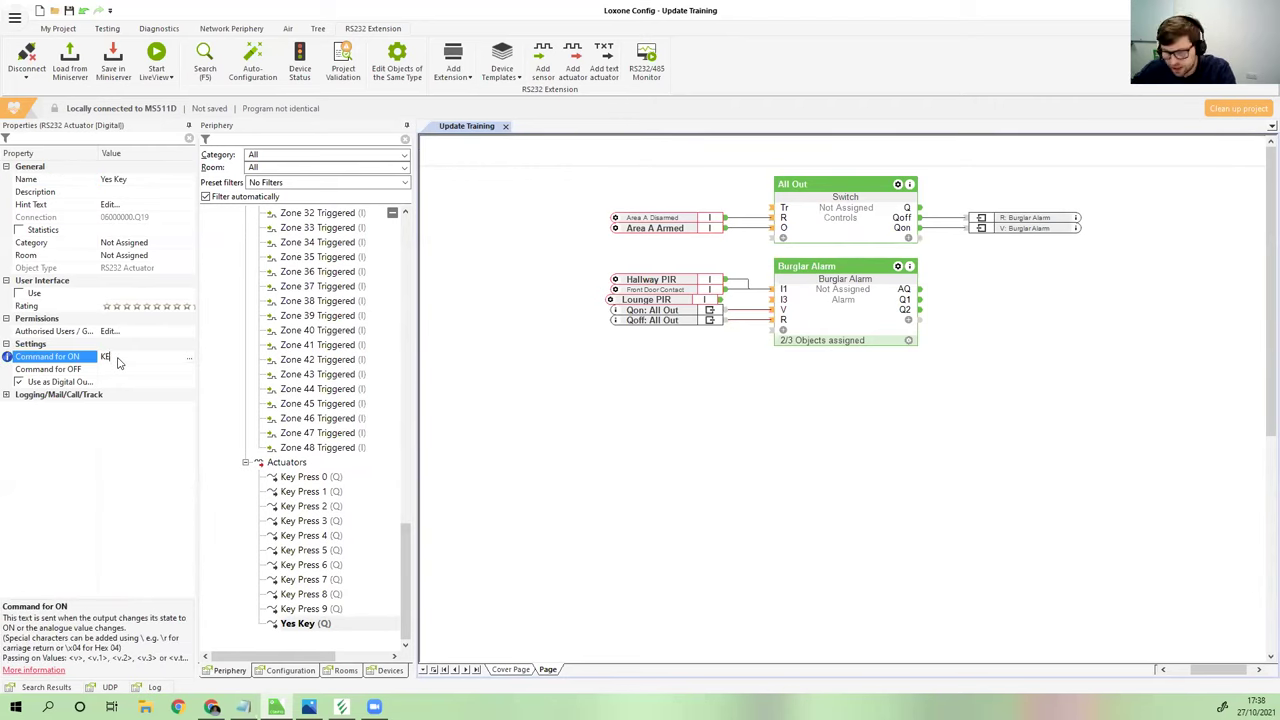
Add an RS232 actuator named No Key and set its Command for ON to KEYN
click(574, 86)
text(No Key)
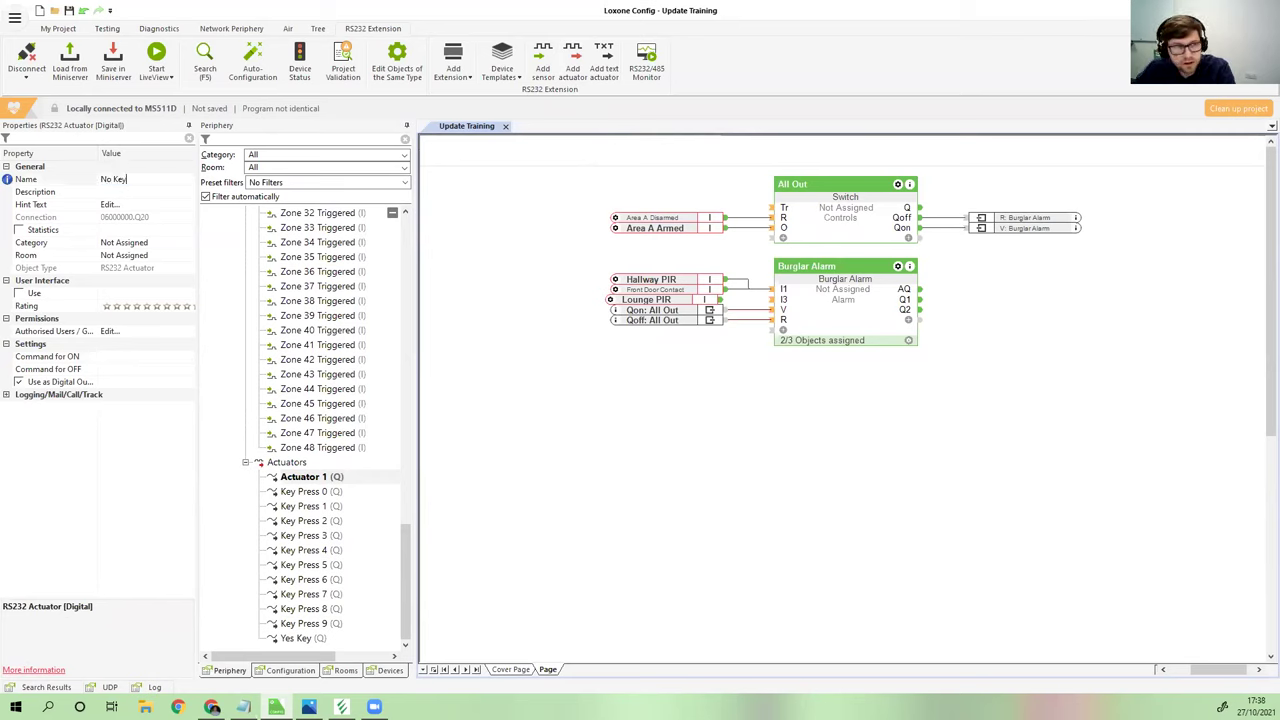
key(Return)
click(15, 356)
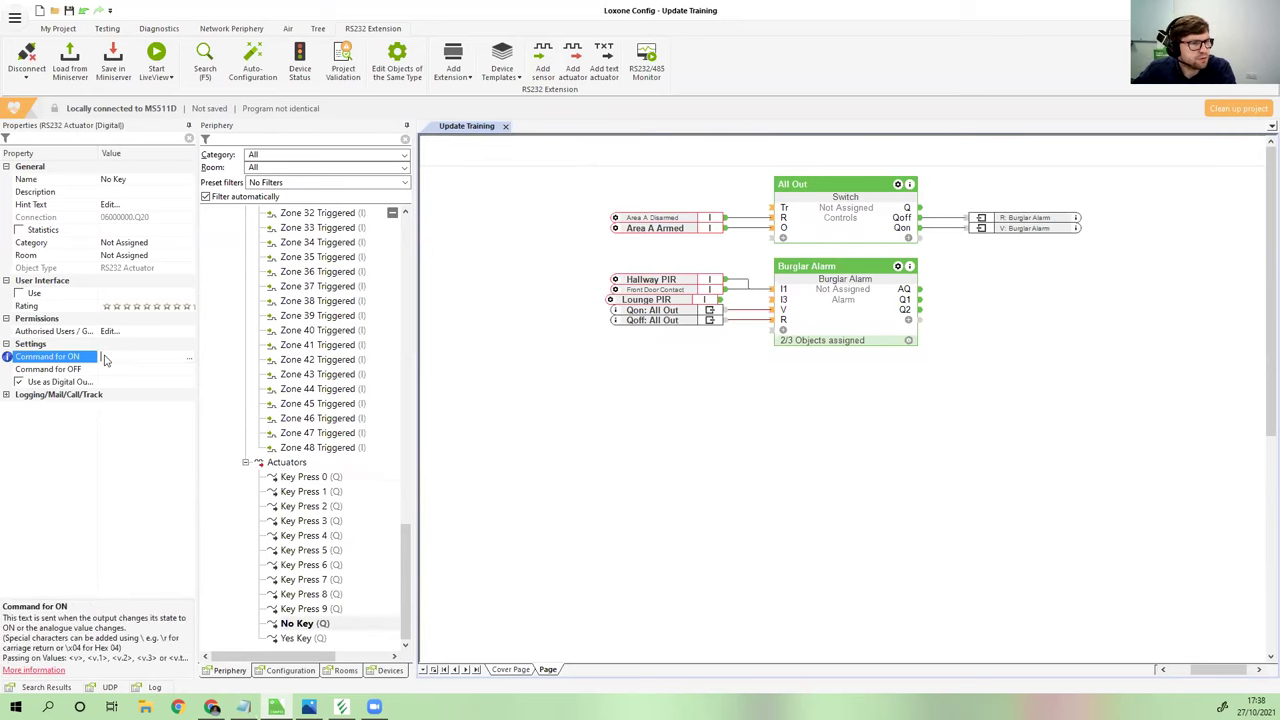
text(KEYN)
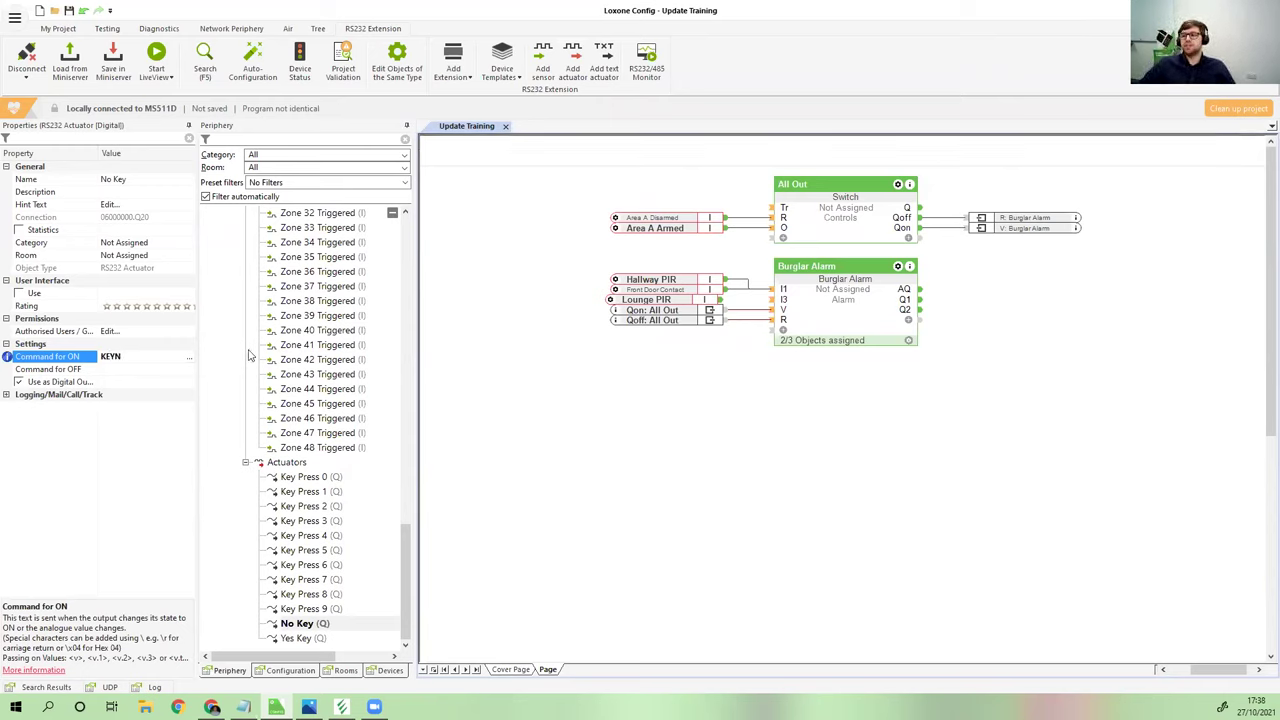
click(782, 460)
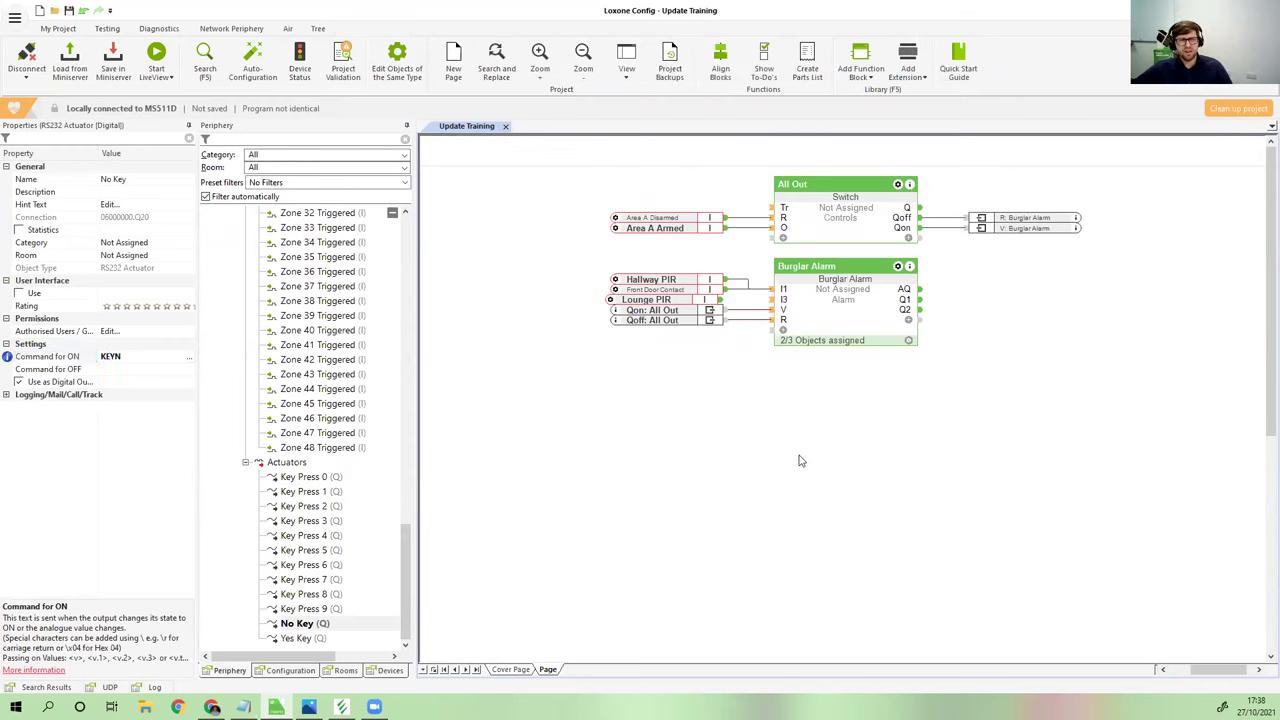
Add a Sequential Controller function block to the page directly below the Burglar Alarm block
click(851, 70)
click(851, 58)
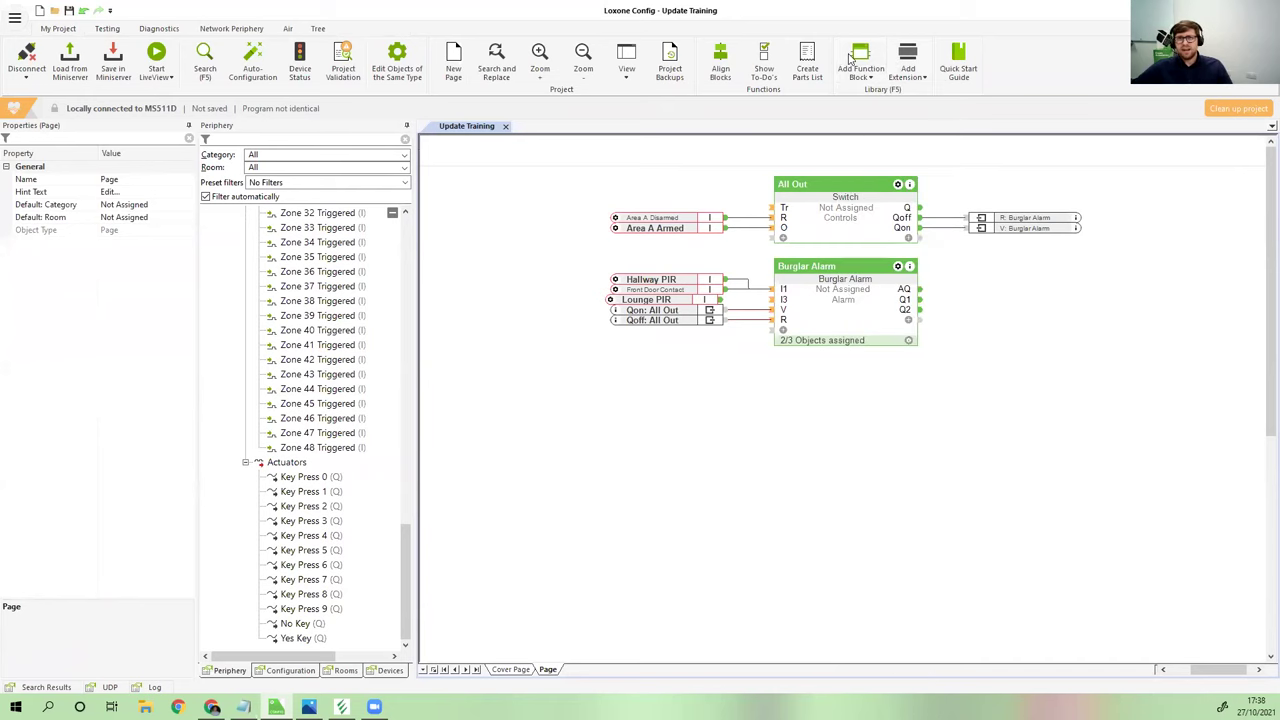
text(burgl)
text(squen)
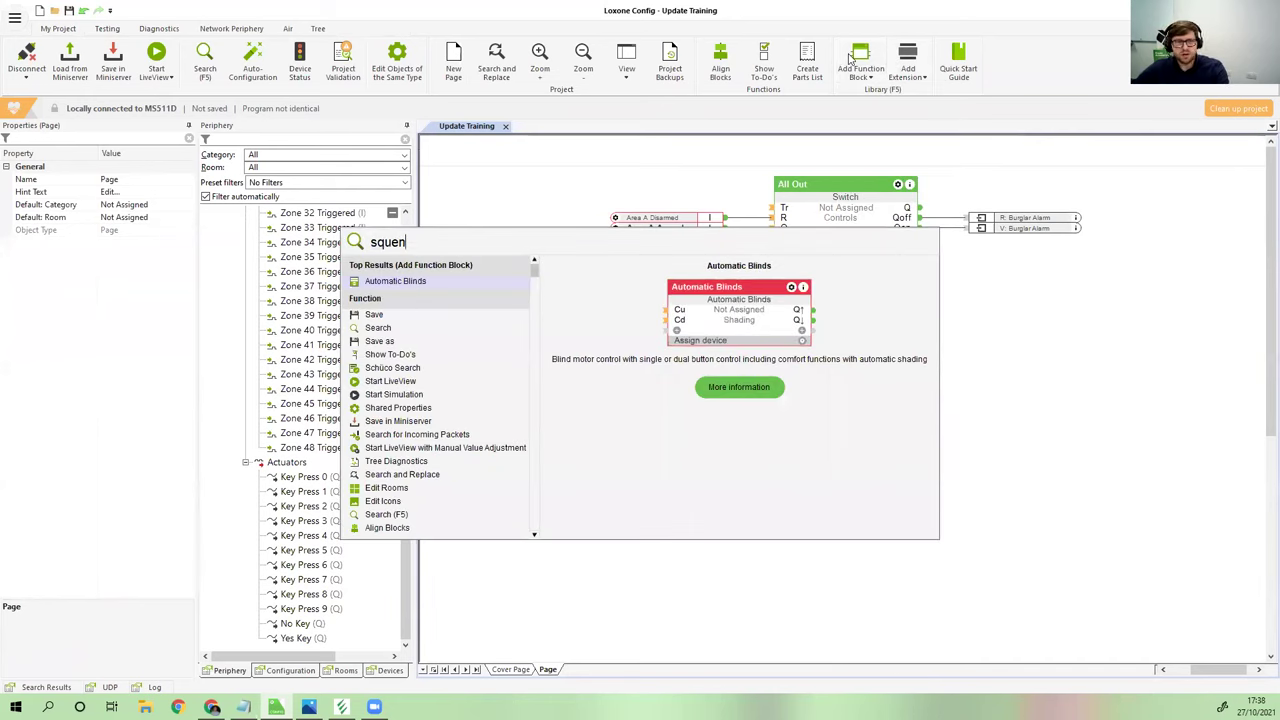
key(BackSpace)
key(BackSpace)
key(BackSpace)
key(BackSpace)
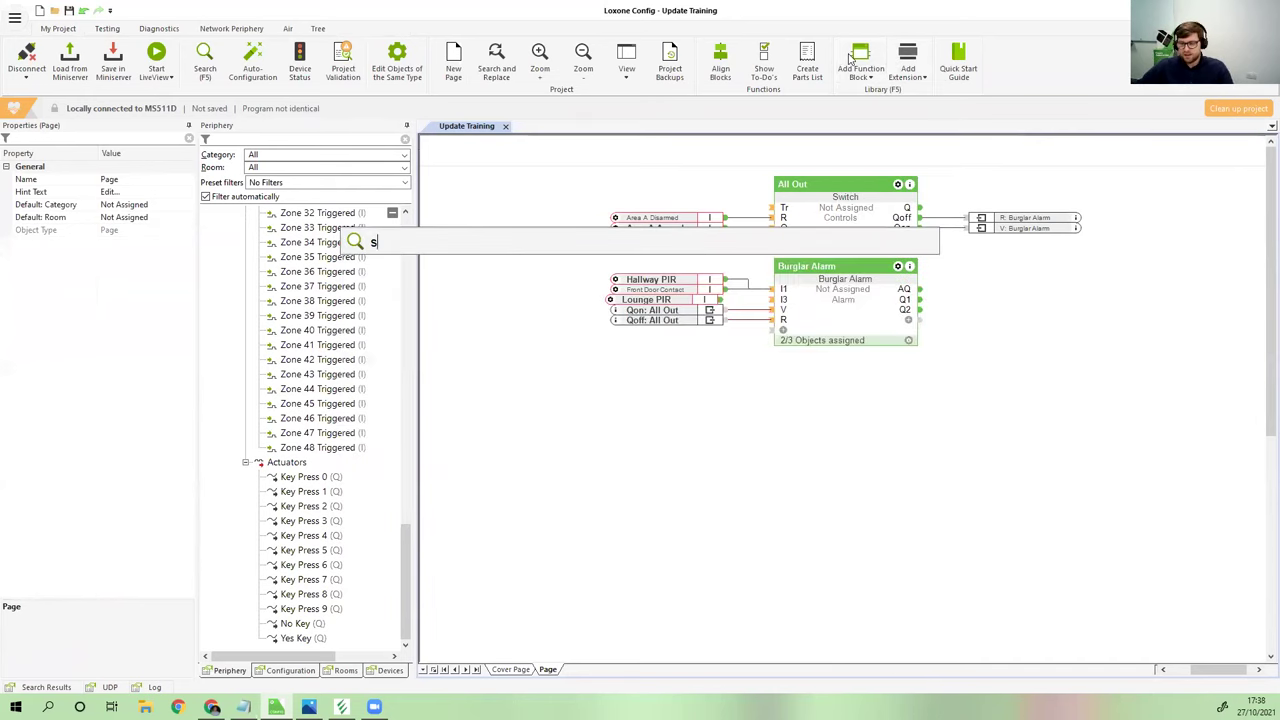
text(equen)
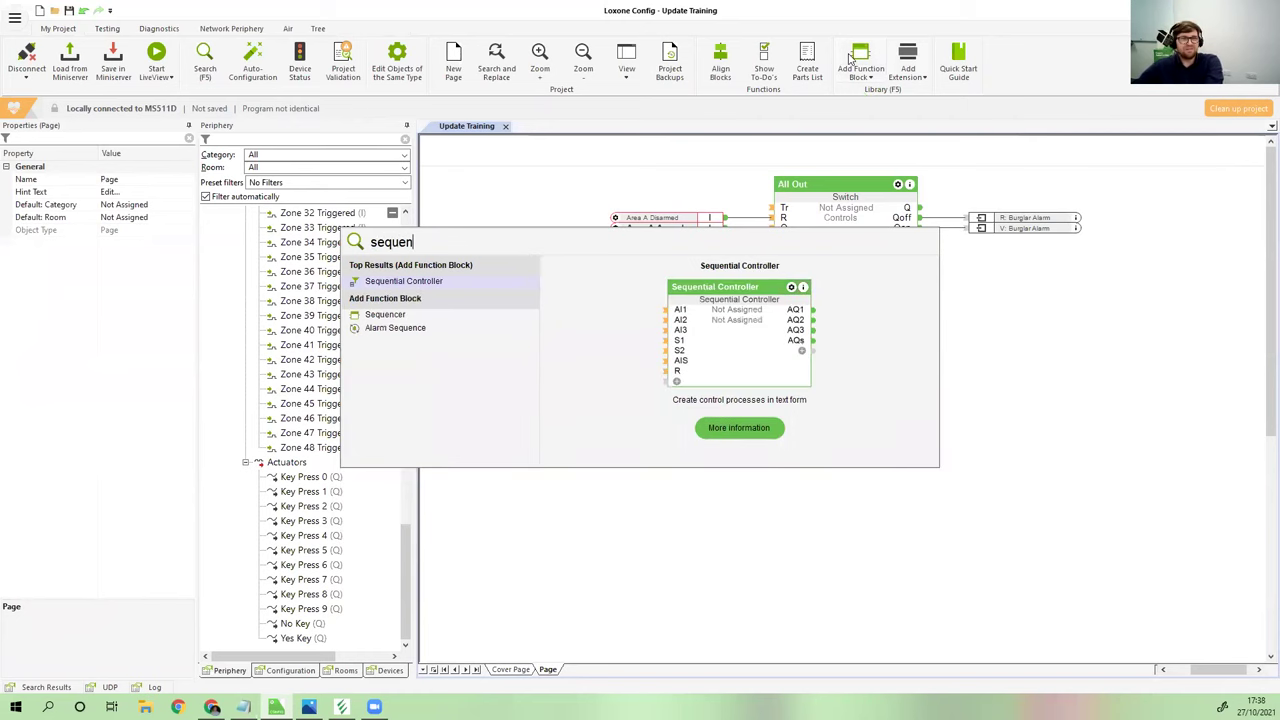
key(Return)
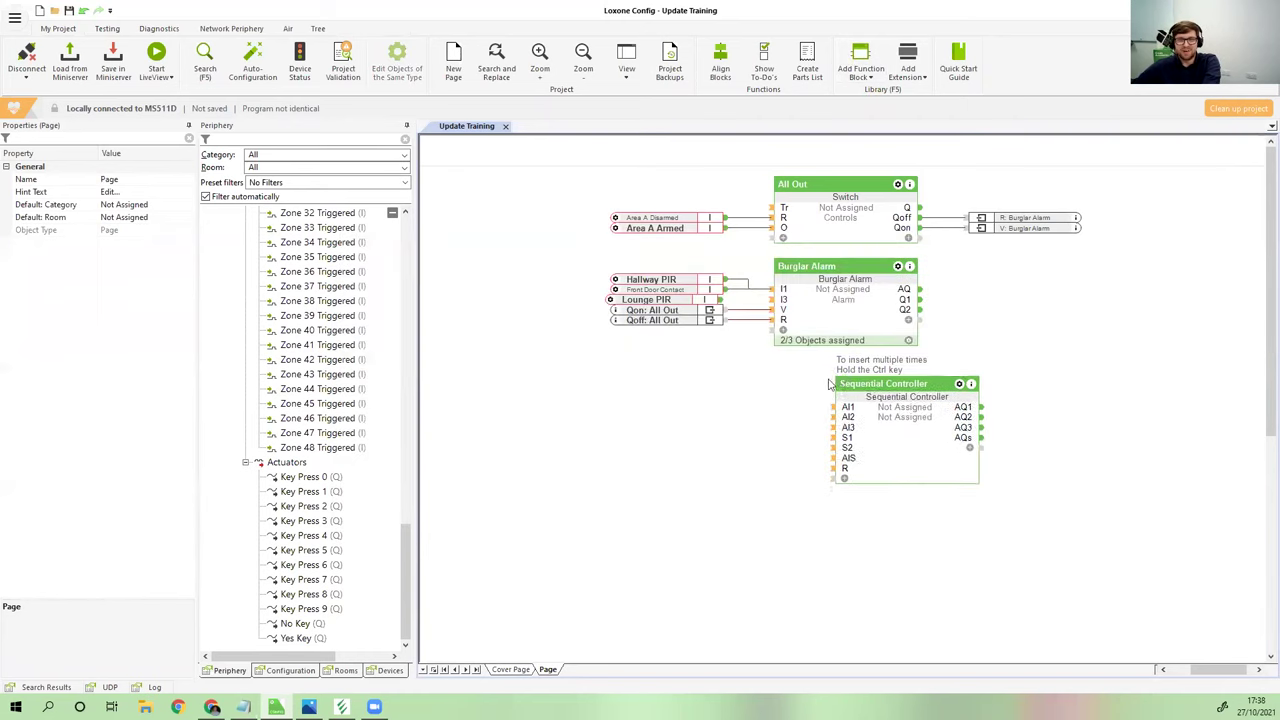
click(775, 375)
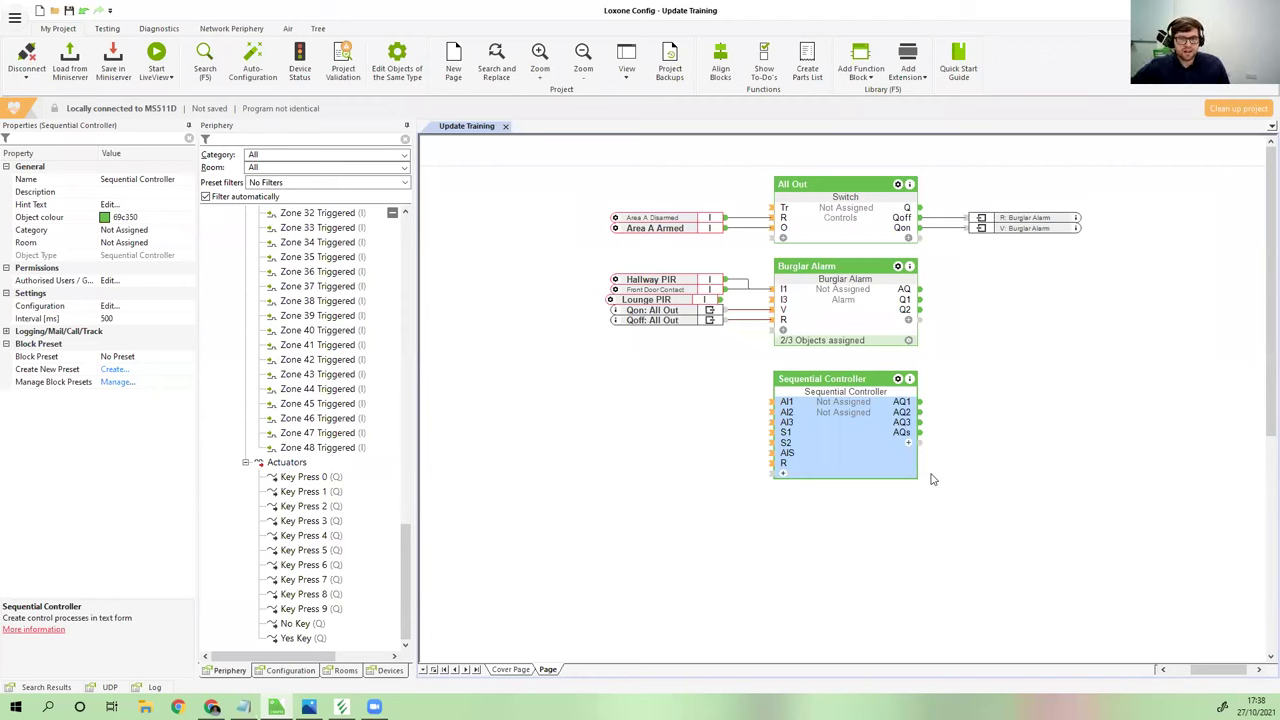
Examine the inputs, outputs and commands available in the Sequential Controller's sequence editor, then close it
double_click(838, 451)
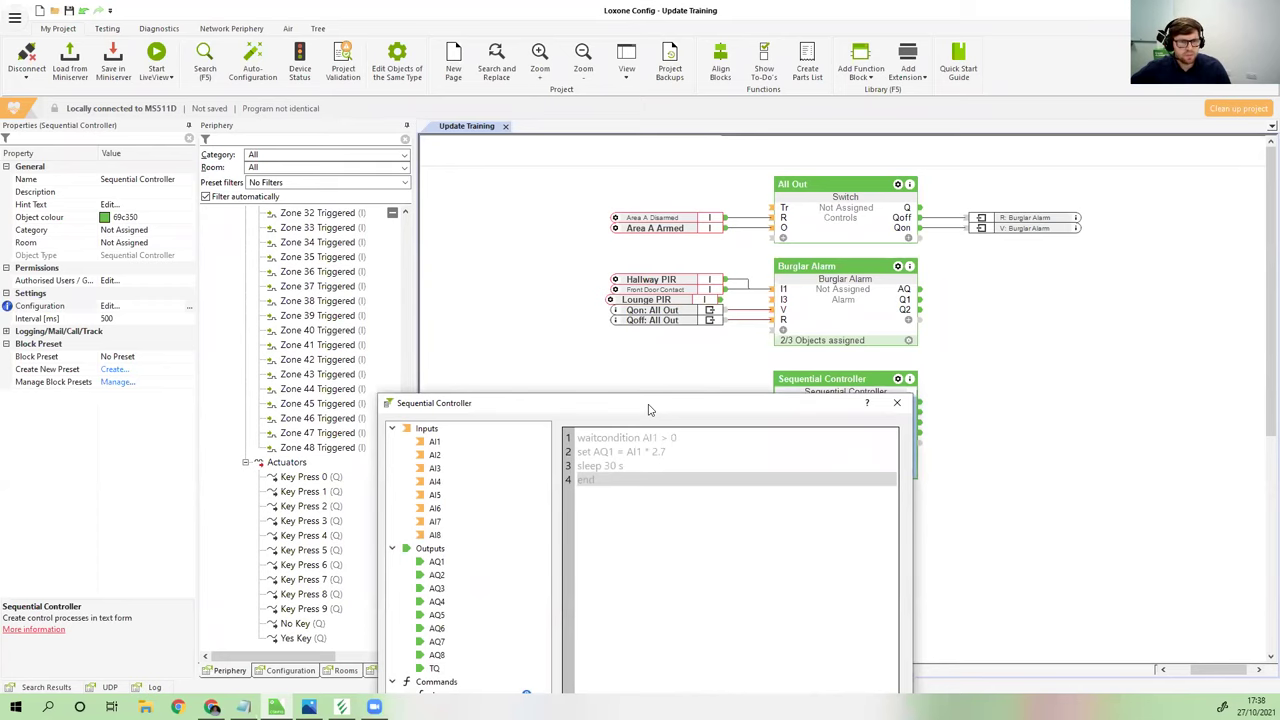
drag(648, 410, 652, 250)
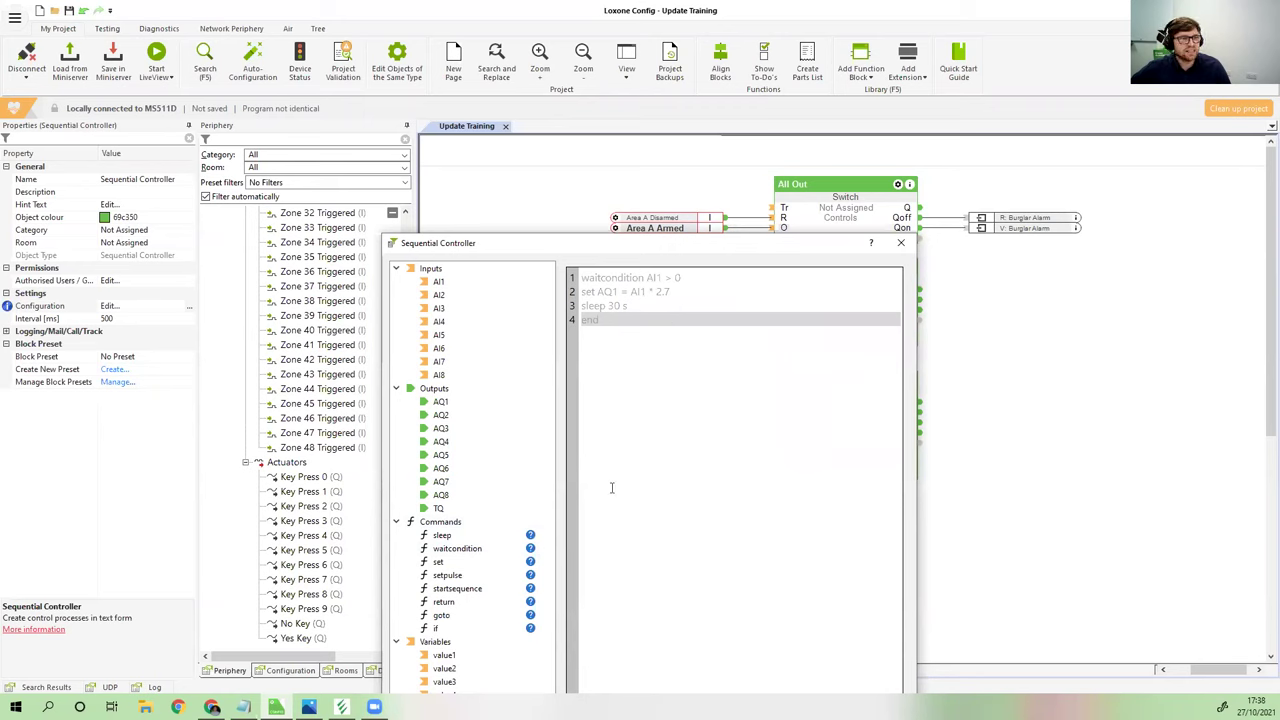
mouse_move(531, 554)
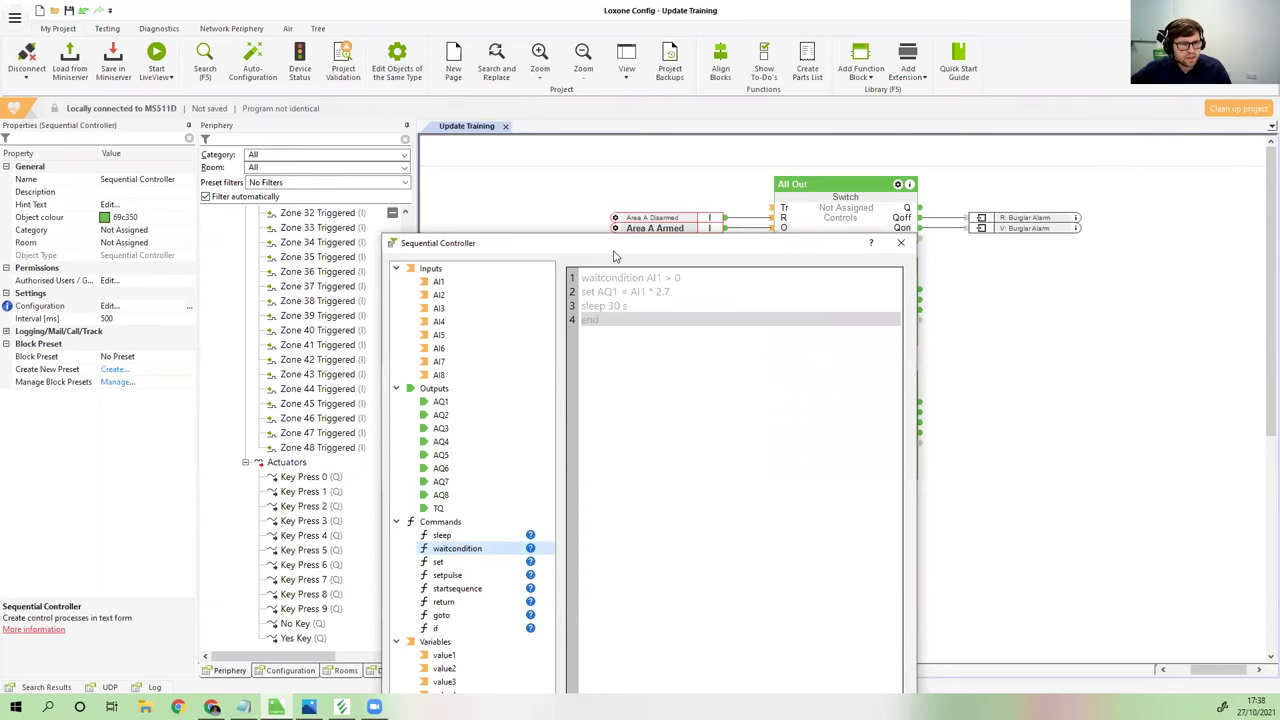
drag(615, 257, 574, 186)
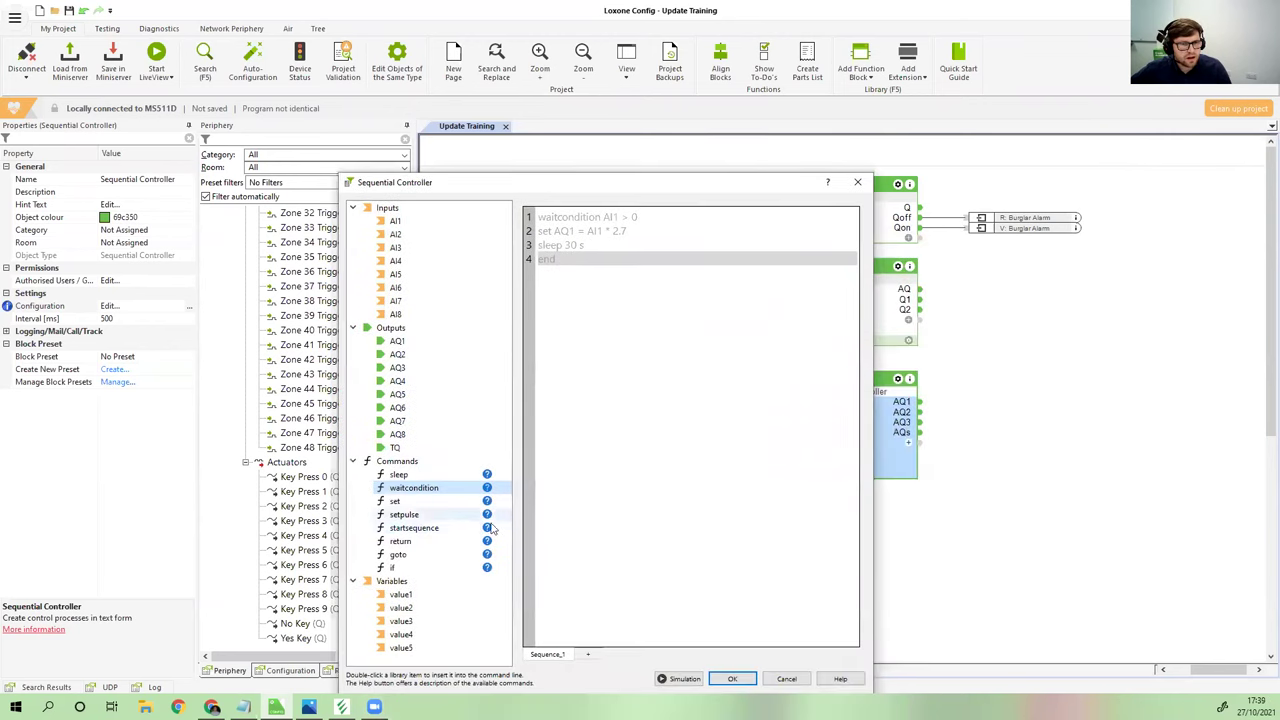
mouse_move(489, 516)
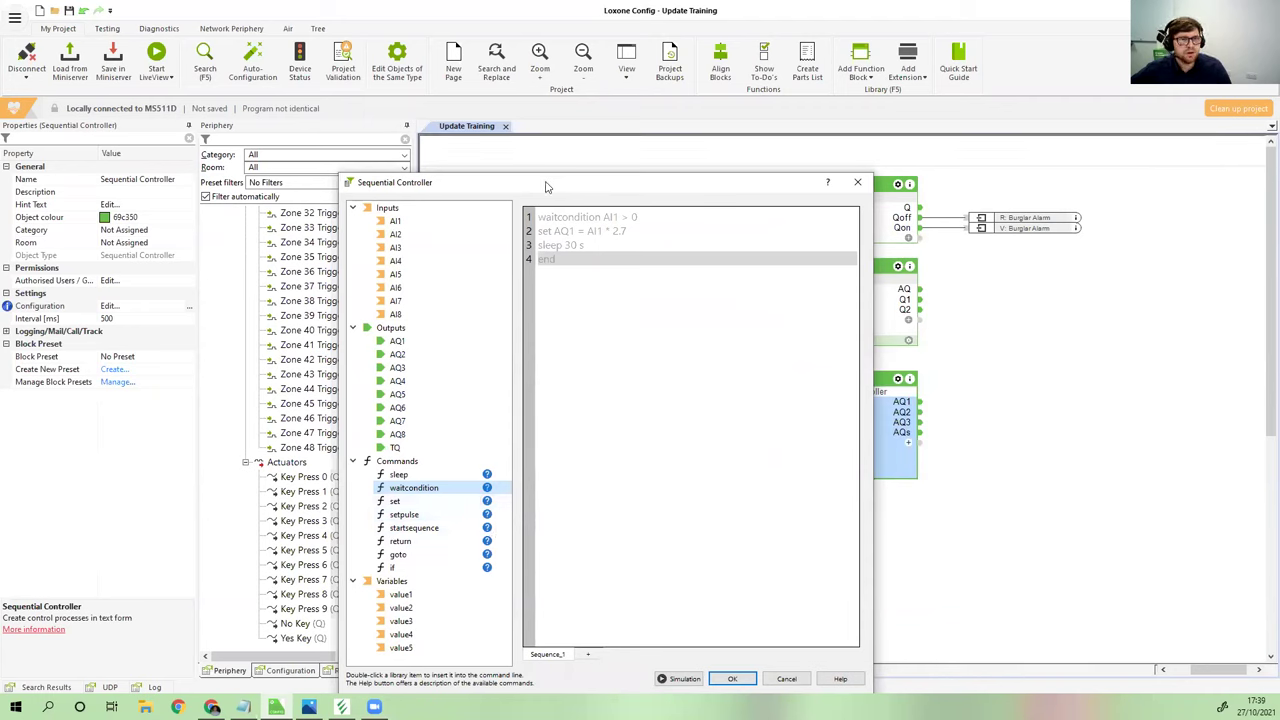
drag(549, 187, 674, 449)
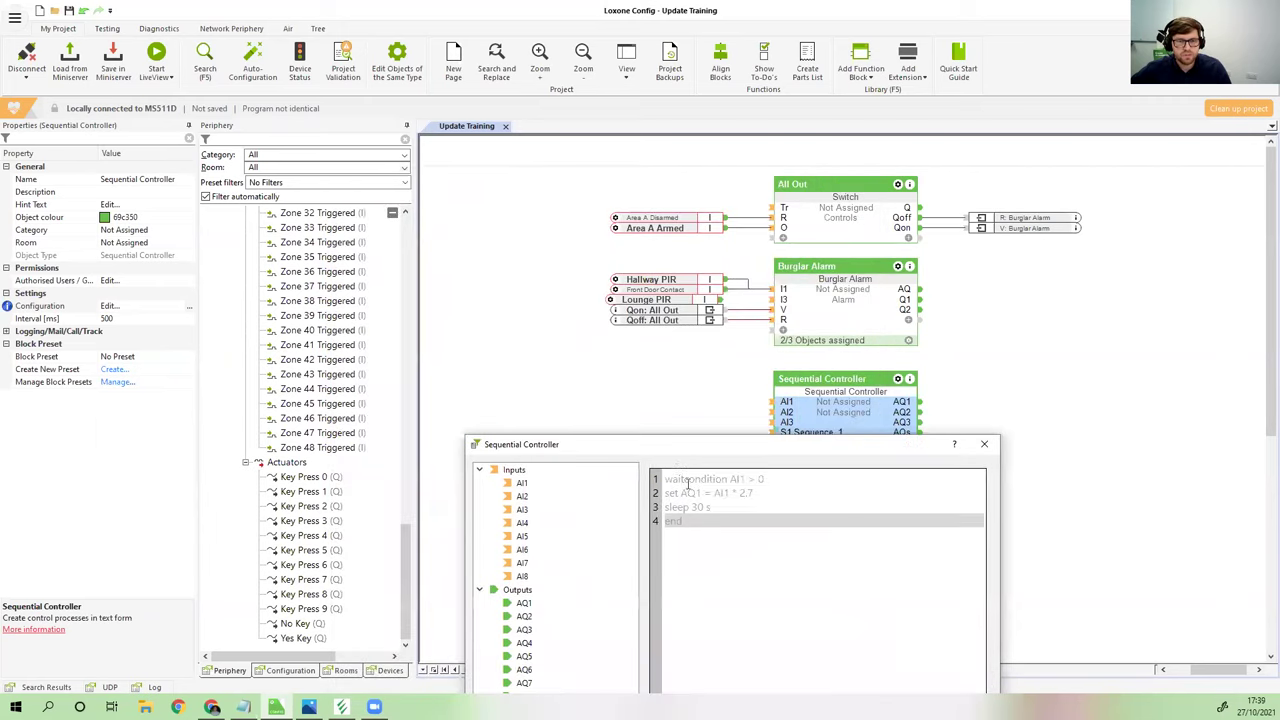
drag(666, 448, 674, 502)
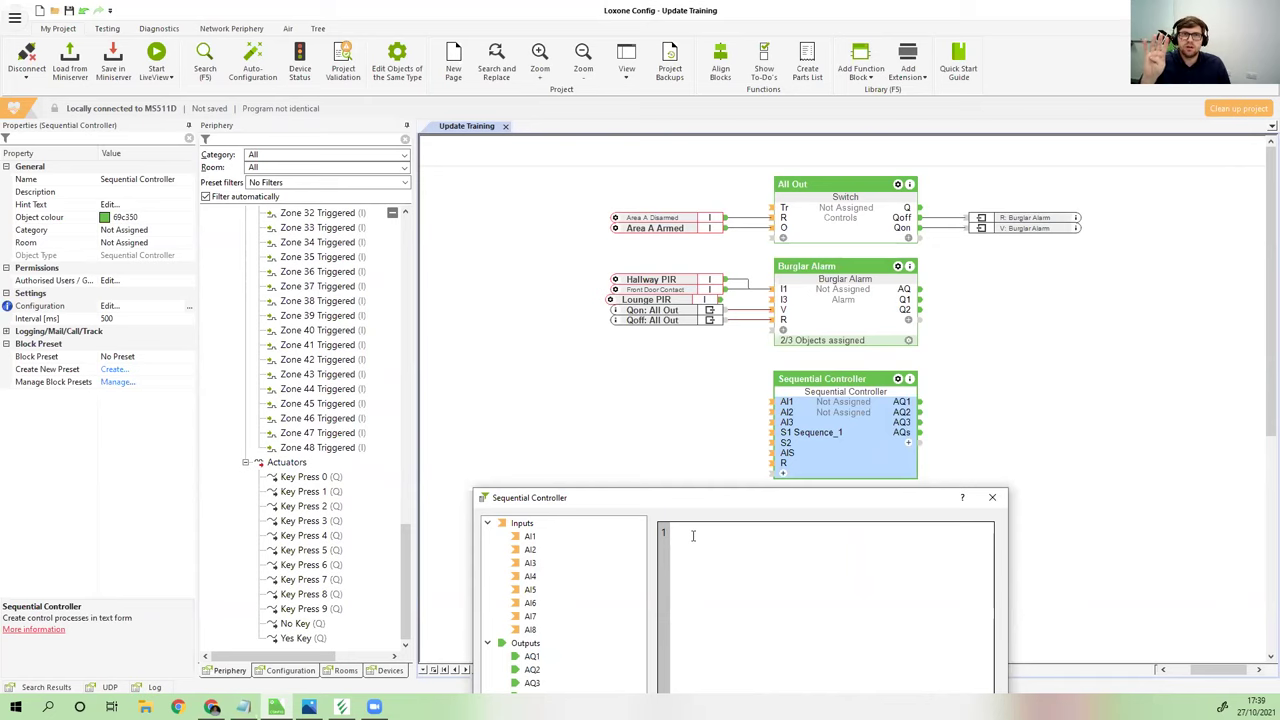
click(992, 497)
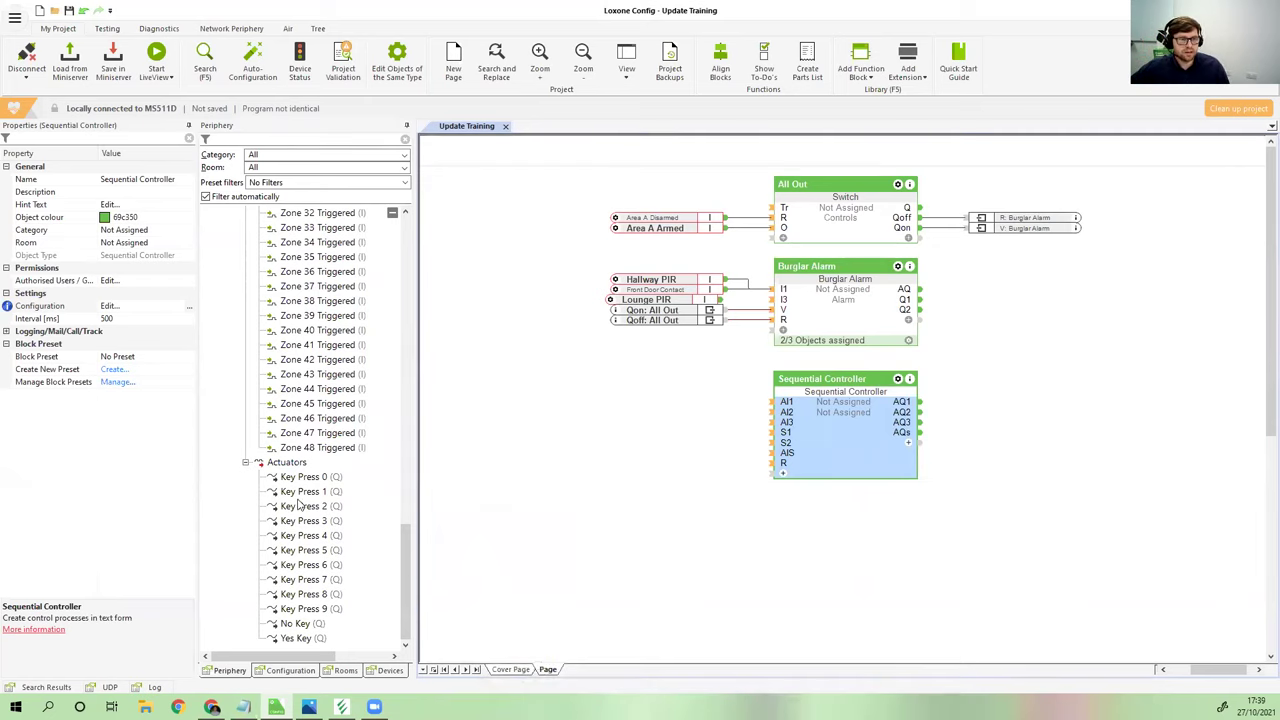
Connect the Key Press 1 to Key Press 4 actuators to Sequential Controller outputs AQ1 to AQ4, and Yes Key to AQ5
drag(313, 495, 928, 407)
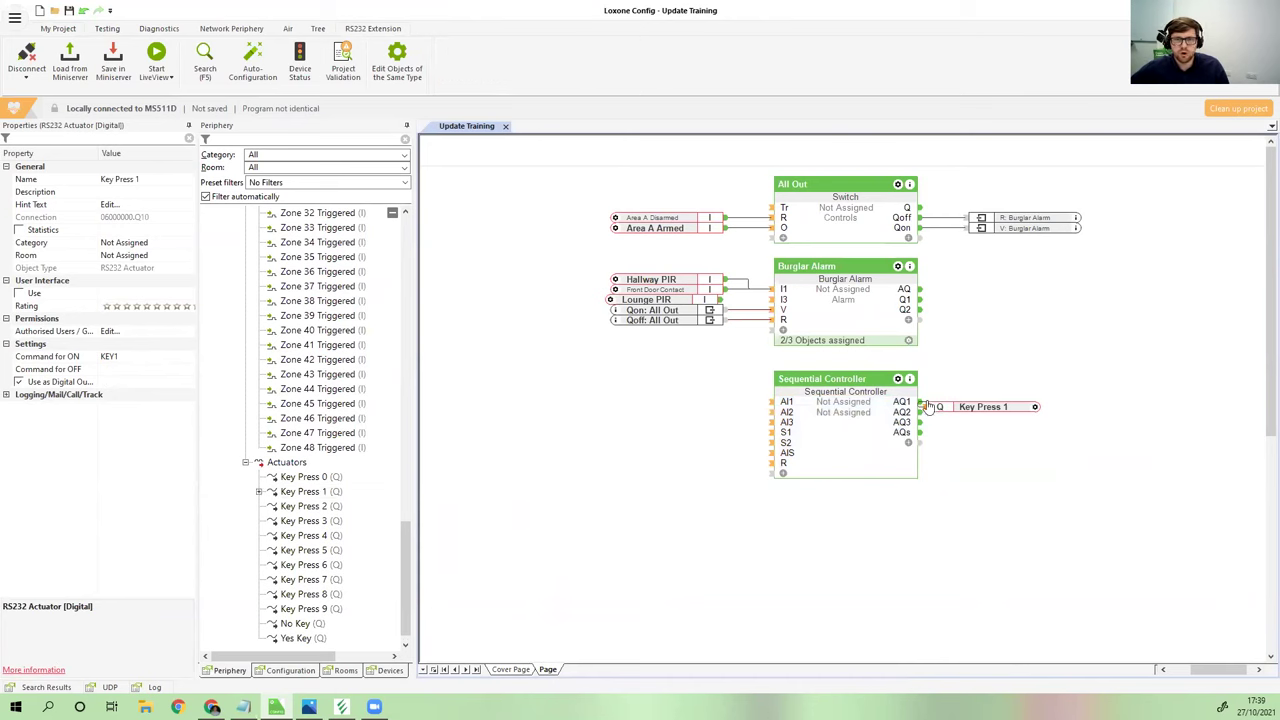
drag(313, 522, 932, 412)
drag(322, 537, 945, 422)
drag(300, 552, 942, 472)
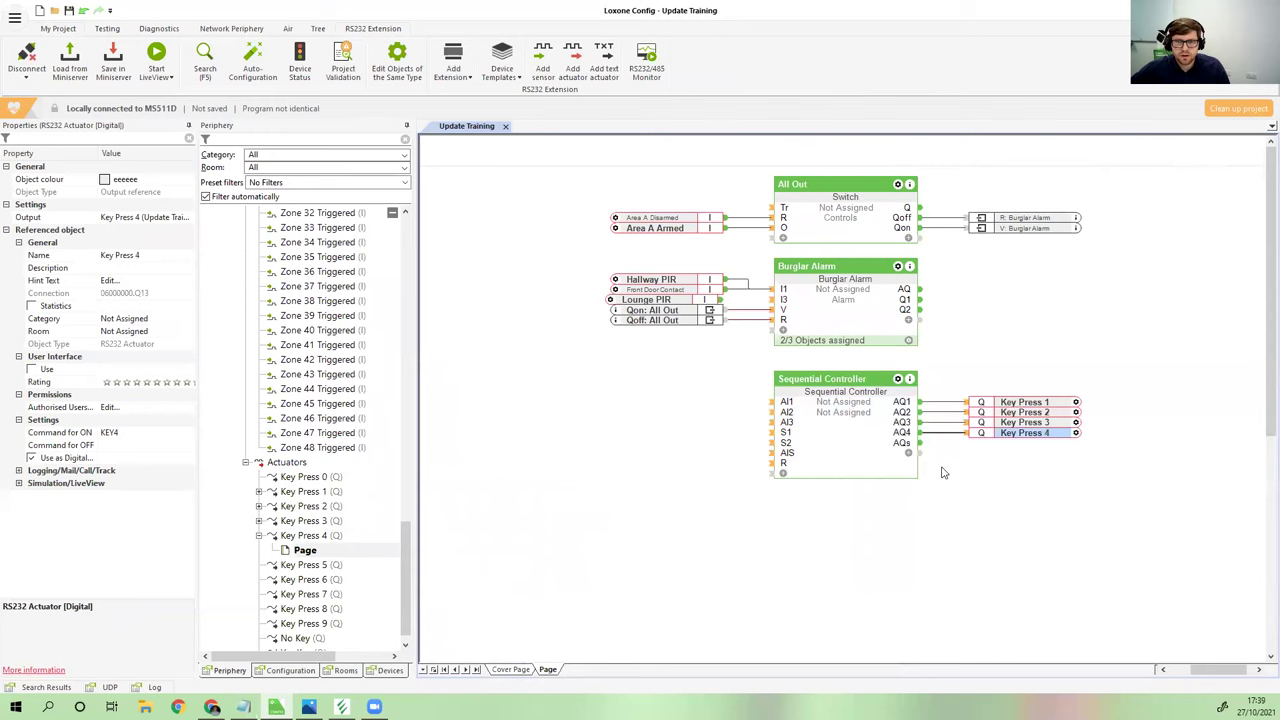
scroll(312, 630, down, 1)
drag(303, 638, 935, 455)
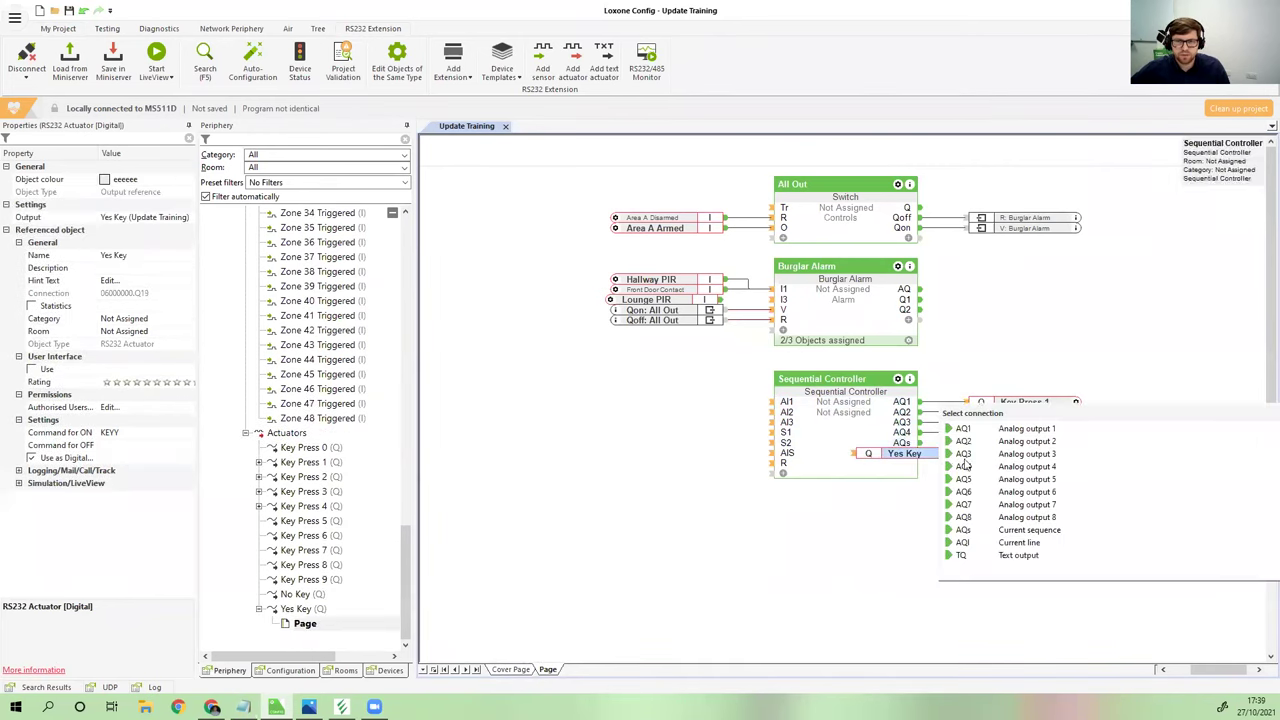
click(966, 480)
click(840, 575)
Open the Sequential Controller's sequence editor and enter AQ1 = 1 as the first line of Sequence_1
click(838, 450)
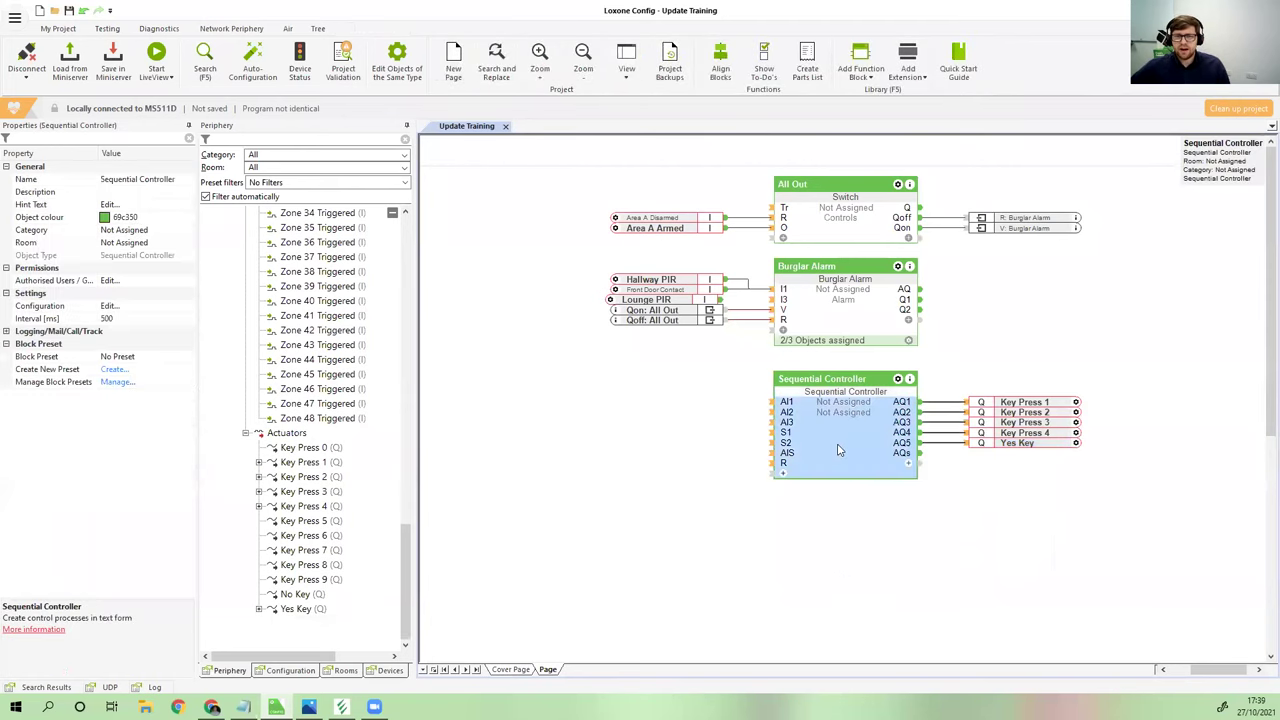
double_click(838, 450)
click(700, 534)
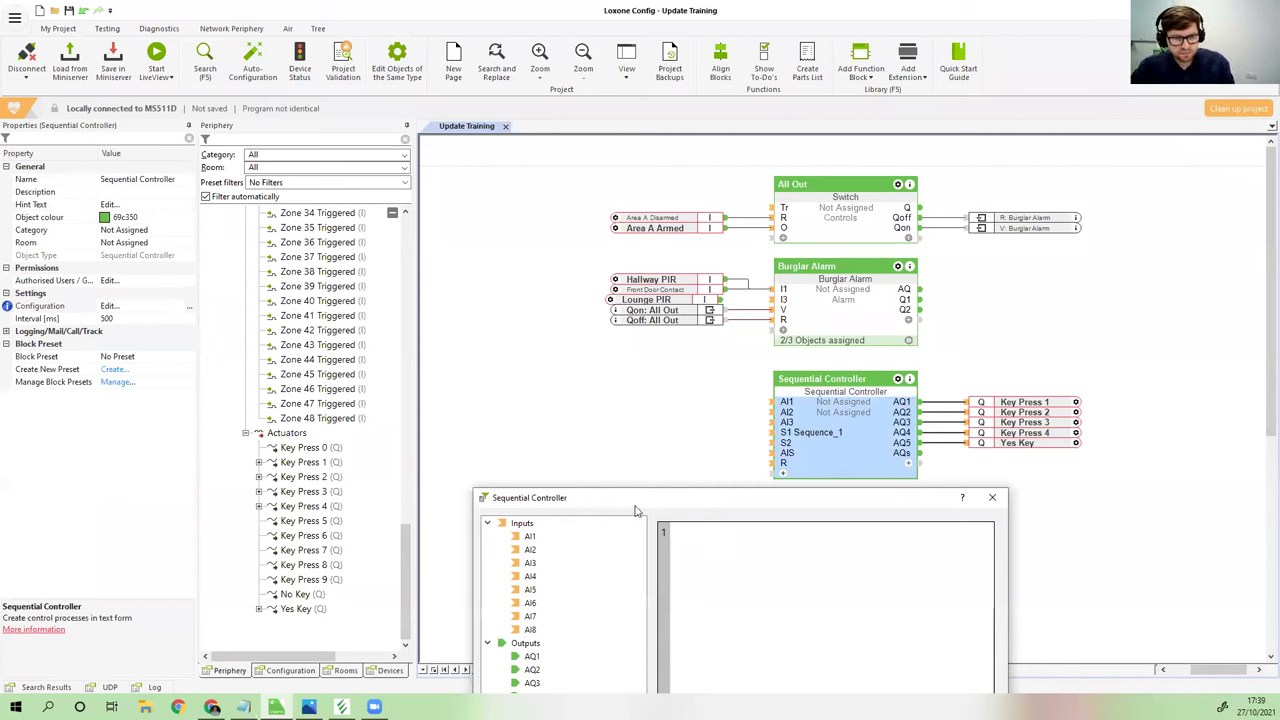
text(AQ1 = 1)
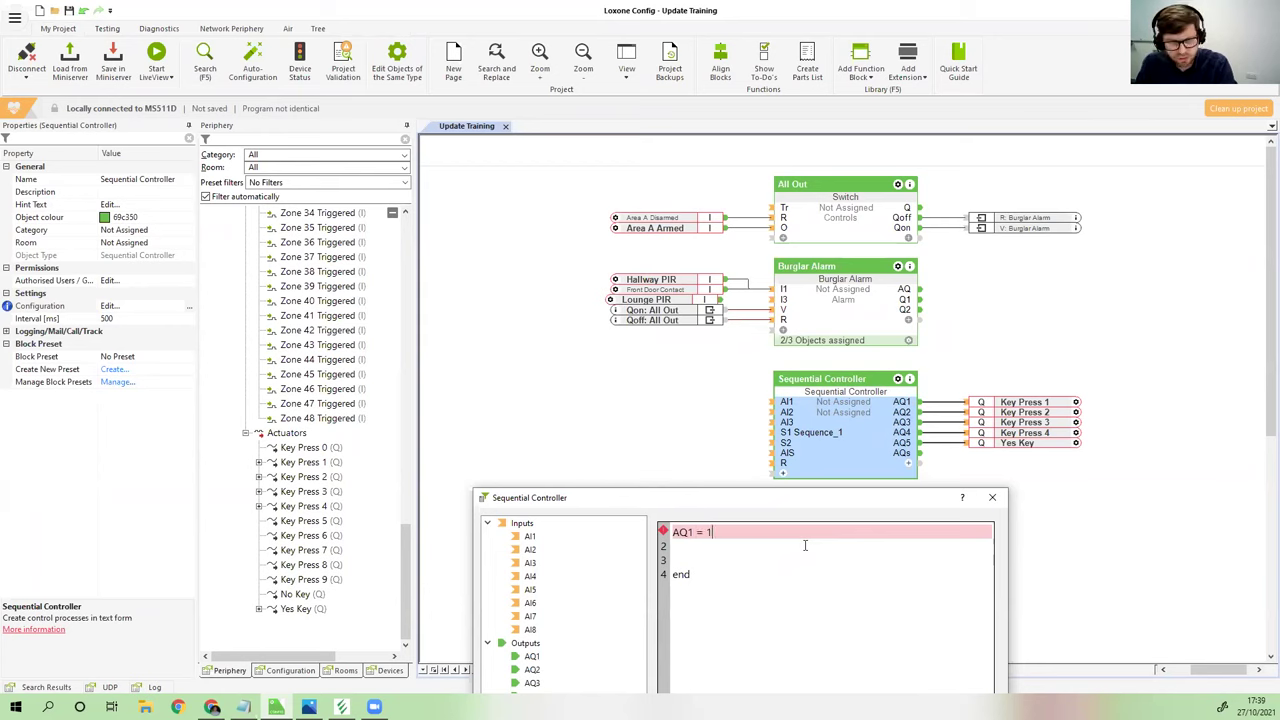
click(705, 547)
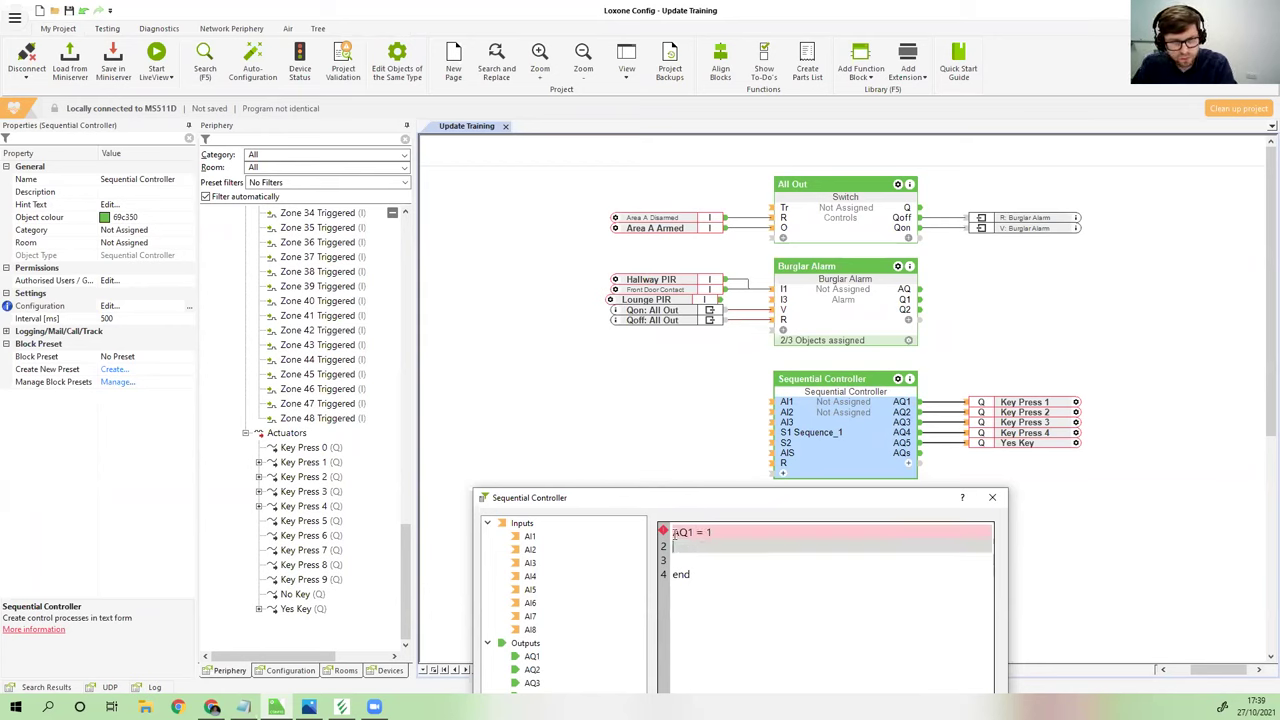
mouse_move(664, 538)
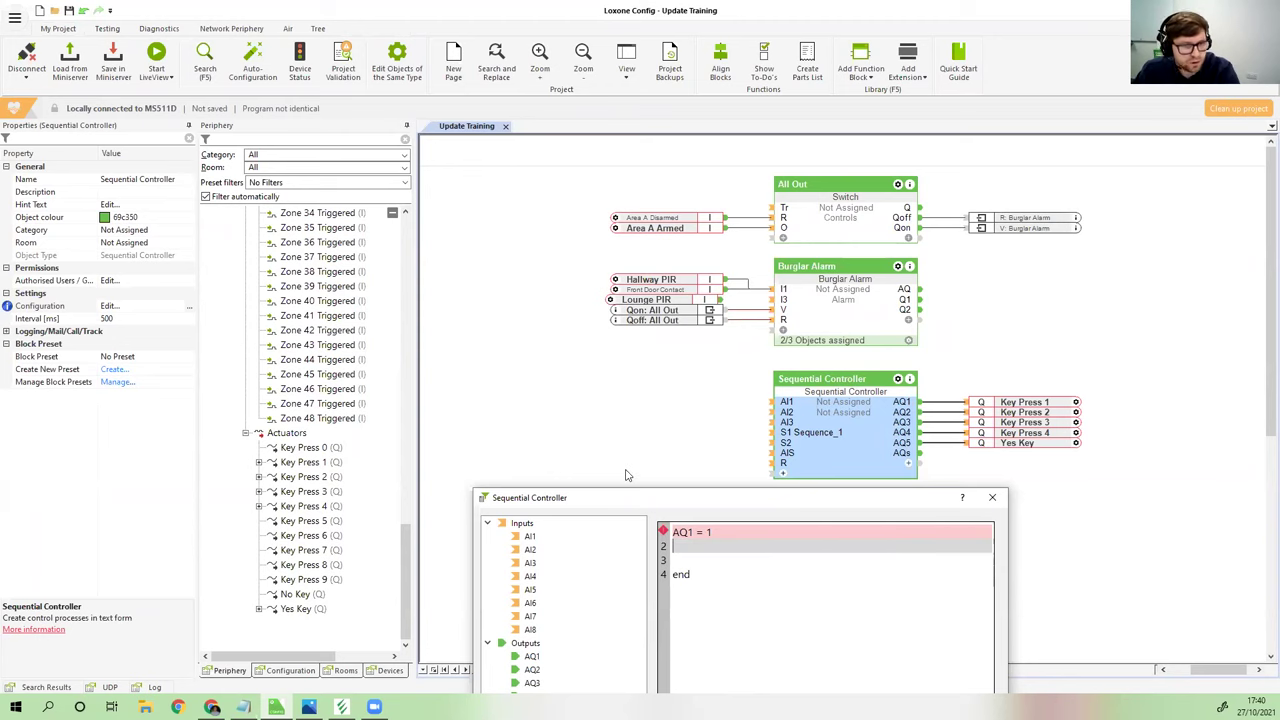
Insert an if block into Sequence_1, remove the AQ1 = 1 line above it, and set the condition to AI1 = 1
drag(626, 497, 286, 79)
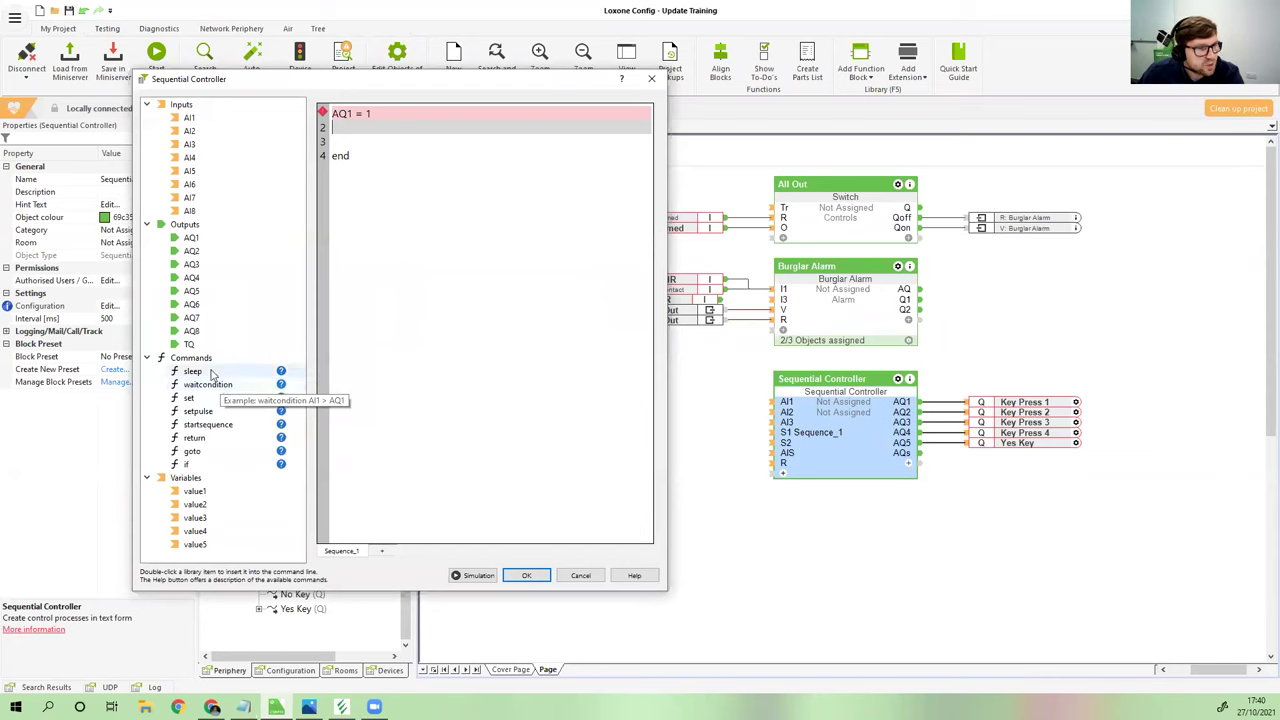
double_click(204, 466)
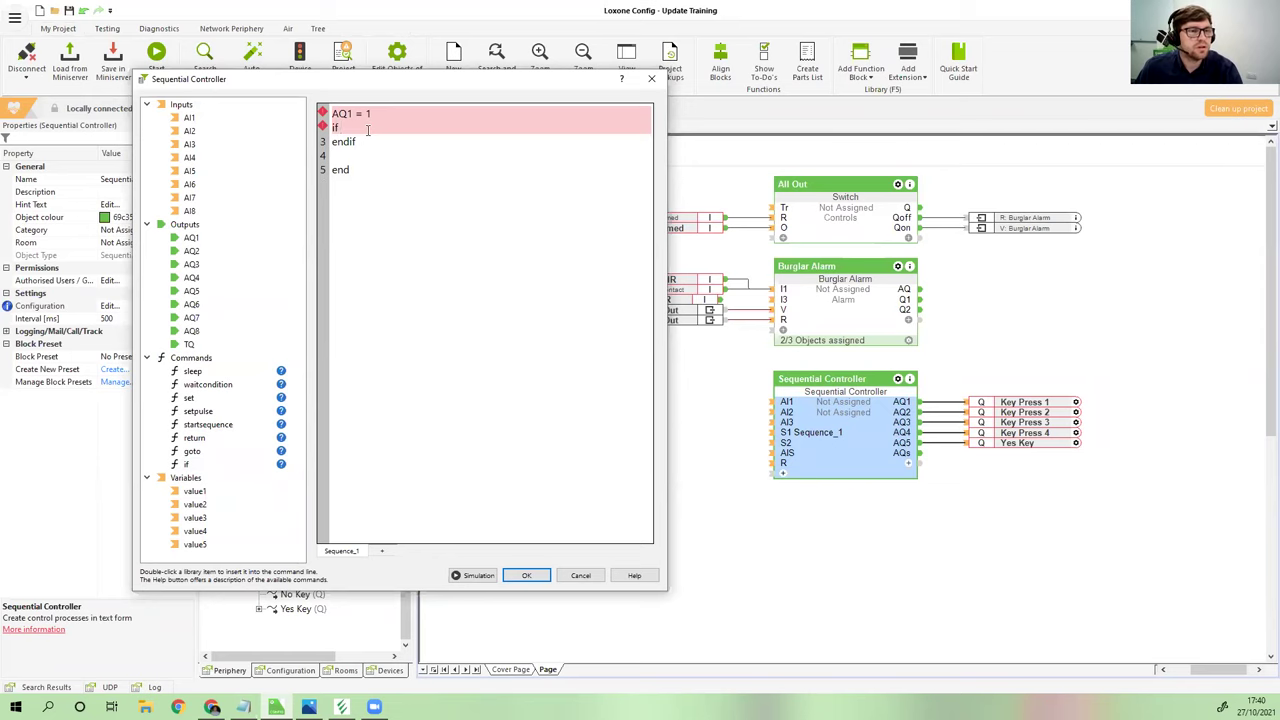
drag(385, 113, 285, 118)
key(BackSpace)
key(Delete)
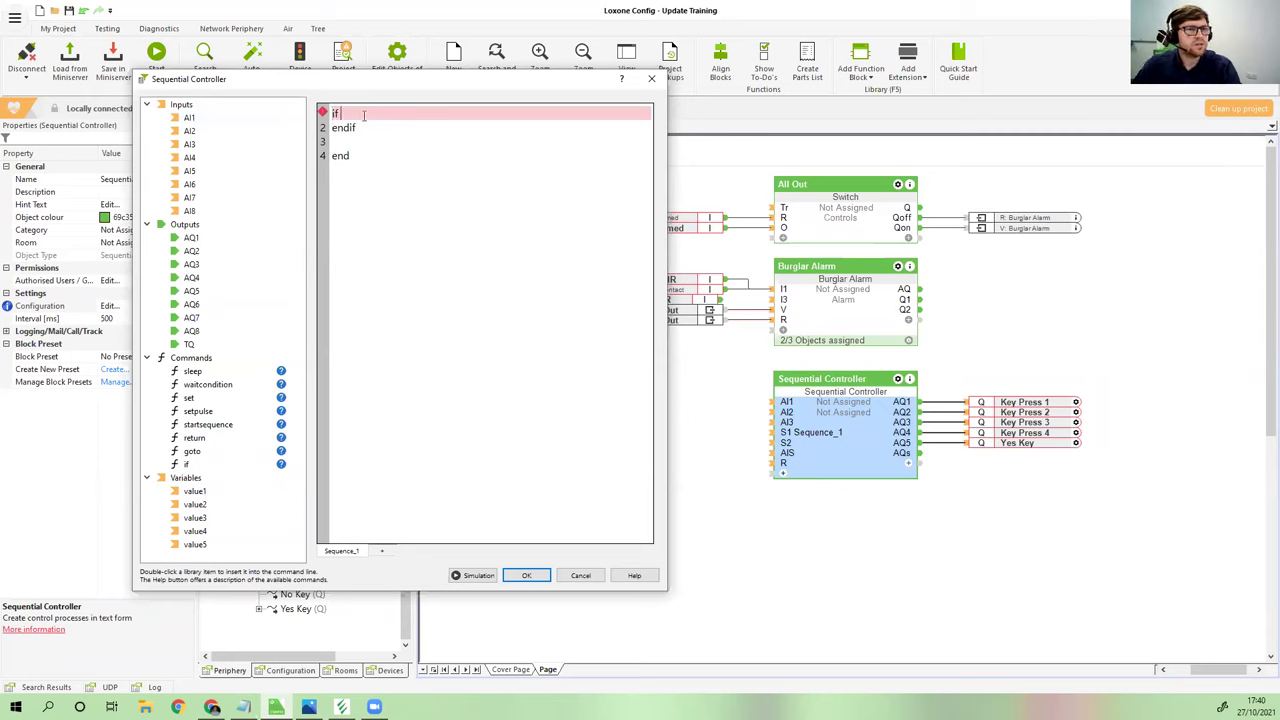
text(A)
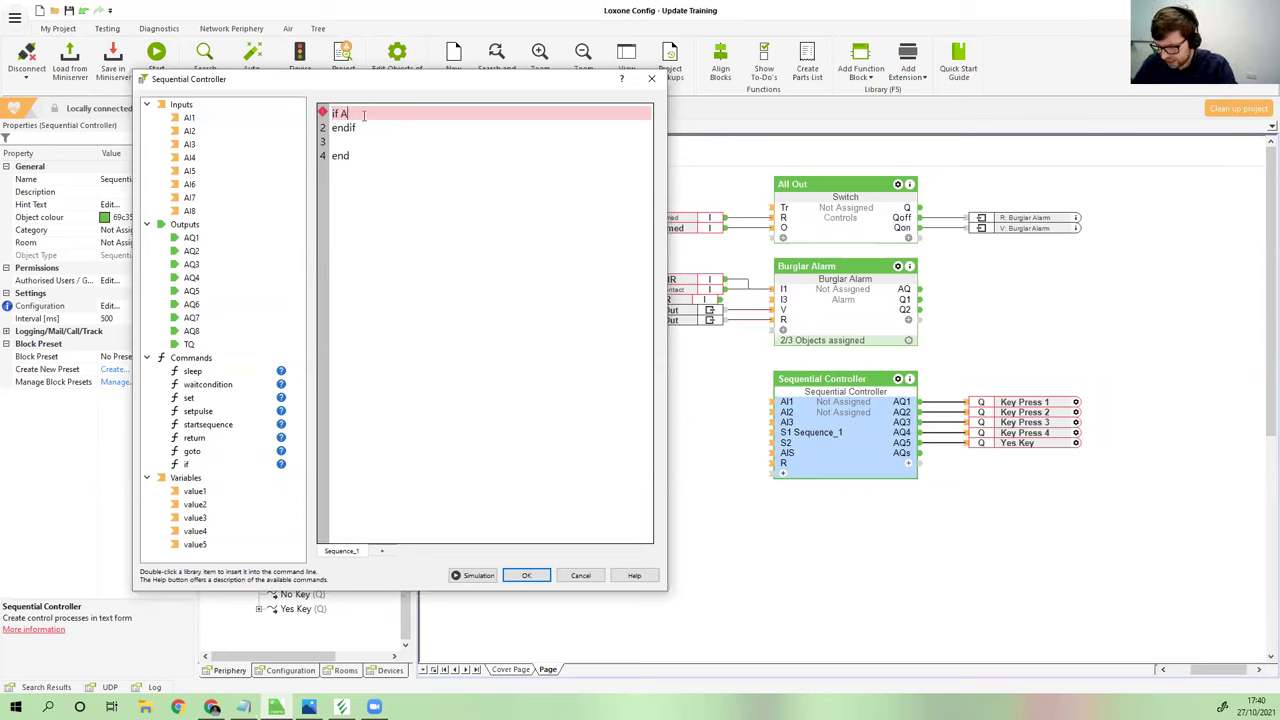
text(I1 = 1)
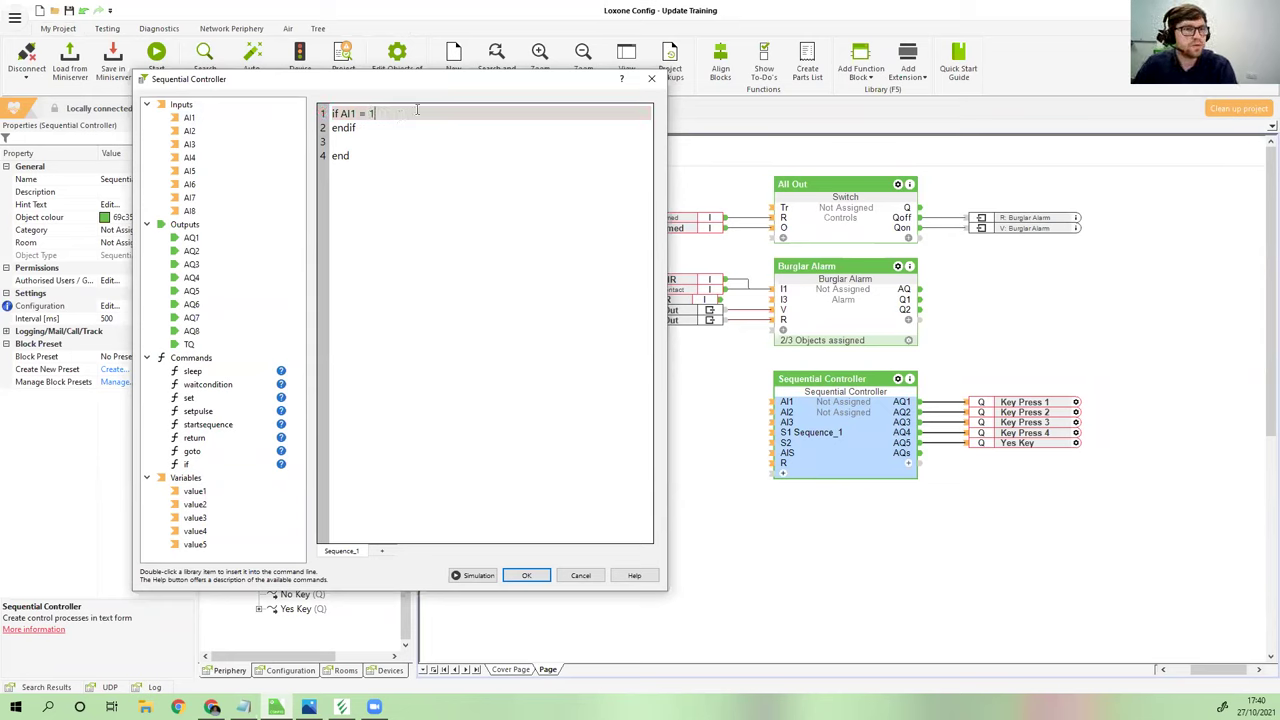
Add the line set AQ1 = 1 inside the if block, followed by an empty line
key(Return)
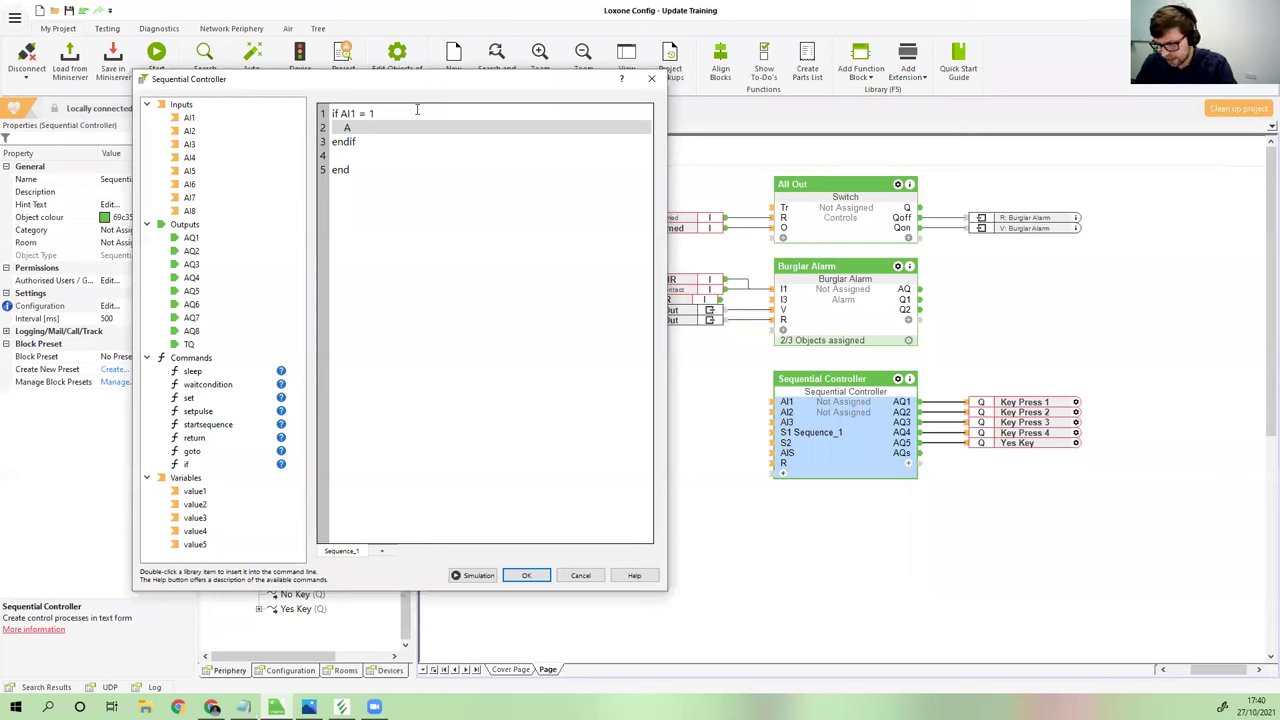
text(AQ1 = 1)
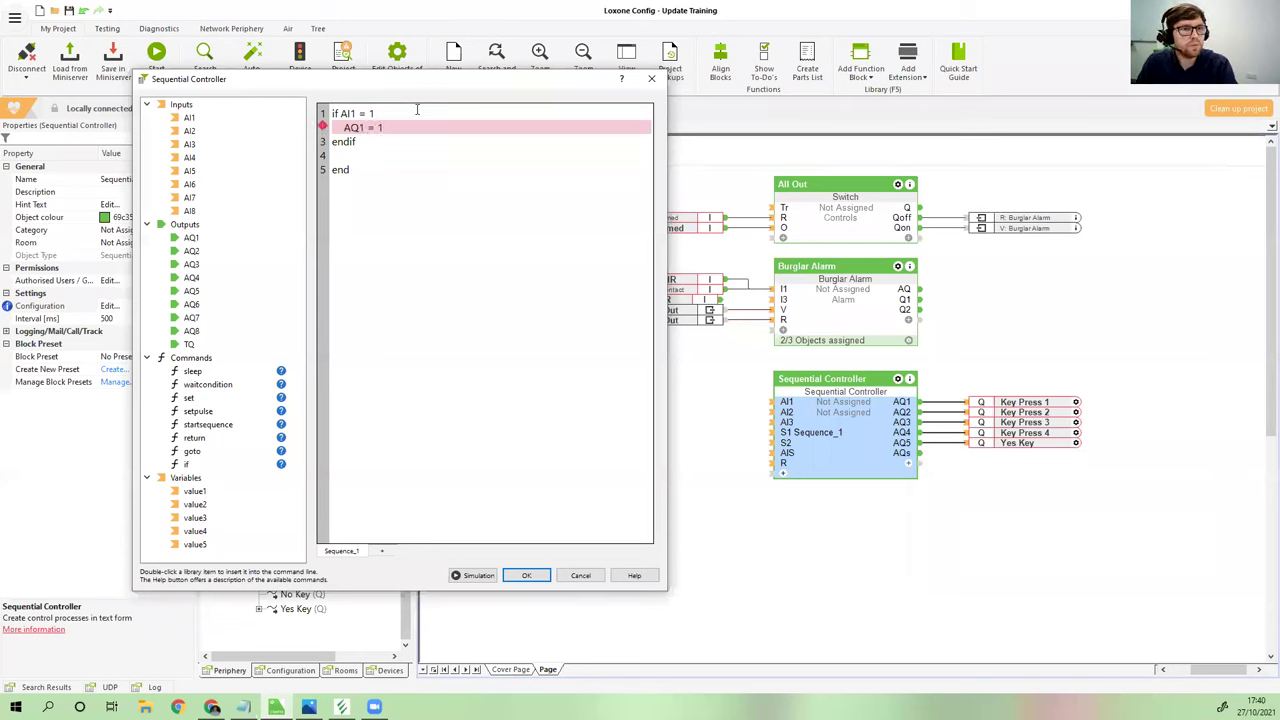
key(Return)
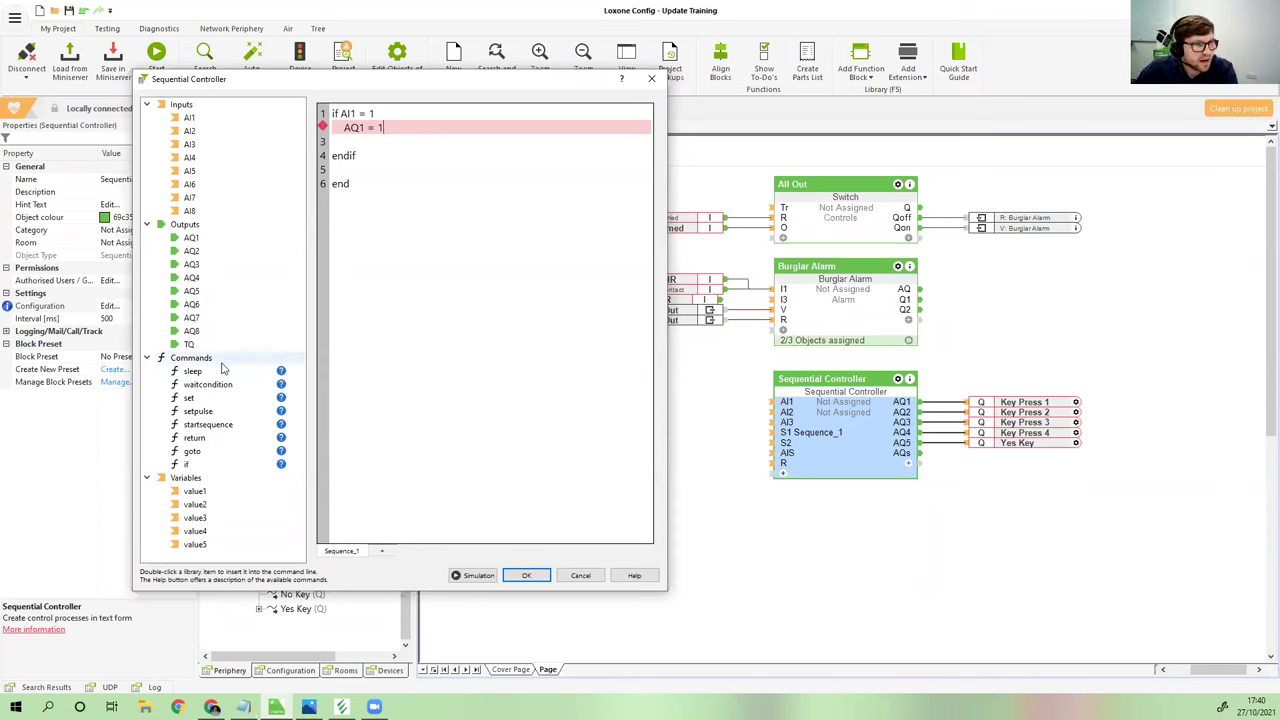
click(343, 128)
text(set )
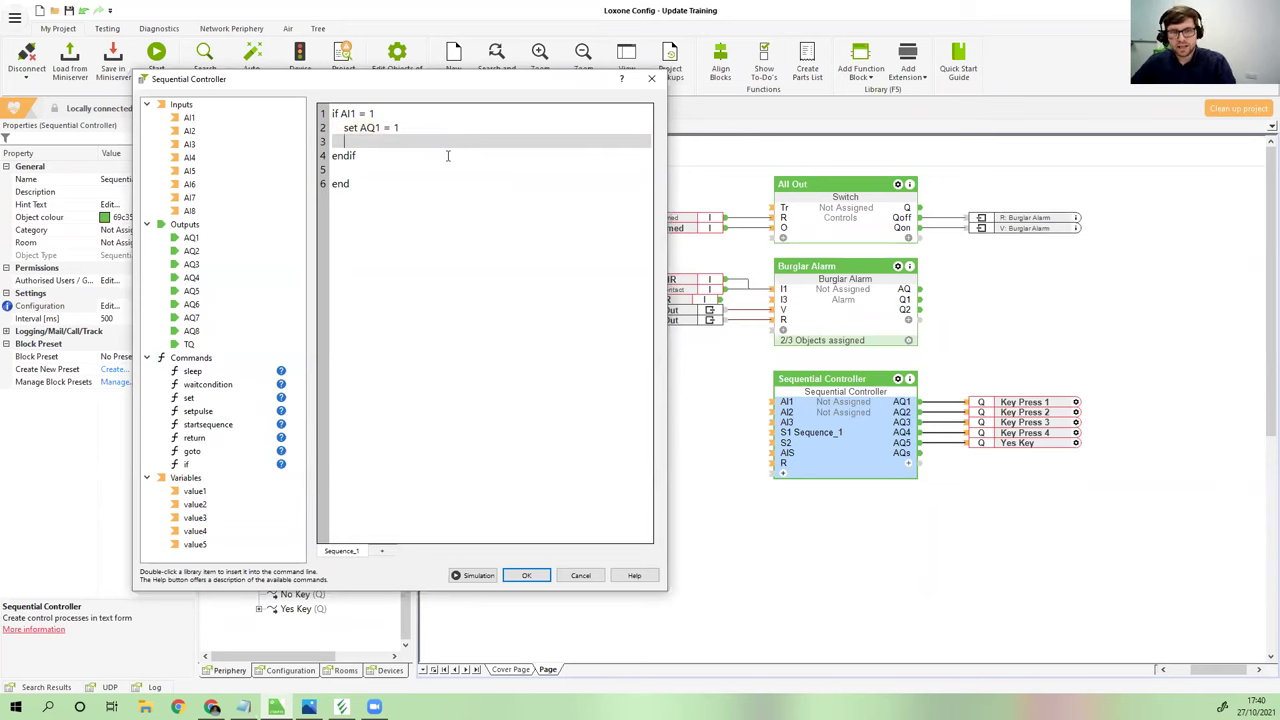
Add lines setting AQ2, AQ3, AQ4 and AQ5 to 1 inside the if block, then accept the sequence
text(se)
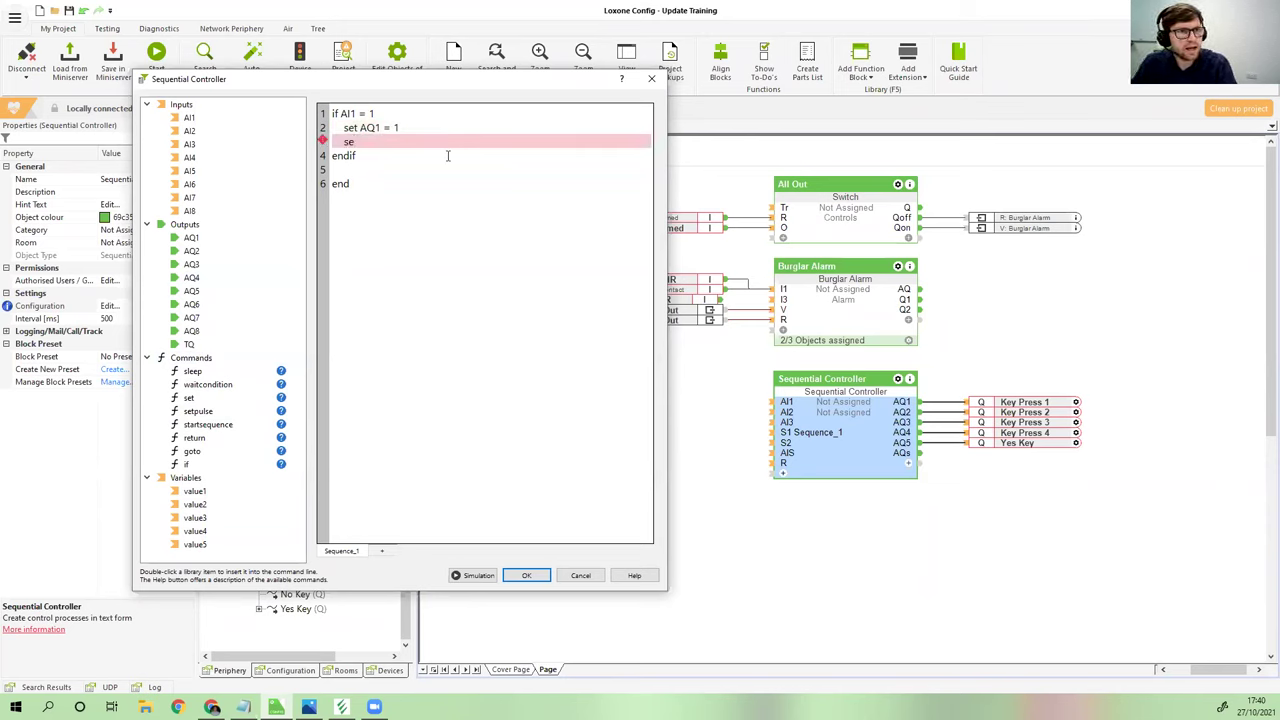
text(t AQ2 = 1)
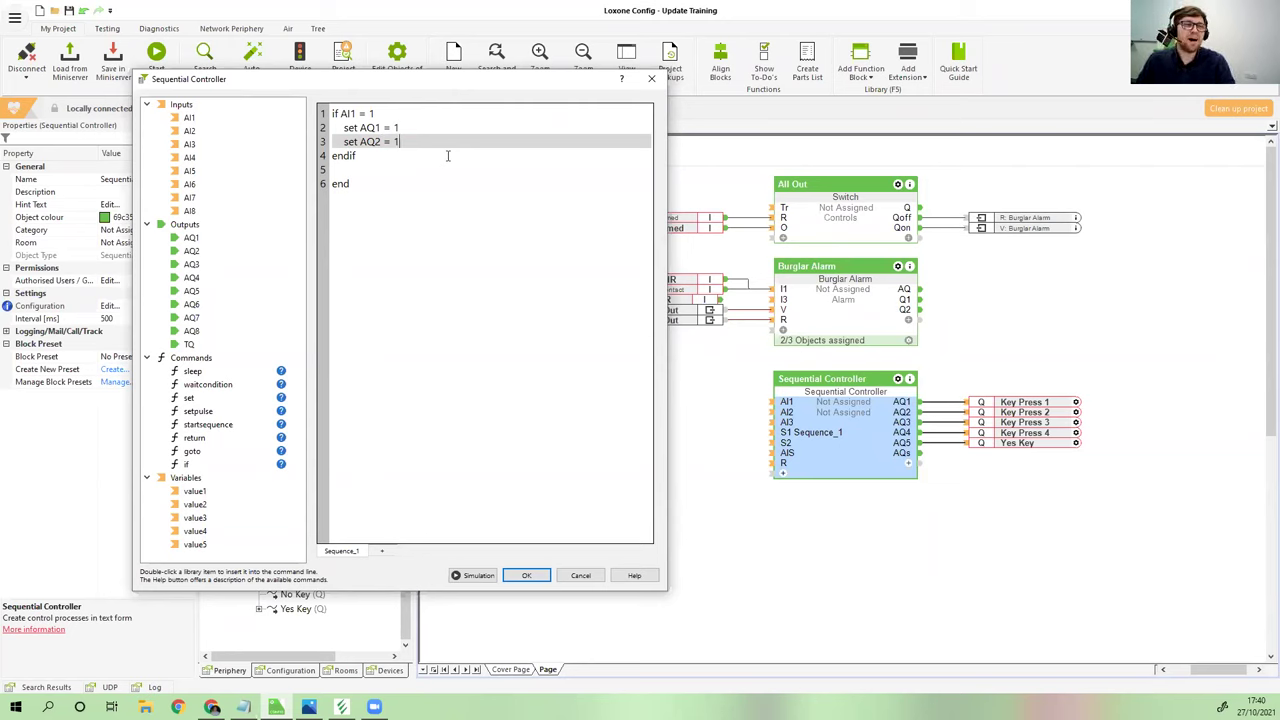
key(Return)
text(set AQ3 = 1)
key(Return)
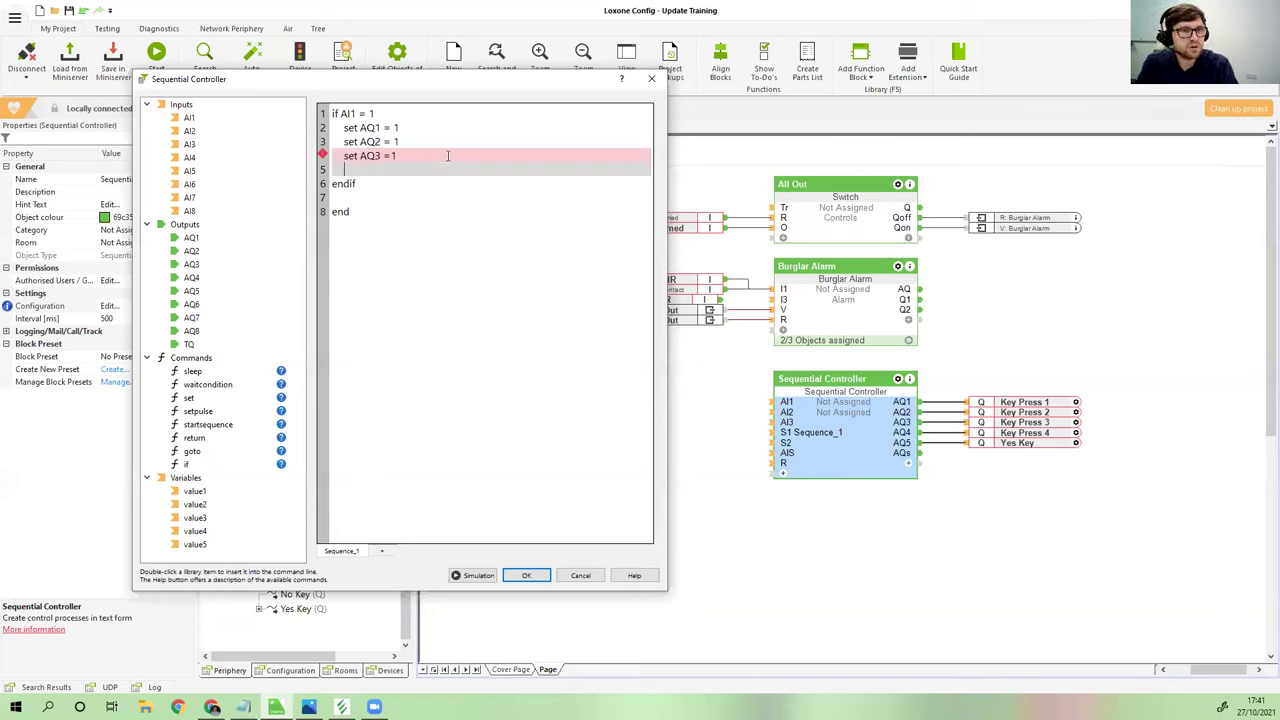
text(set AQ4 = 1)
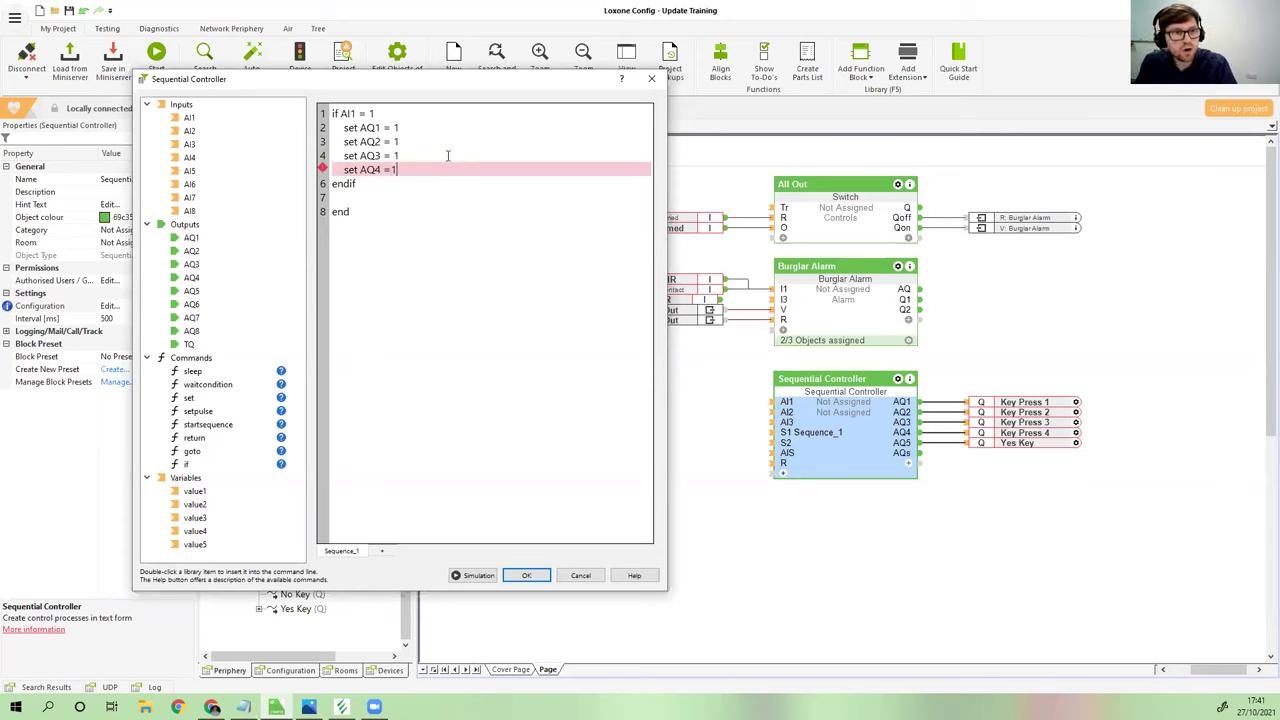
key(Return)
text(s)
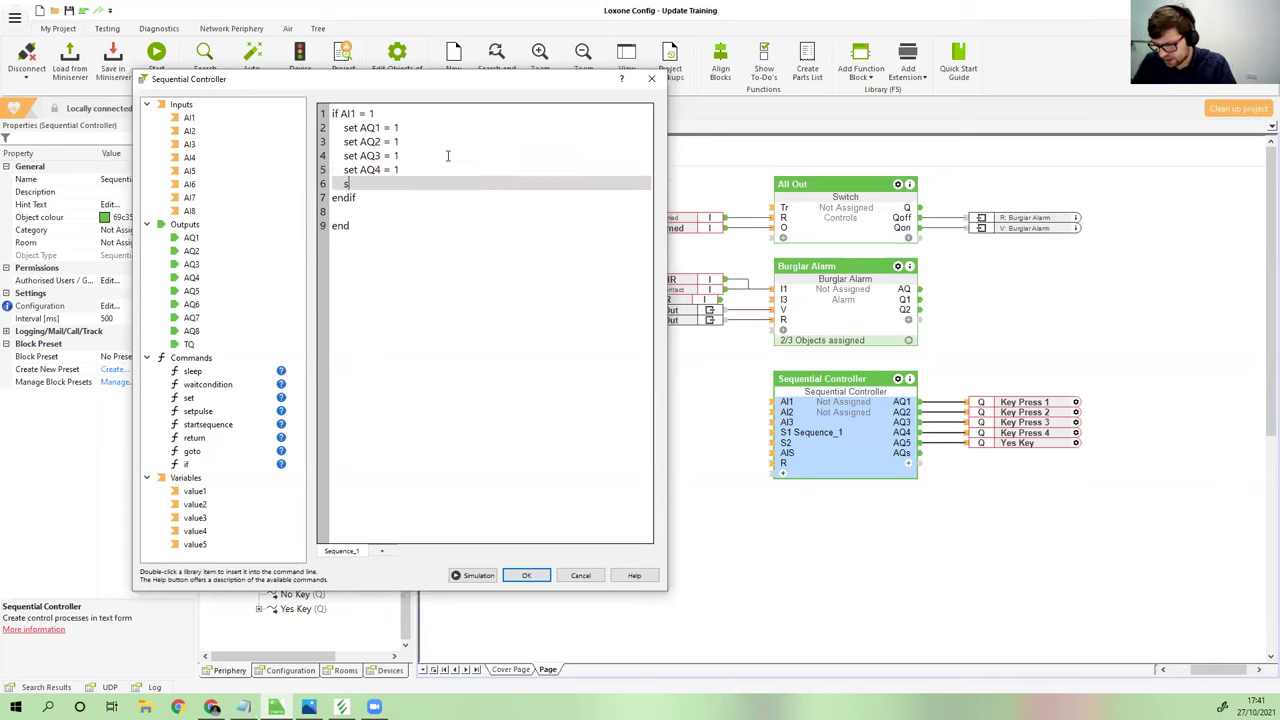
text(et AQ5 = 1)
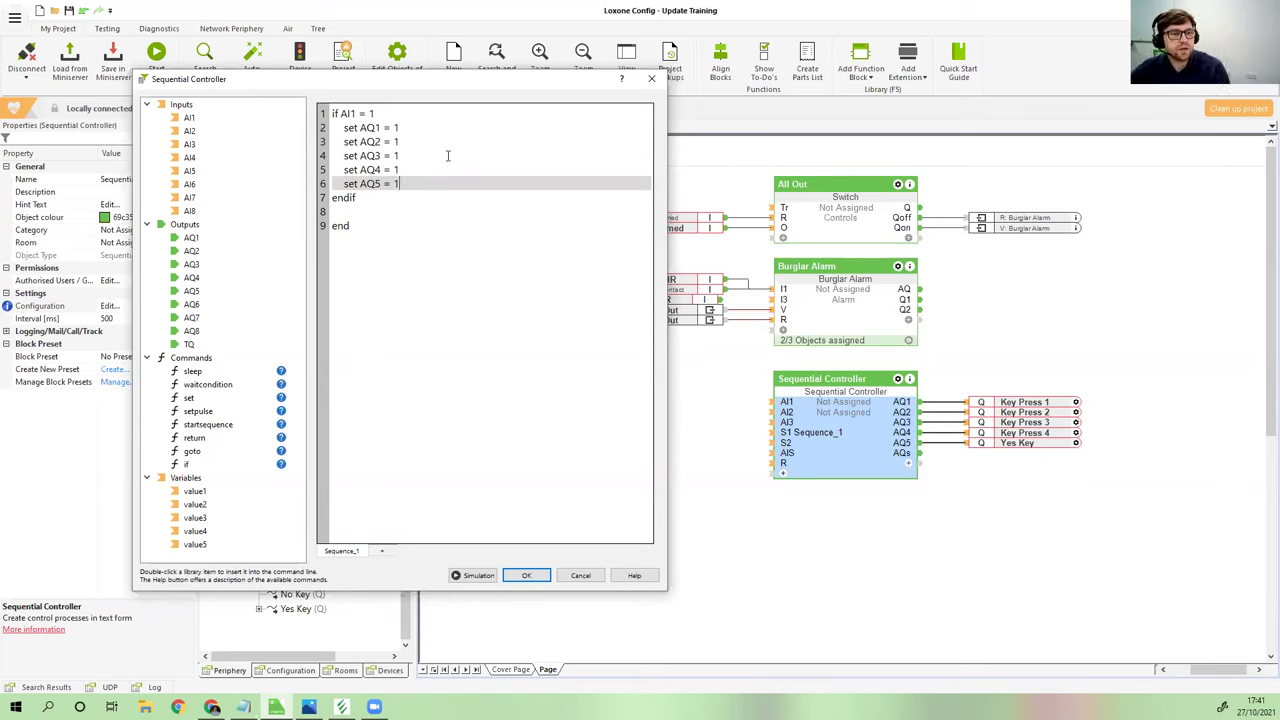
click(526, 575)
click(940, 531)
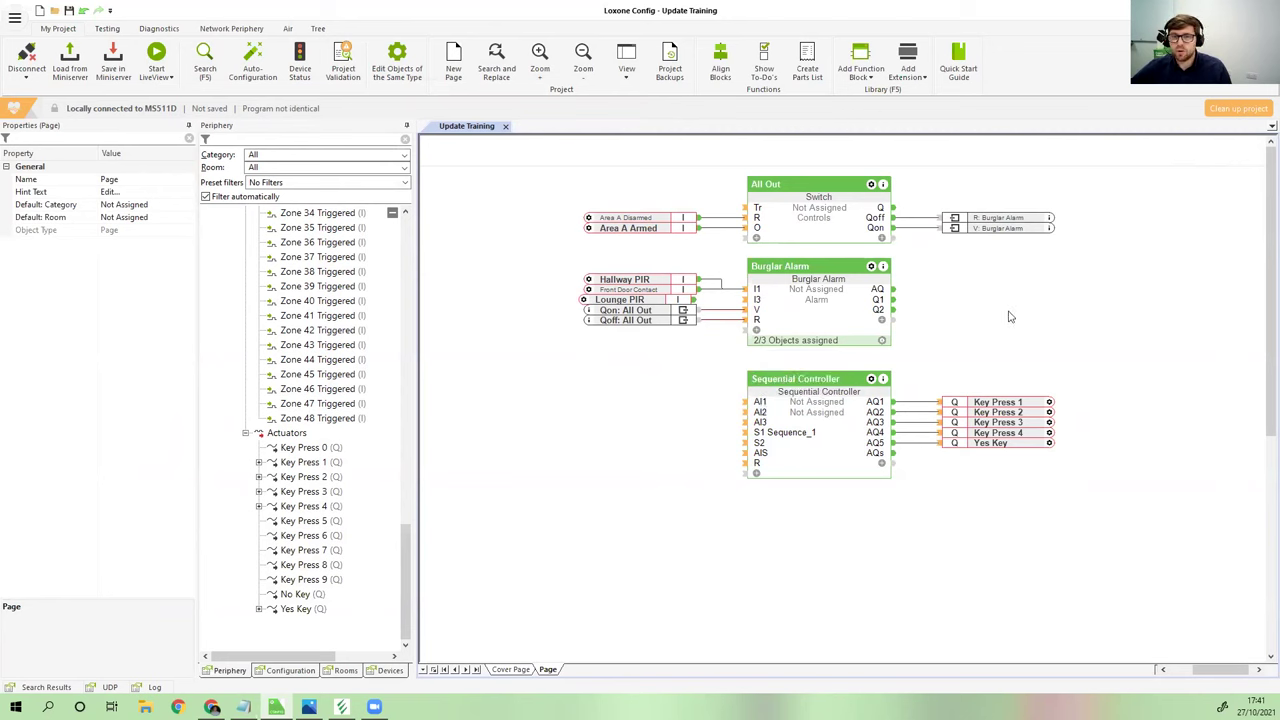
Move the Sequential Controller block down and place a copy of the Burglar Alarm block in the gap above it
drag(836, 454, 836, 567)
click(828, 302)
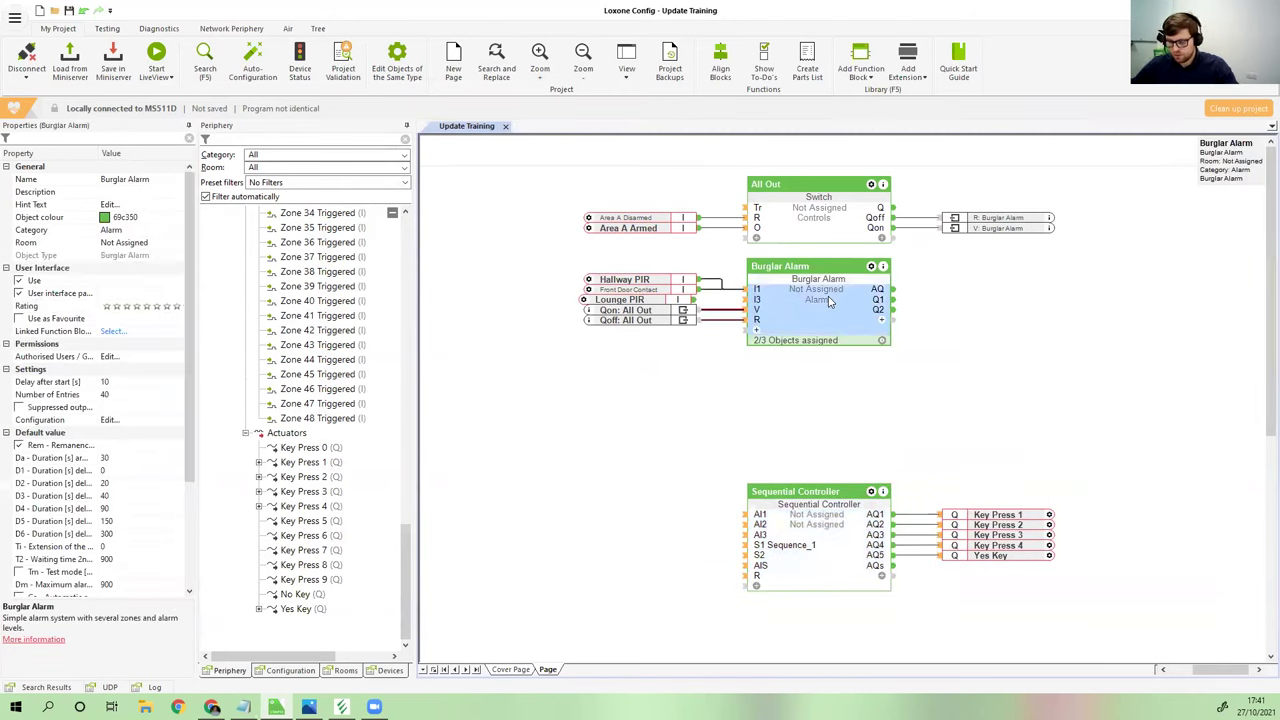
drag(828, 302, 818, 414)
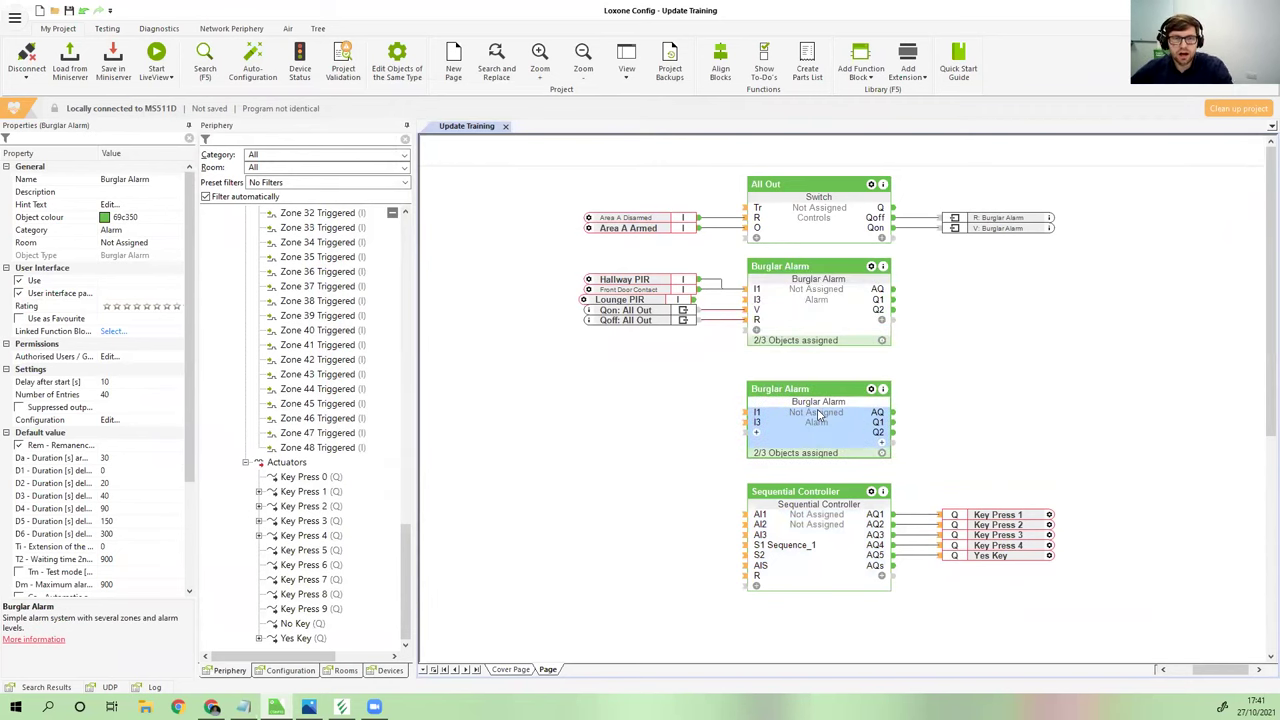
click(643, 477)
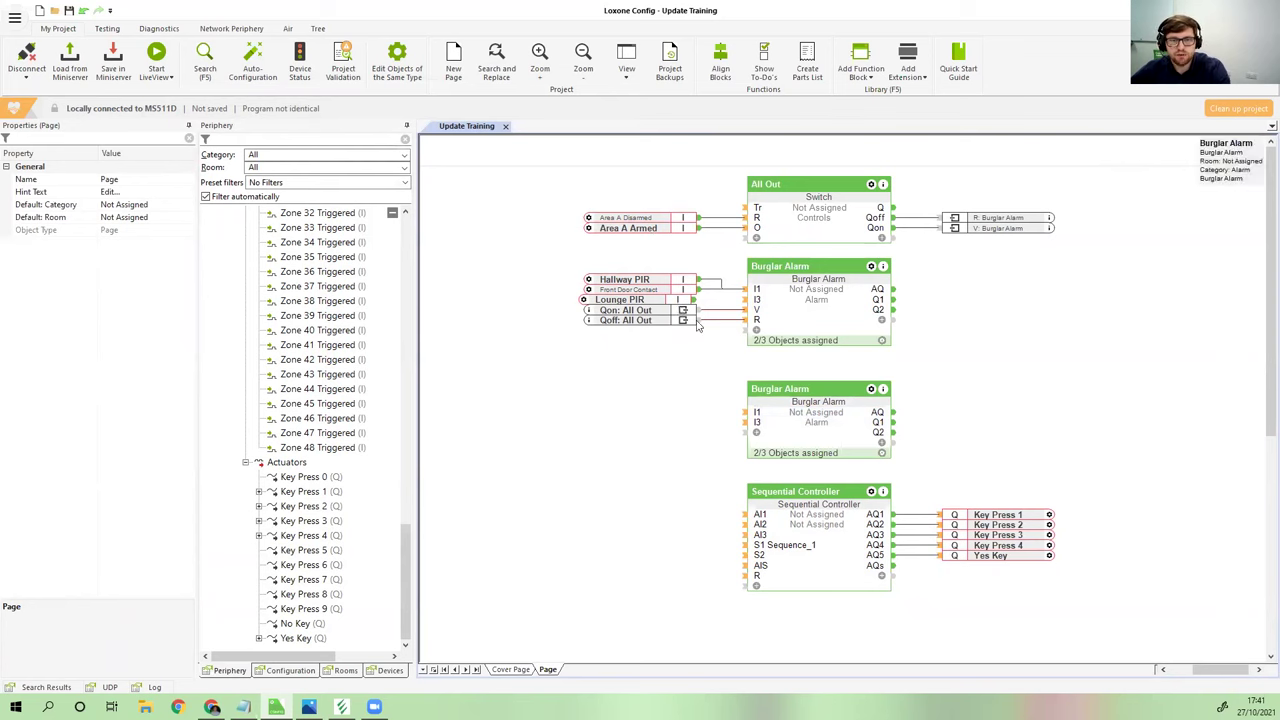
Show the remaining arming delay output AQr on the copied Burglar Alarm block and connect it to Sequential Controller input AI1
click(841, 422)
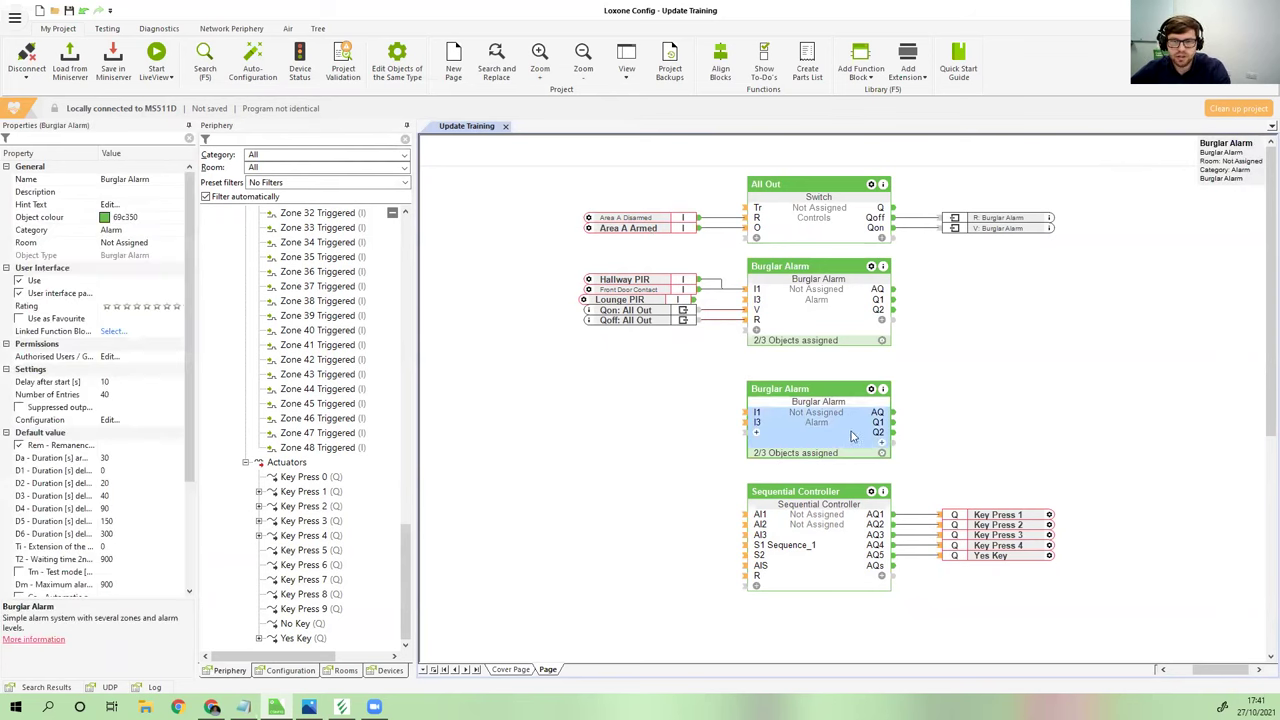
click(881, 442)
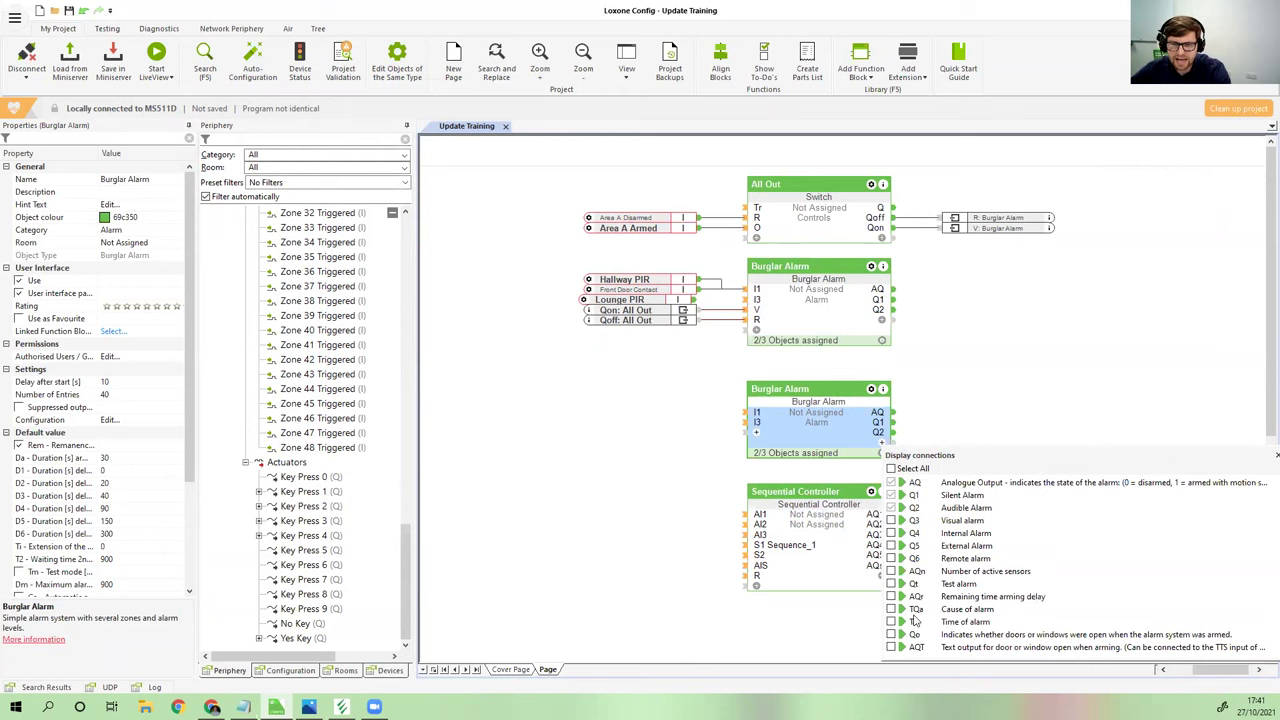
click(892, 597)
click(786, 652)
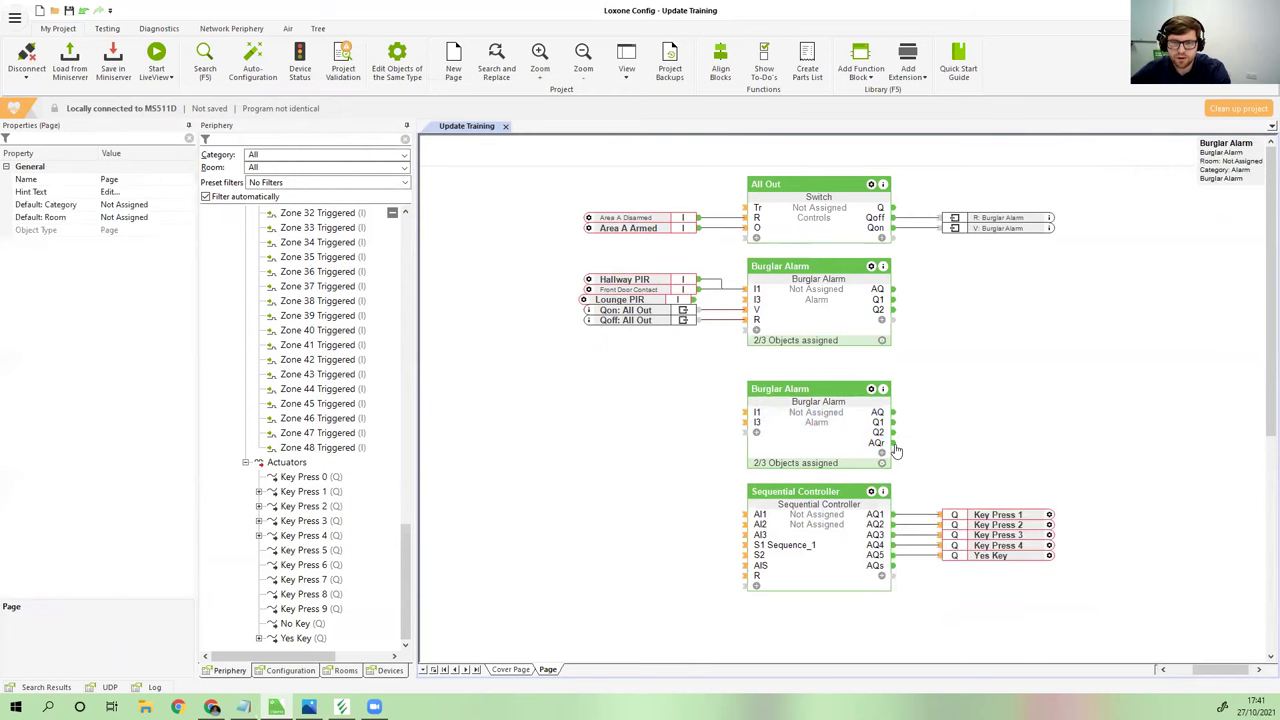
drag(893, 443, 758, 516)
Change the if condition in Sequence_1 to AI1 > 0 and accept the sequence
double_click(827, 539)
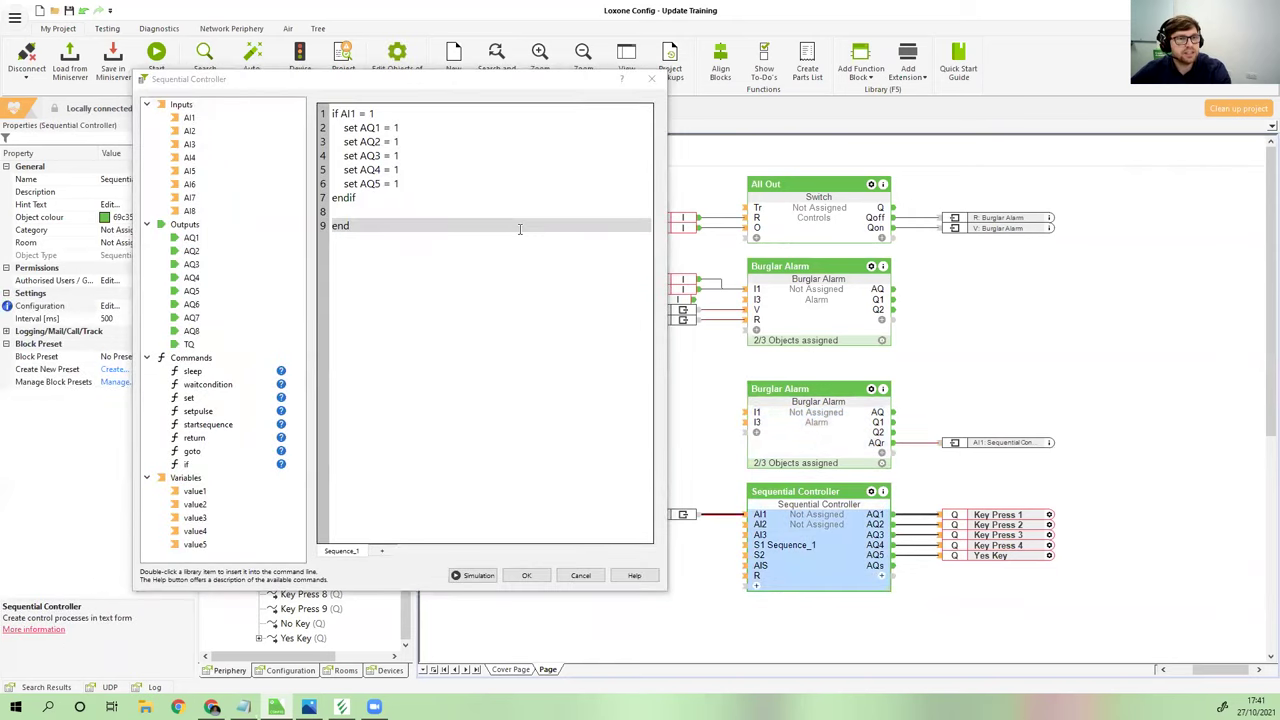
click(377, 114)
key(BackSpace)
text(> 0)
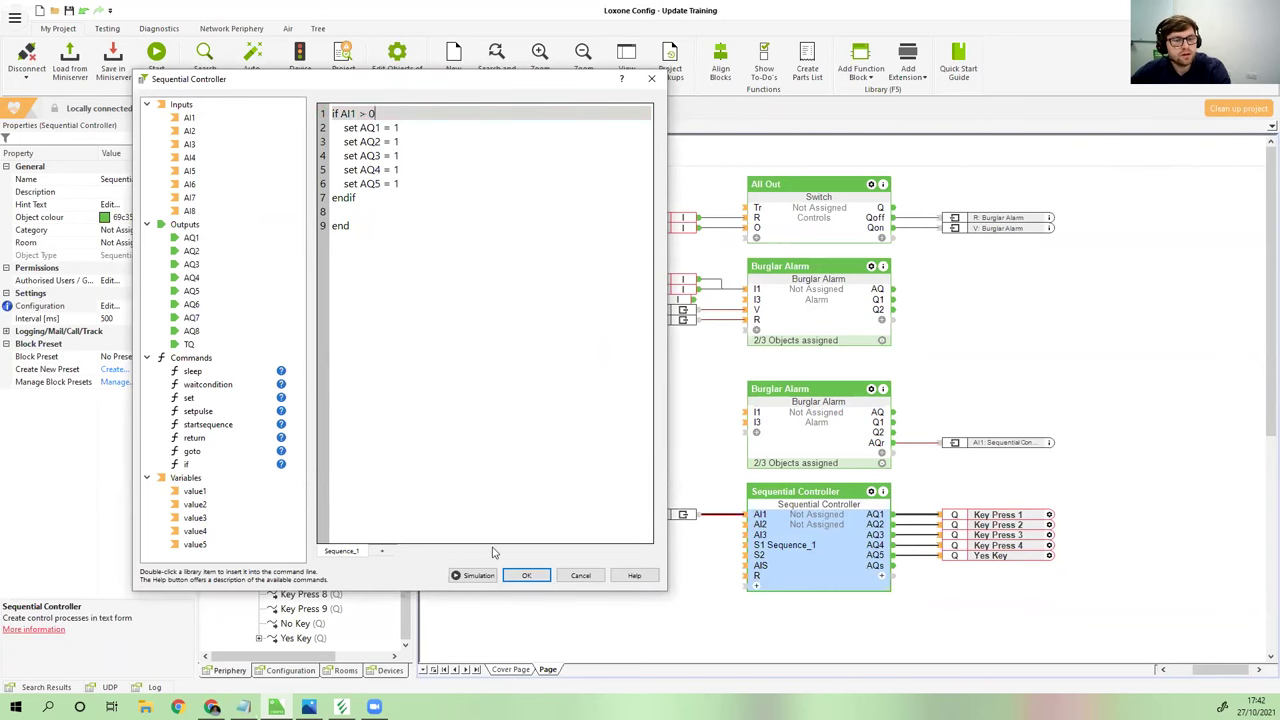
click(524, 575)
click(945, 410)
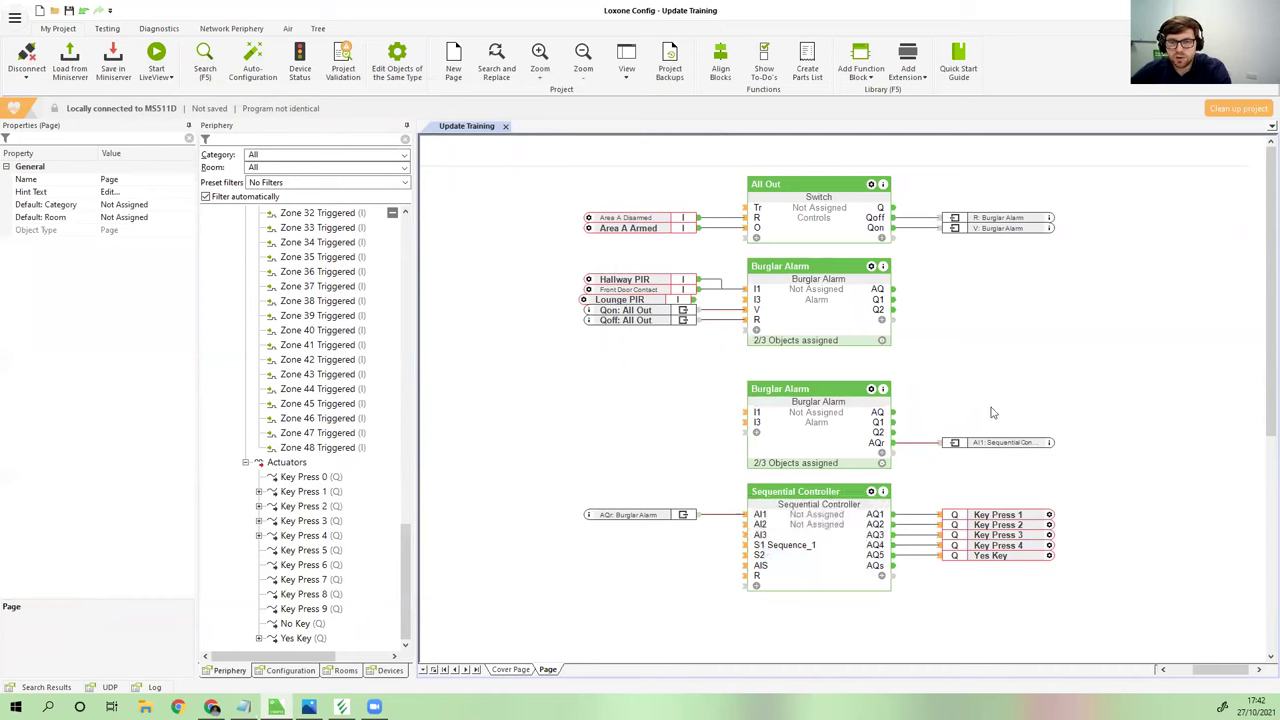
Connect the copied Burglar Alarm's AQr output to Sequential Controller input S1 and show the alarm block's V input
drag(895, 453, 743, 548)
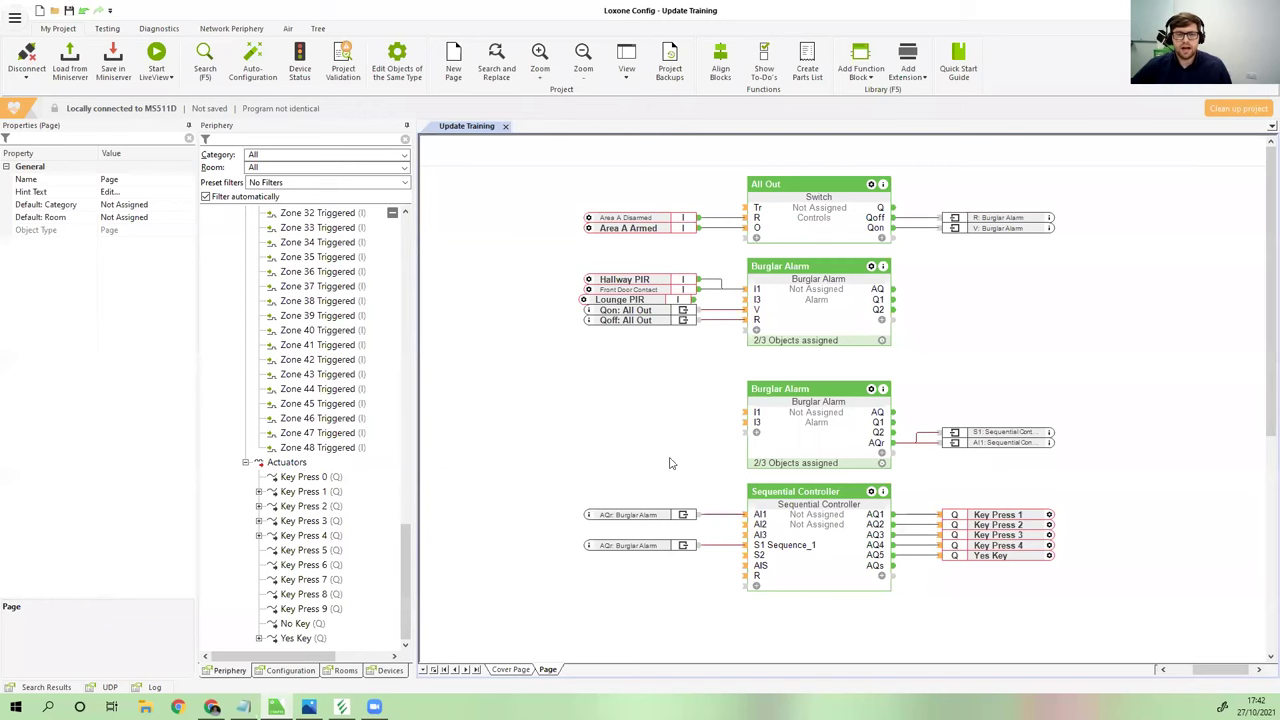
click(756, 432)
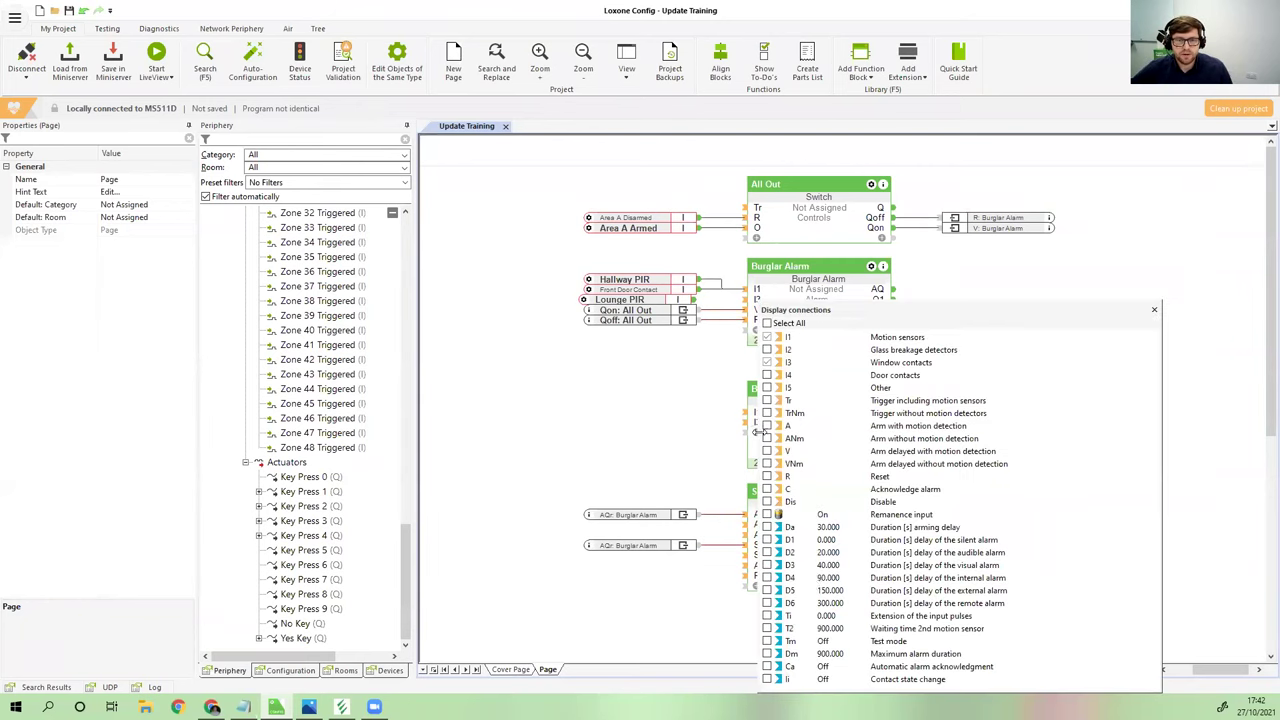
click(645, 450)
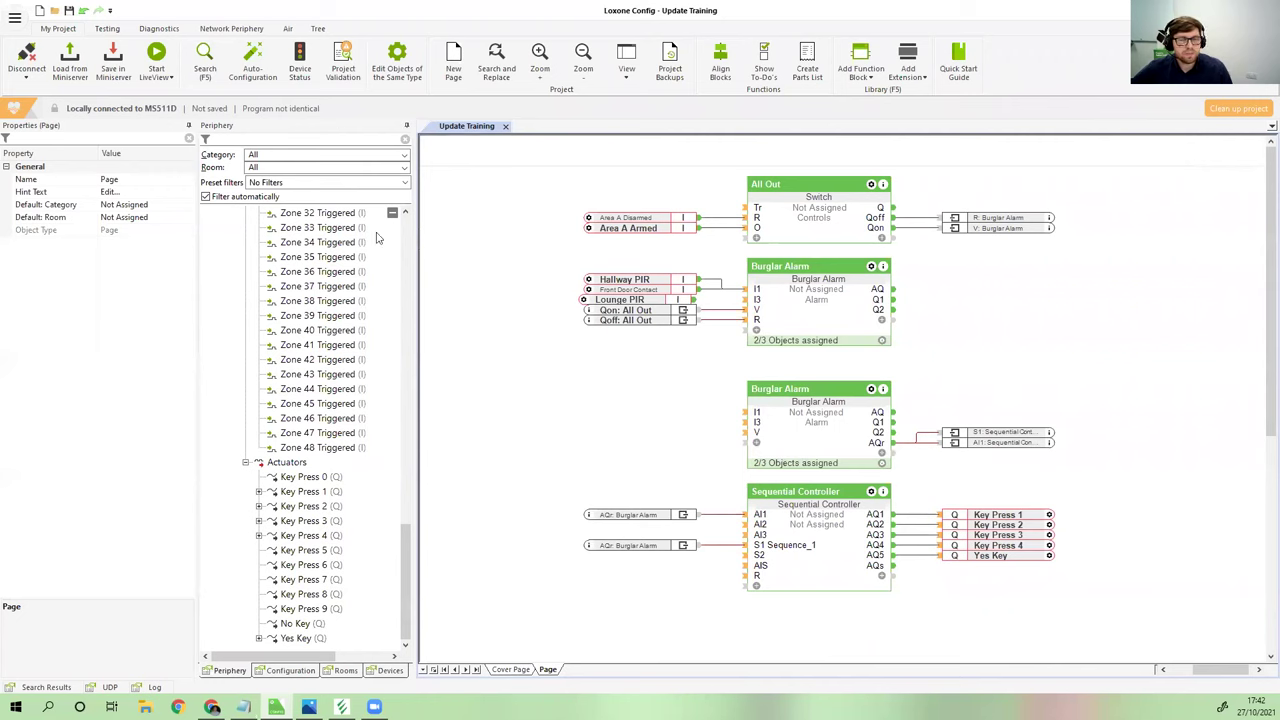
Rename the Miniserver's digital input I1 to Alarm Test
scroll(360, 566, up, 20)
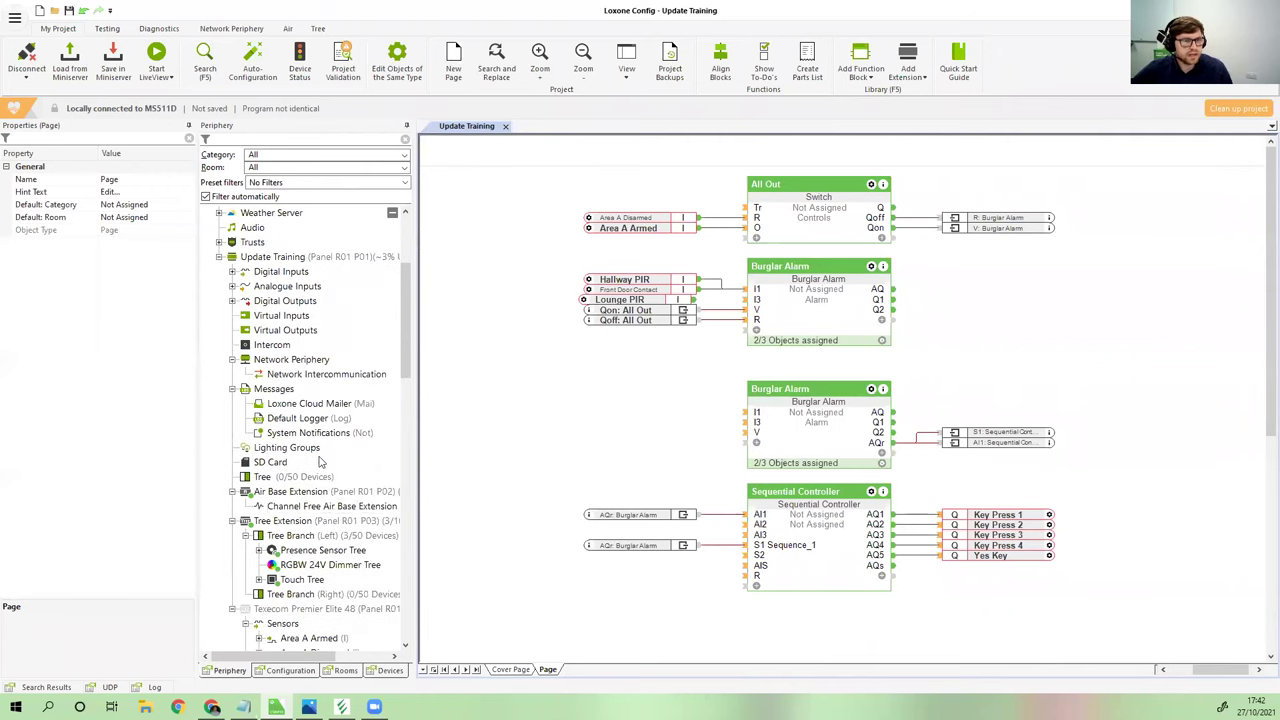
scroll(360, 566, down, 7)
scroll(260, 345, up, 6)
scroll(260, 345, up, 4)
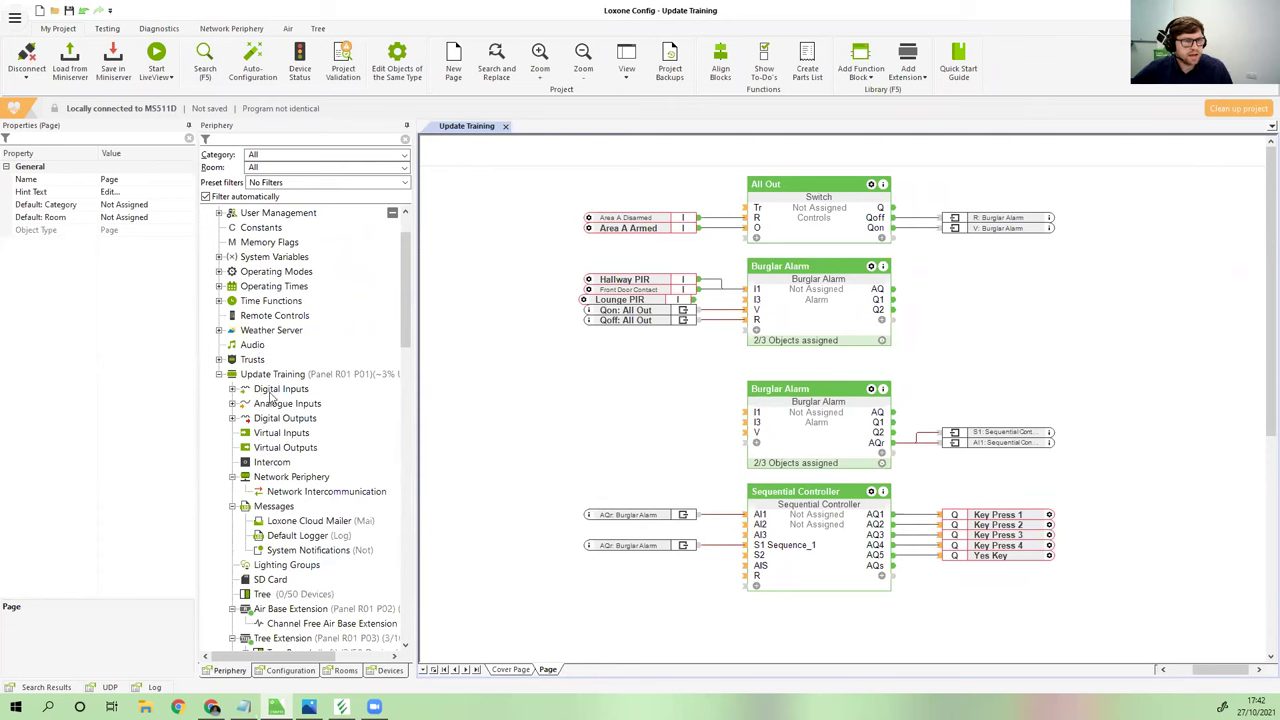
click(232, 389)
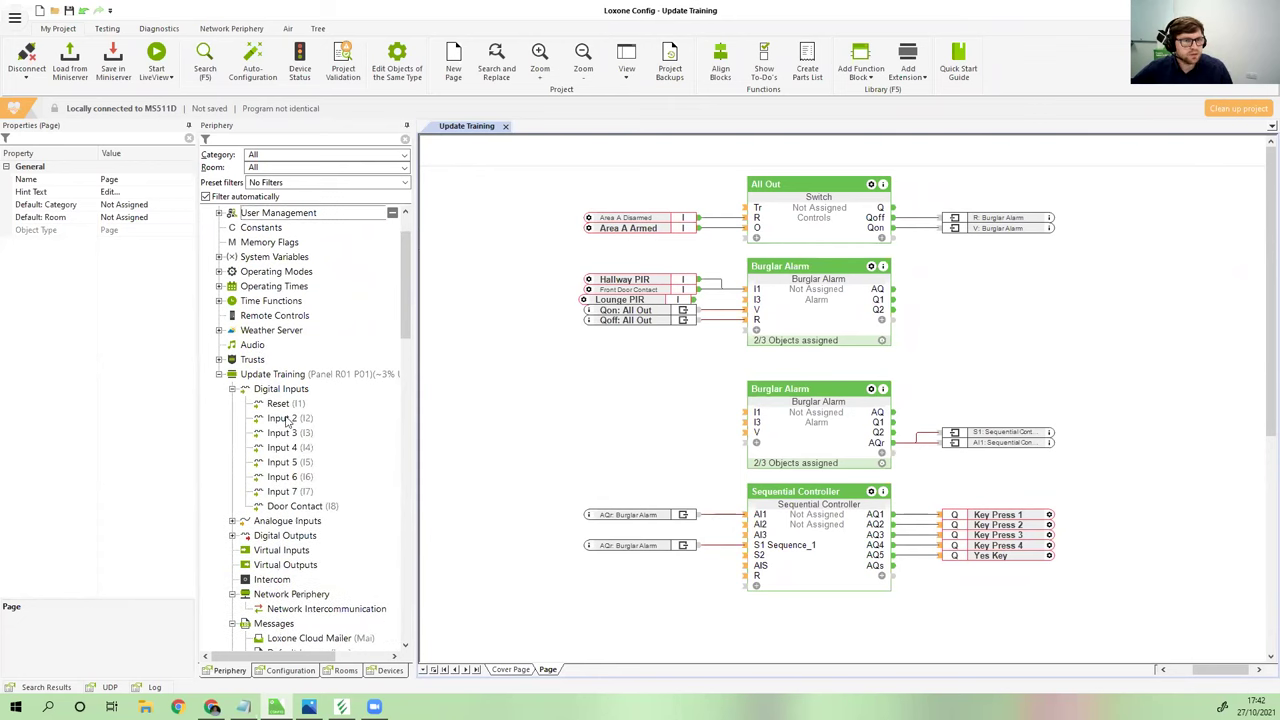
click(286, 406)
click(290, 405)
text(Alarm Test)
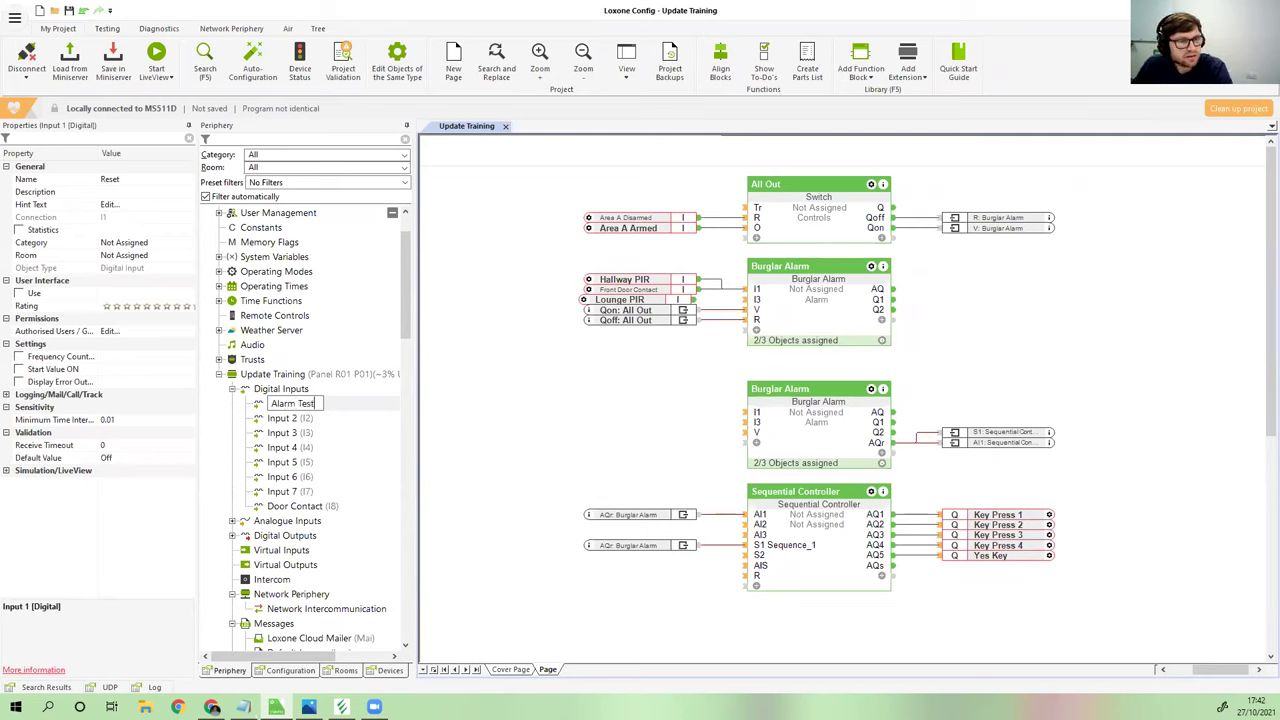
key(Return)
Connect the Alarm Test input to the V input of the copied Burglar Alarm block
click(287, 420)
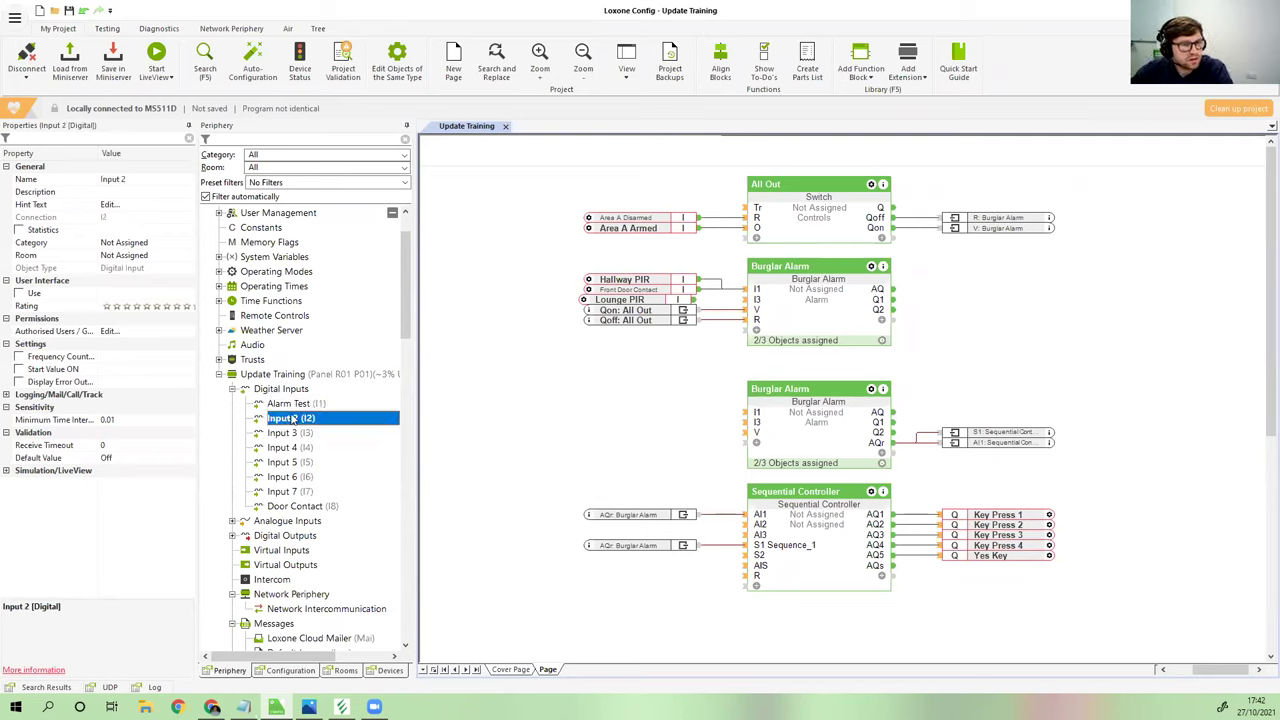
drag(290, 403, 588, 433)
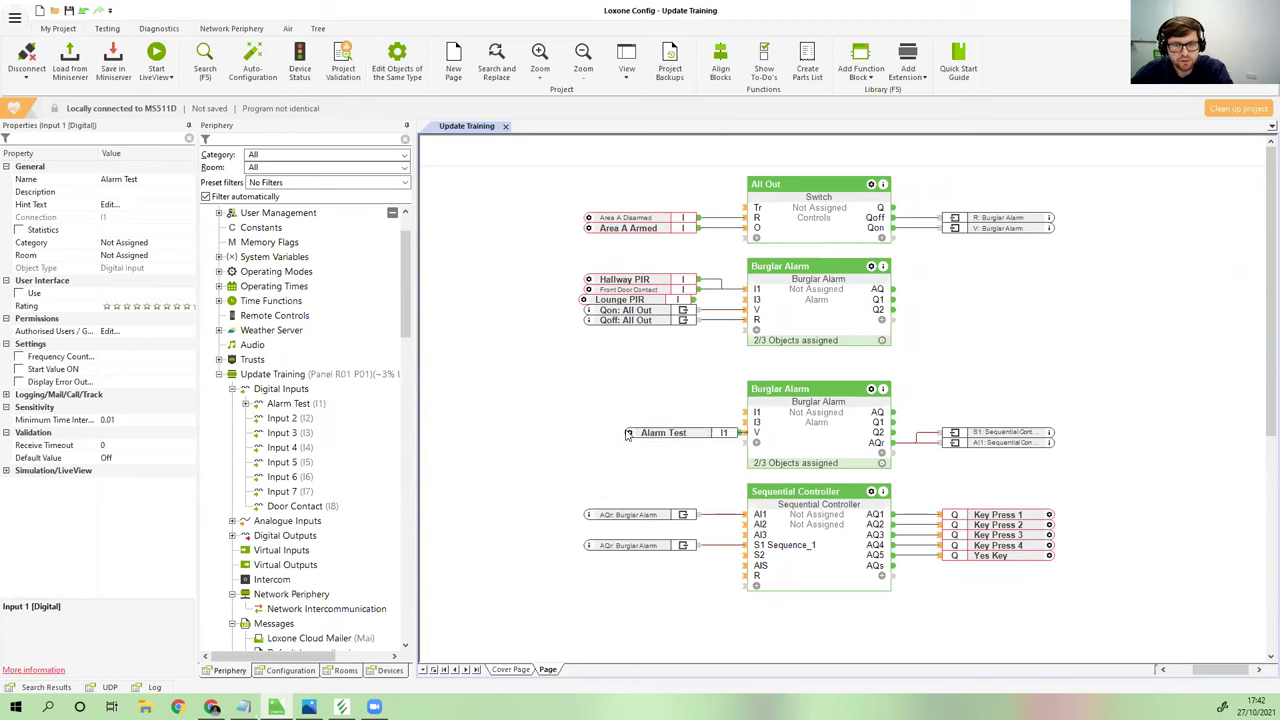
click(662, 481)
Start the simulation and trigger the Alarm Test input to run the delayed arming sequence
click(107, 28)
click(700, 52)
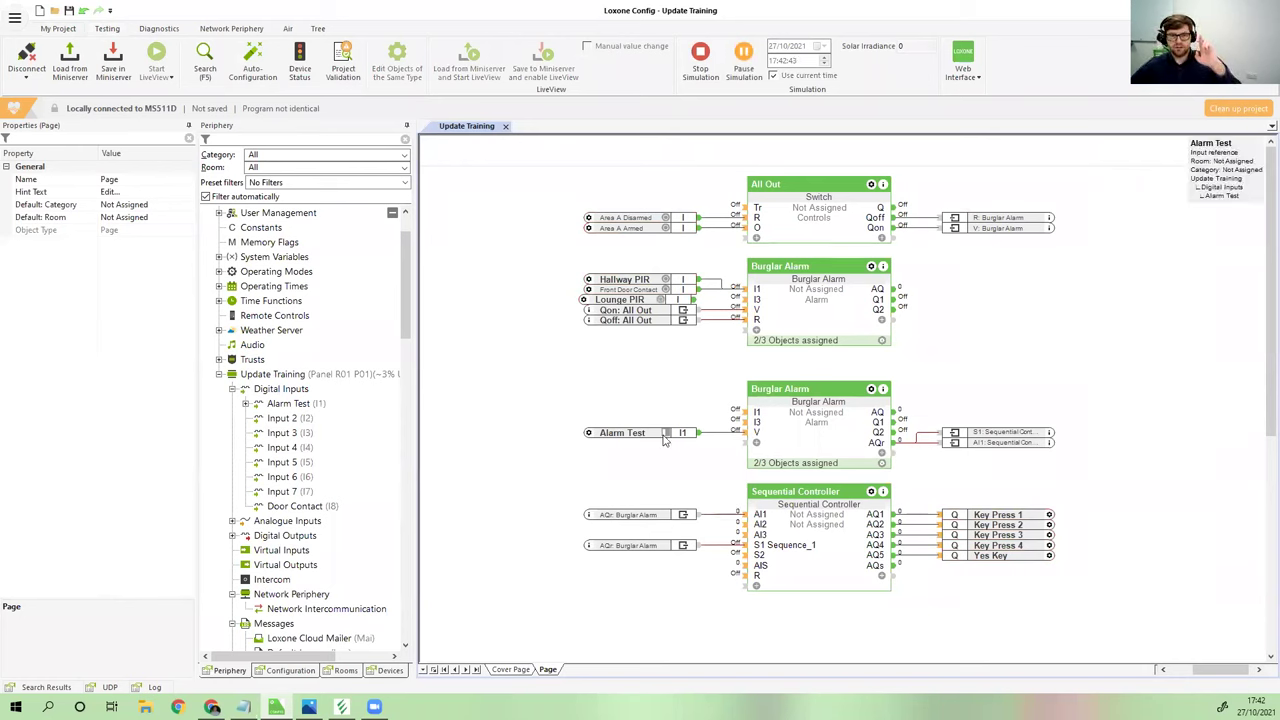
click(665, 437)
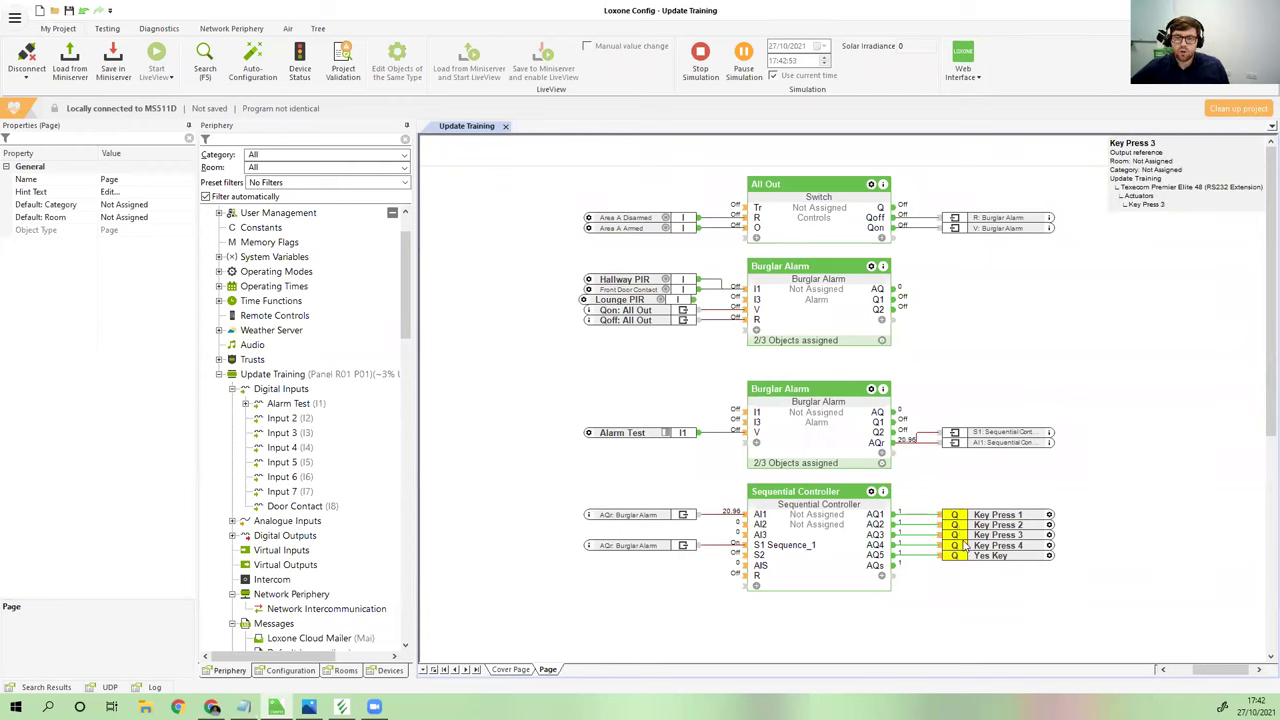
Examine the Sequential Controller's Interval [ms] setting while the simulation runs
click(815, 543)
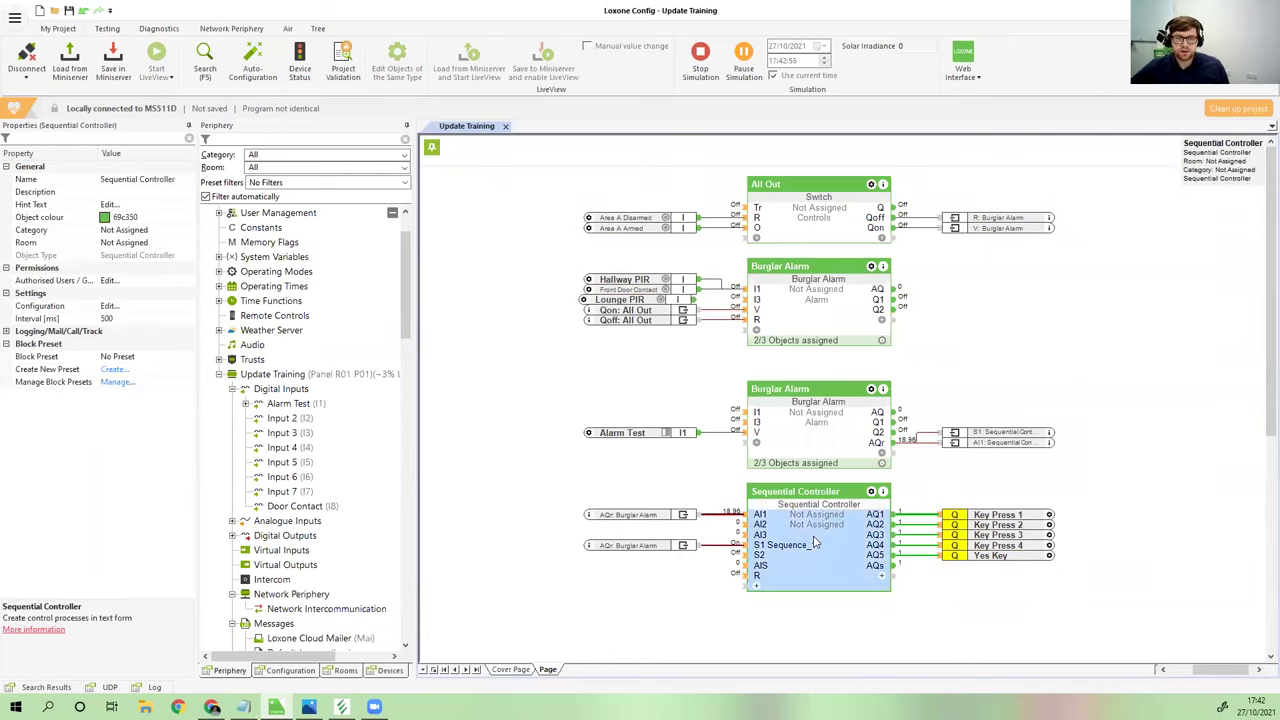
click(60, 320)
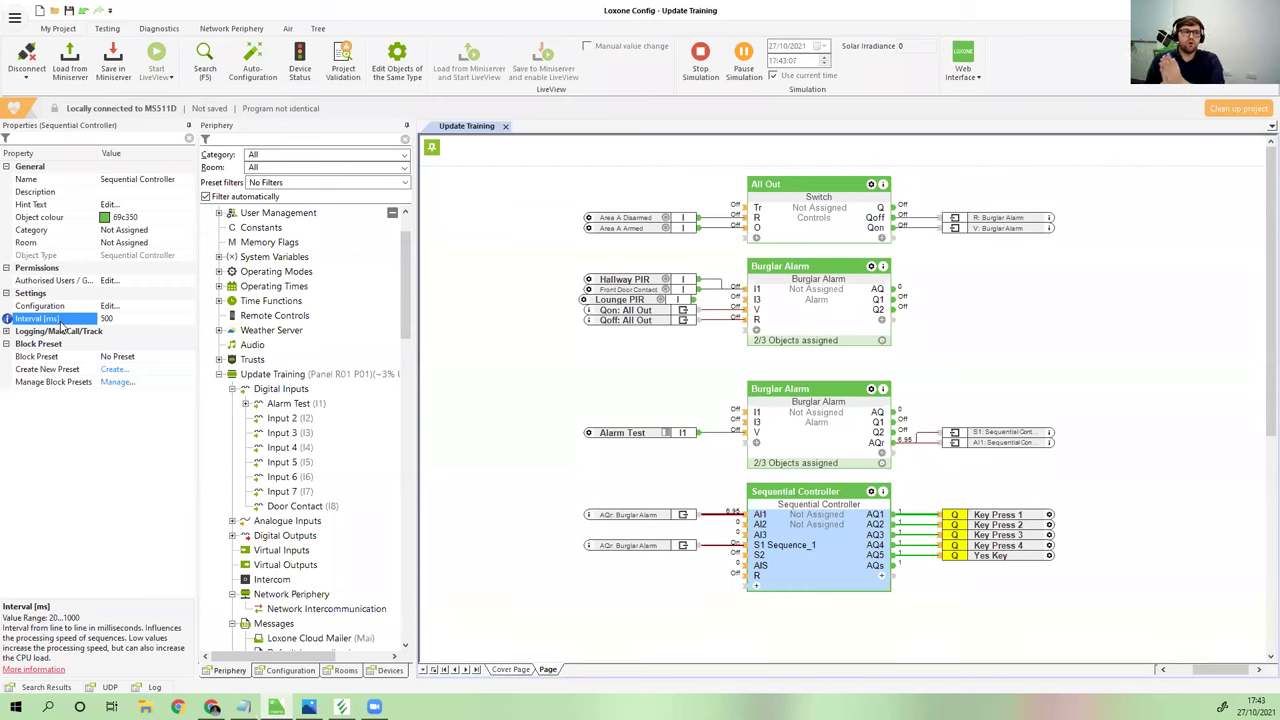
click(135, 319)
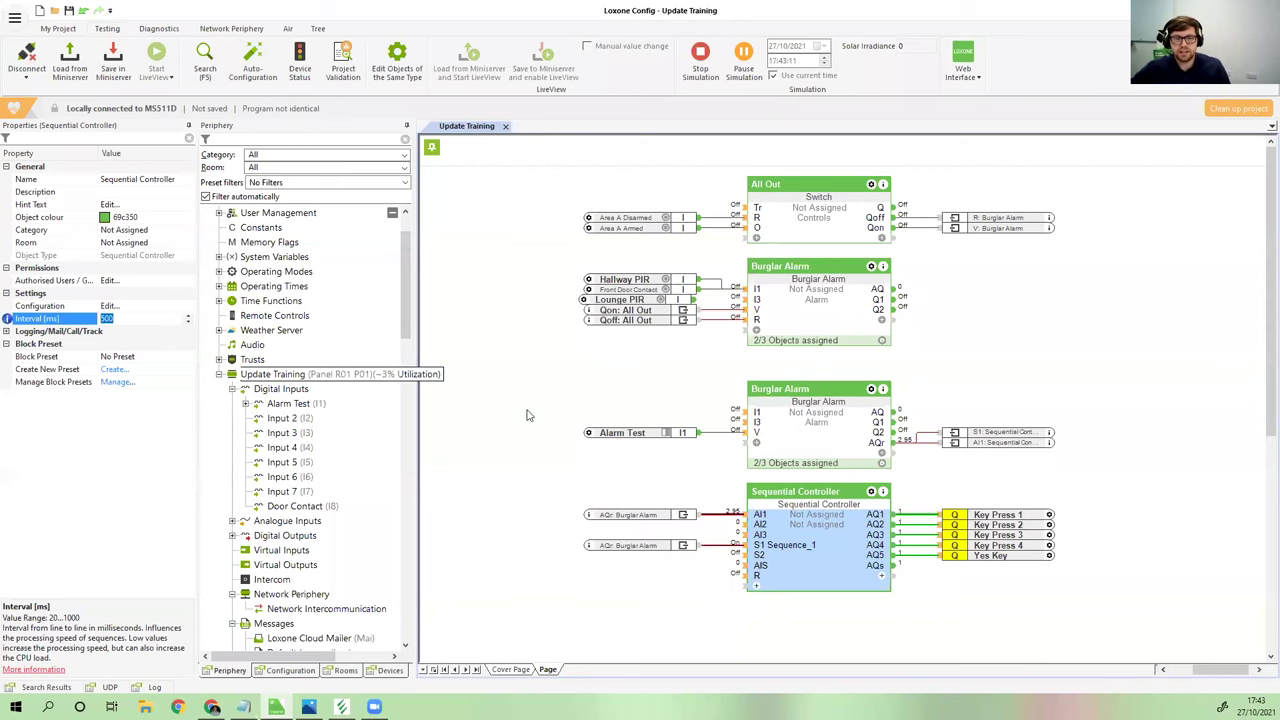
click(599, 461)
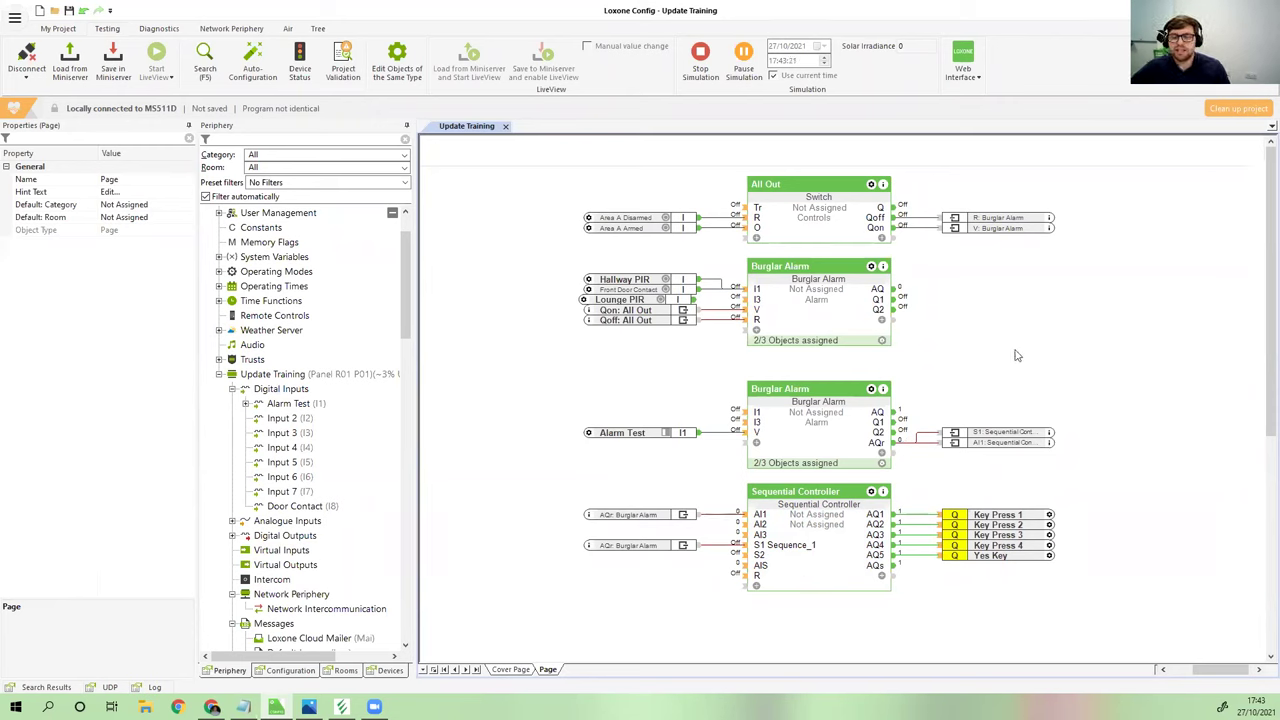
Connect the copied Burglar Alarm's AQ output to the Sequential Controller's reset input R
drag(897, 415, 742, 576)
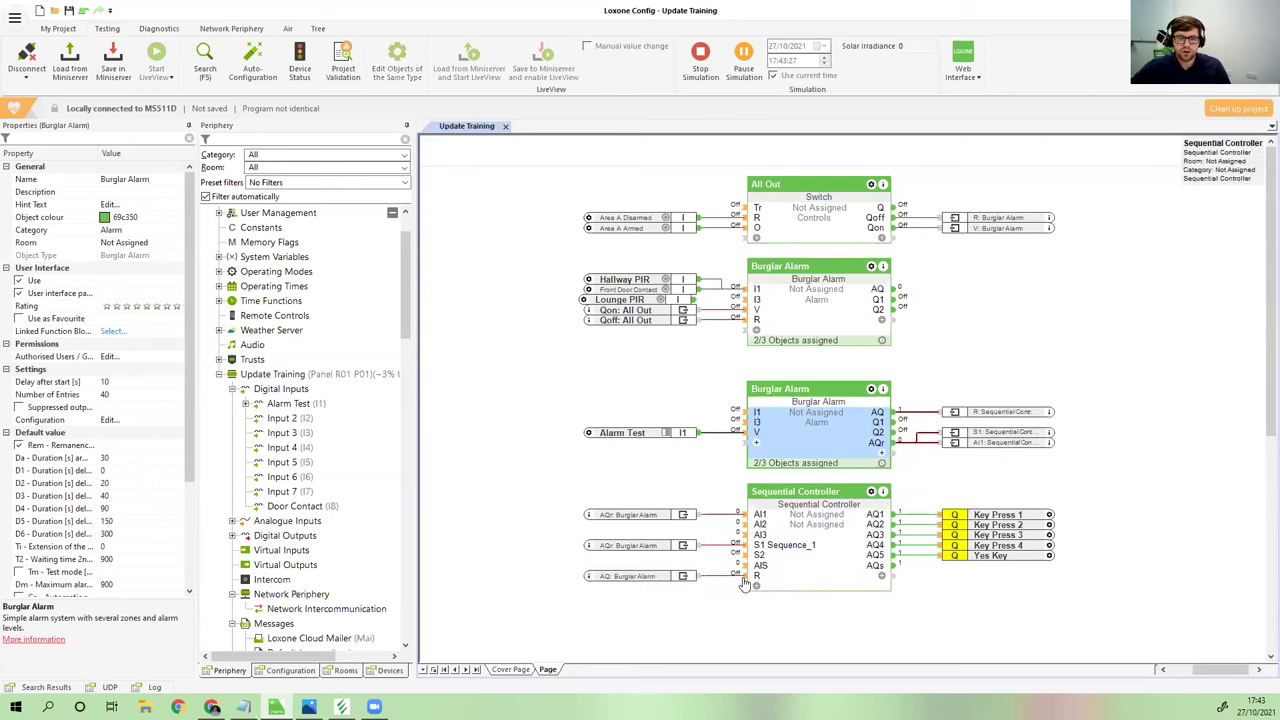
click(786, 625)
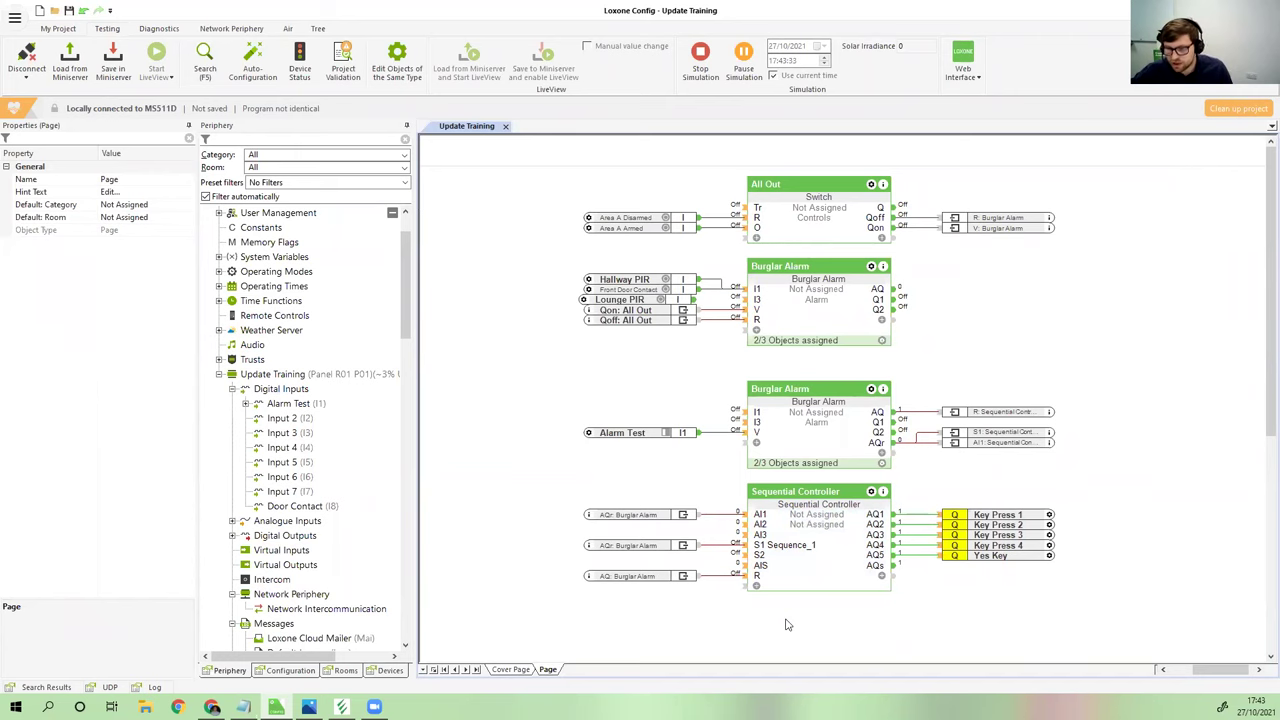
Edit the Sequential Controller's Sequence_1 code, replacing set with setpulse in the AQ1 to AQ5 lines
double_click(797, 558)
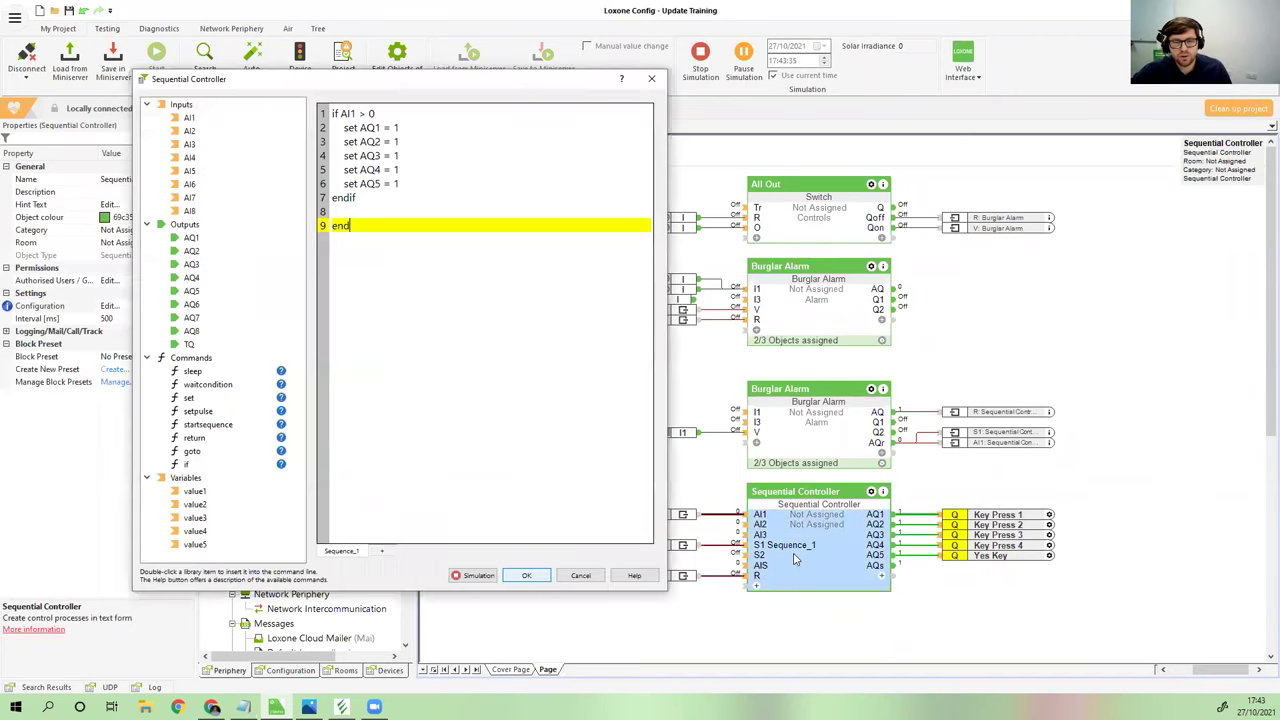
click(356, 127)
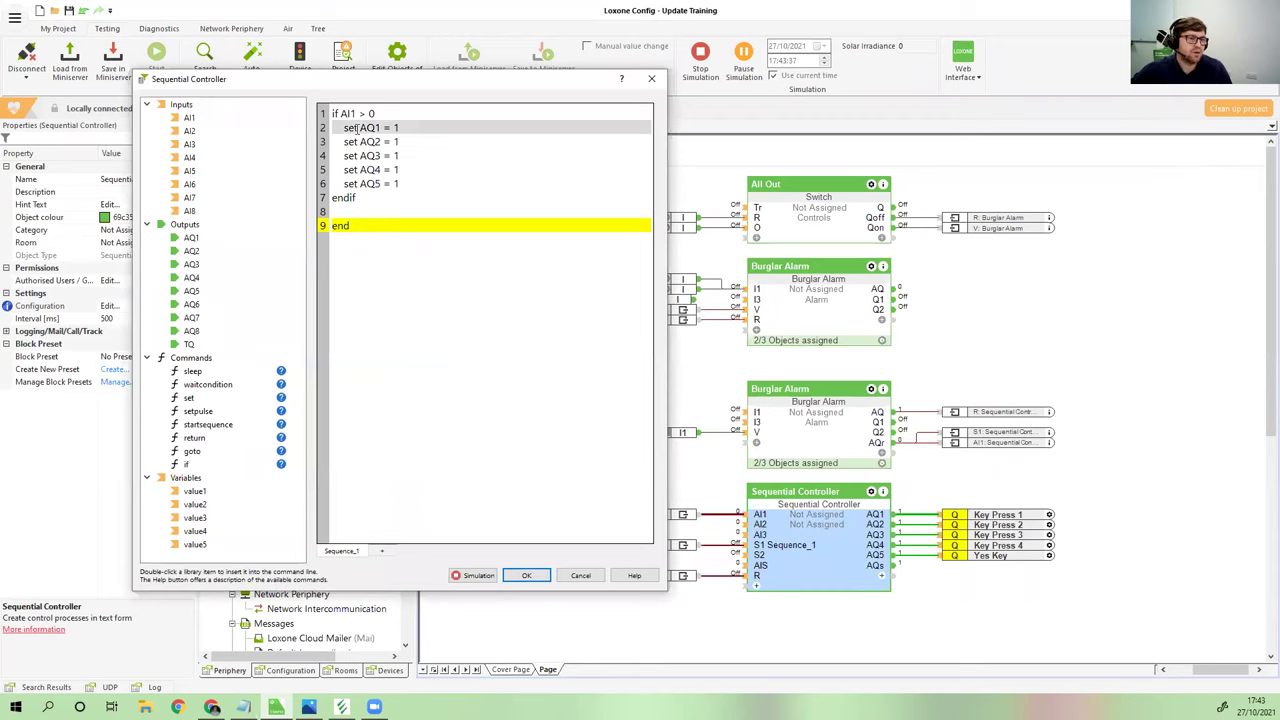
mouse_move(282, 413)
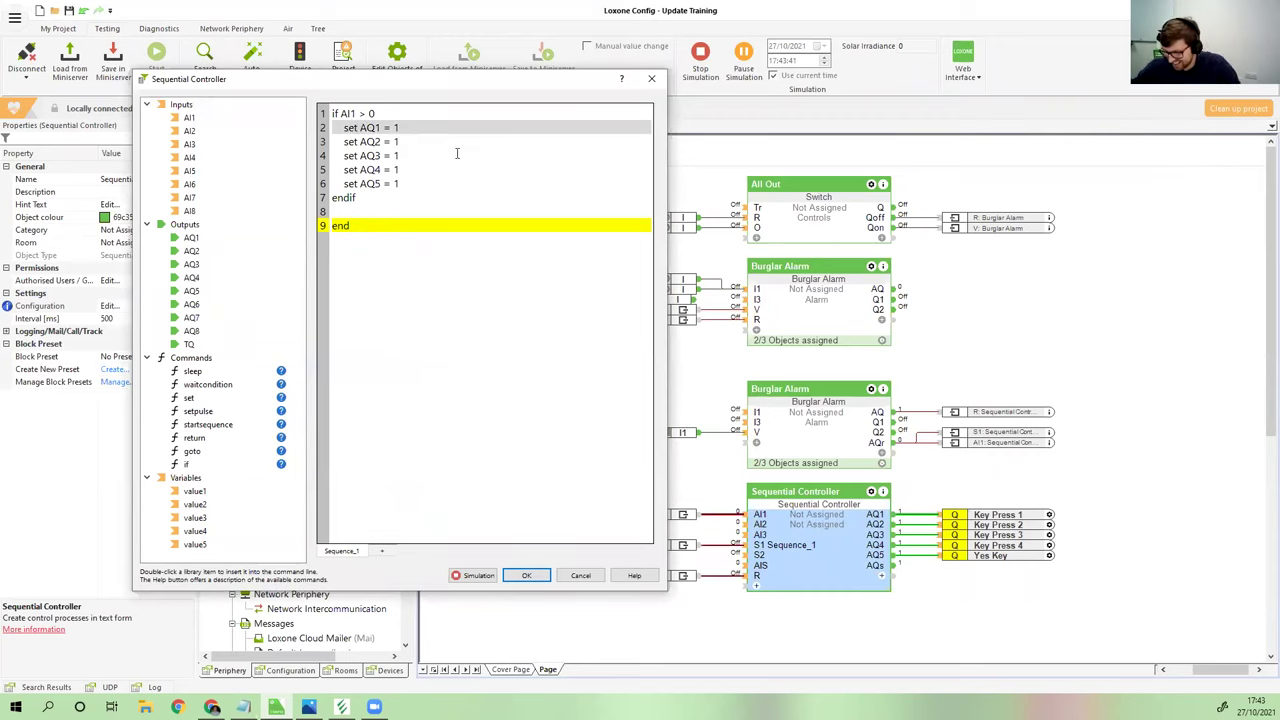
text(pulse)
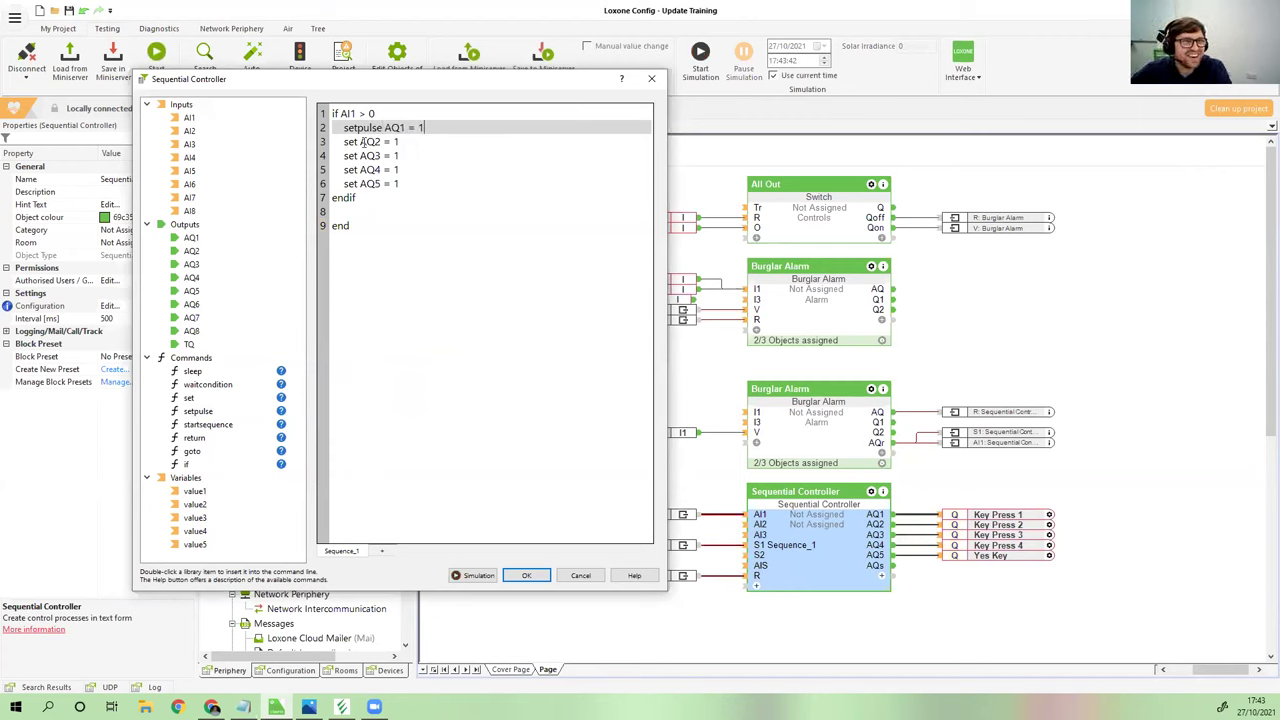
click(396, 136)
text(pulse)
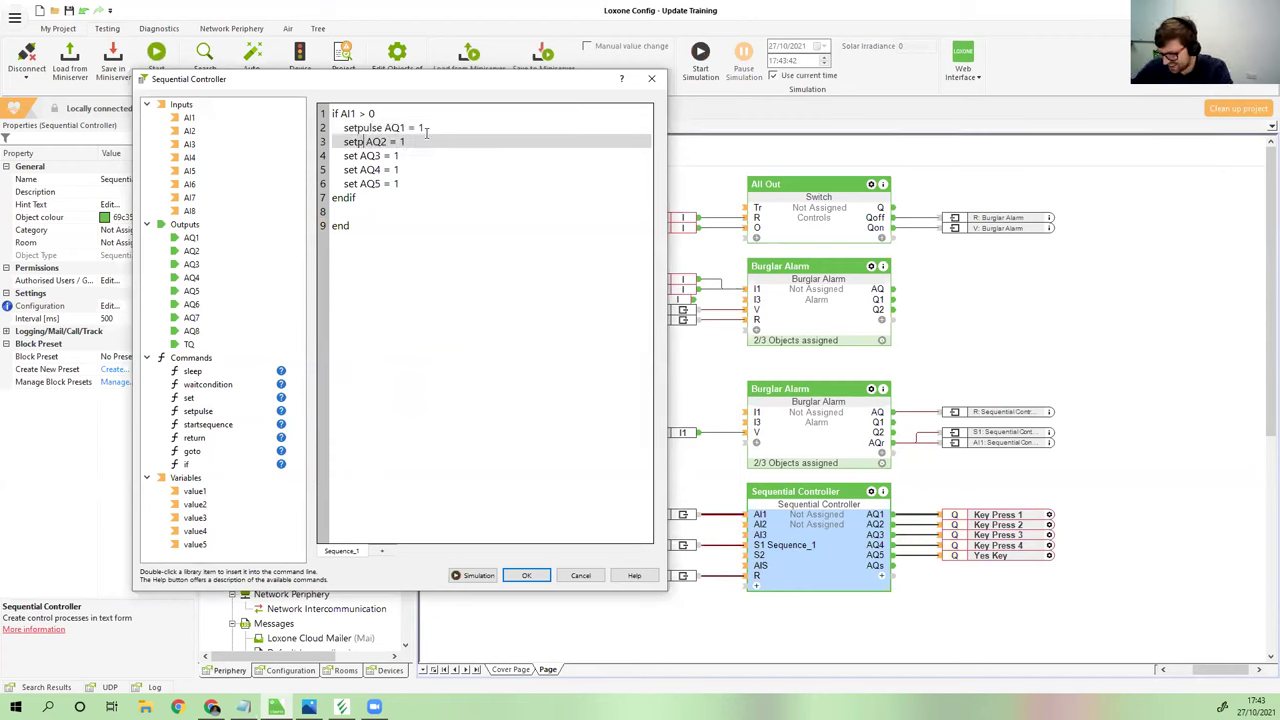
click(356, 155)
text(p)
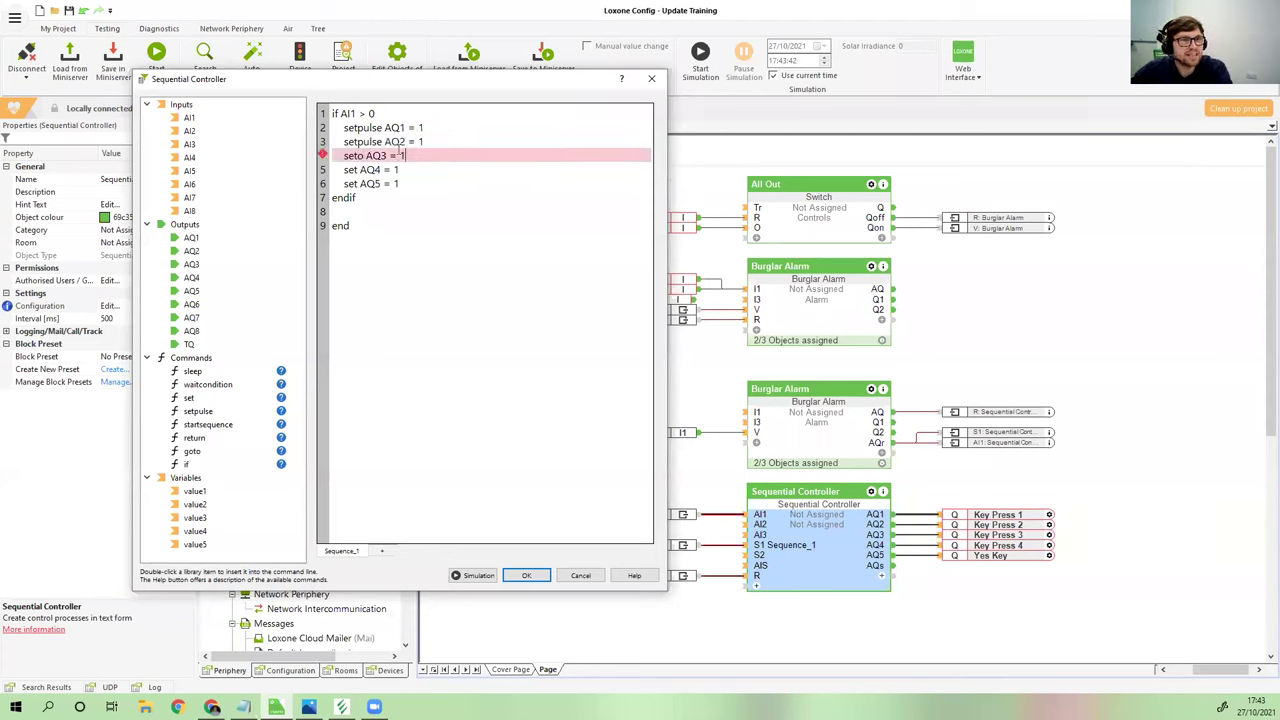
text(ulse)
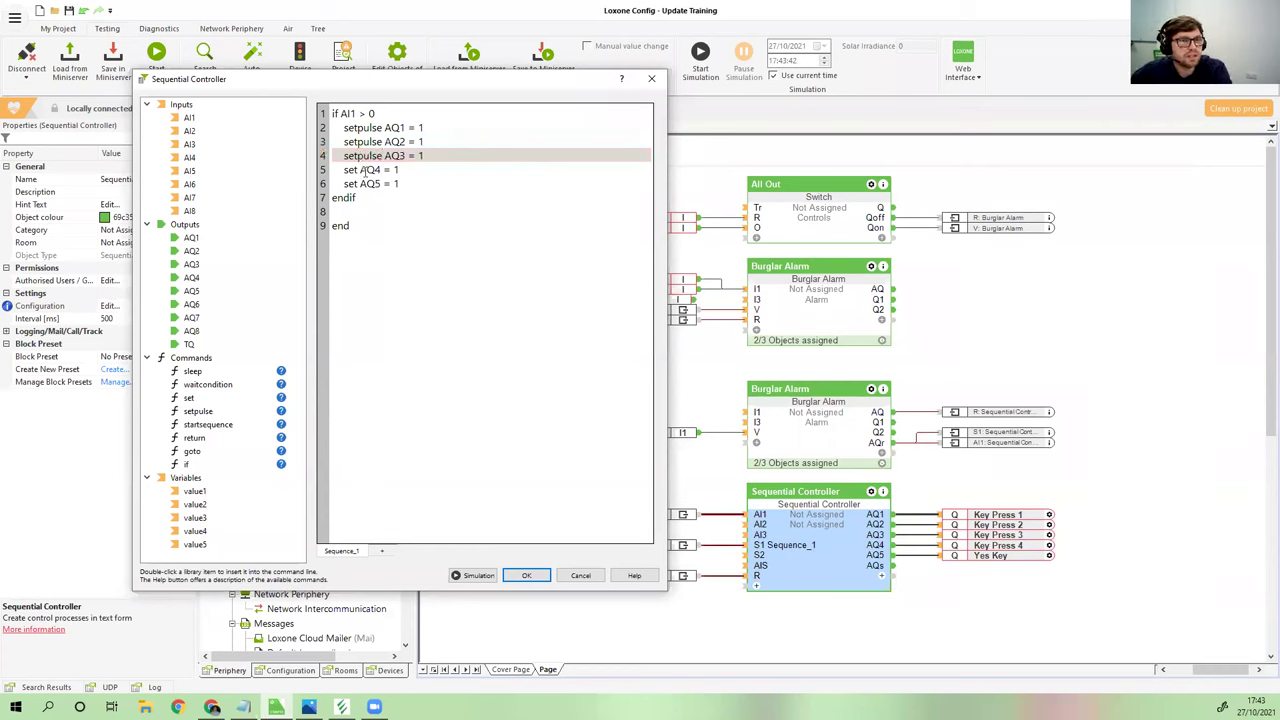
click(357, 170)
text(pulse)
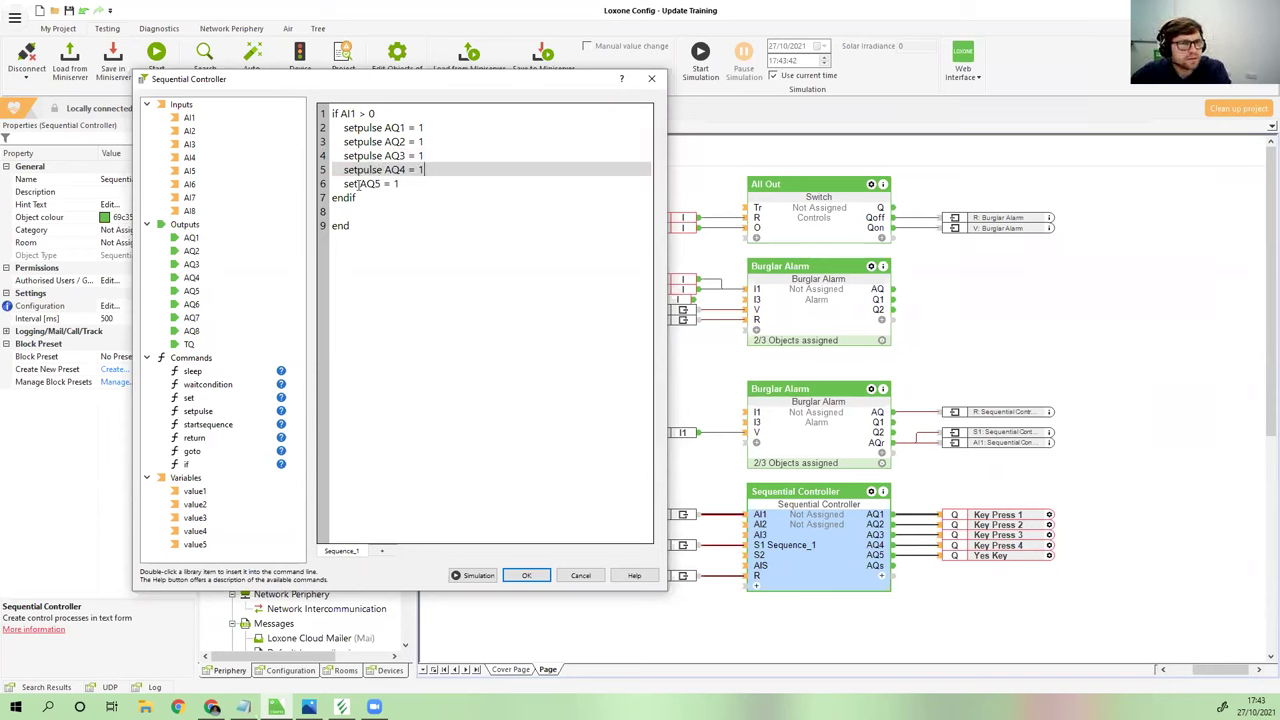
click(357, 184)
text(pulse)
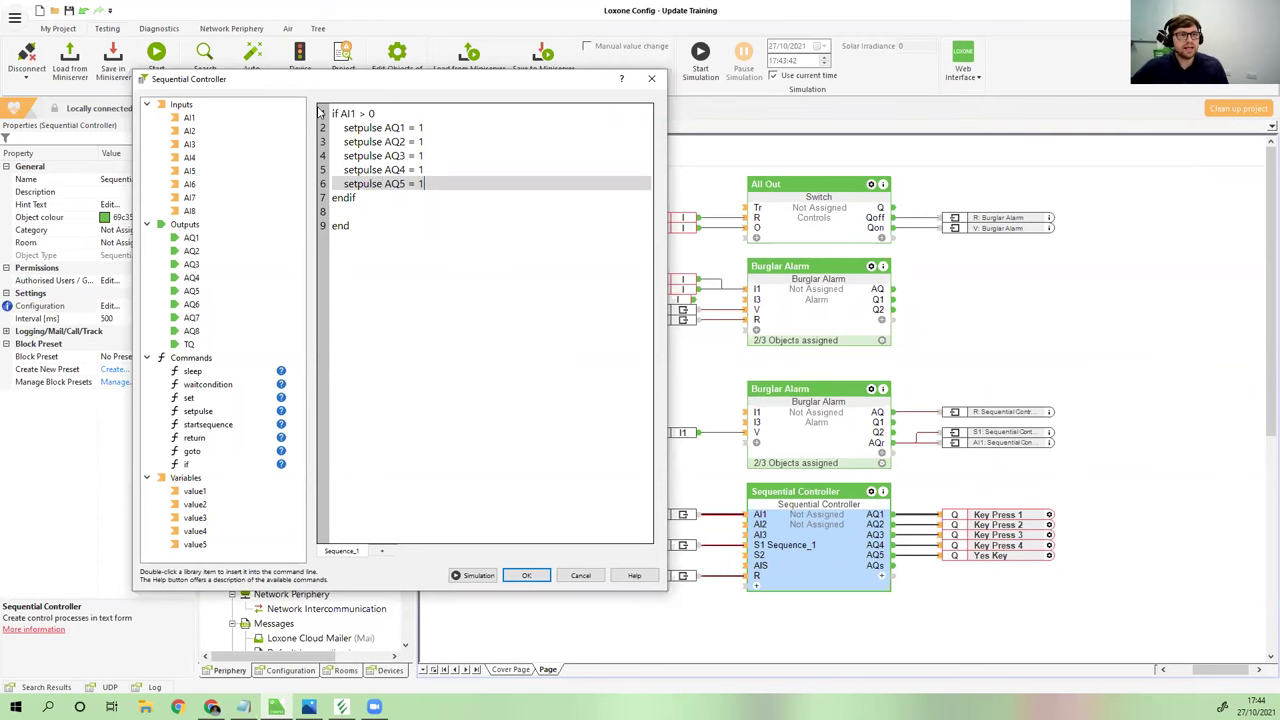
Simulate the edited sequence by triggering the Alarm Test input, and inspect the copied Burglar Alarm's output values
drag(312, 84, 236, 50)
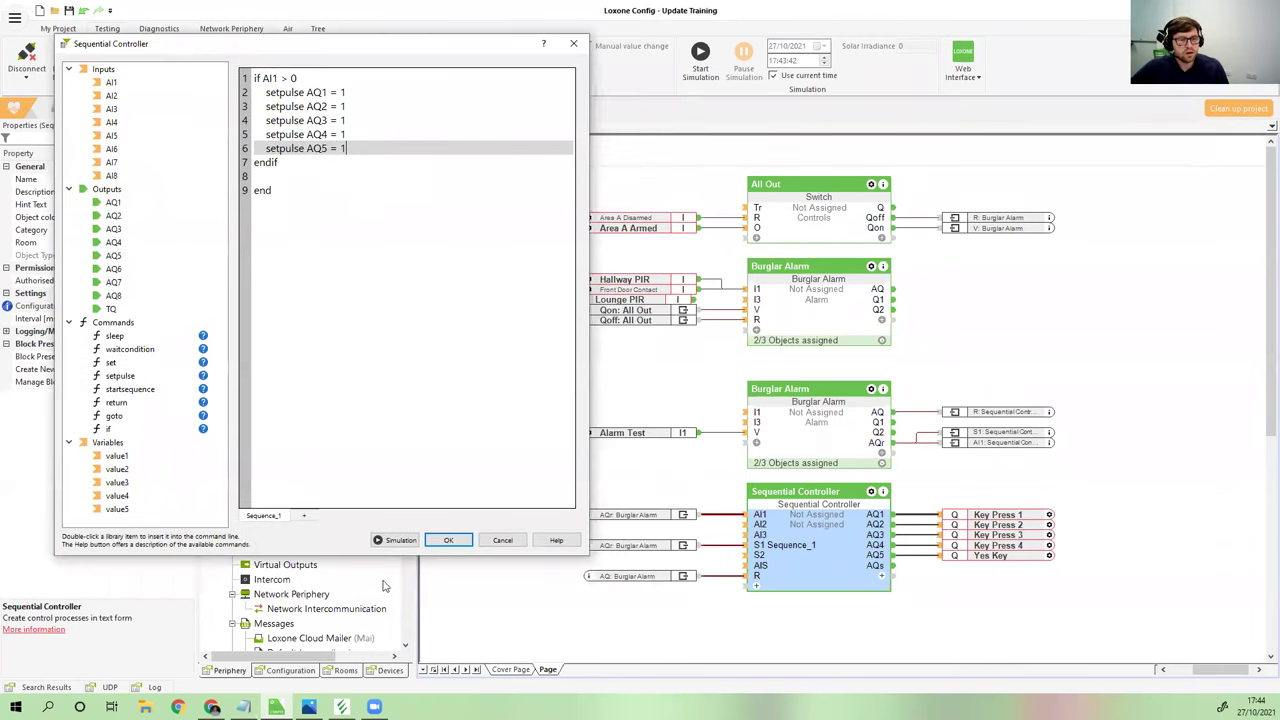
click(390, 541)
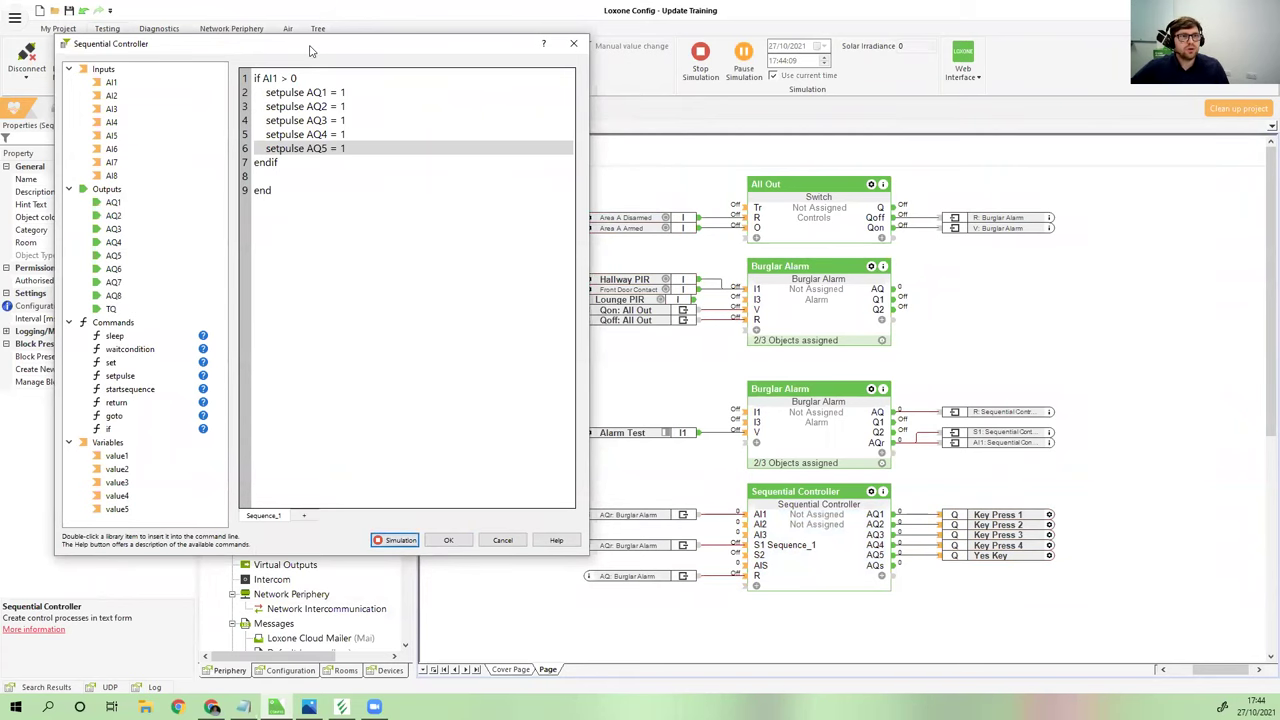
drag(306, 50, 258, 54)
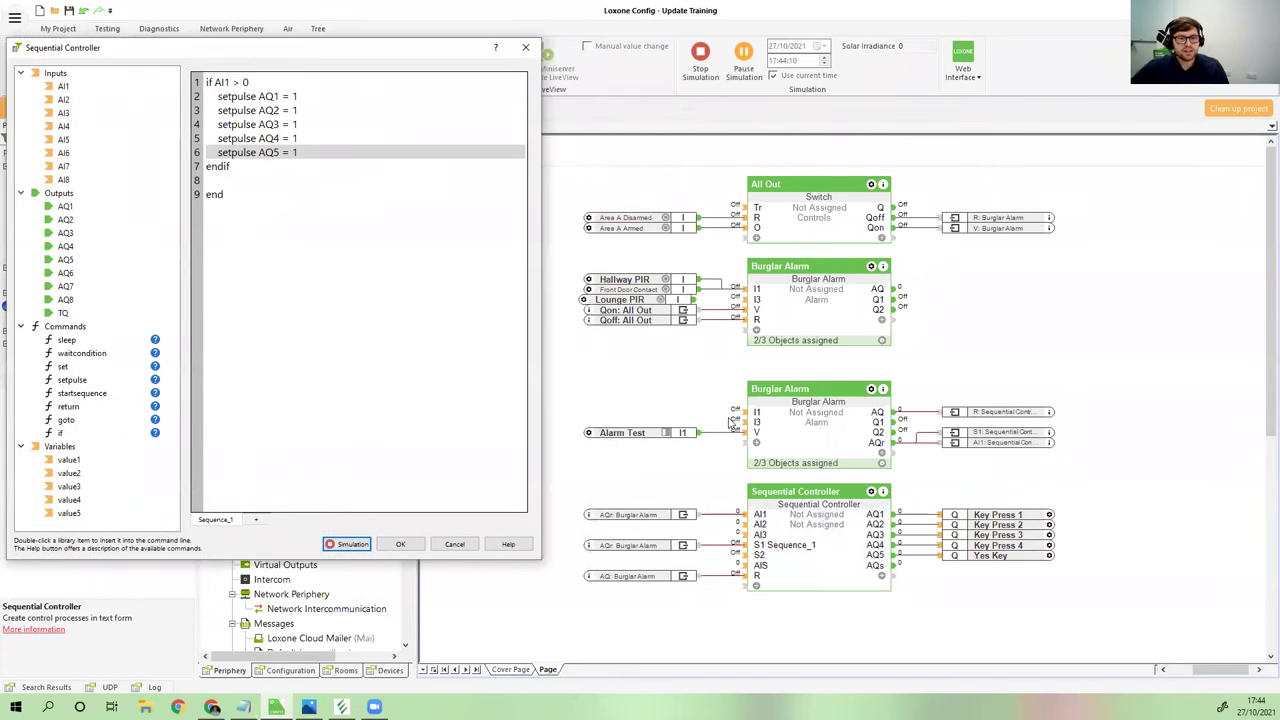
click(666, 432)
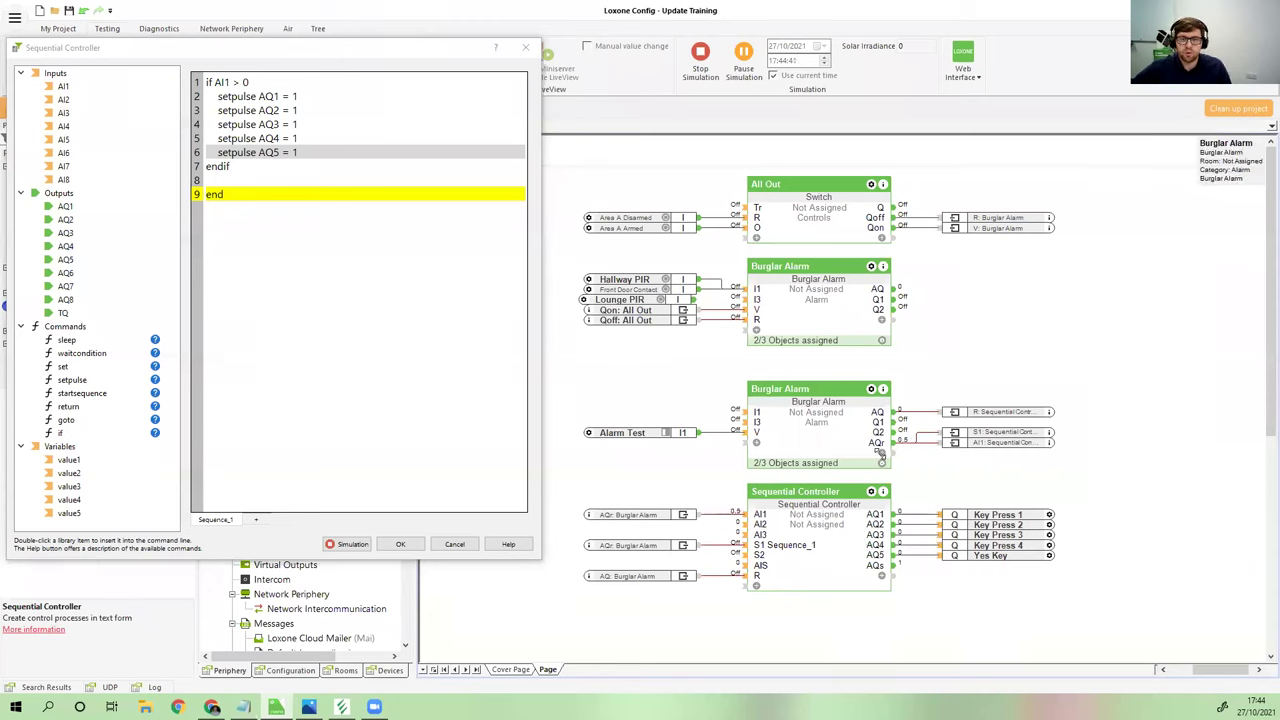
click(881, 453)
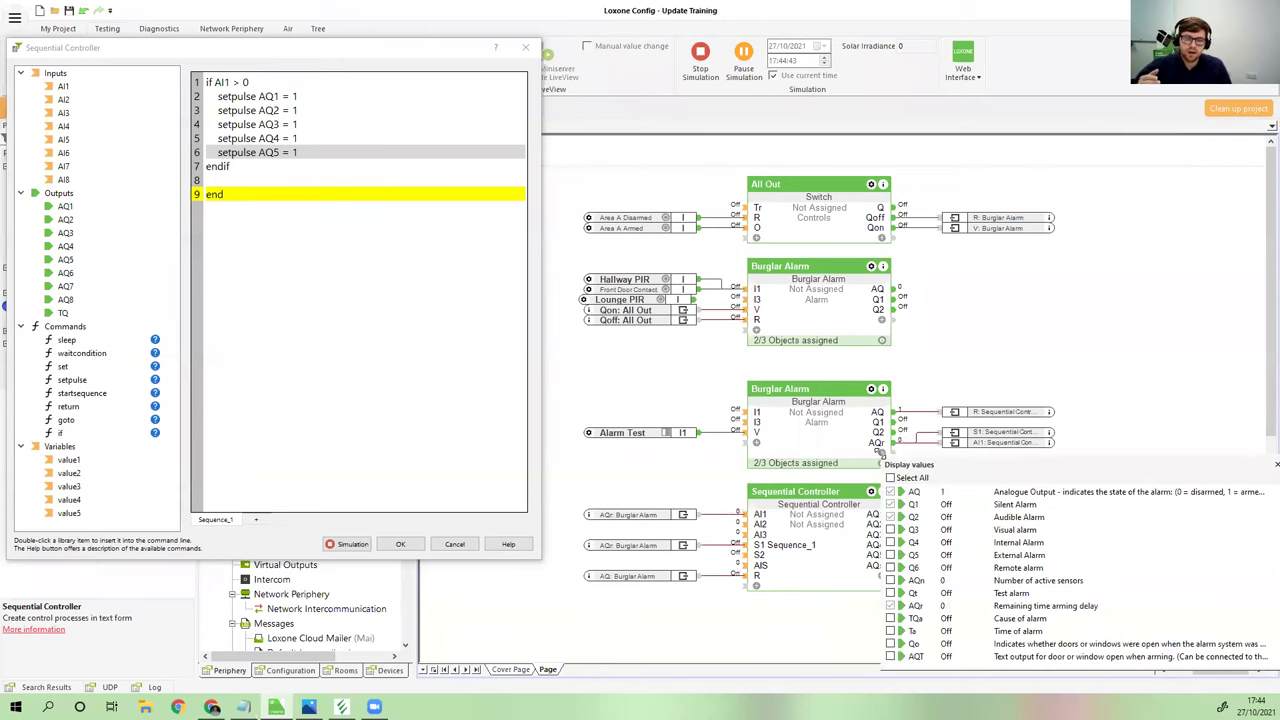
click(996, 318)
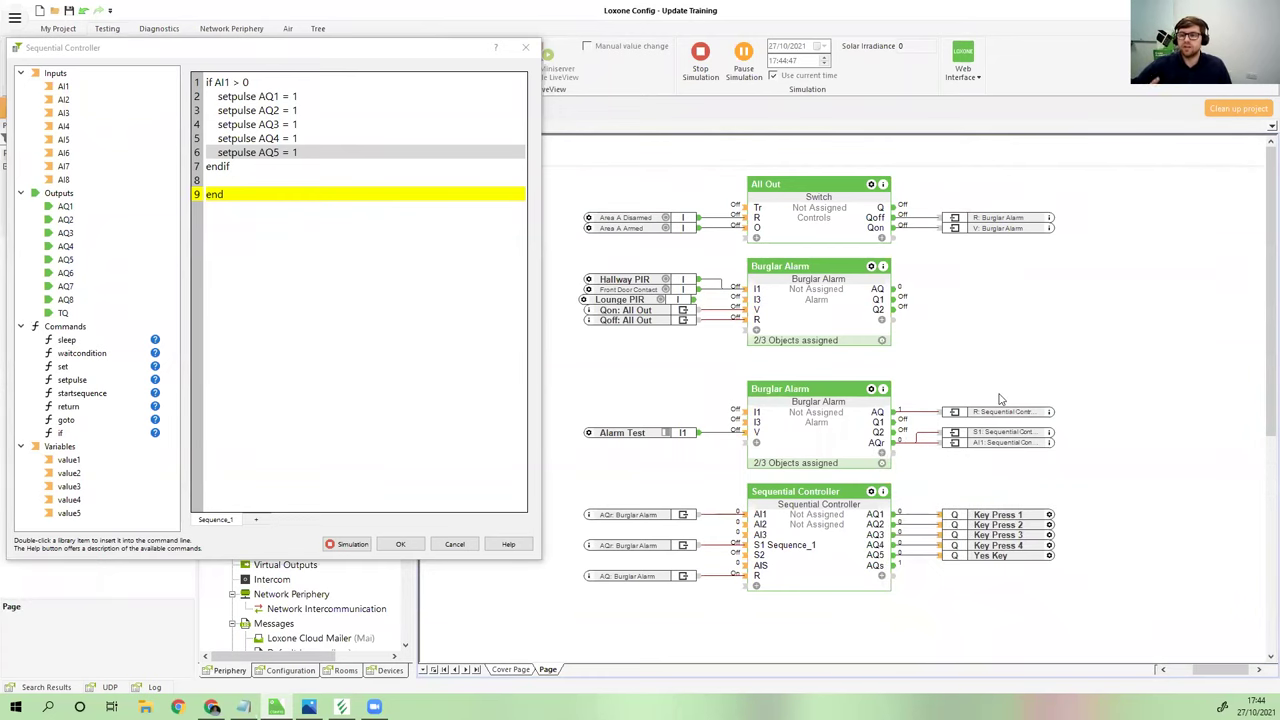
Accept the edited Sequential Controller code and stop the simulation
drag(178, 60, 278, 122)
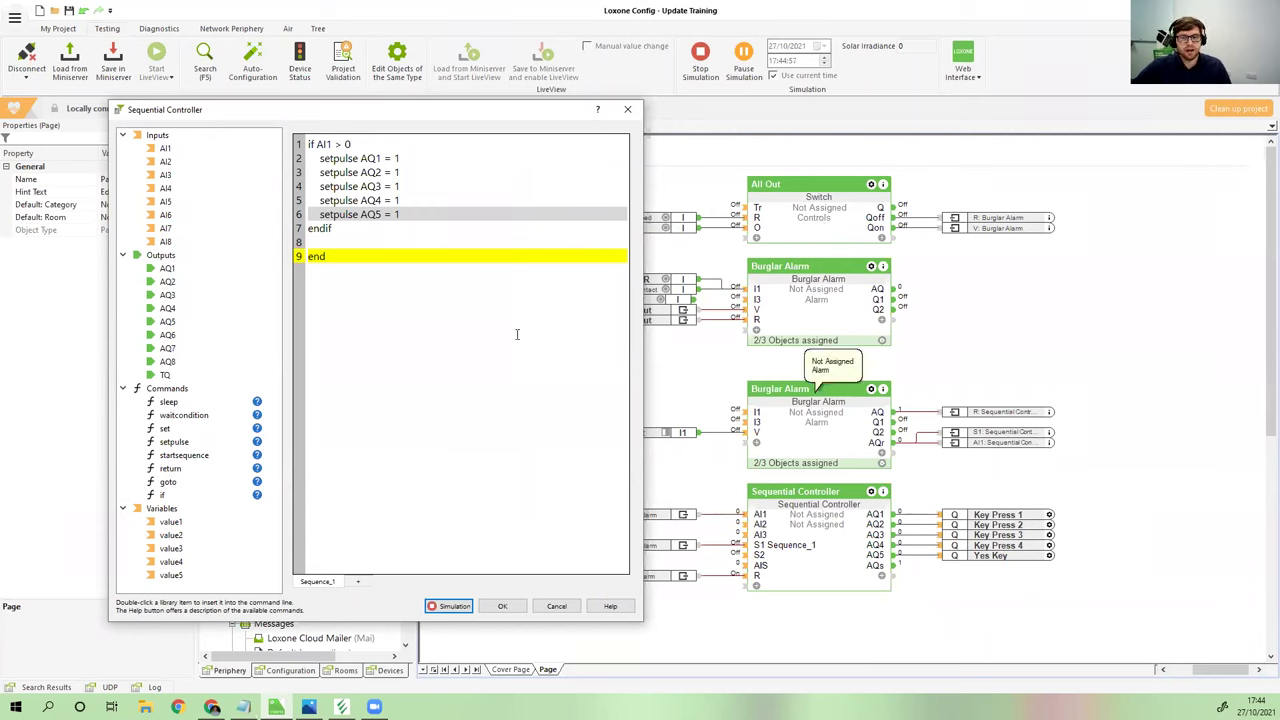
click(502, 606)
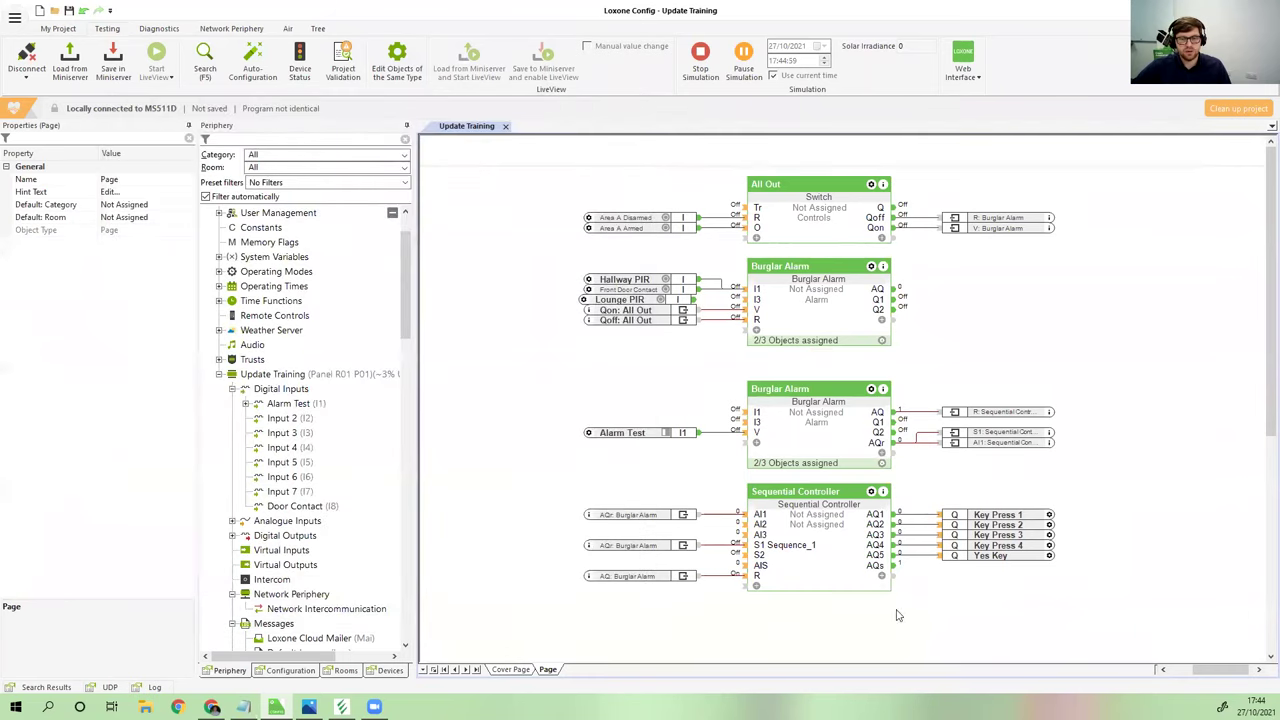
click(658, 579)
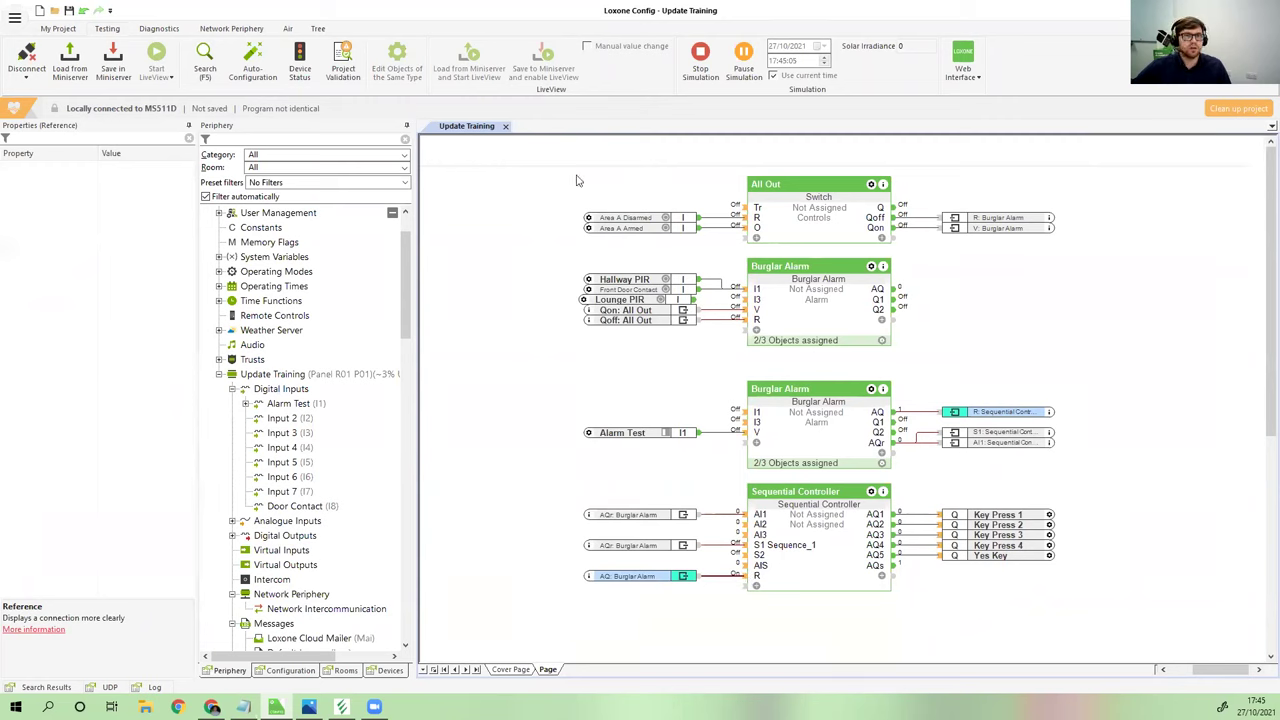
click(701, 58)
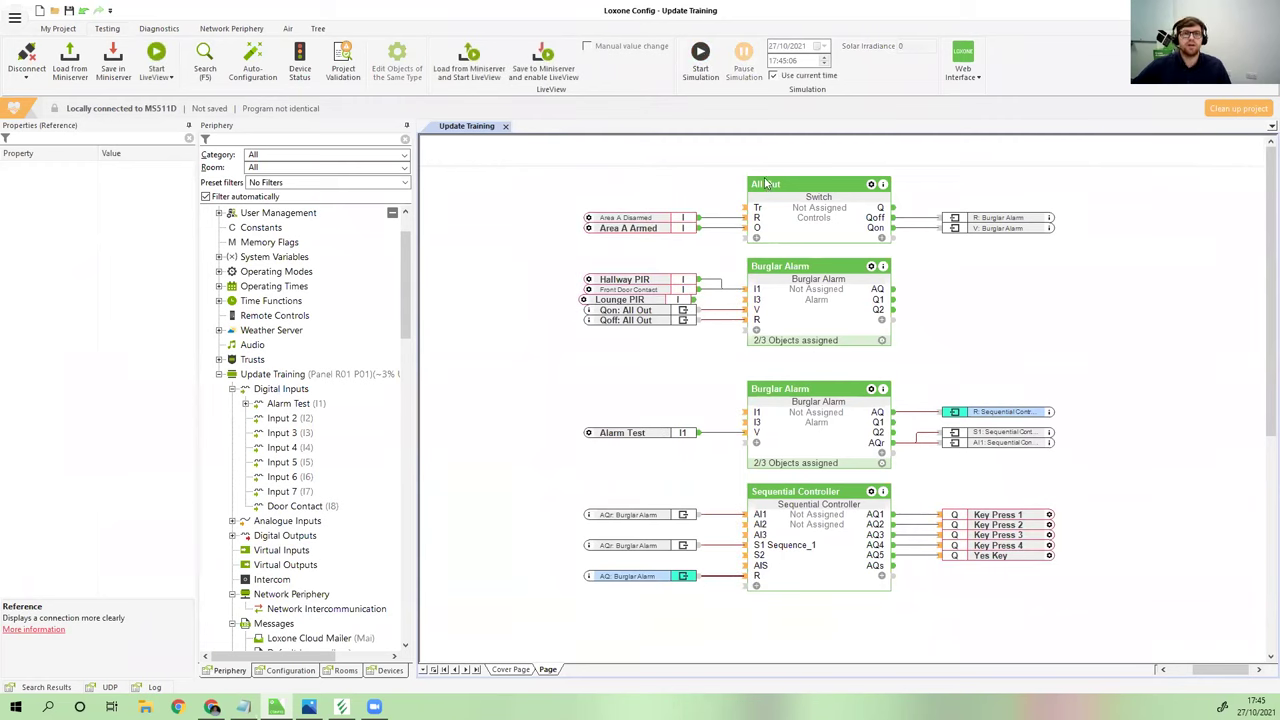
click(1104, 378)
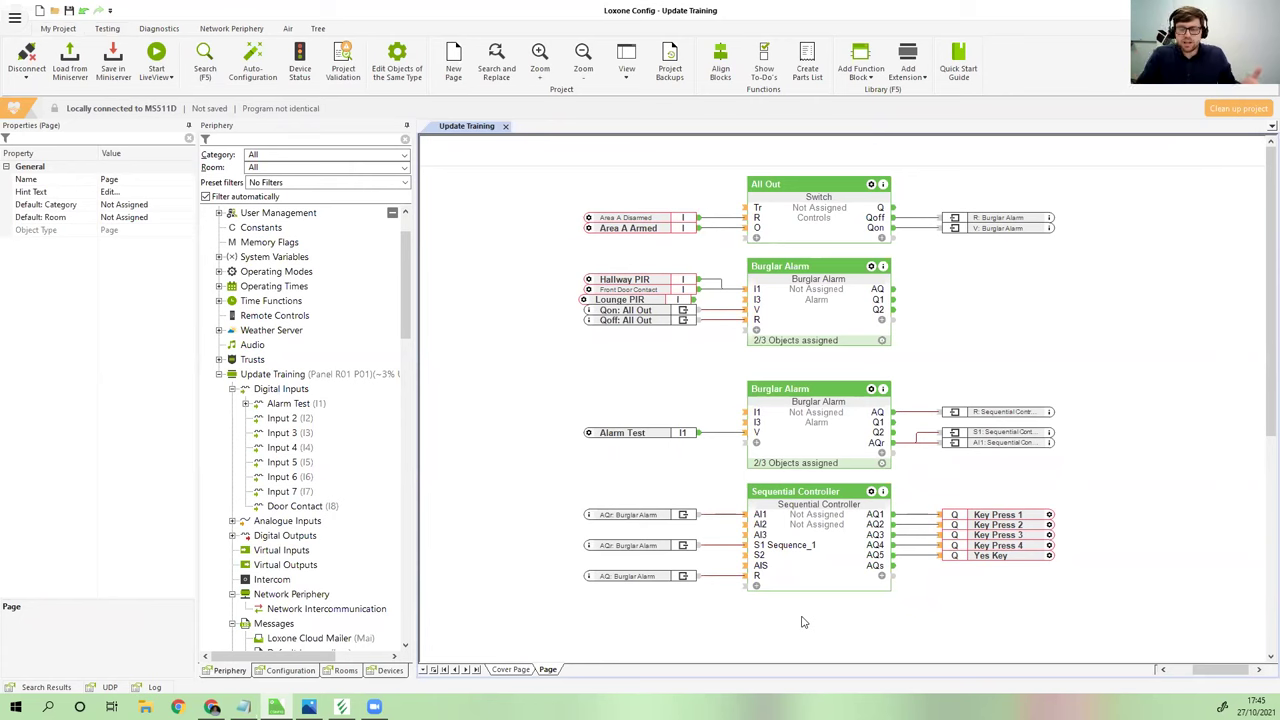
Add a Lighting Controller function block below the Sequential Controller
scroll(307, 505, down, 15)
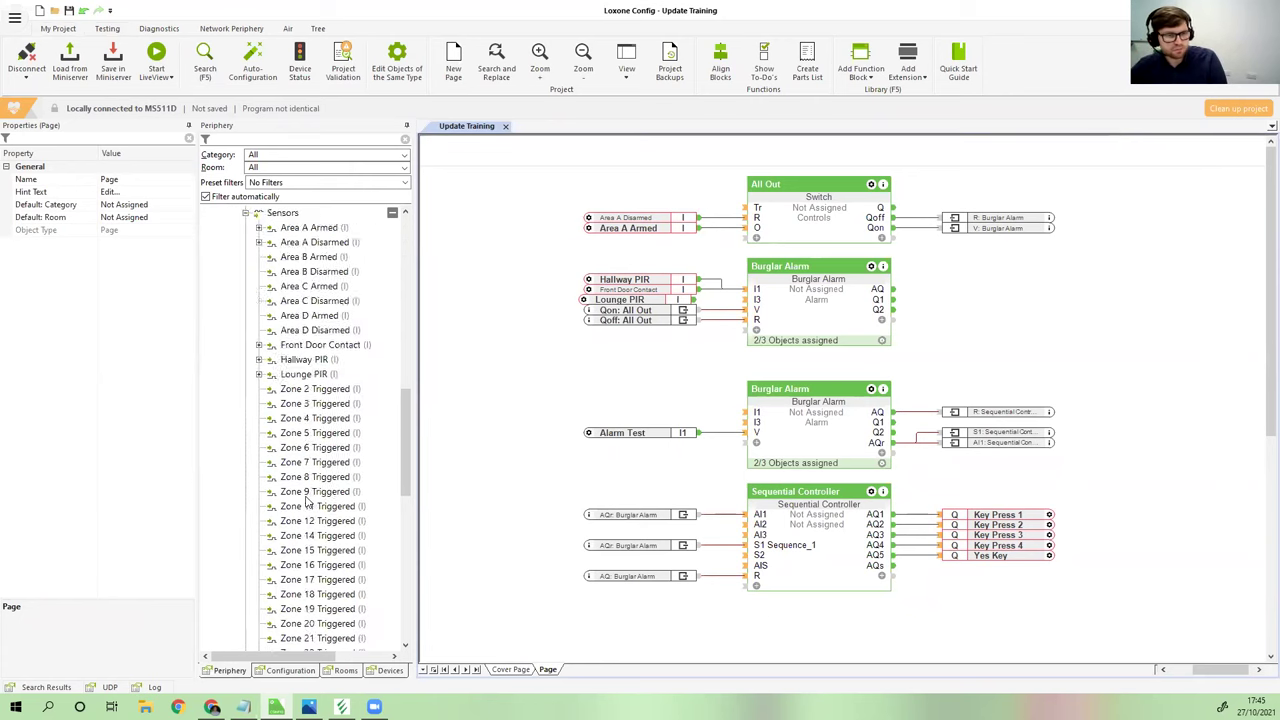
scroll(307, 505, up, 5)
scroll(307, 505, down, 1)
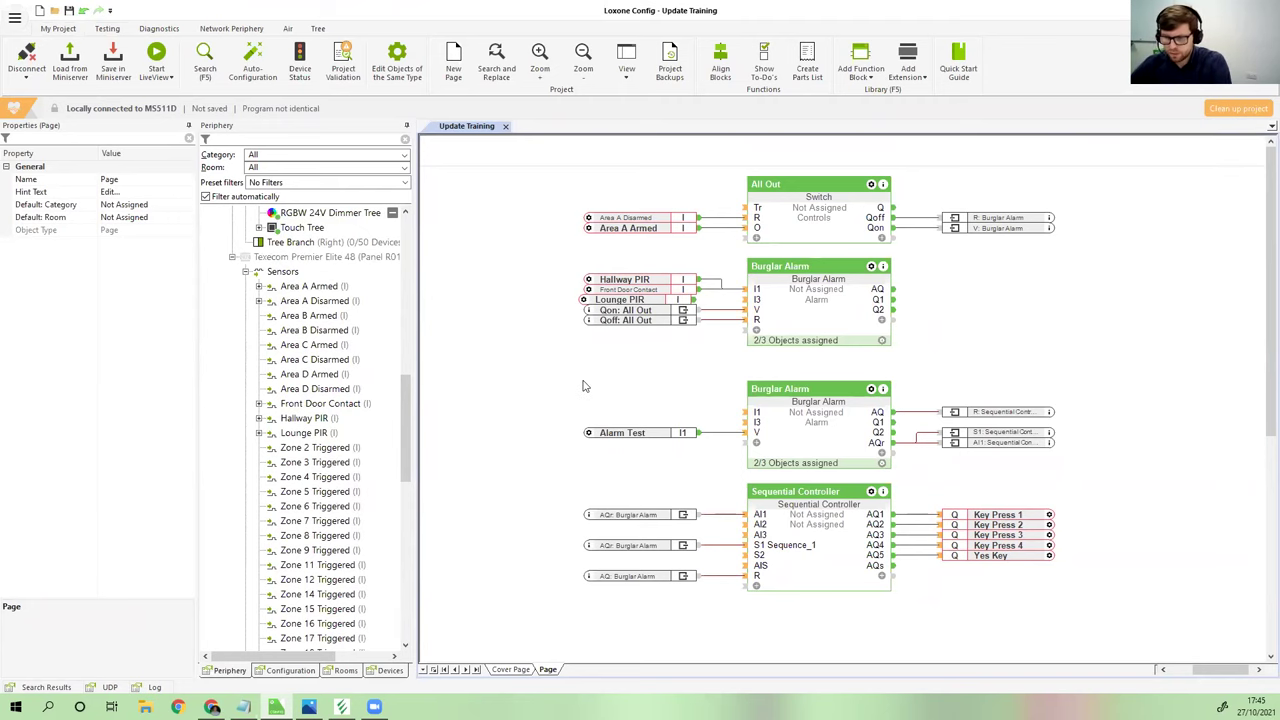
scroll(585, 386, down, 4)
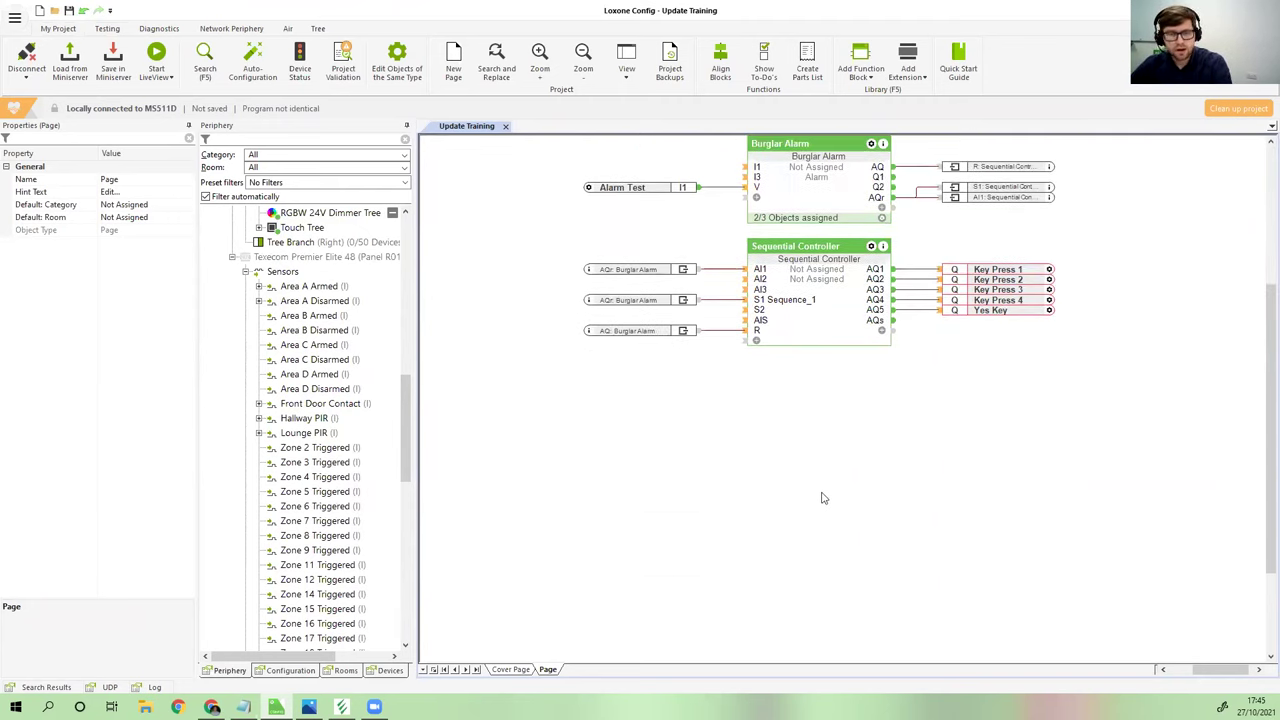
click(858, 55)
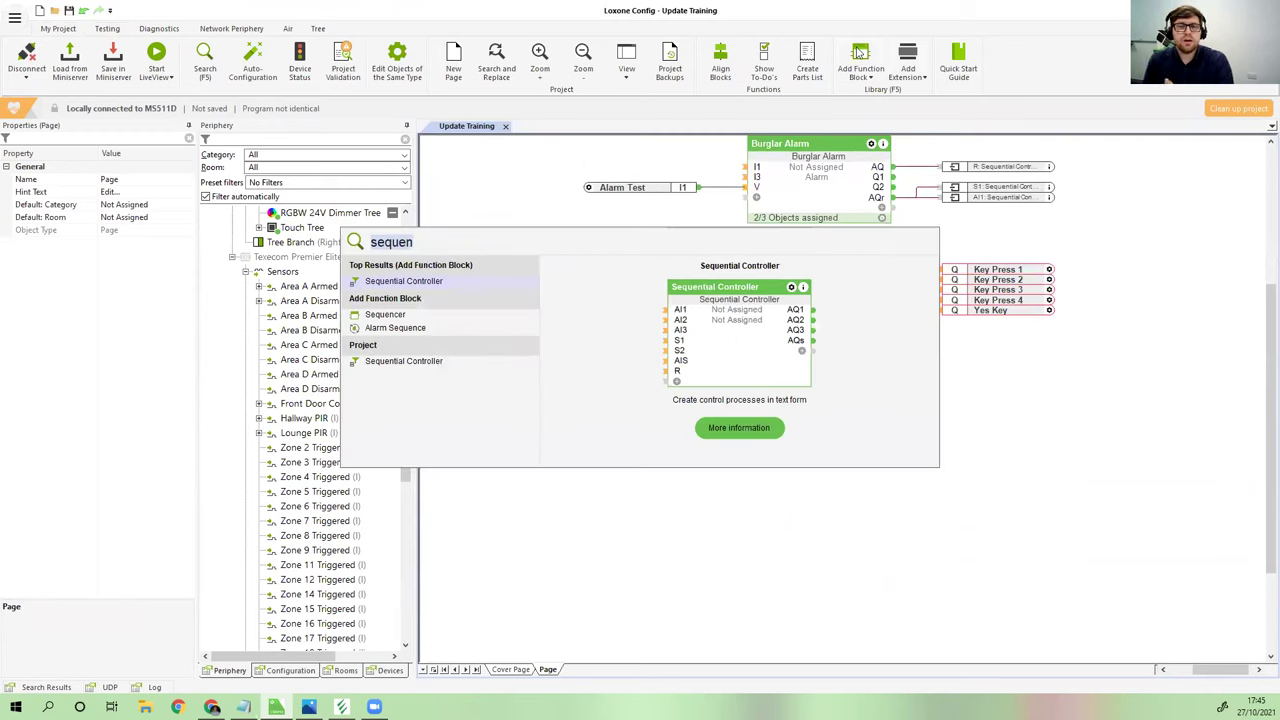
text(light)
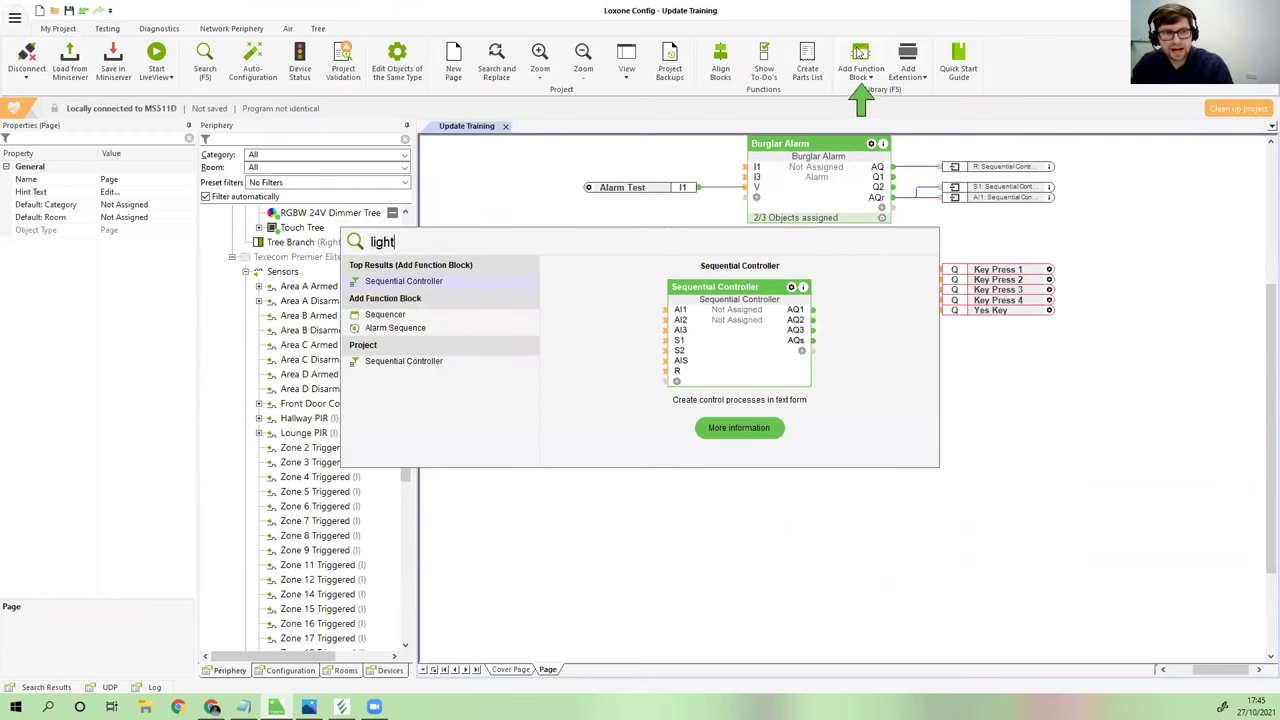
key(Return)
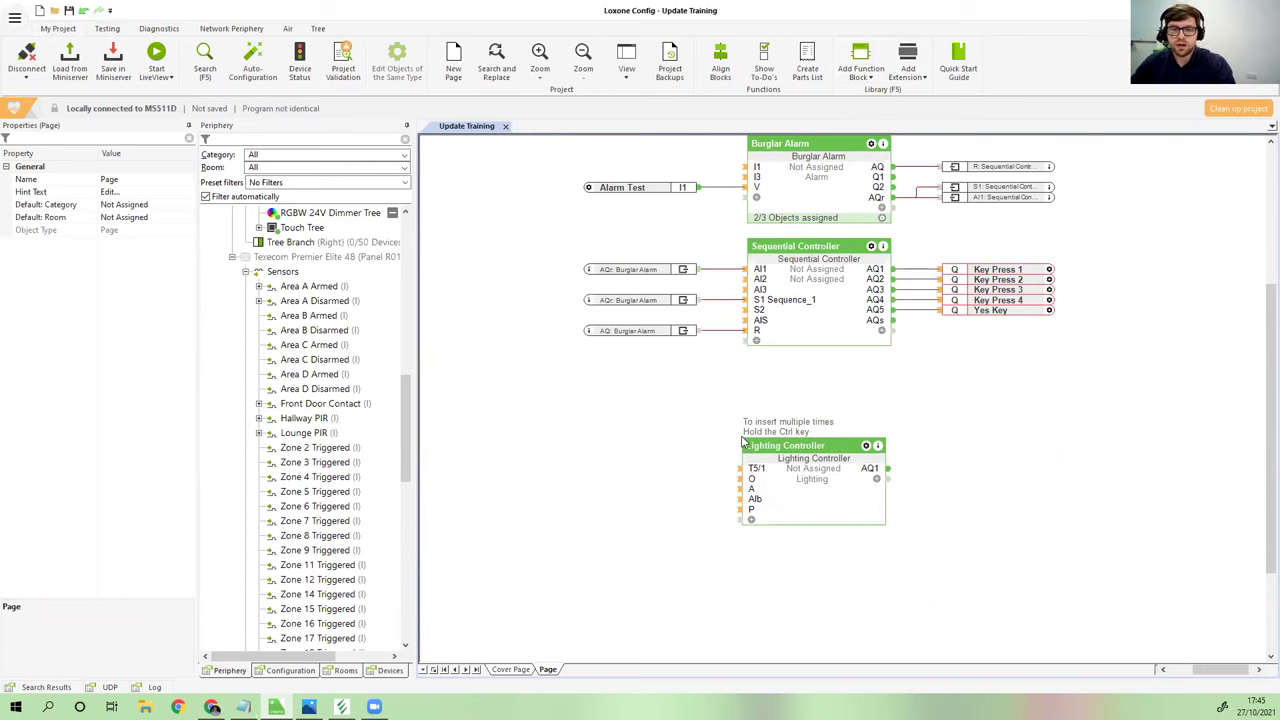
click(742, 441)
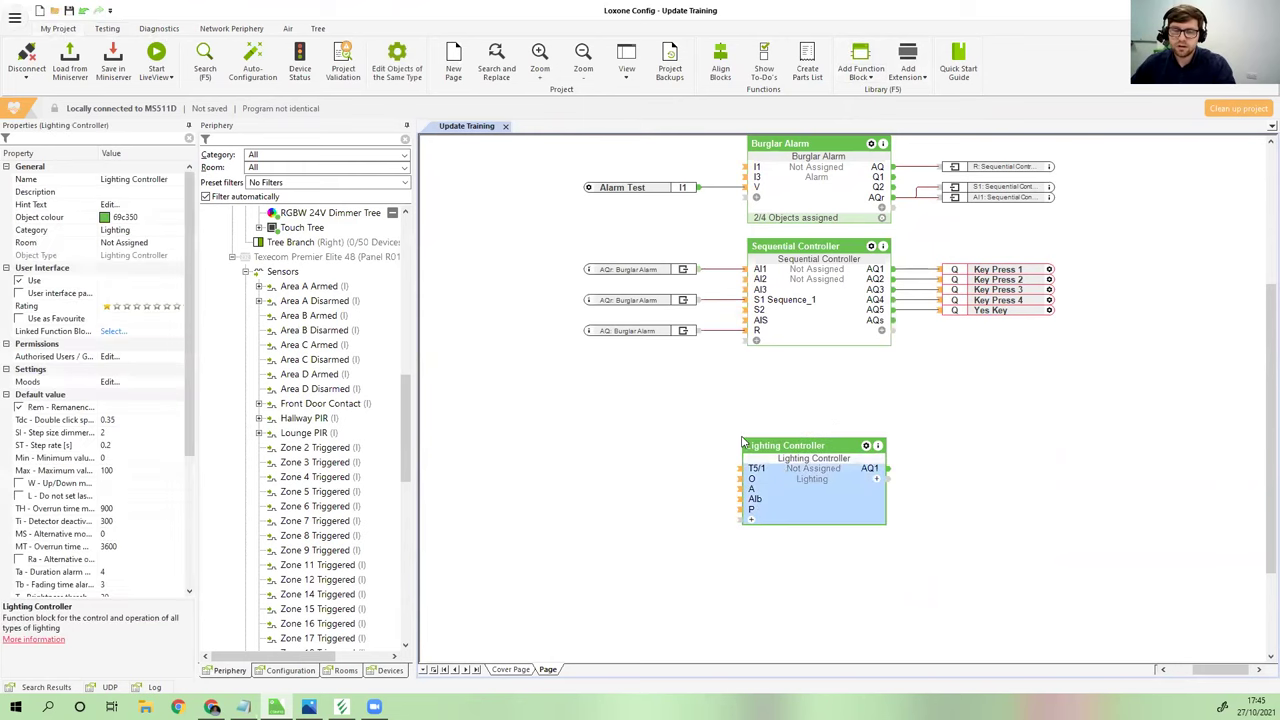
click(643, 436)
Connect the Hallway PIR sensor to the Lighting Controller's motion sensor input Mv
scroll(640, 434, up, 3)
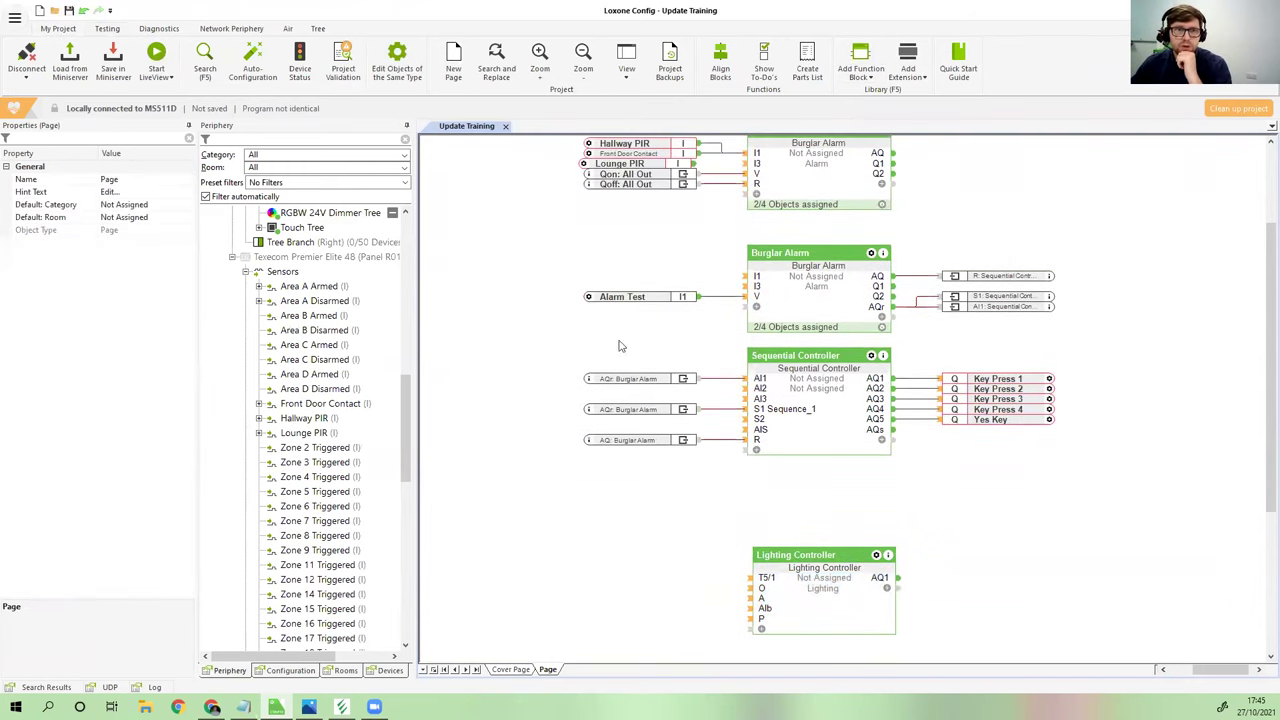
click(636, 144)
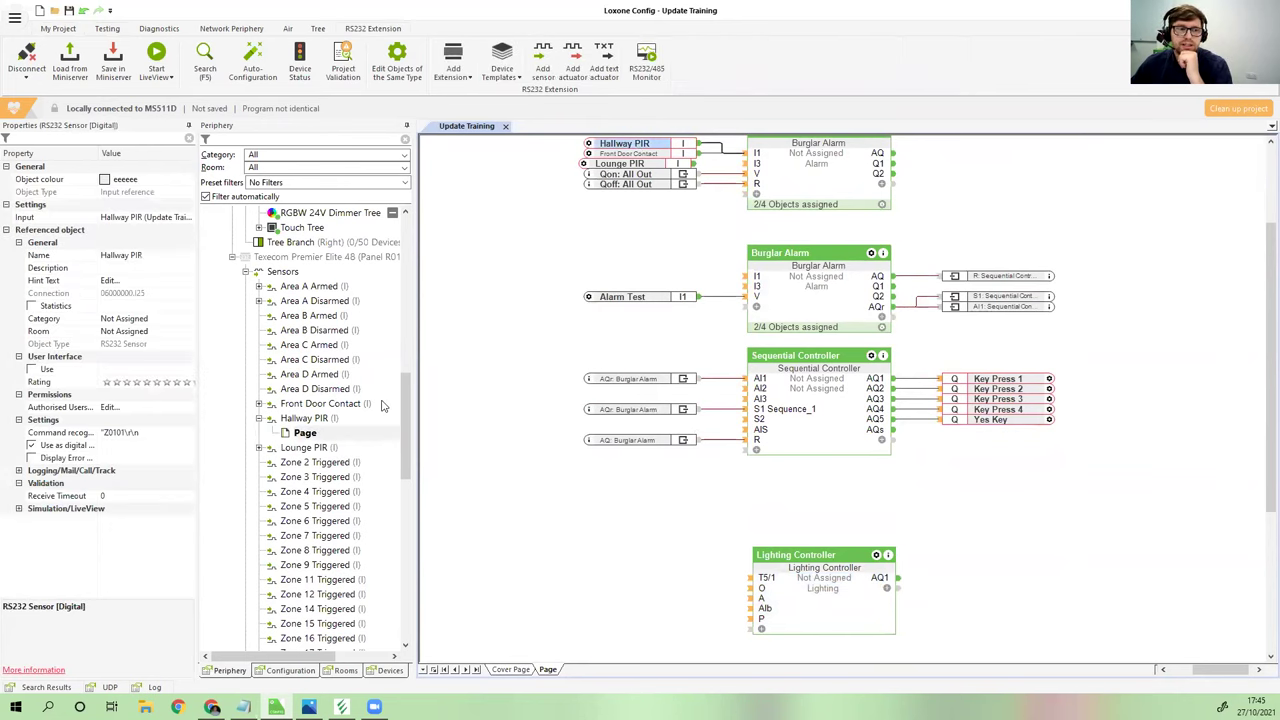
scroll(500, 470, down, 4)
drag(306, 418, 713, 476)
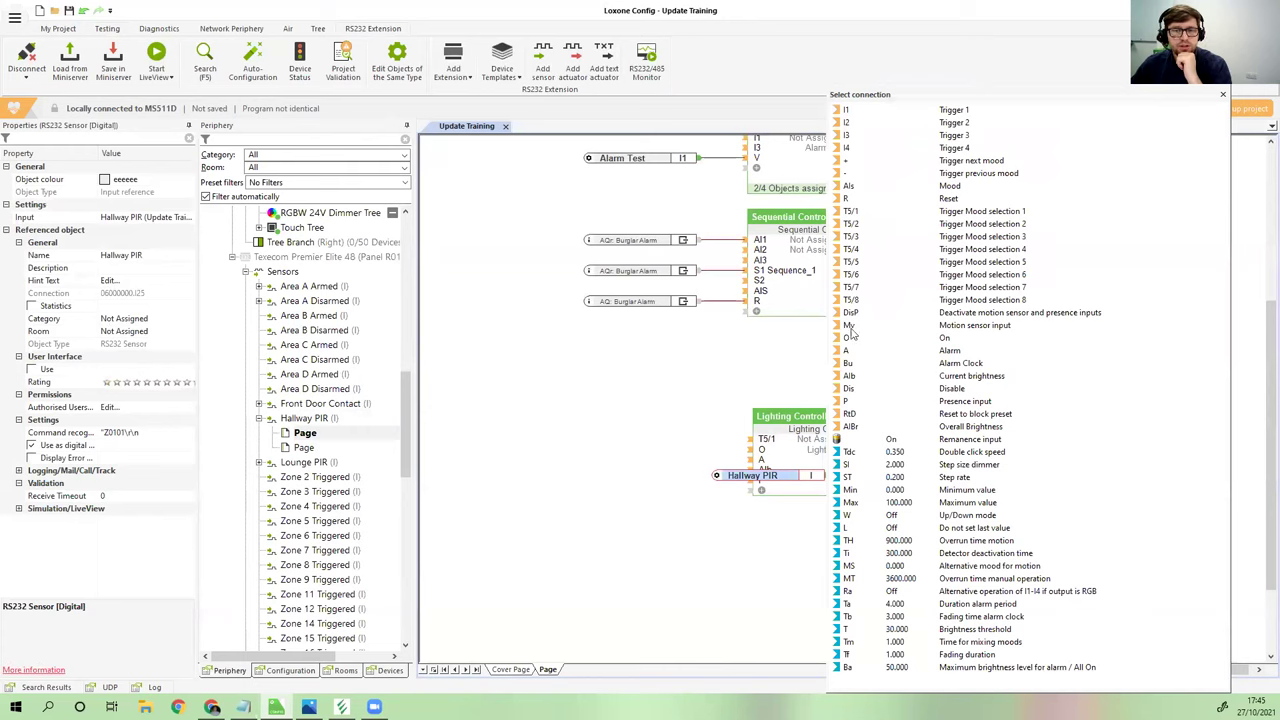
click(851, 330)
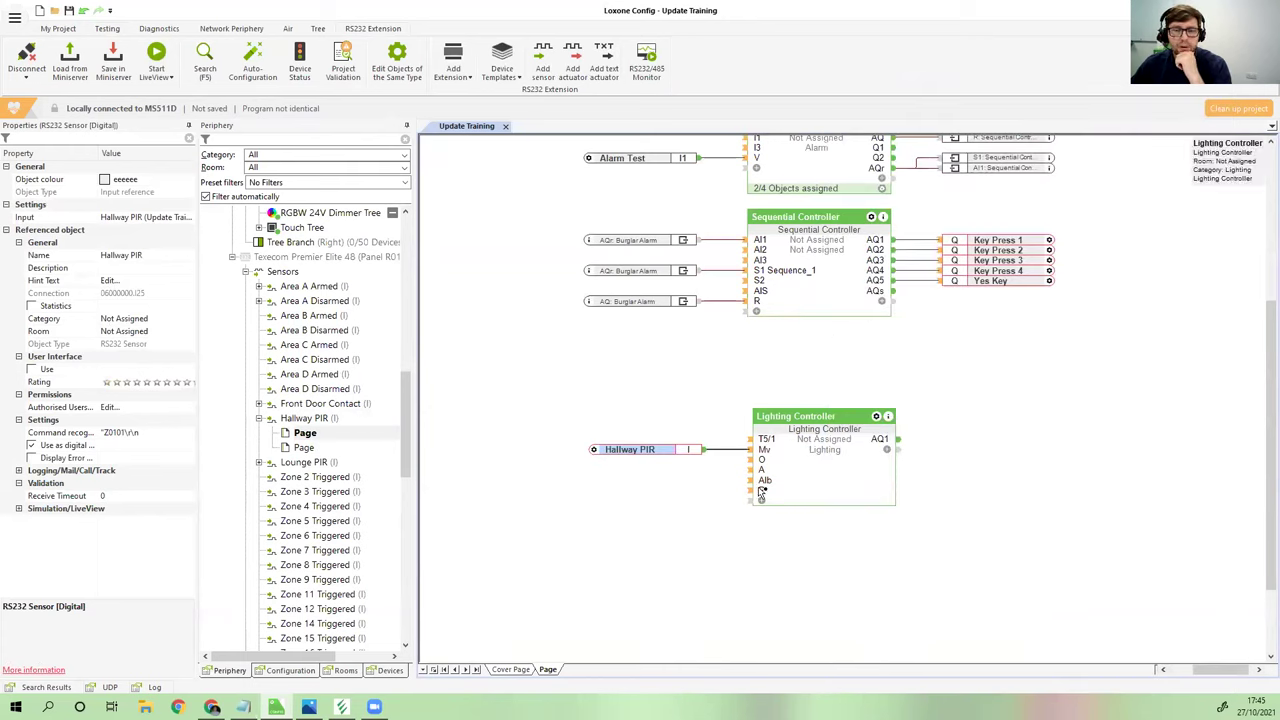
click(854, 540)
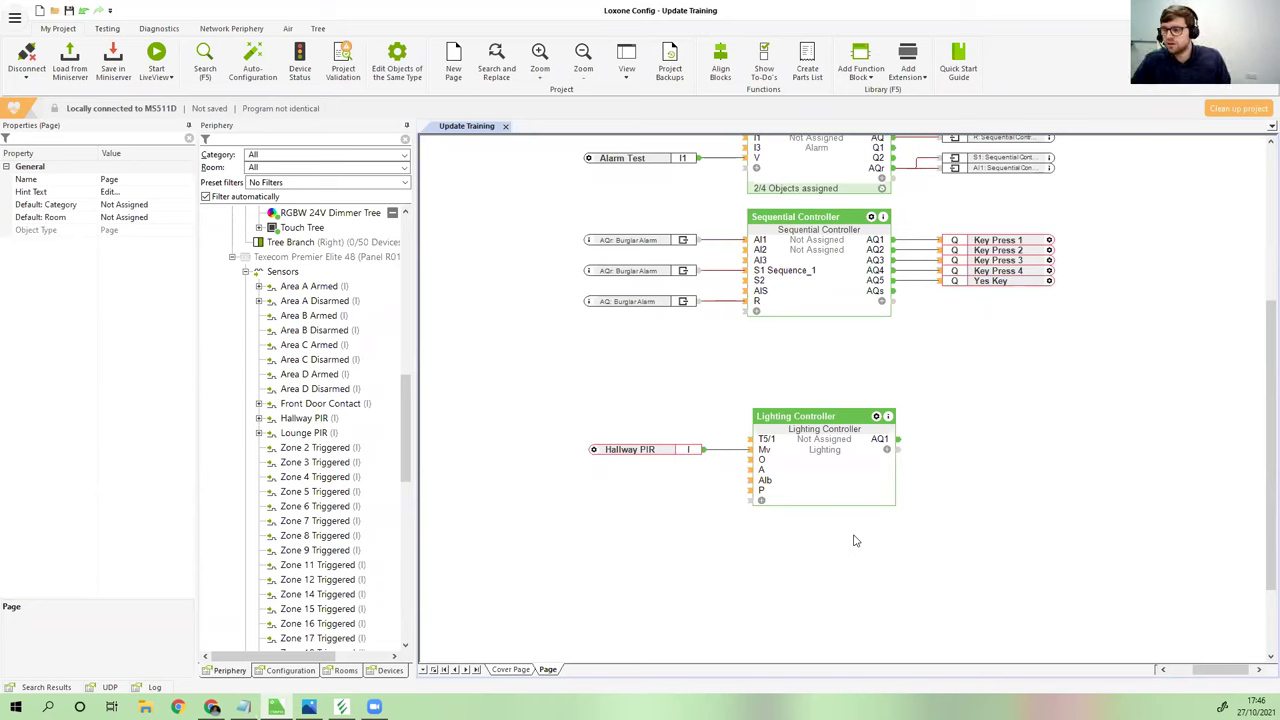
click(812, 482)
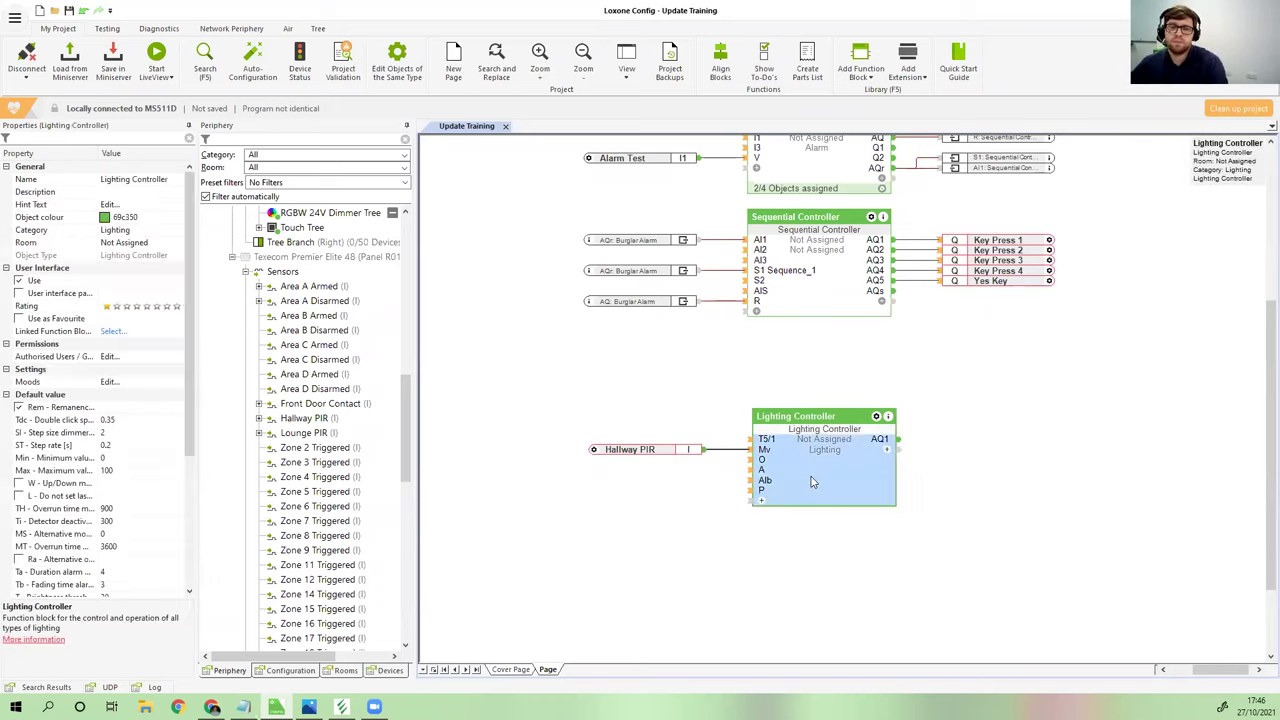
click(797, 386)
scroll(800, 386, up, 5)
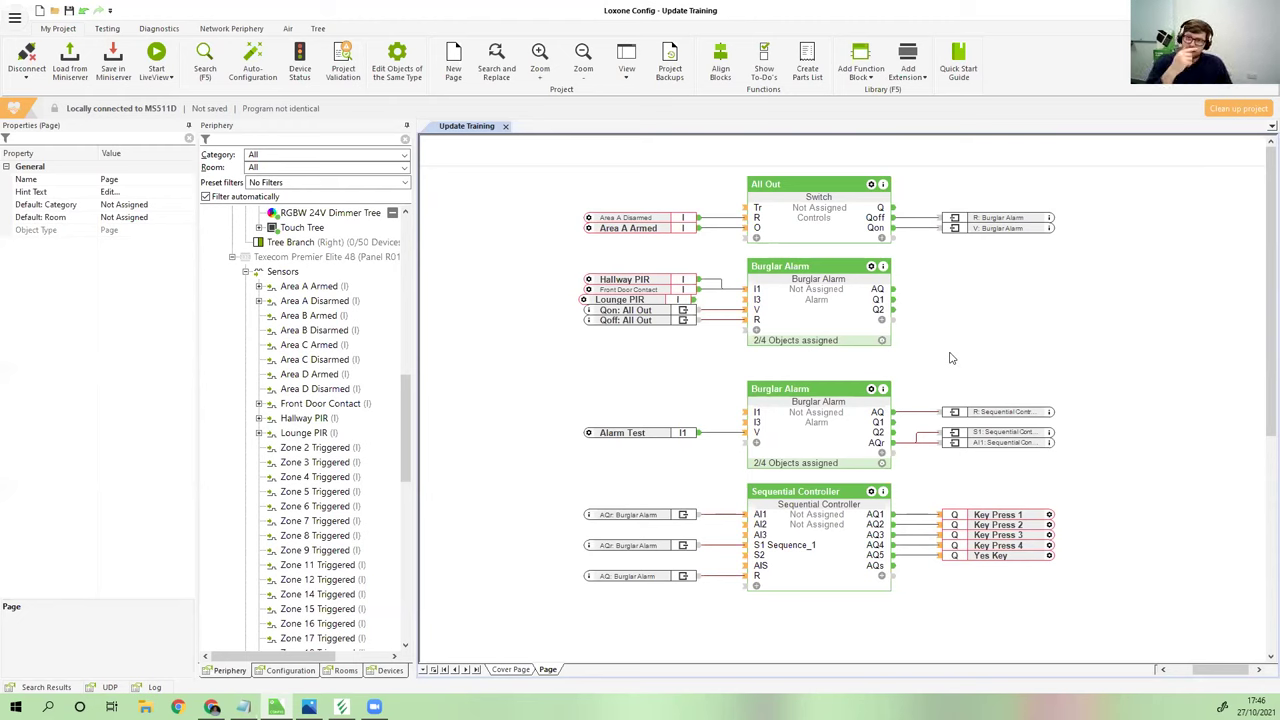
Rename the current program page to RS232 and add a new blank page to the project
double_click(548, 672)
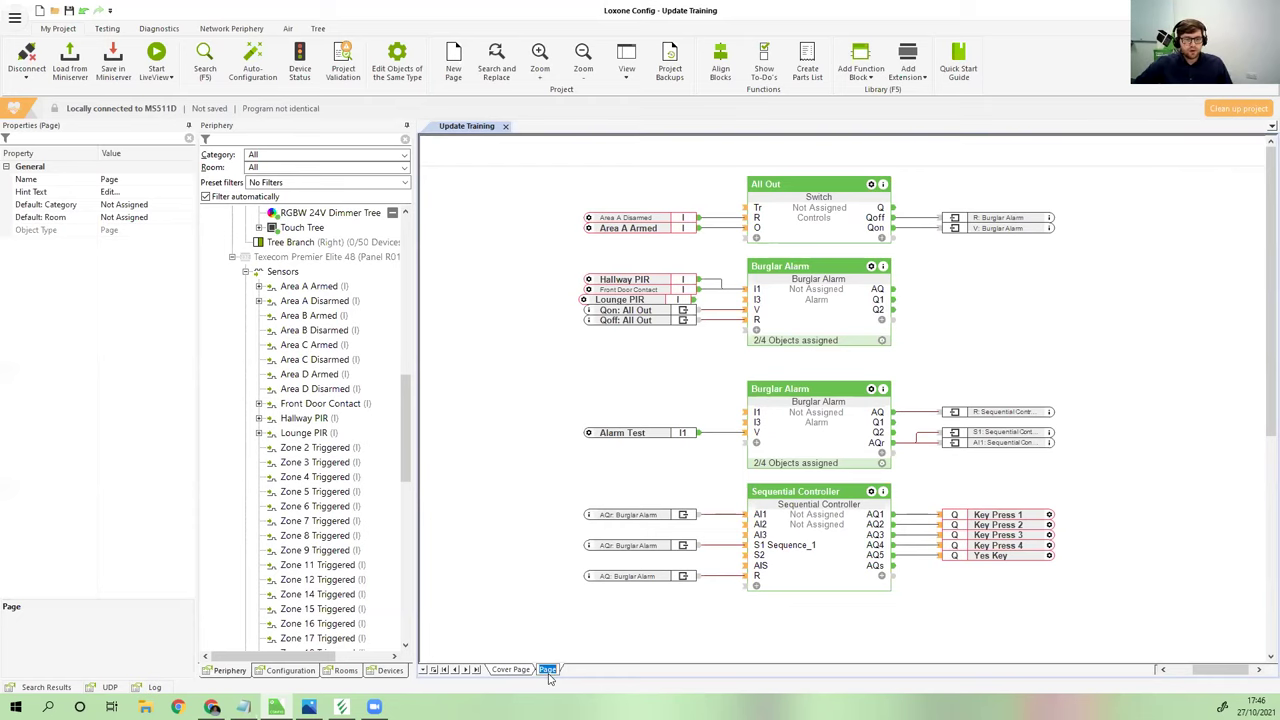
text(Test)
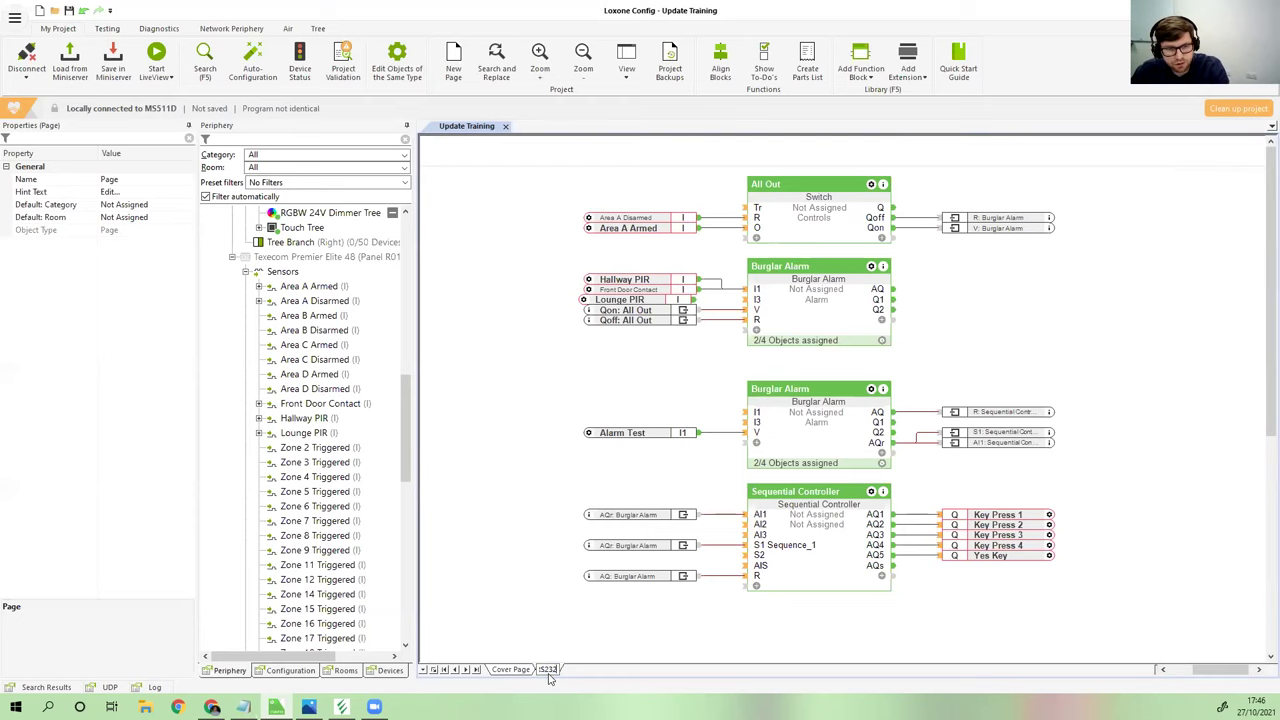
key(Return)
click(439, 669)
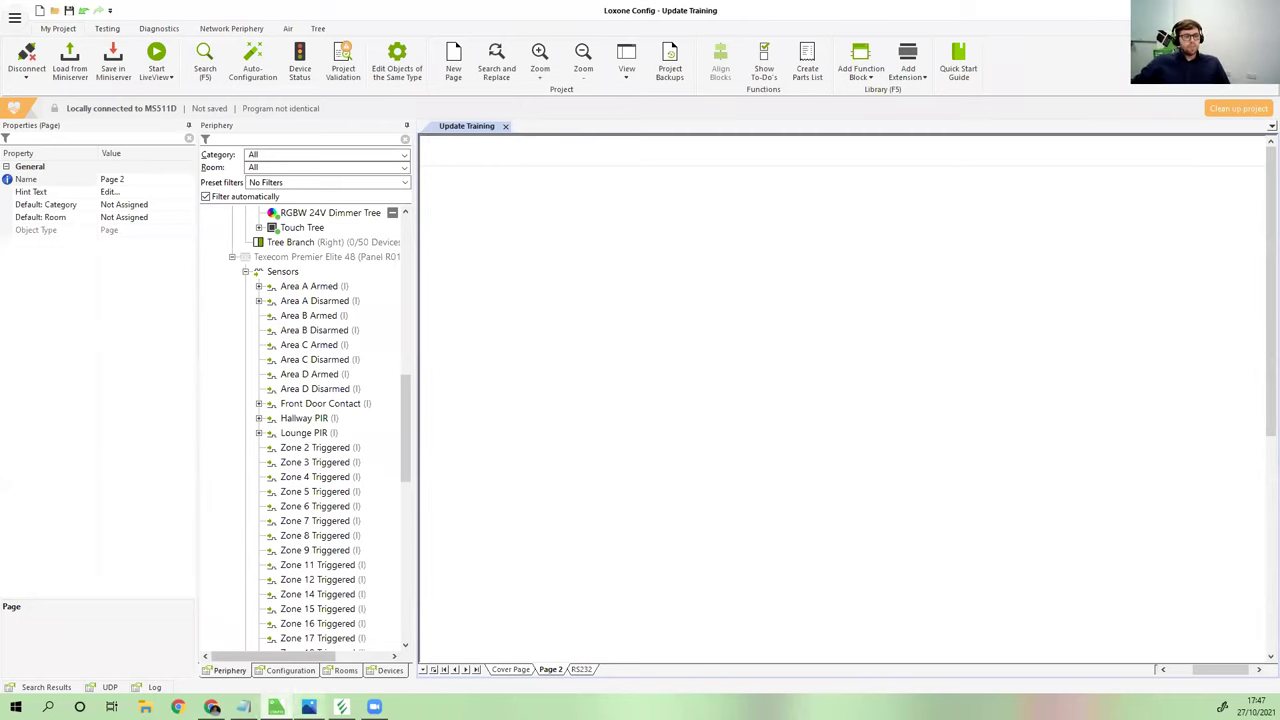
Switch to Wintex, open the zone settings and set the type of zone 003 (Panel Z3) to Latch Key
click(341, 707)
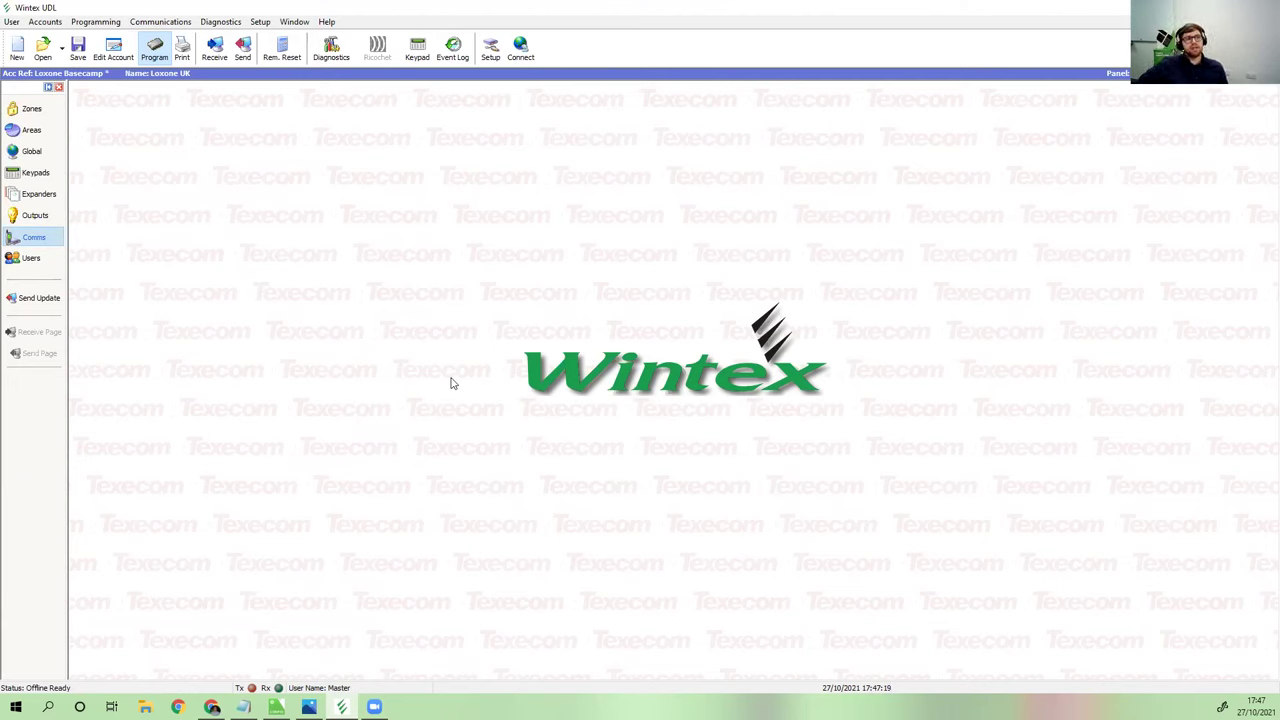
click(40, 110)
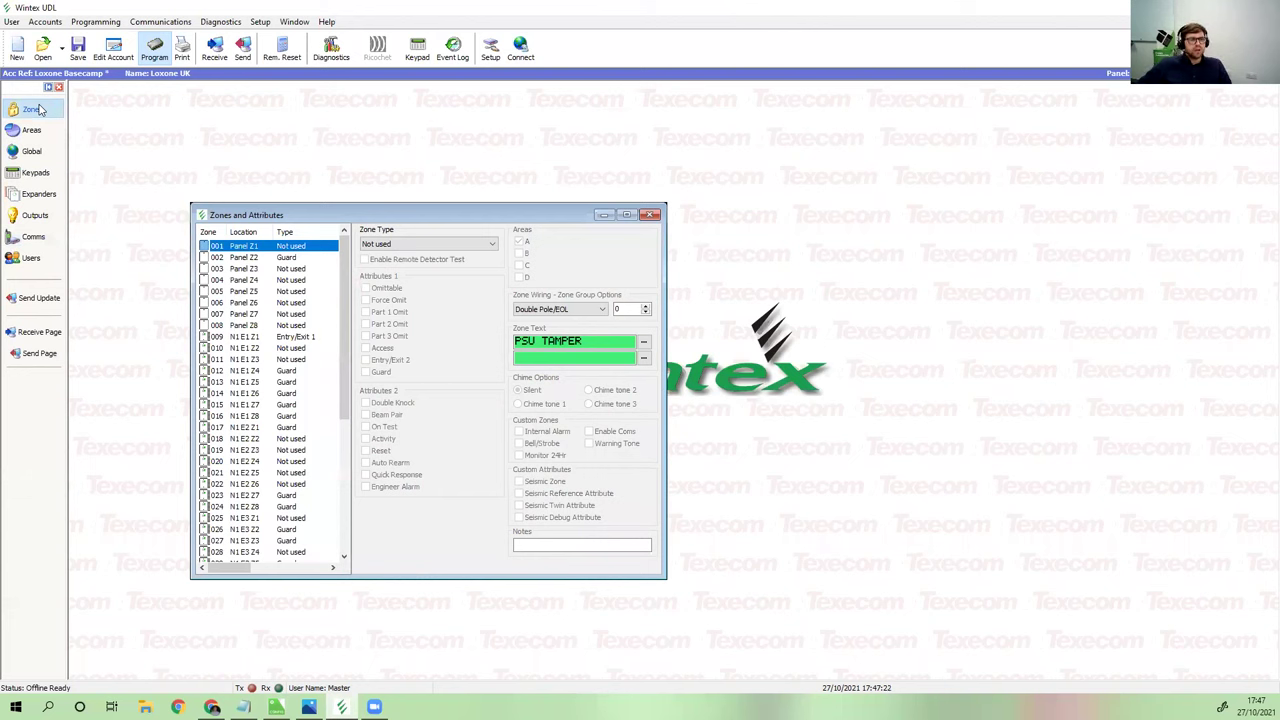
click(290, 280)
click(292, 268)
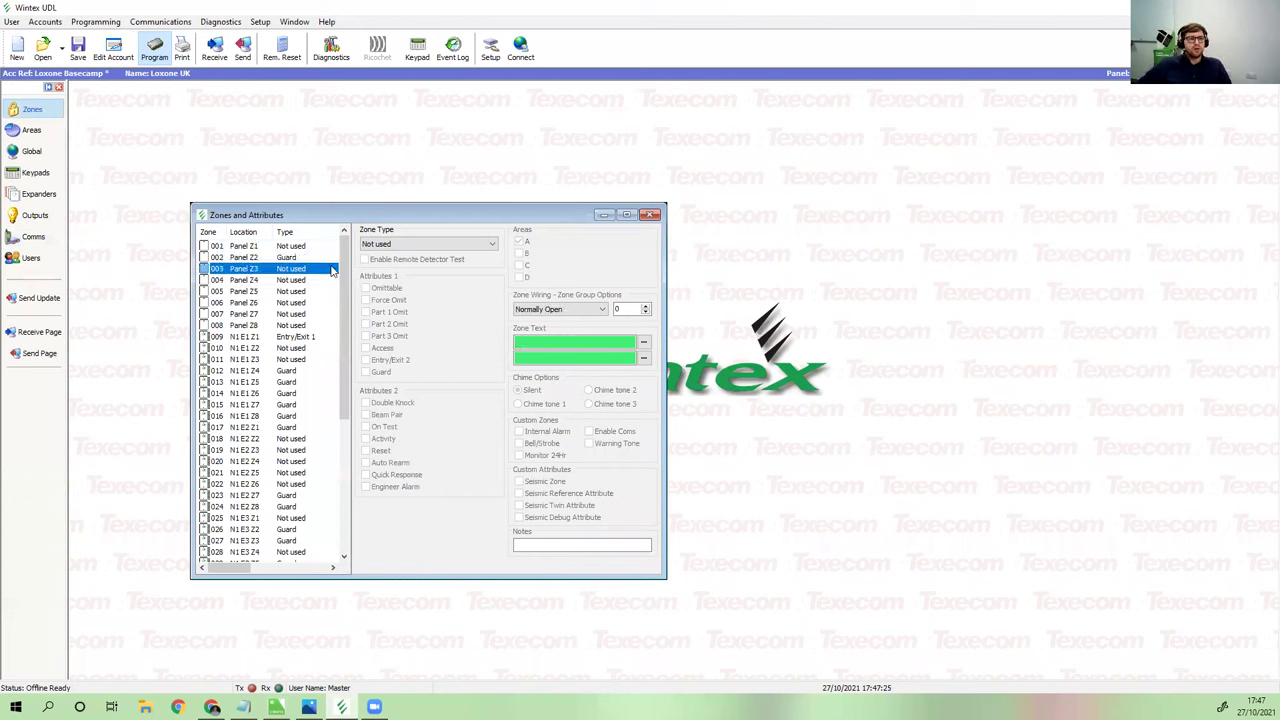
click(416, 244)
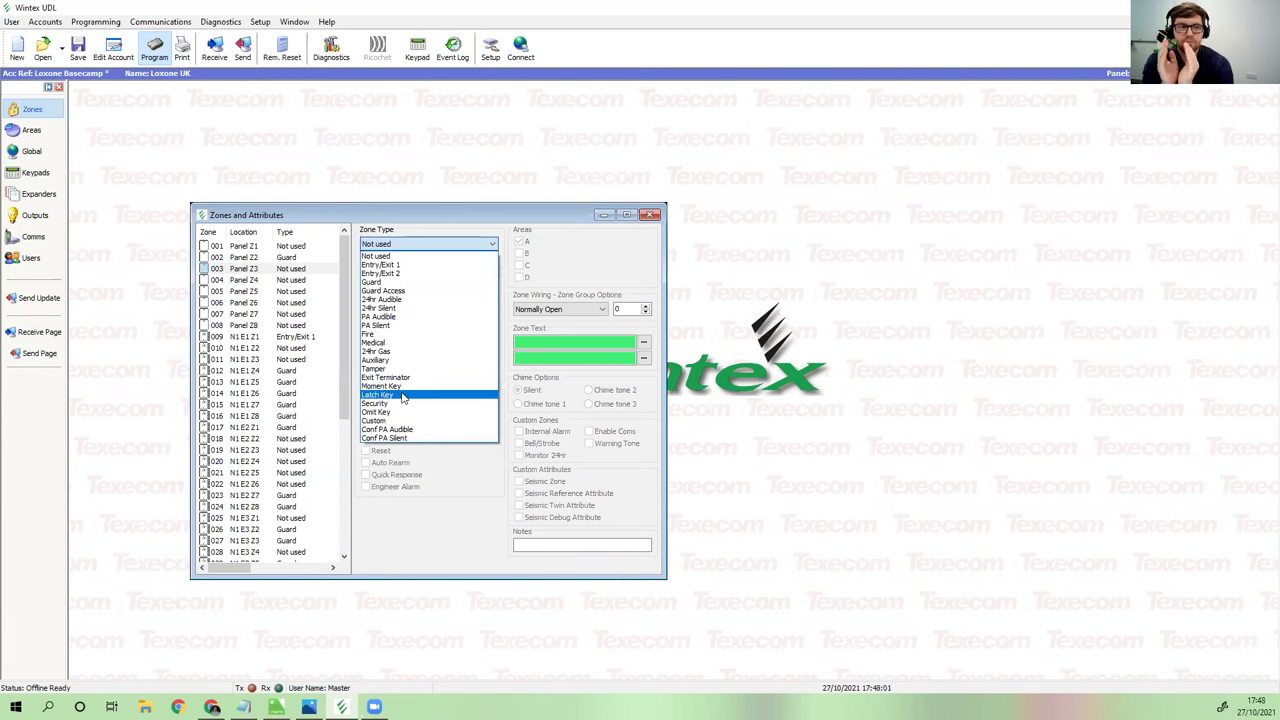
click(403, 396)
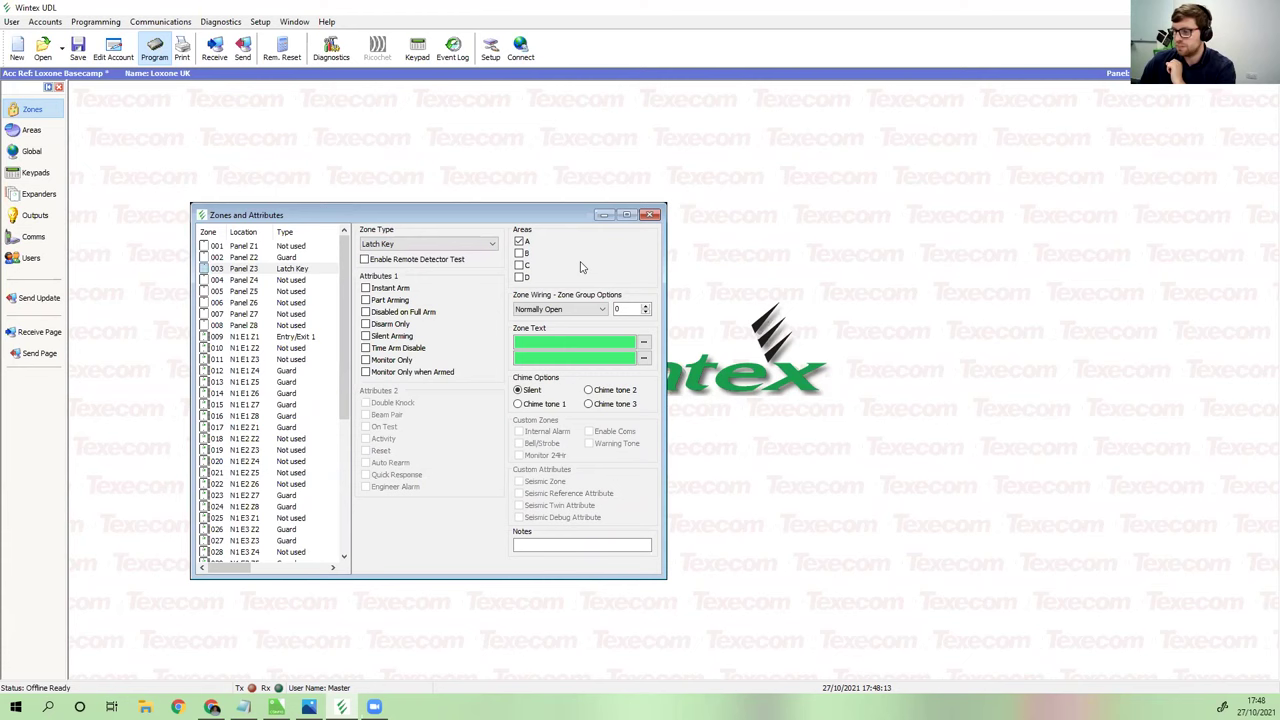
Change zone 003's type to Moment Key and close the zone settings
click(389, 246)
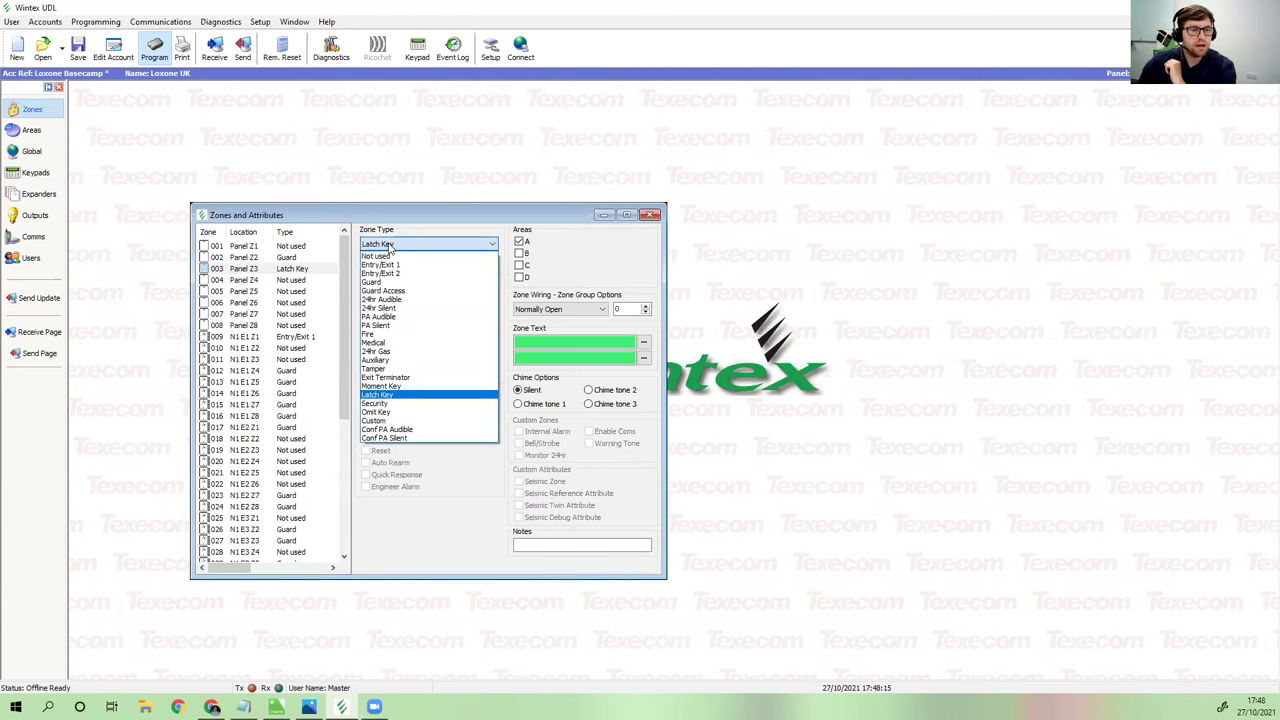
click(398, 386)
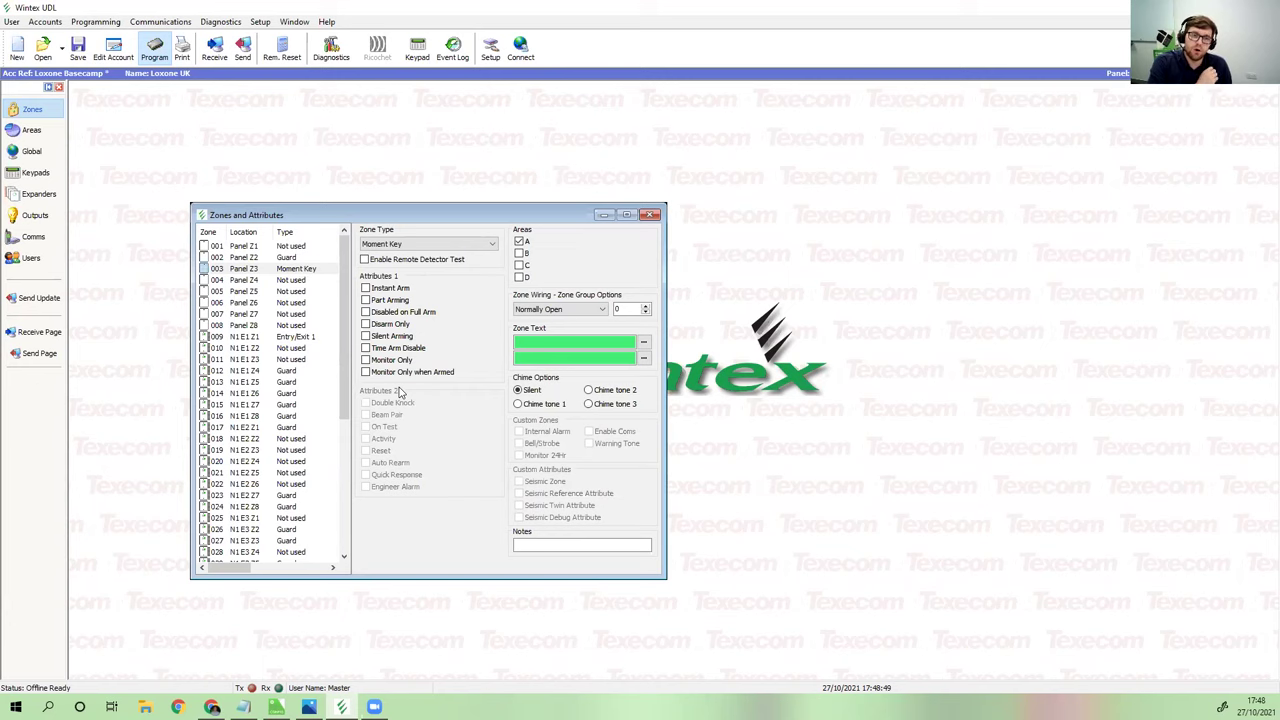
click(650, 214)
Open the output options and examine the two panel outputs and the unused outputs of Expander 1 on Network 1
click(35, 216)
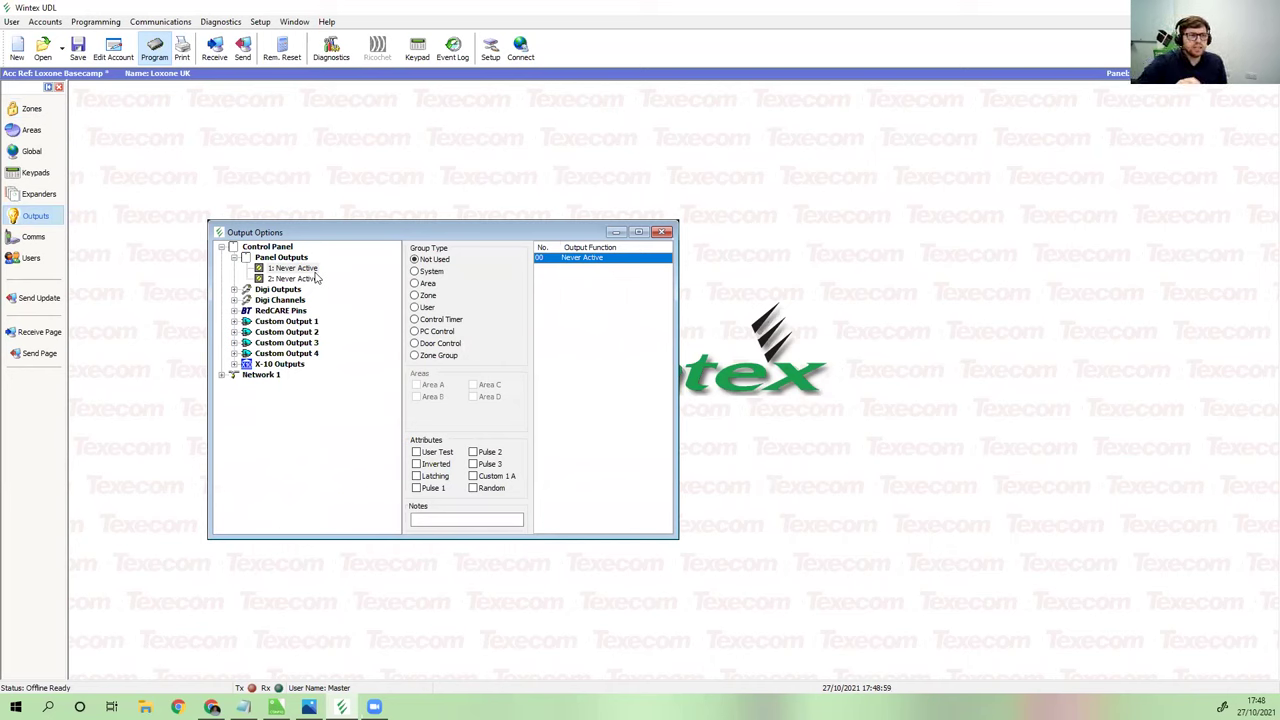
click(290, 279)
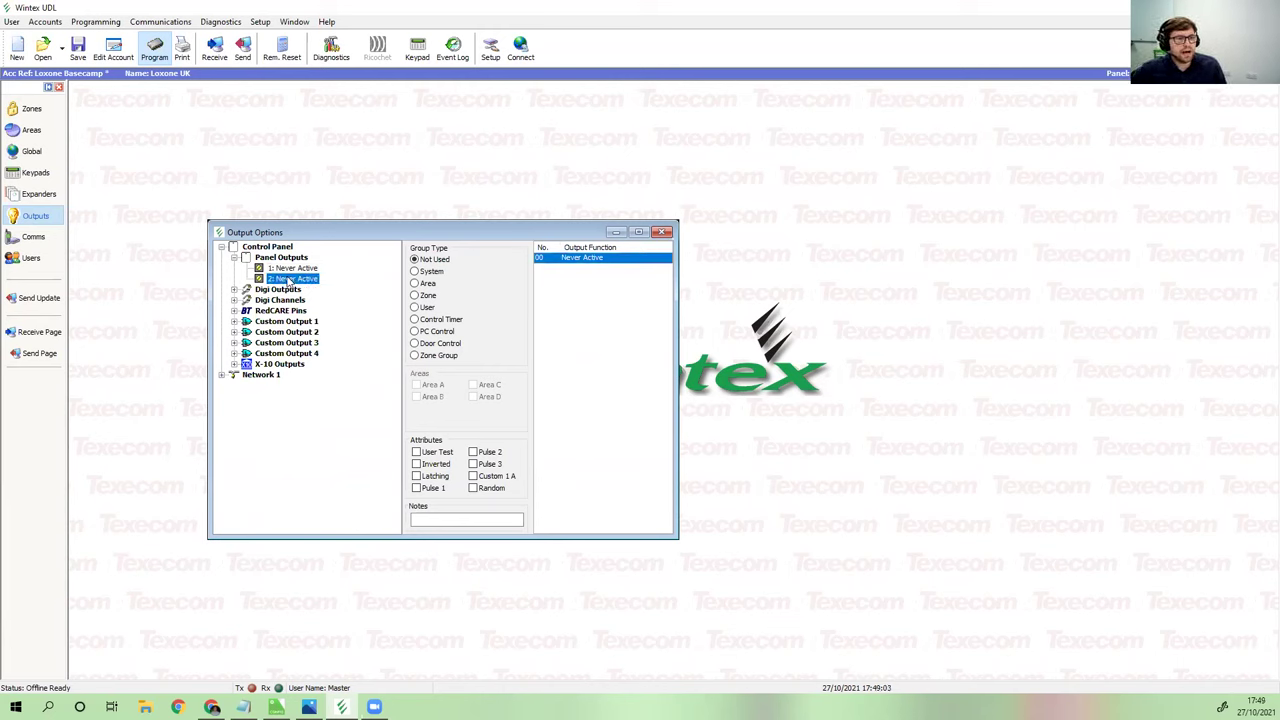
click(221, 375)
click(234, 386)
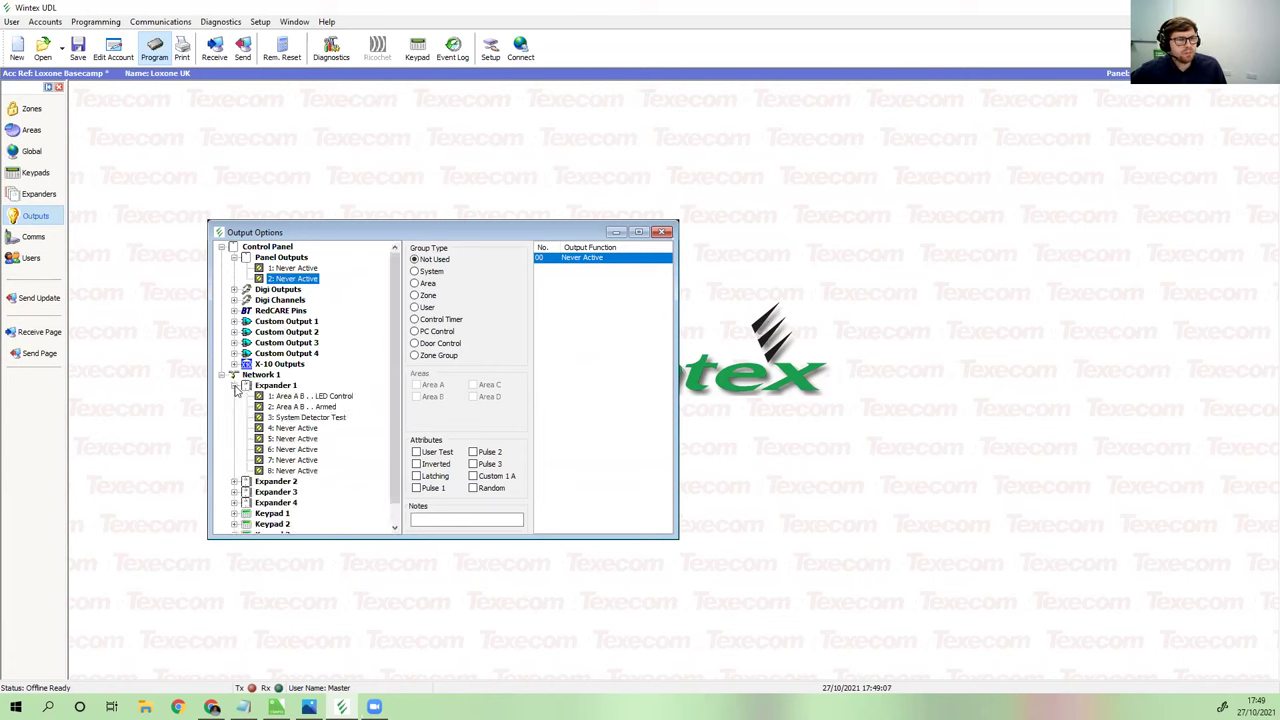
click(297, 439)
click(300, 449)
click(300, 460)
click(301, 471)
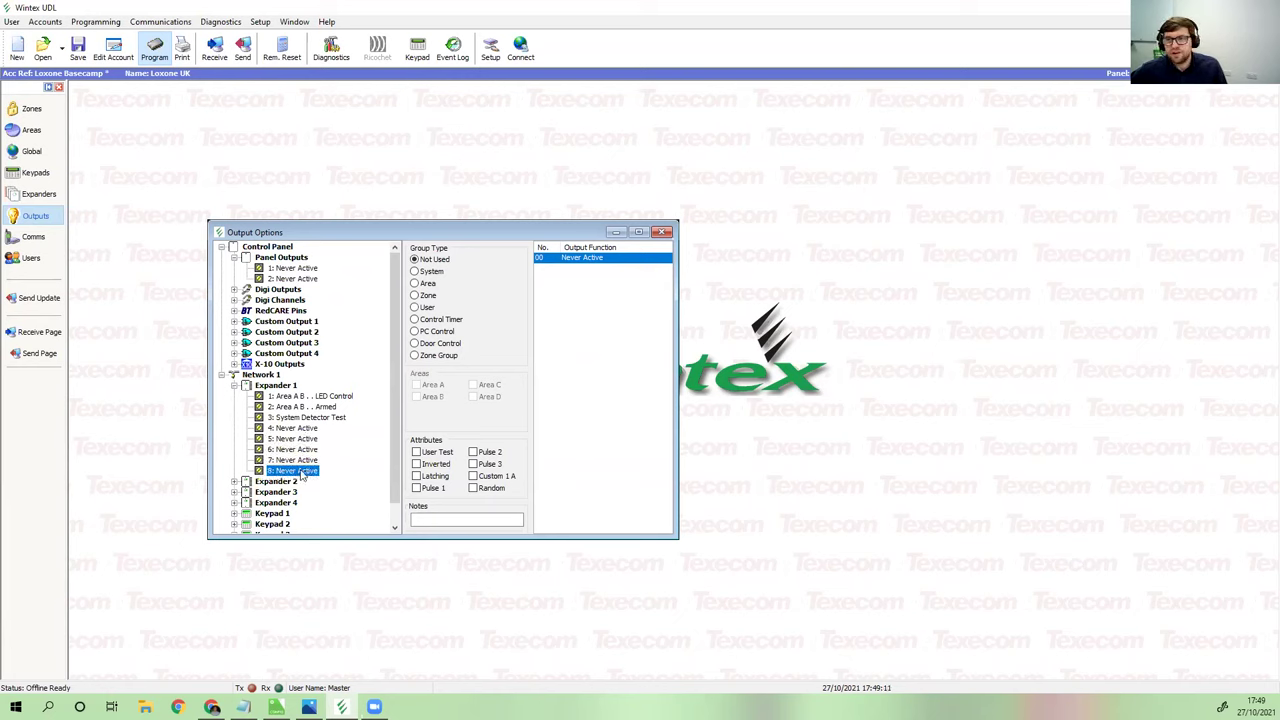
click(292, 270)
click(291, 279)
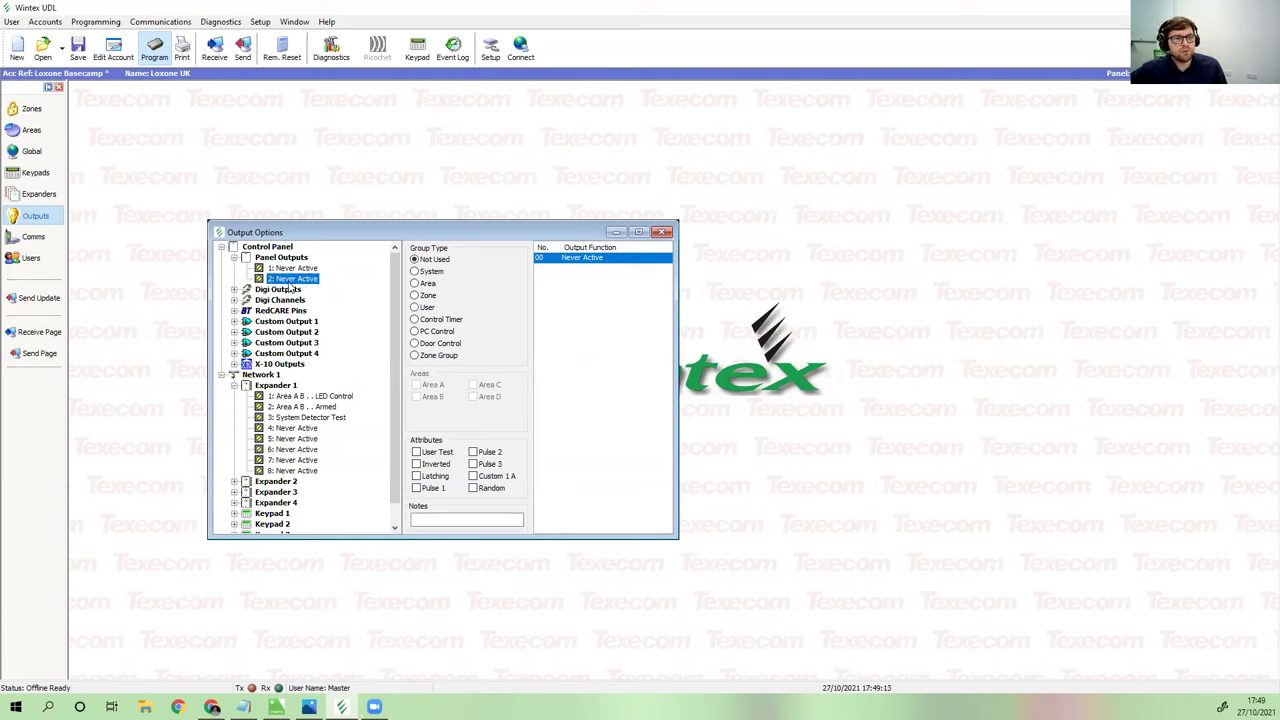
click(304, 429)
click(304, 439)
click(305, 450)
click(305, 460)
Configure panel output 1 as an Area type output for Area A with the Alarm function
click(294, 269)
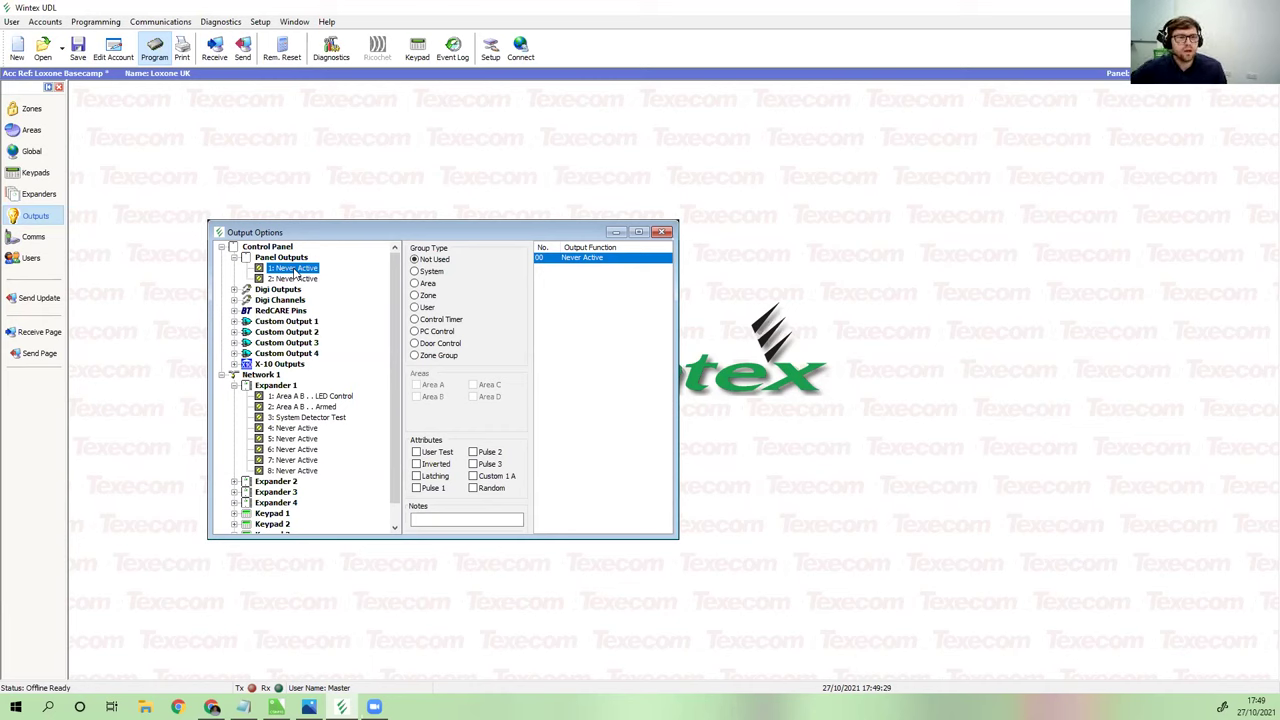
click(416, 284)
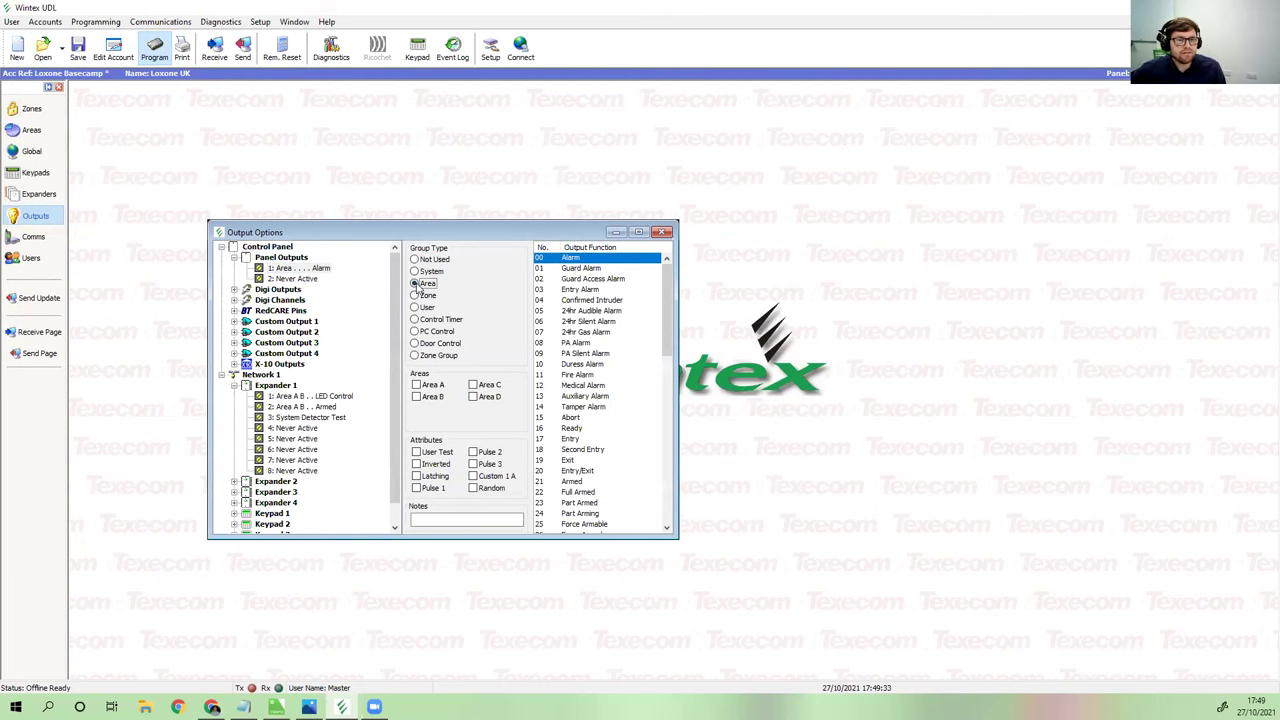
click(417, 386)
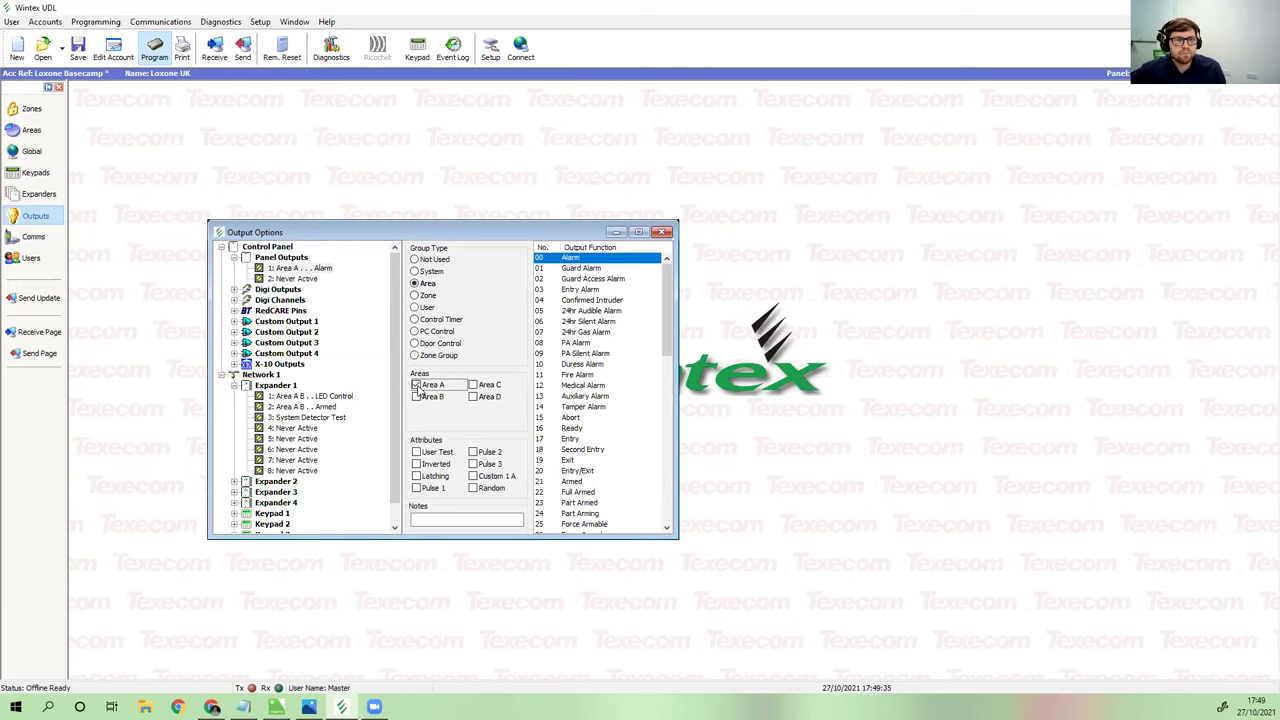
click(566, 259)
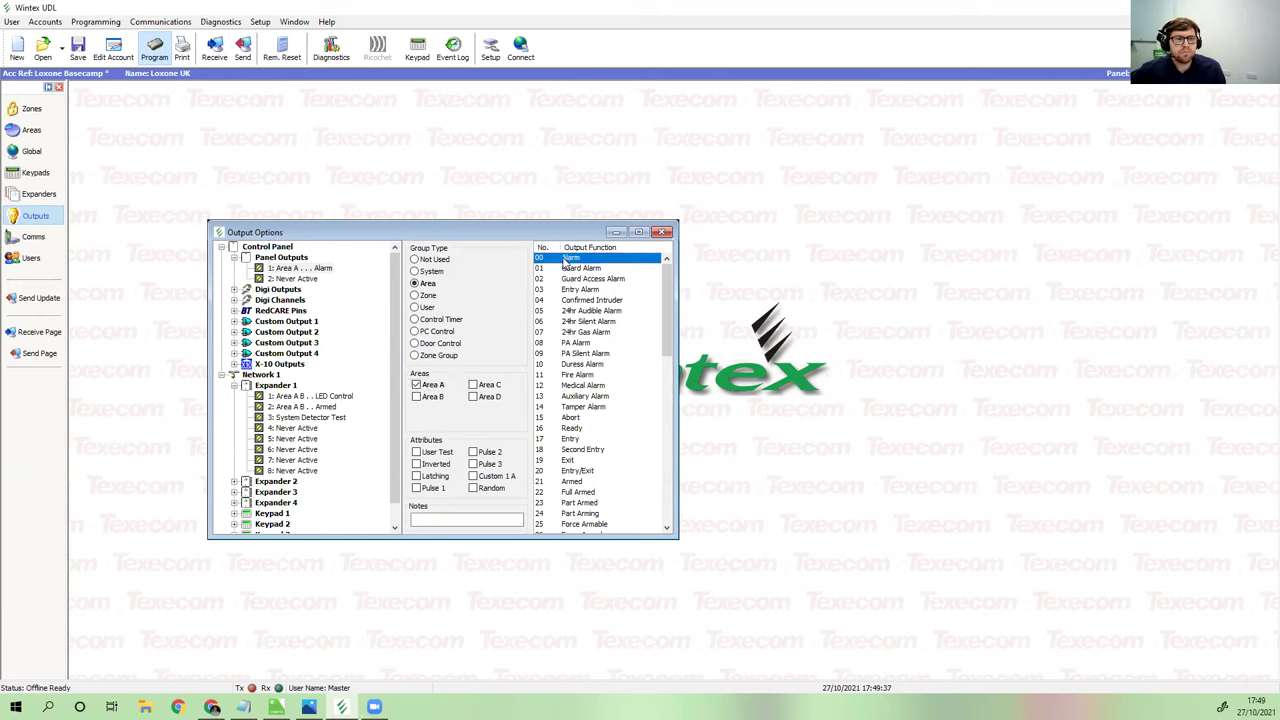
Configure panel output 2 as an Area type output for Area A with the Full Armed function
click(290, 279)
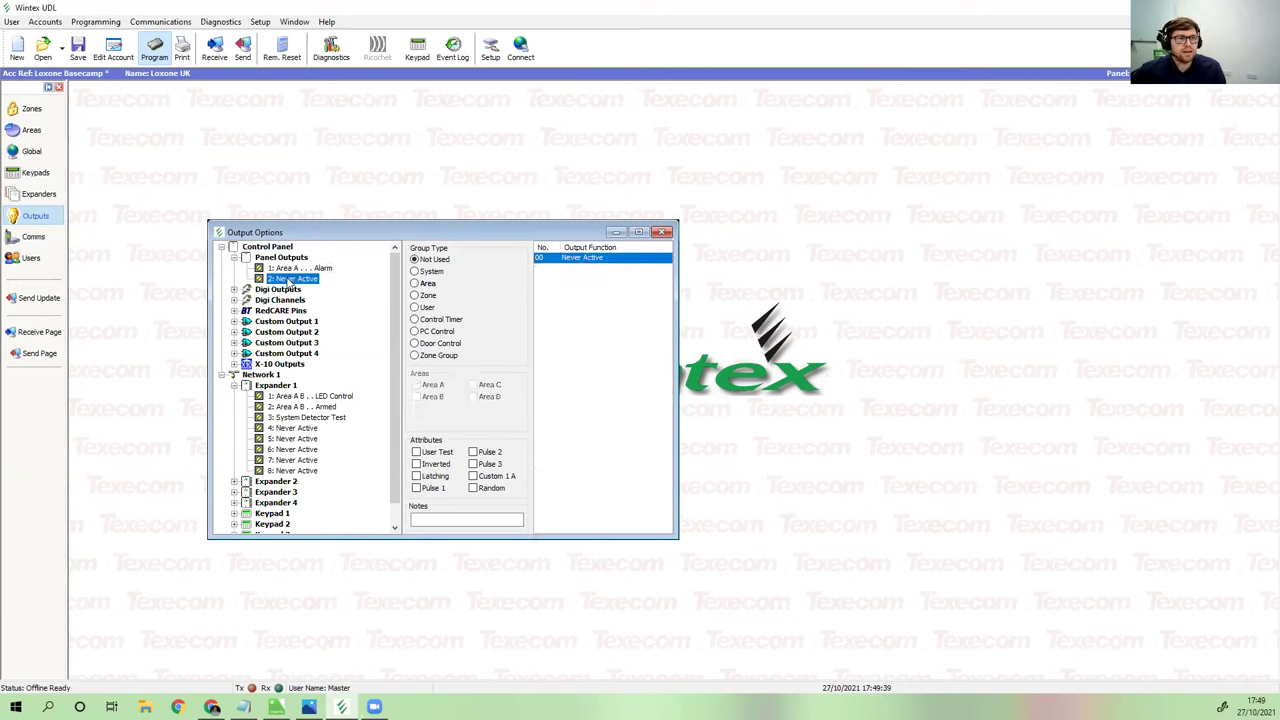
click(420, 284)
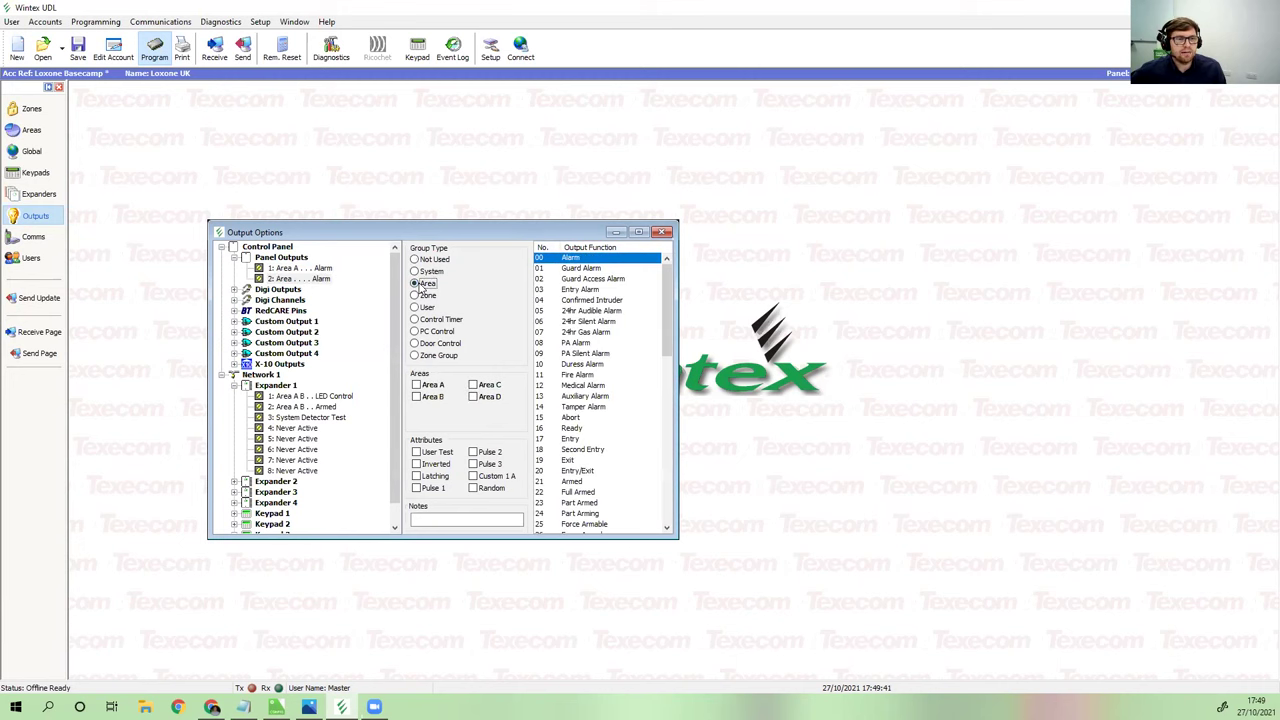
click(417, 386)
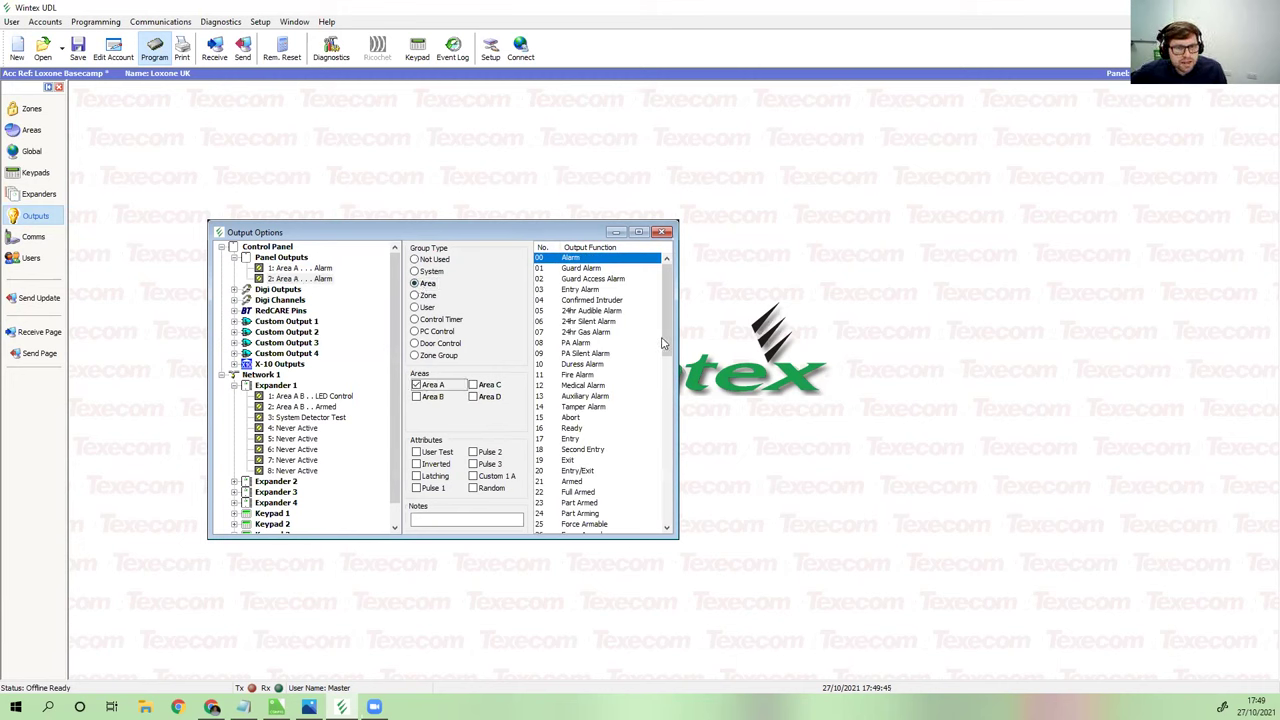
drag(668, 342, 668, 404)
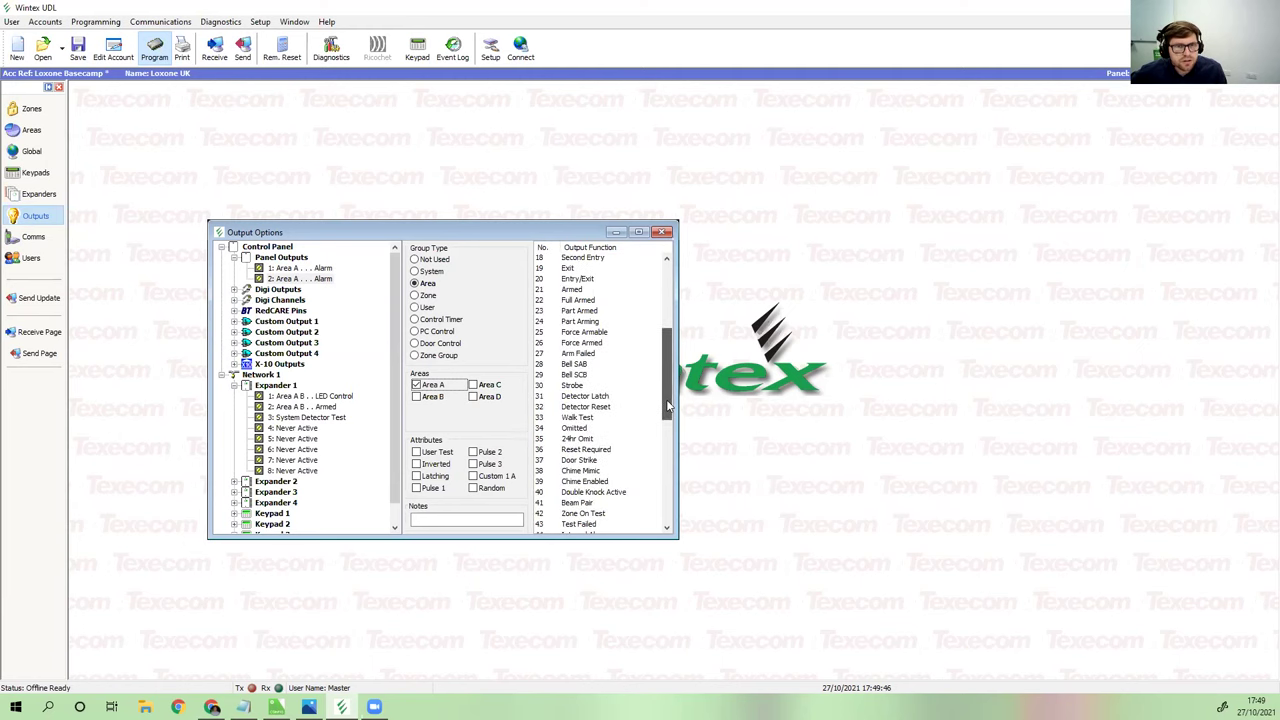
click(566, 300)
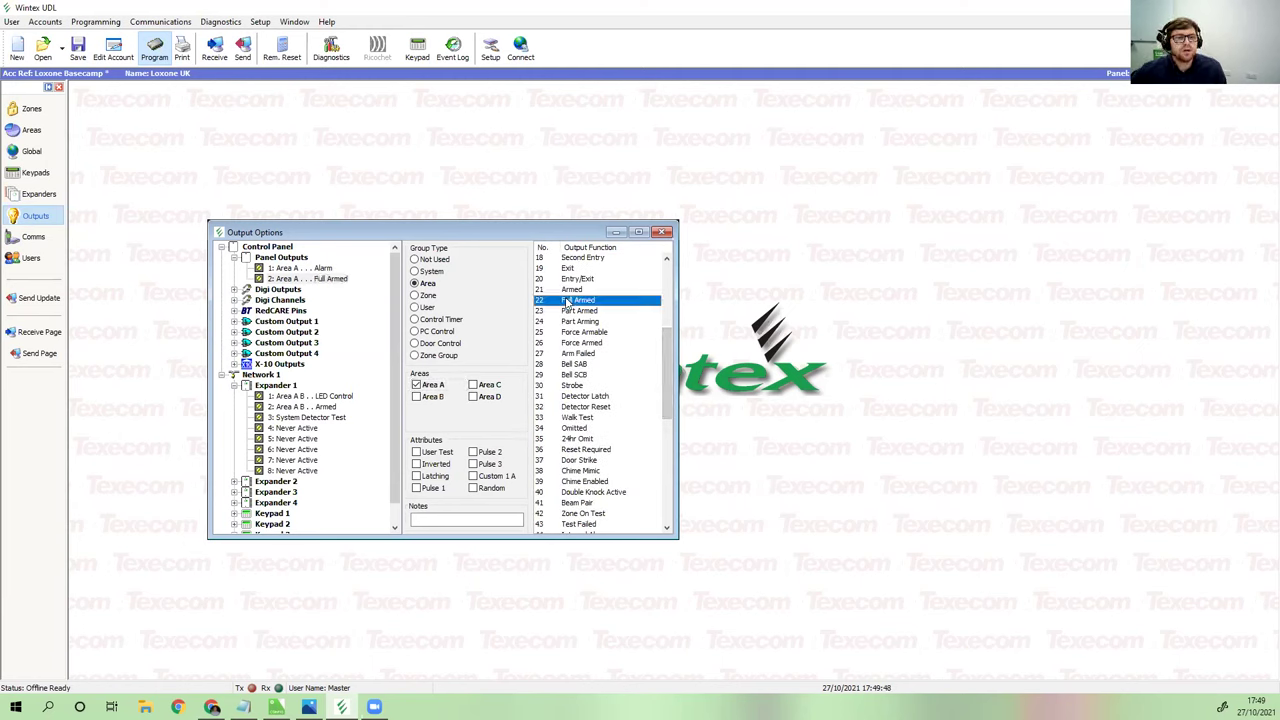
Configure Expander 1 output 4 as a Zone type output with the Mimic function for Zone 001
click(293, 430)
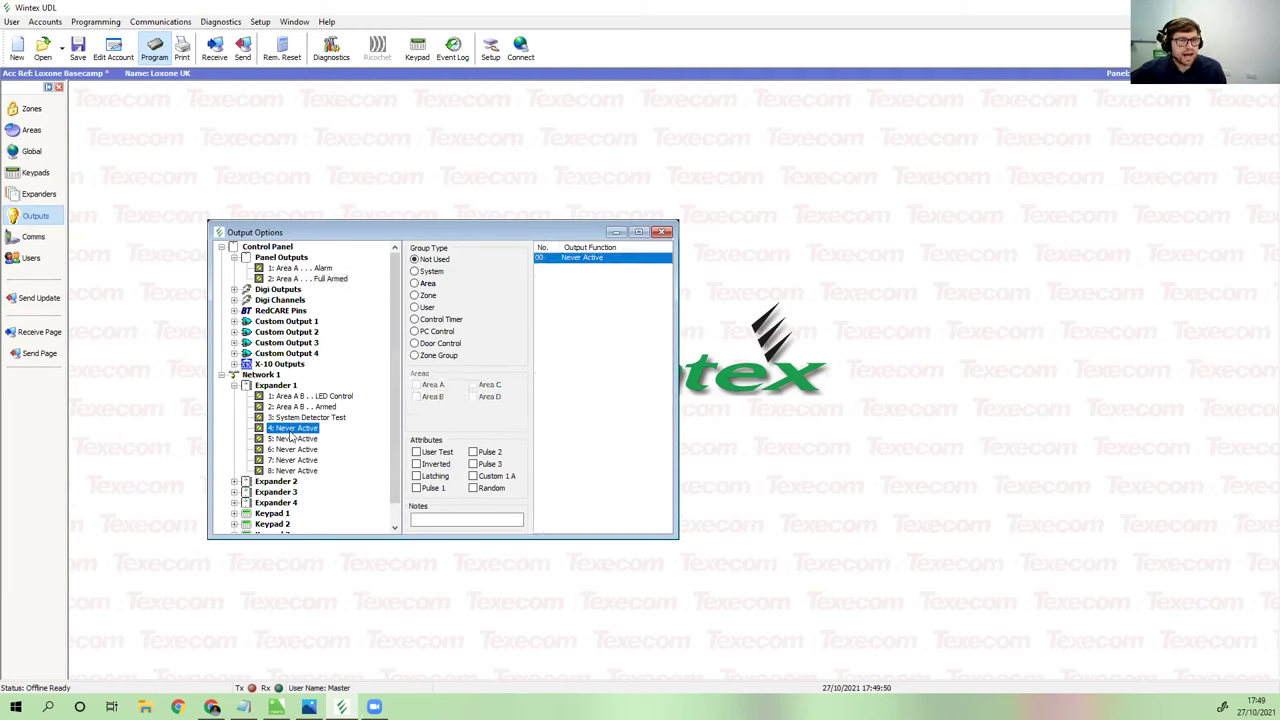
click(428, 296)
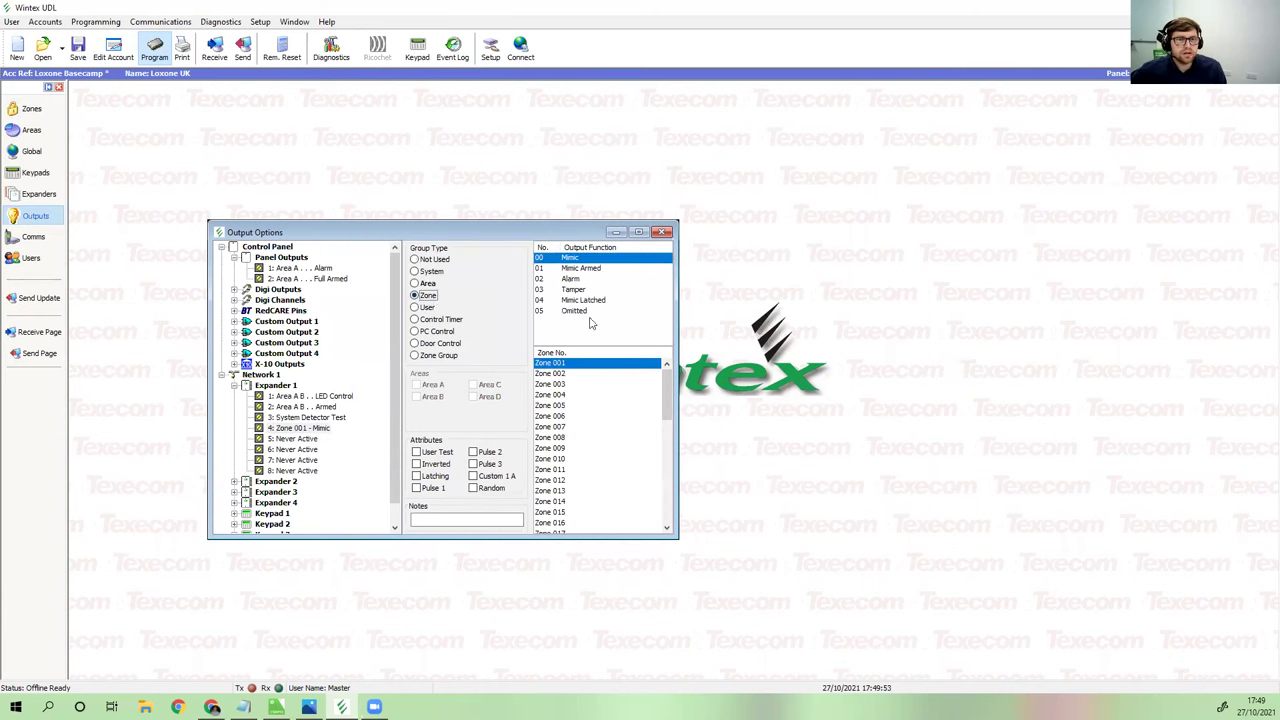
click(562, 366)
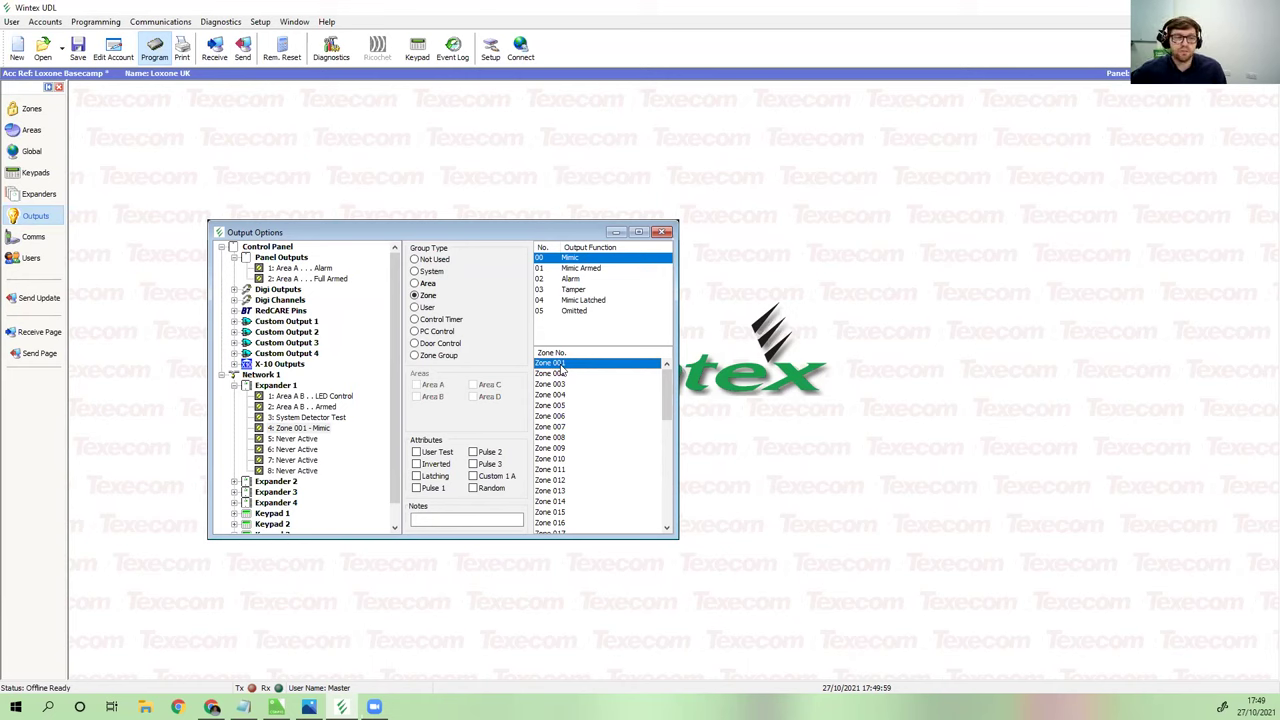
Review the settings assigned to panel outputs 1 and 2
click(318, 279)
click(310, 269)
click(312, 279)
click(312, 270)
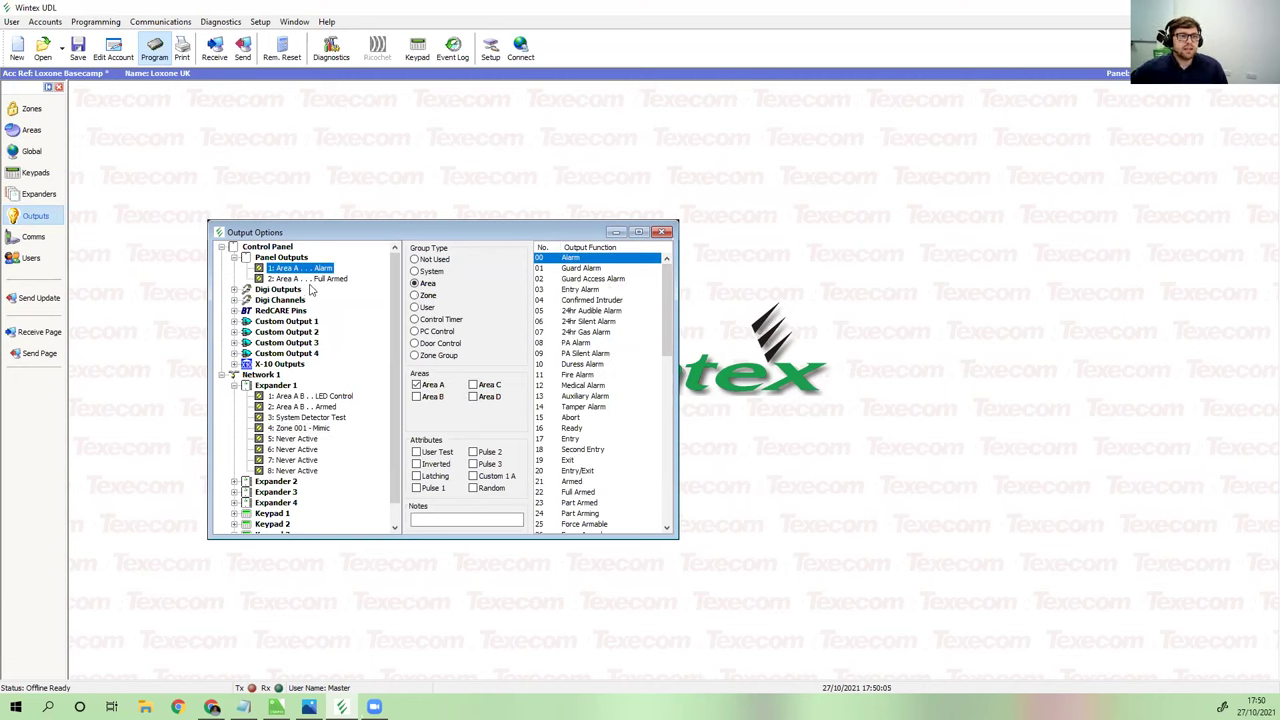
click(308, 279)
click(300, 269)
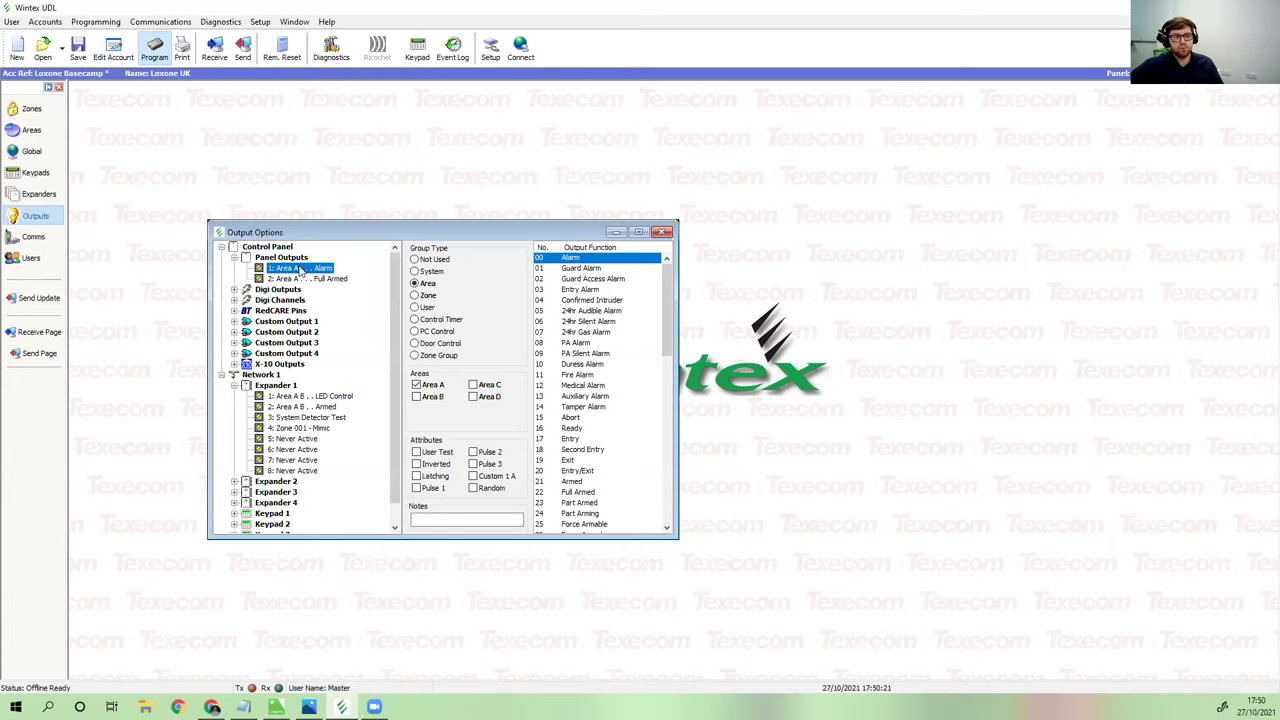
Switch to Chrome and examine the Loxone wiring documentation and diagram for connecting open collector outputs
click(211, 707)
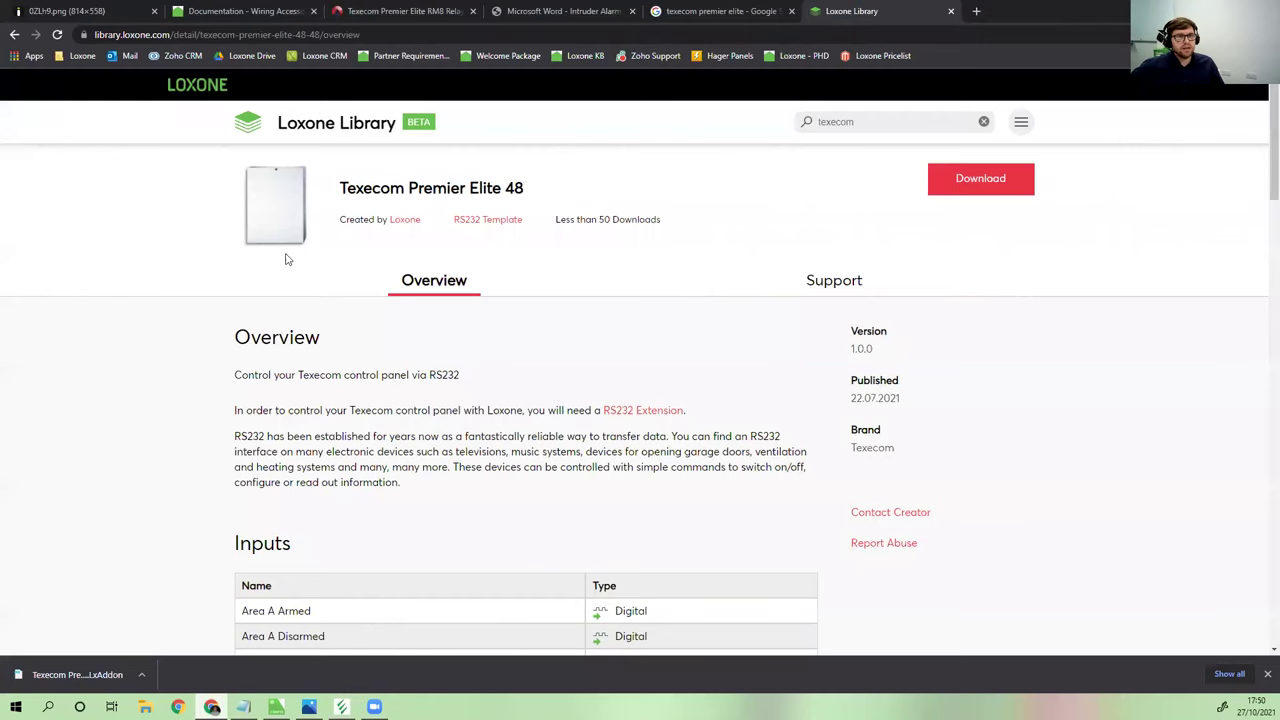
click(220, 11)
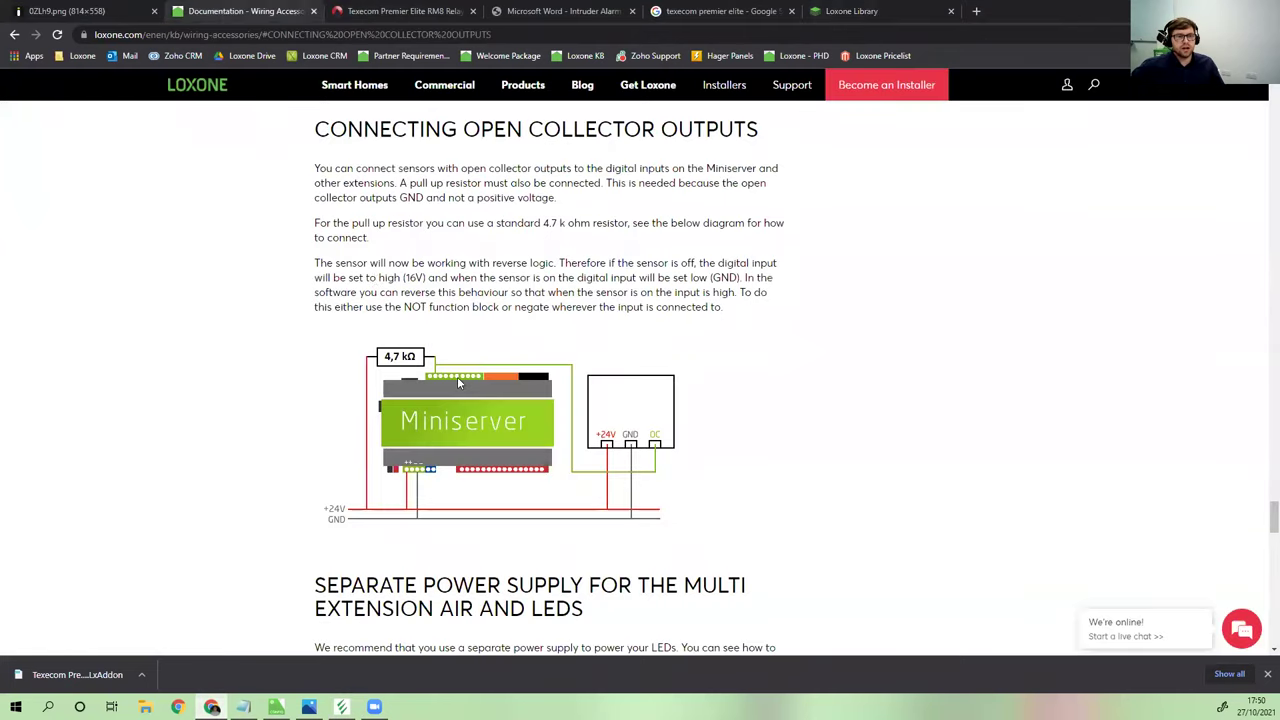
scroll(457, 376, up, 3)
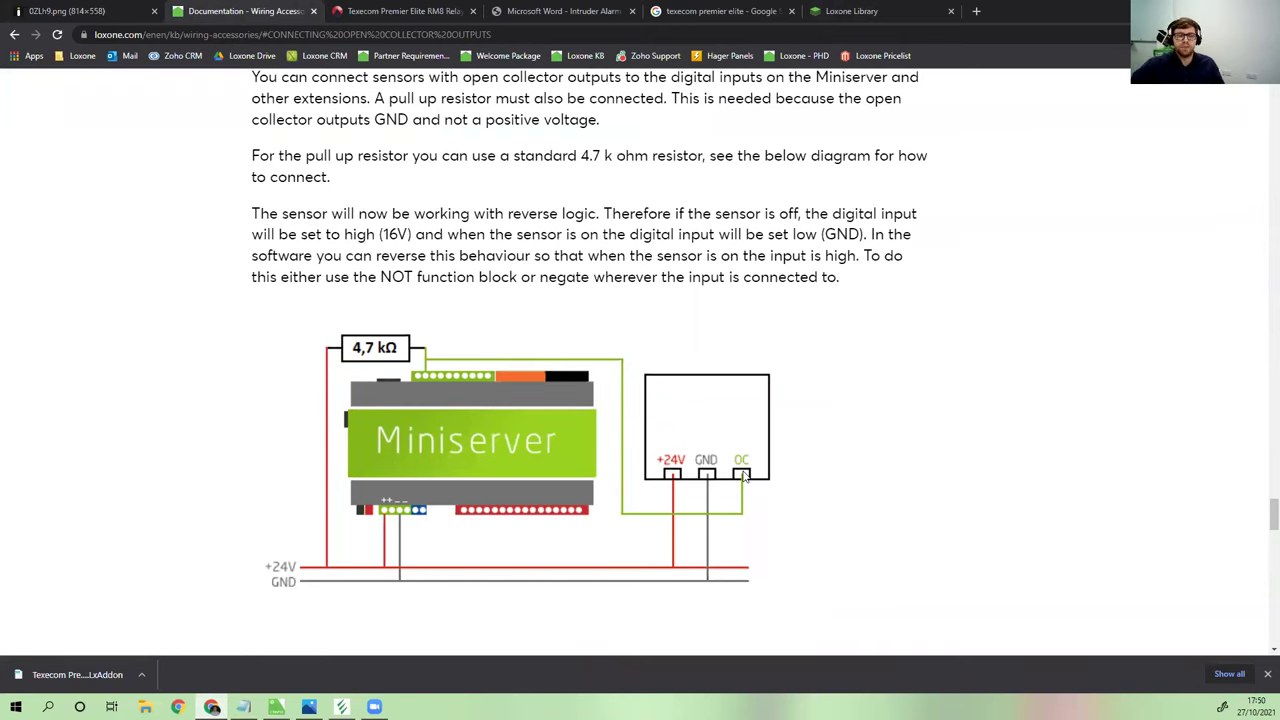
key(ctrl+minus)
key(ctrl+minus)
key(ctrl+minus)
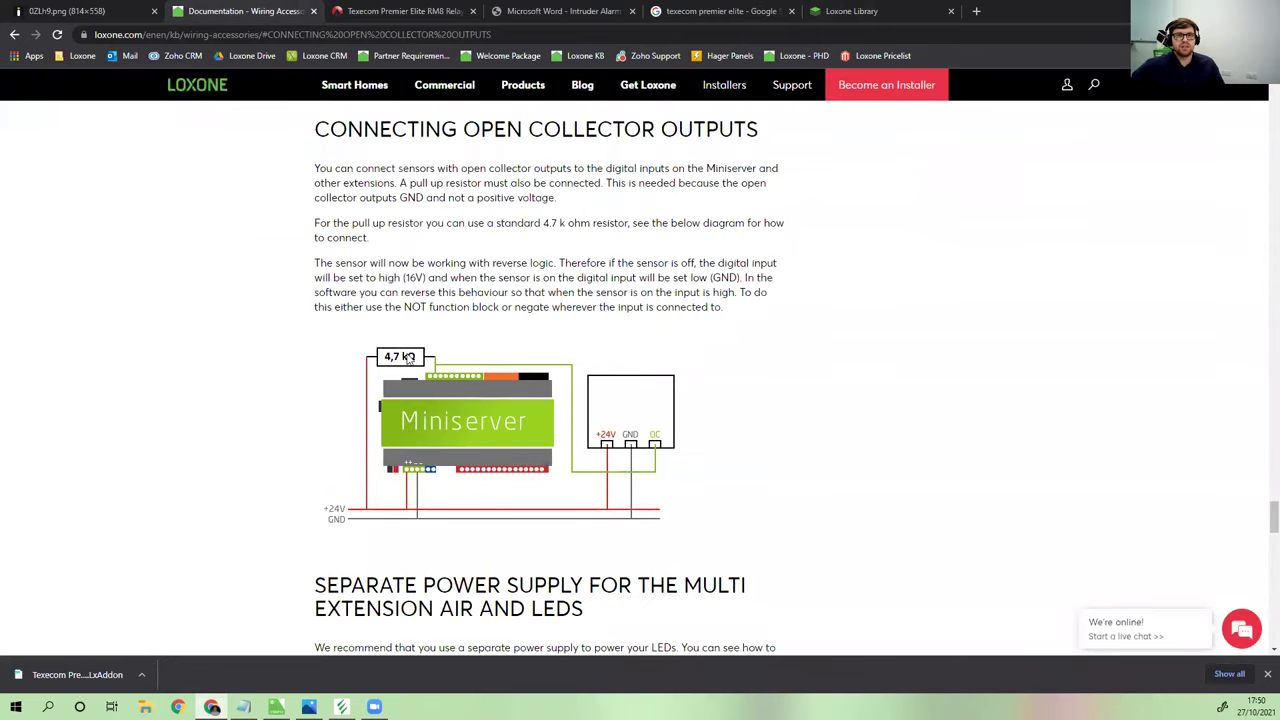
Close the Loxone Library page and view the Texecom Premier Elite RM8 Relay Module product page
click(940, 20)
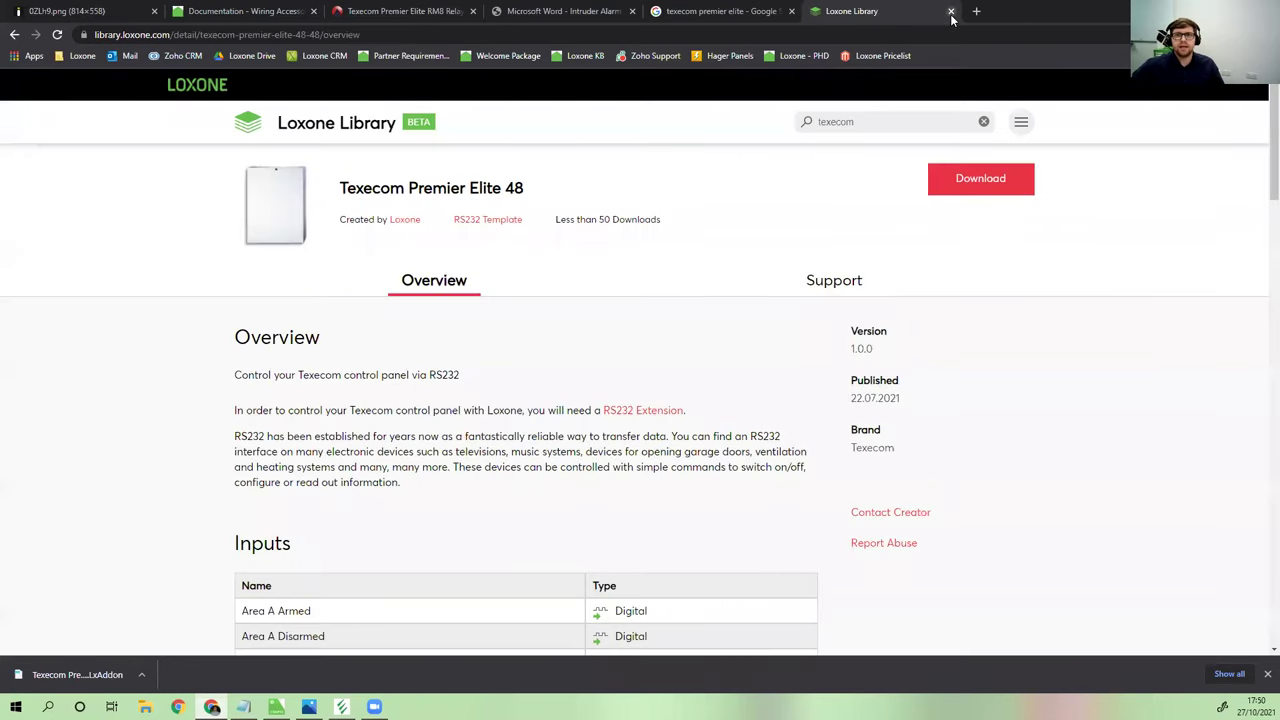
click(951, 11)
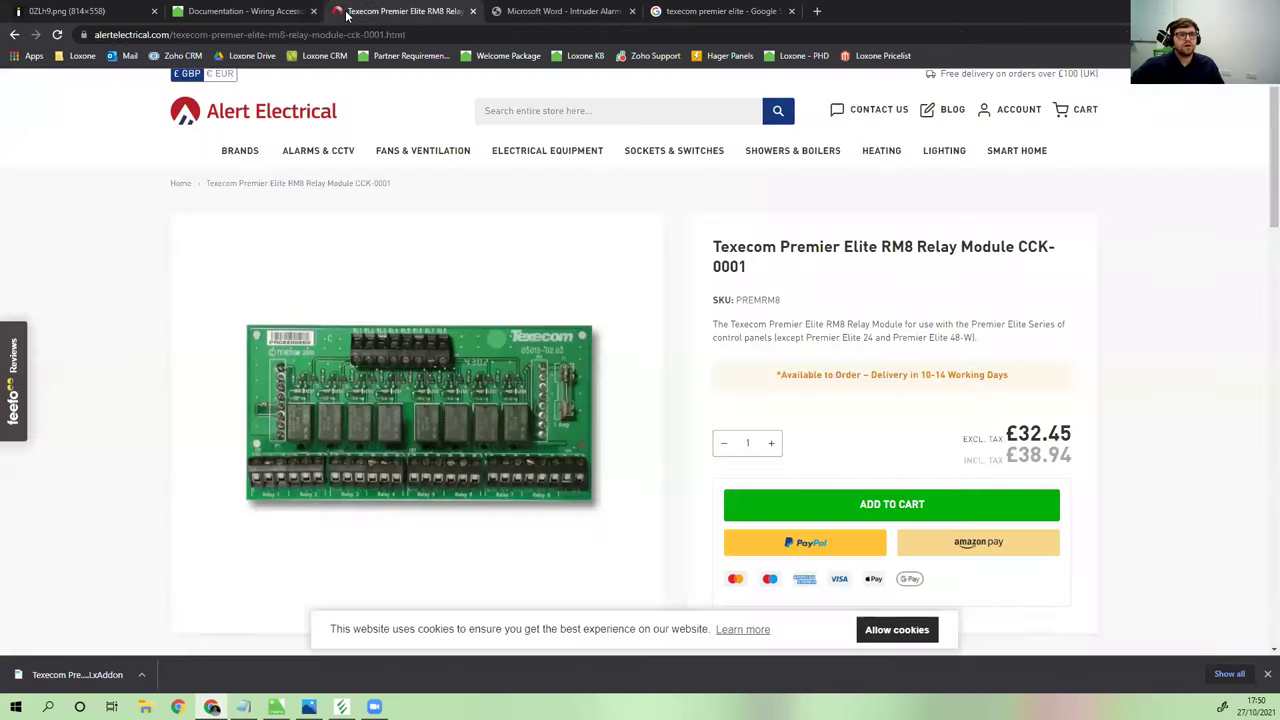
Enlarge the product photo of the Texecom RM8 Relay Module to inspect its relay terminals
click(352, 12)
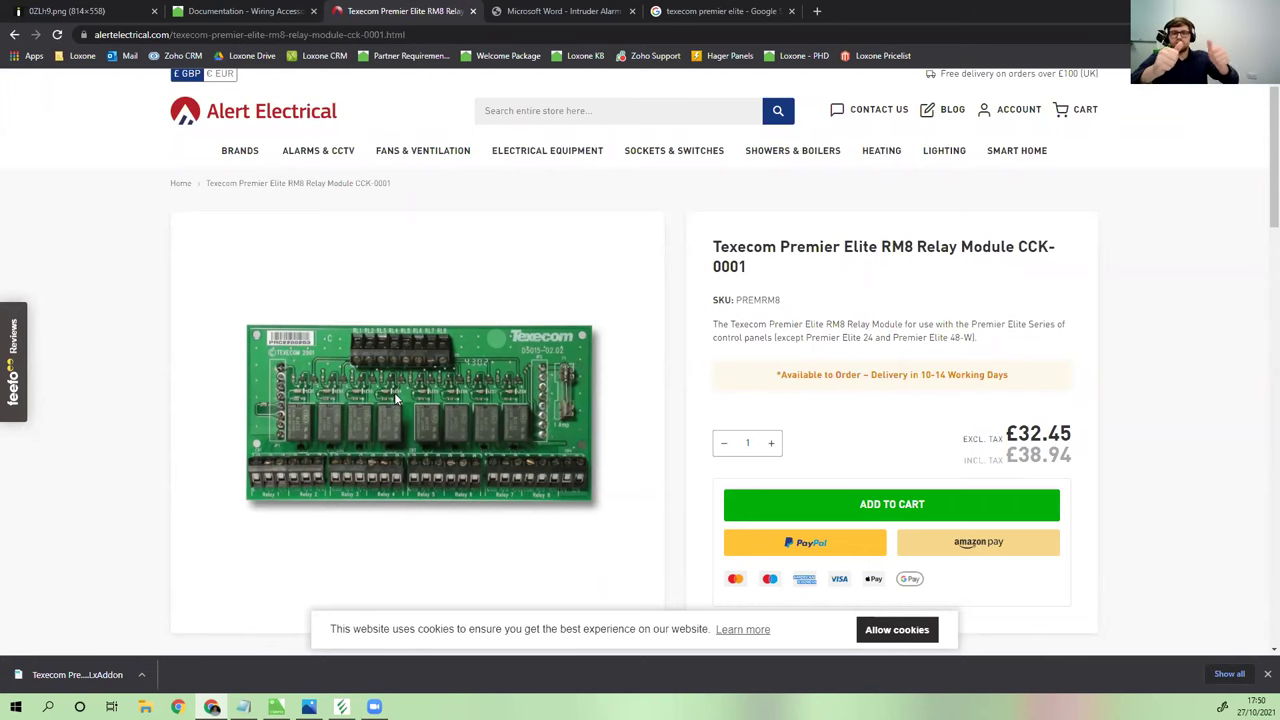
click(245, 497)
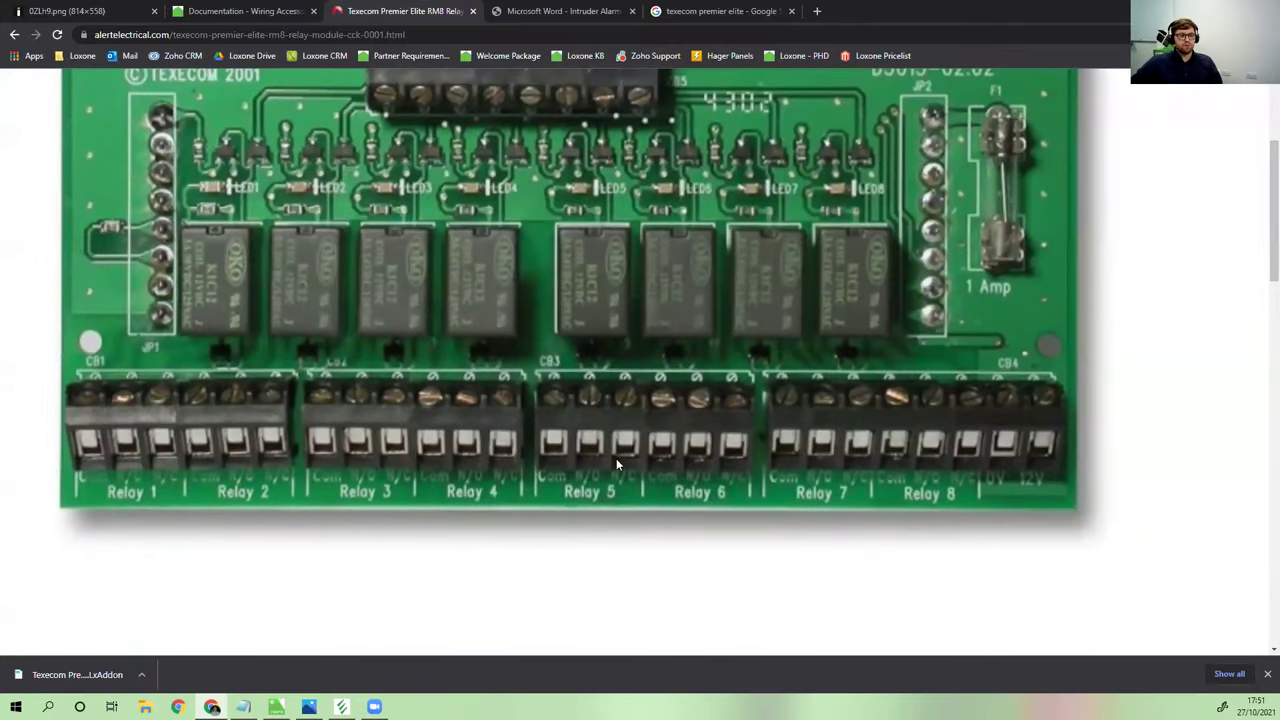
Switch to Wintex and review the outputs available on the expanders, keypads and X-10 group, including the settings of X-10 output 1
click(341, 707)
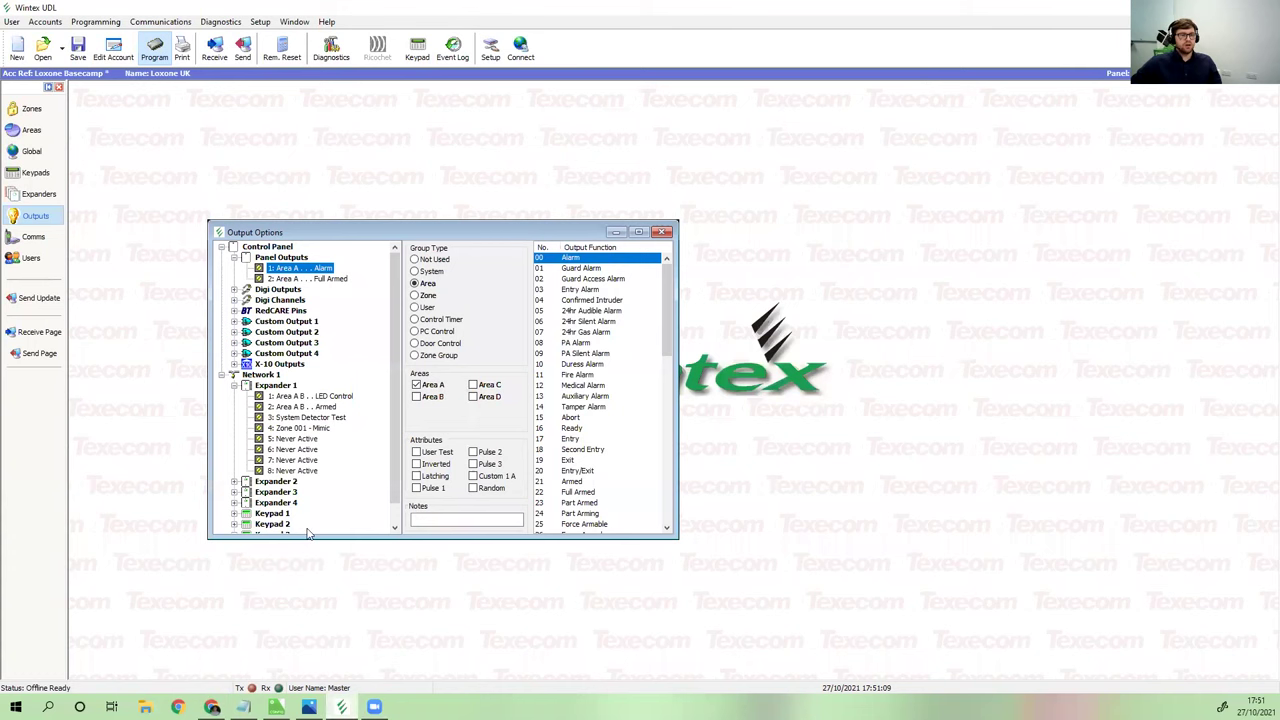
scroll(312, 466, down, 1)
click(266, 481)
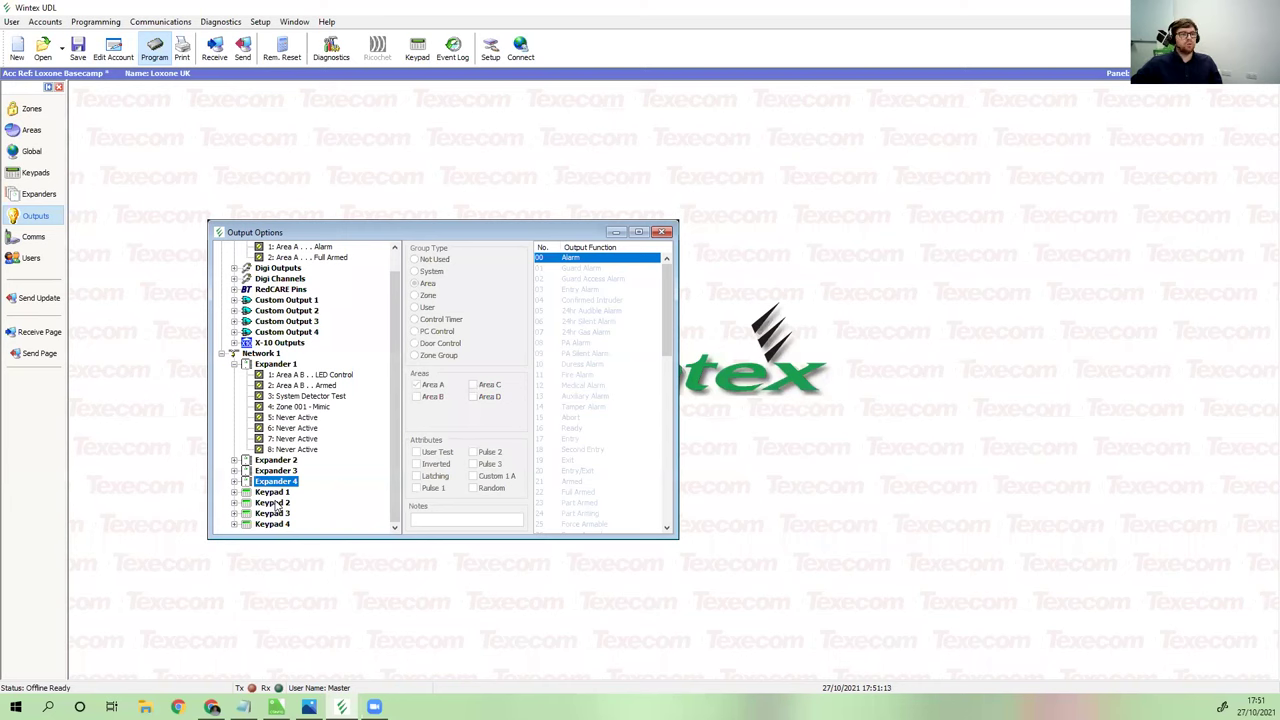
click(262, 356)
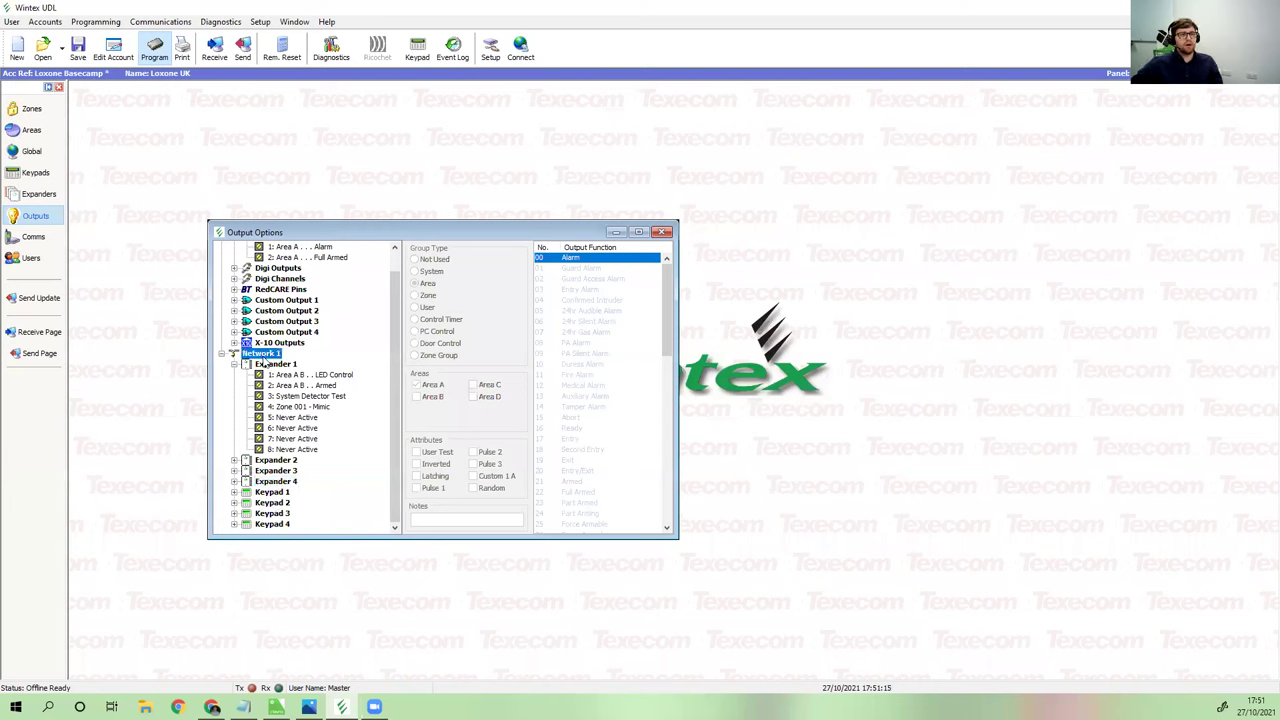
scroll(305, 325, up, 1)
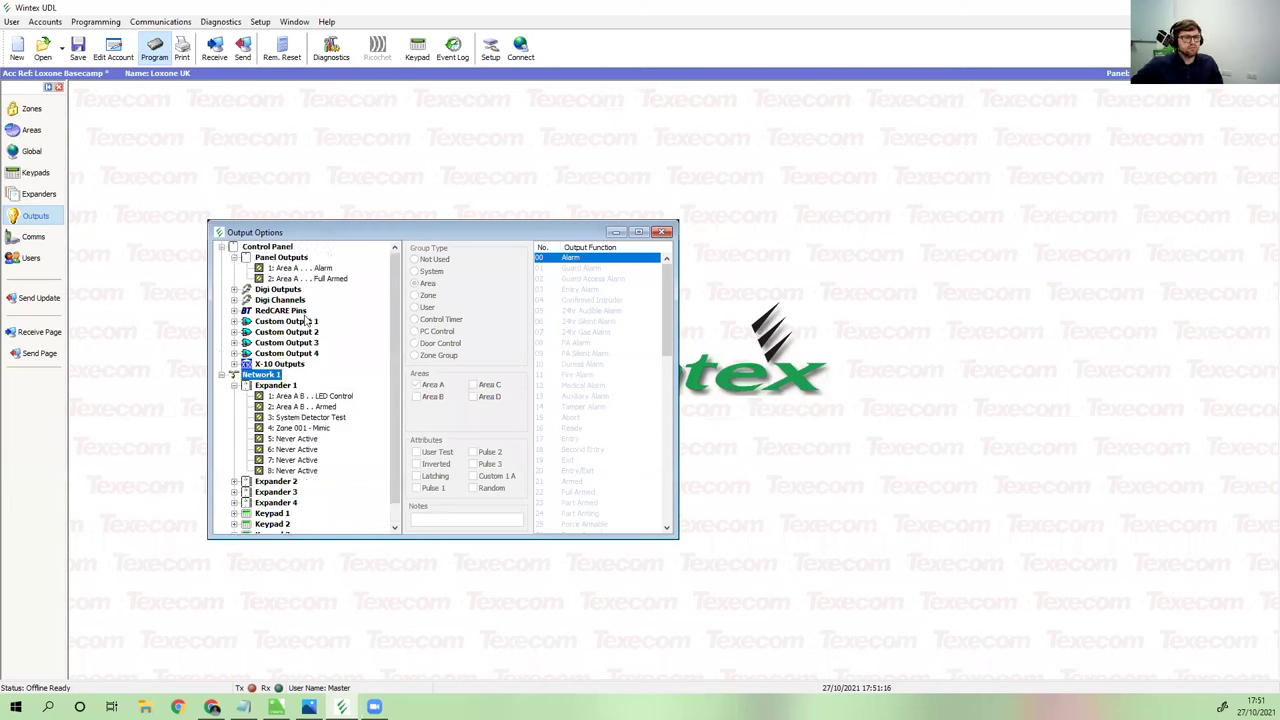
click(236, 365)
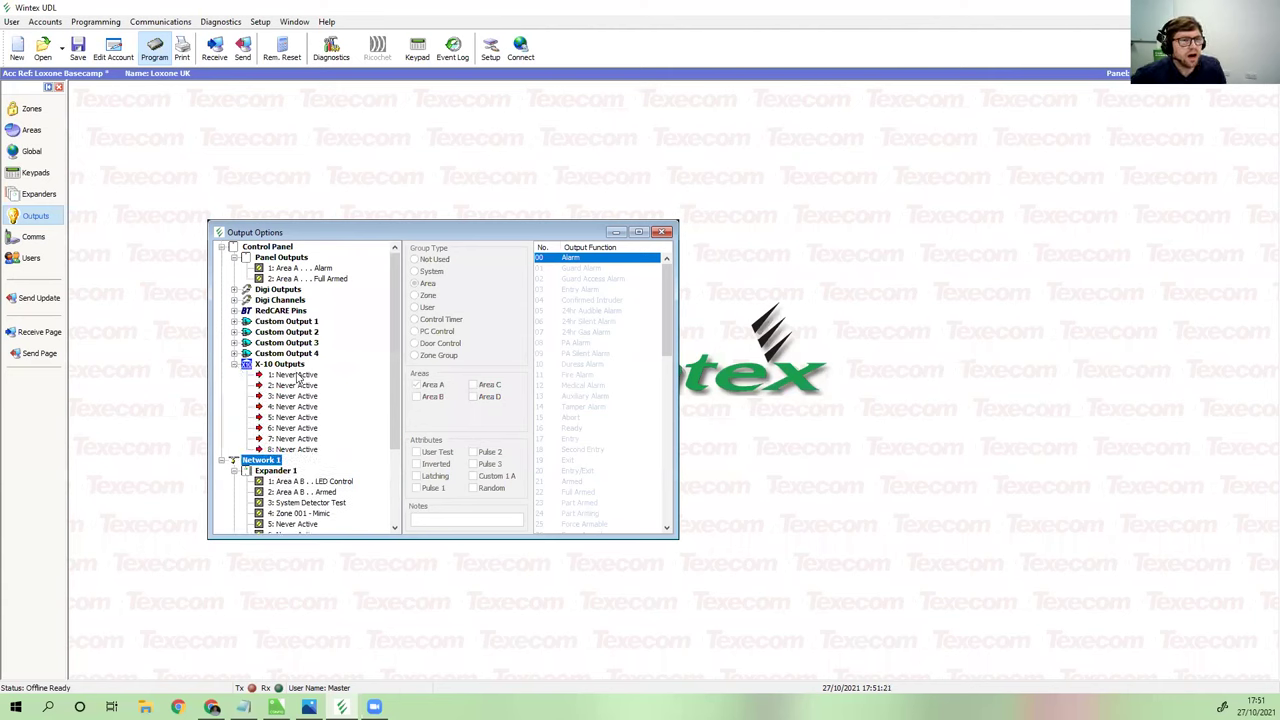
click(298, 376)
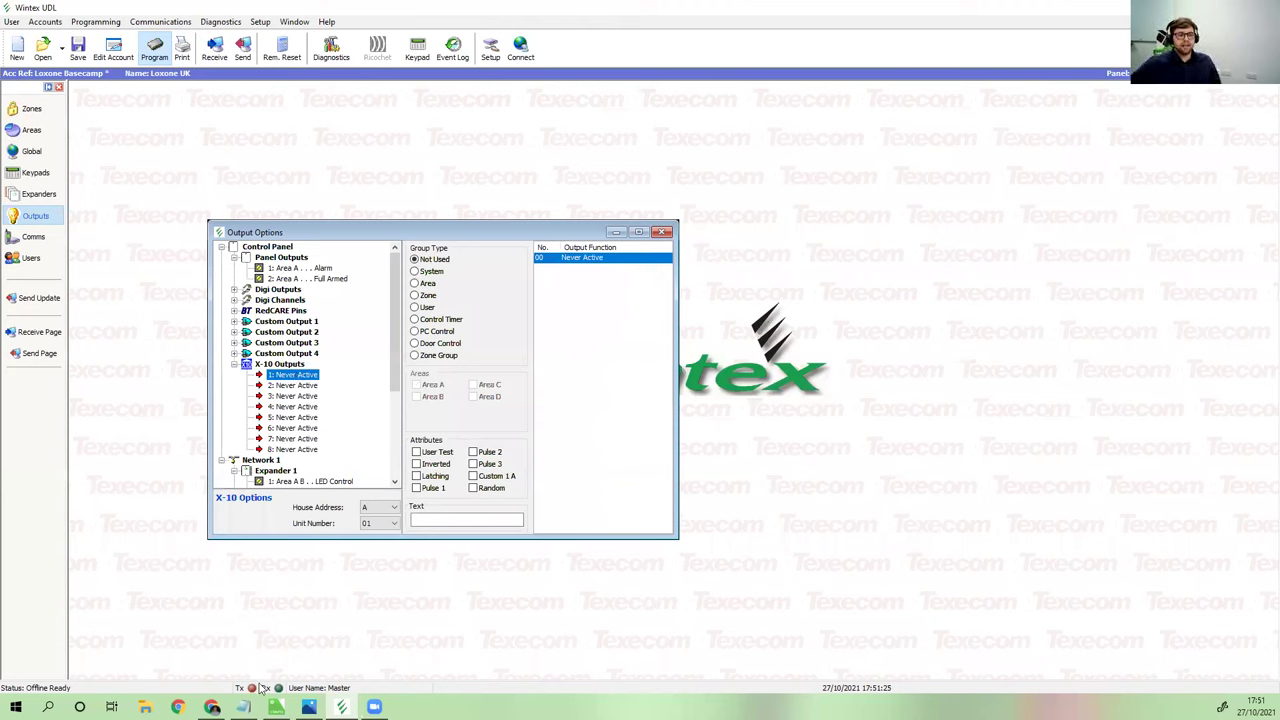
Switch back to Chrome and re-examine the relay terminals on the RM8 module photo
key(alt+Tab)
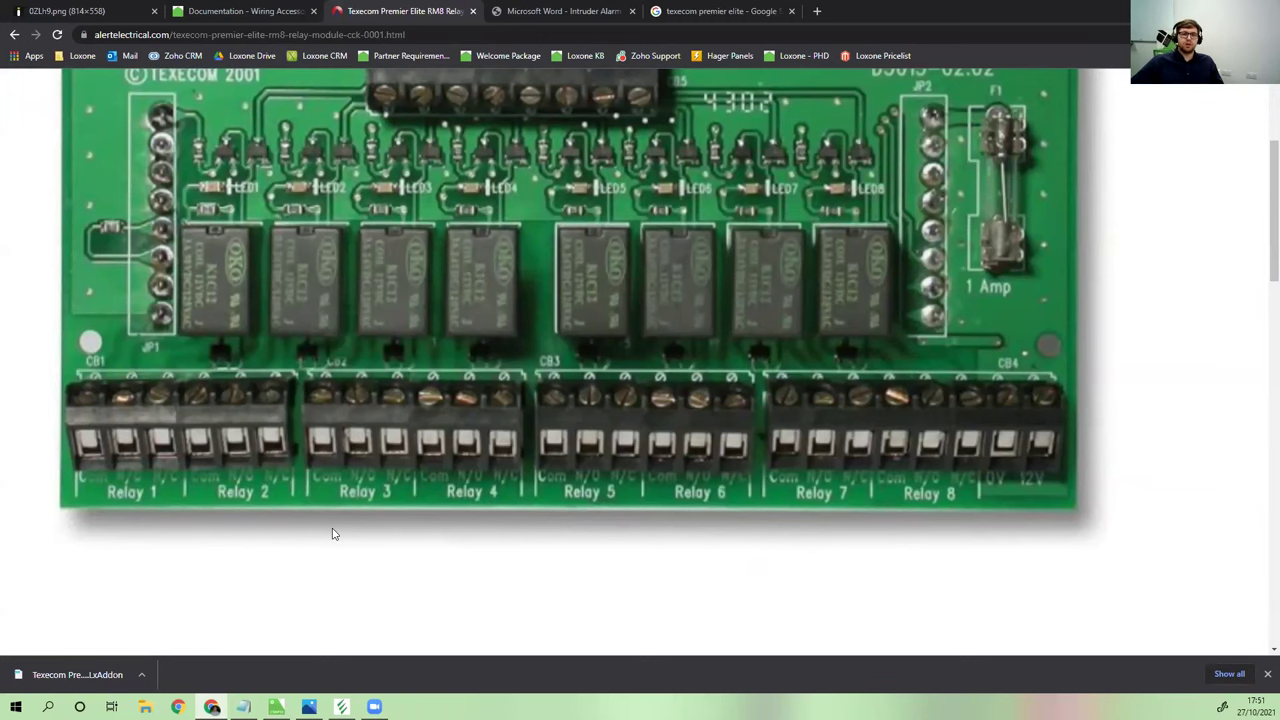
scroll(332, 530, up, 5)
scroll(332, 534, down, 3)
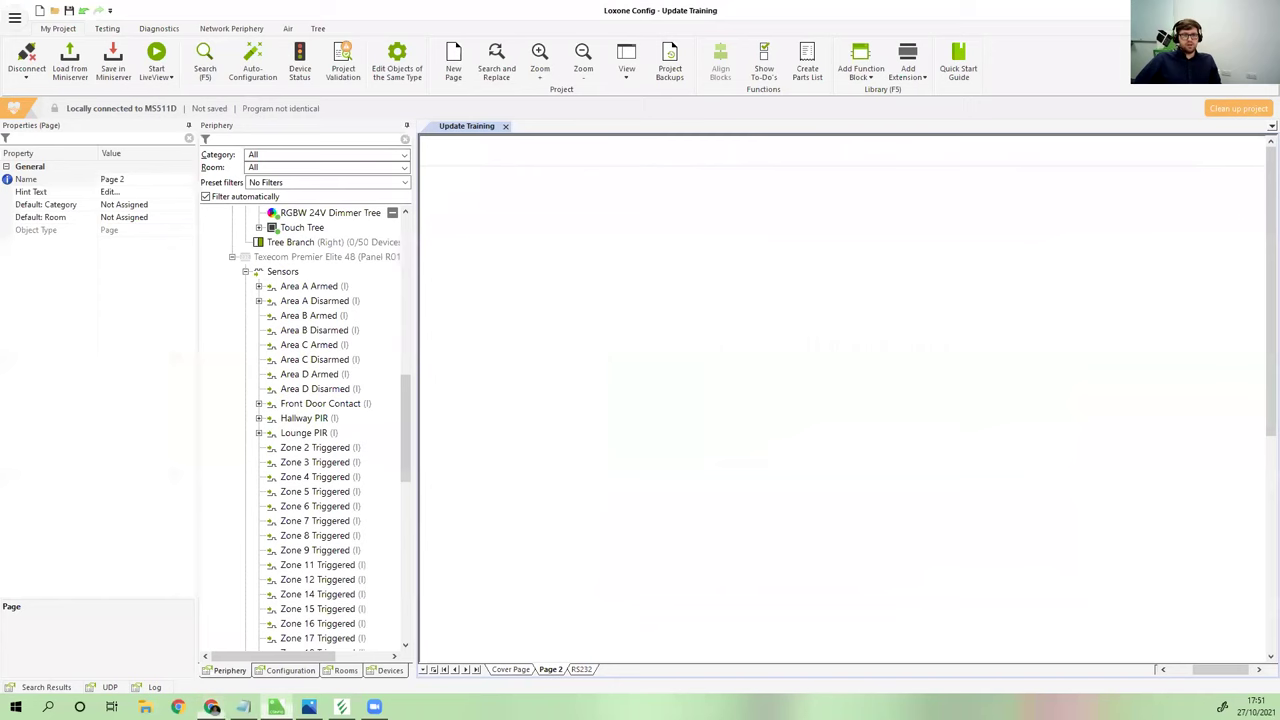
Switch to Loxone Config and review the Miniserver's digital inputs 2 to 4 and its relay outputs in the Periphery tree
click(276, 707)
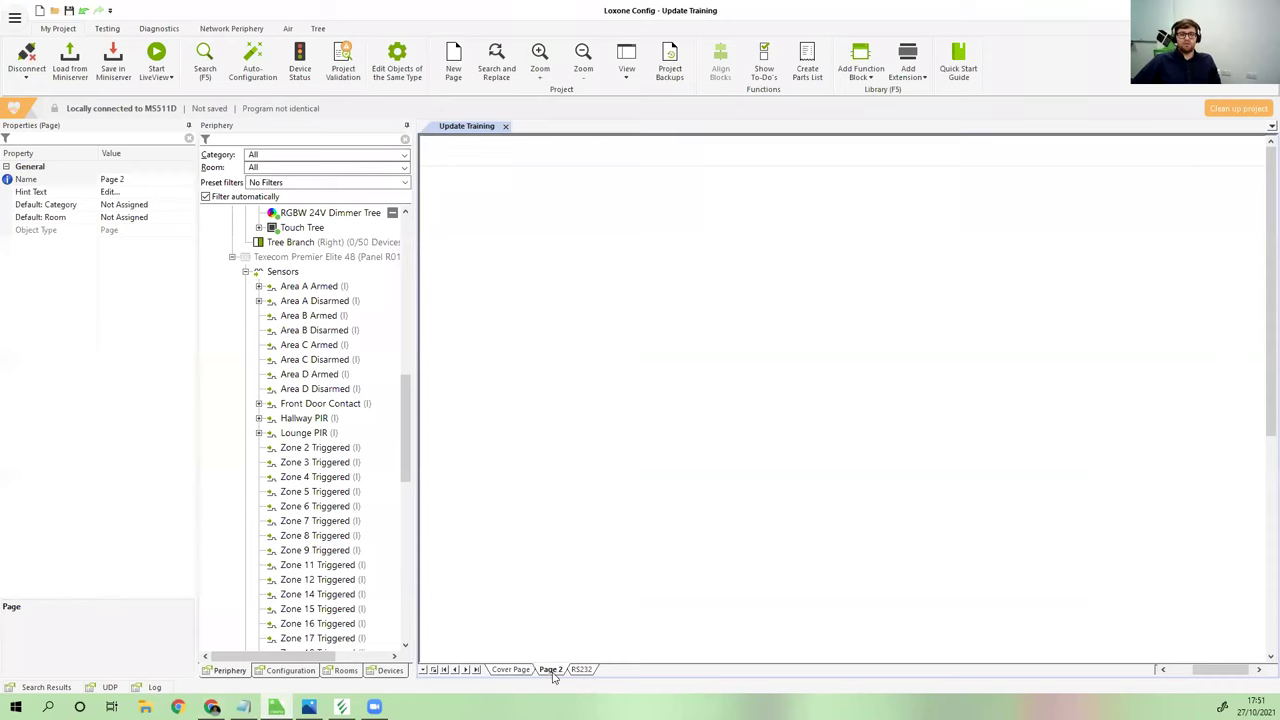
scroll(360, 341, up, 5)
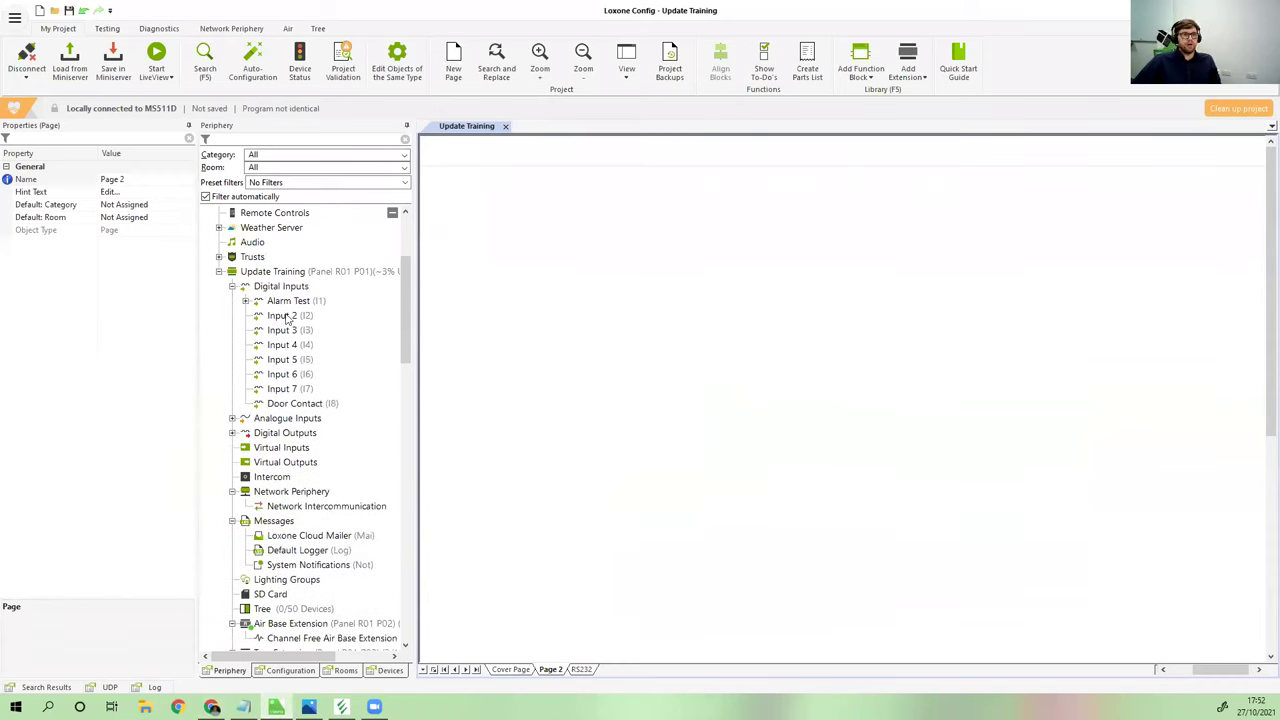
click(287, 317)
click(290, 331)
click(289, 345)
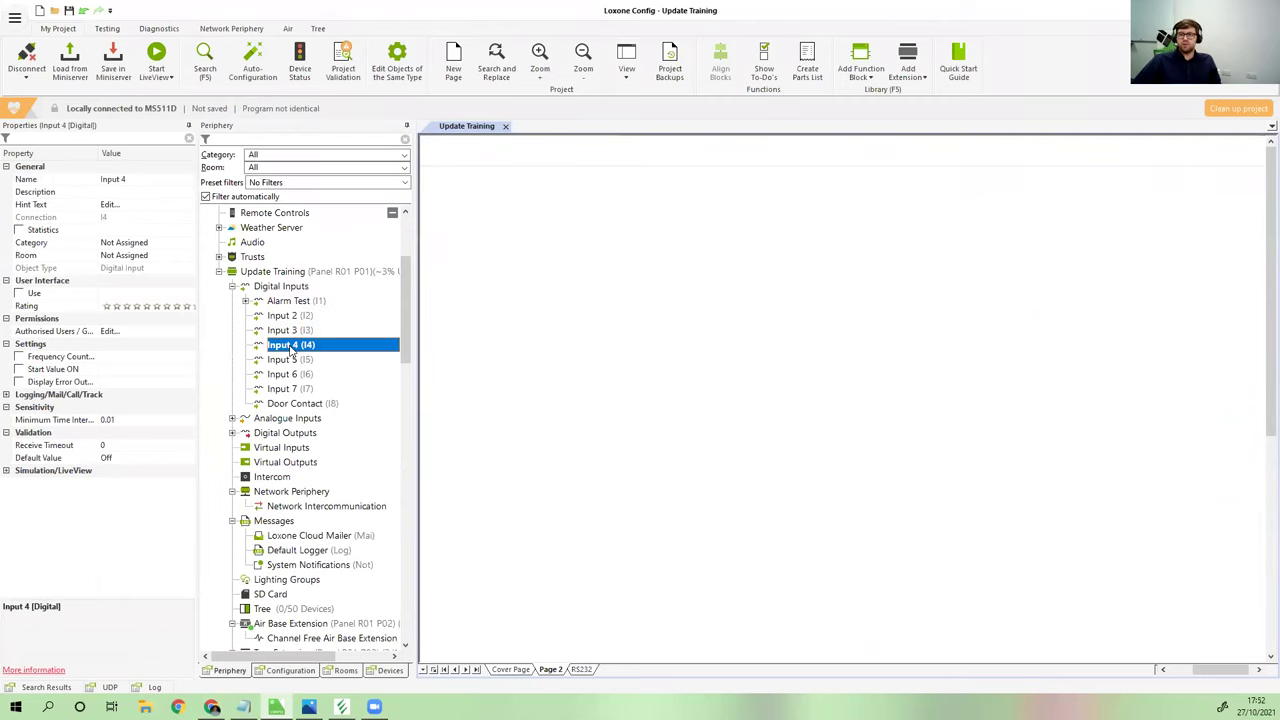
click(234, 433)
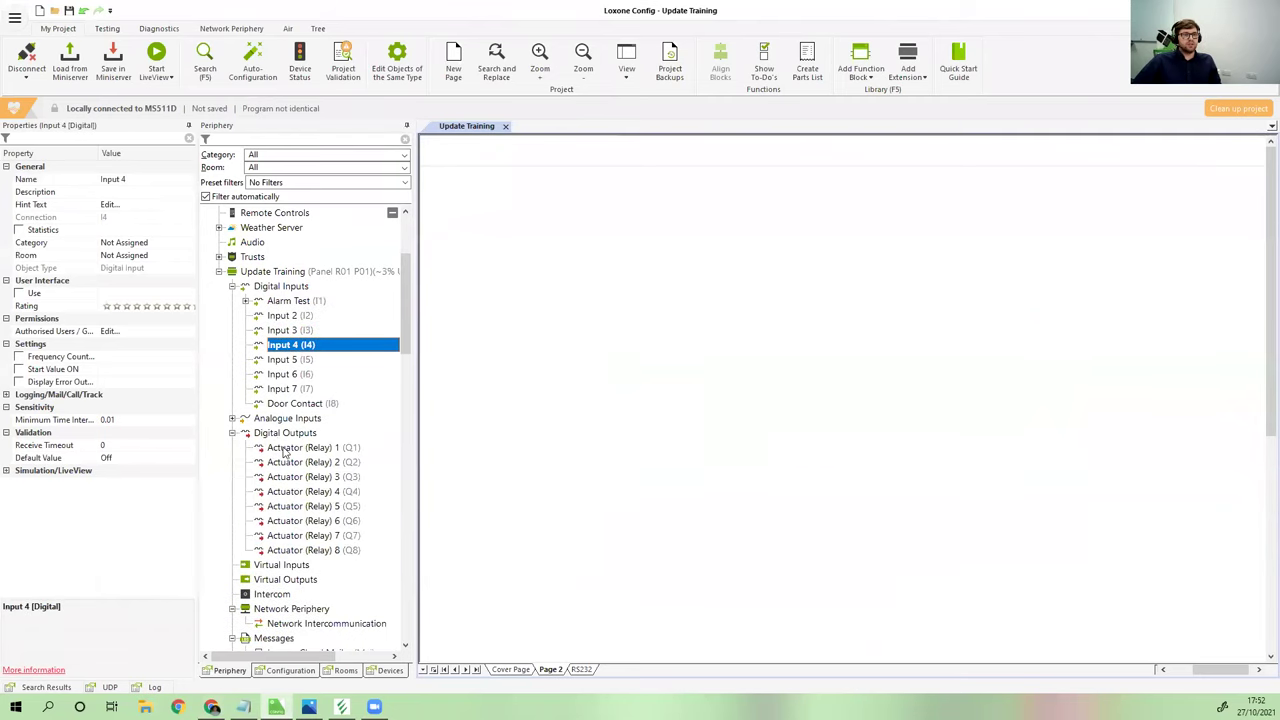
Open the Sequential Controller's script on the RS232 page and examine its setpulse commands and the command's example
click(589, 669)
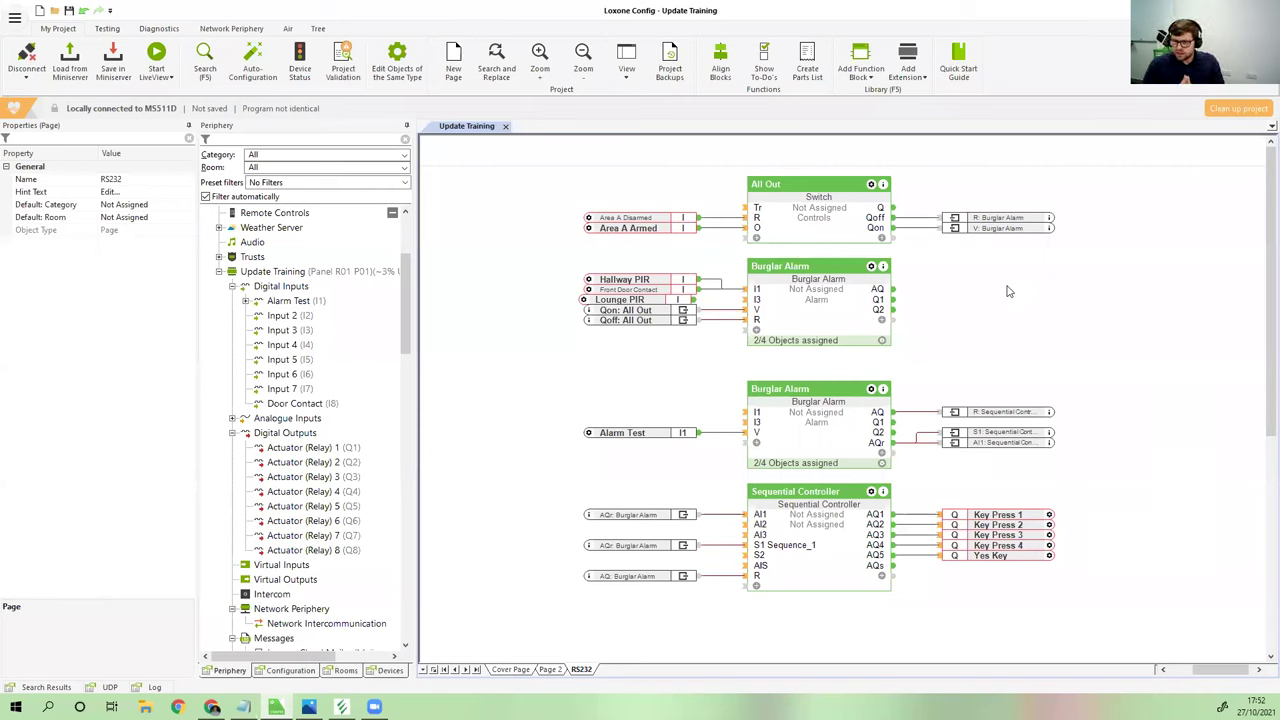
click(826, 535)
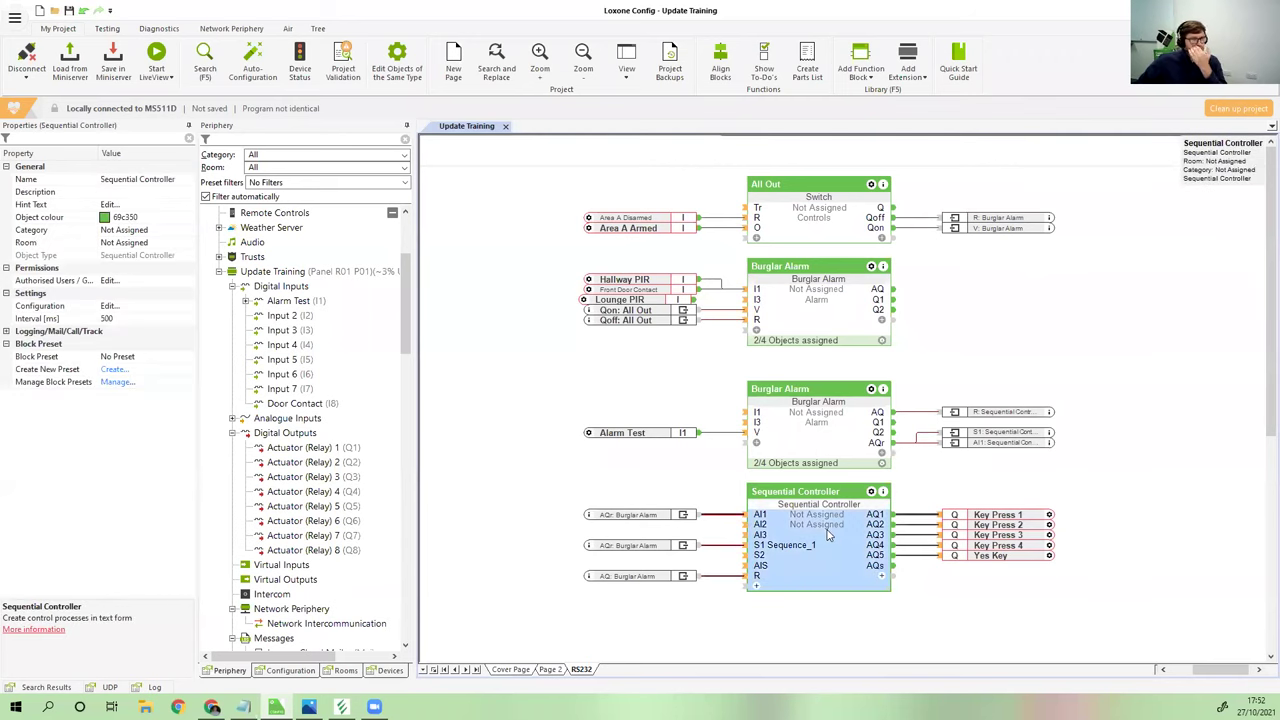
double_click(826, 535)
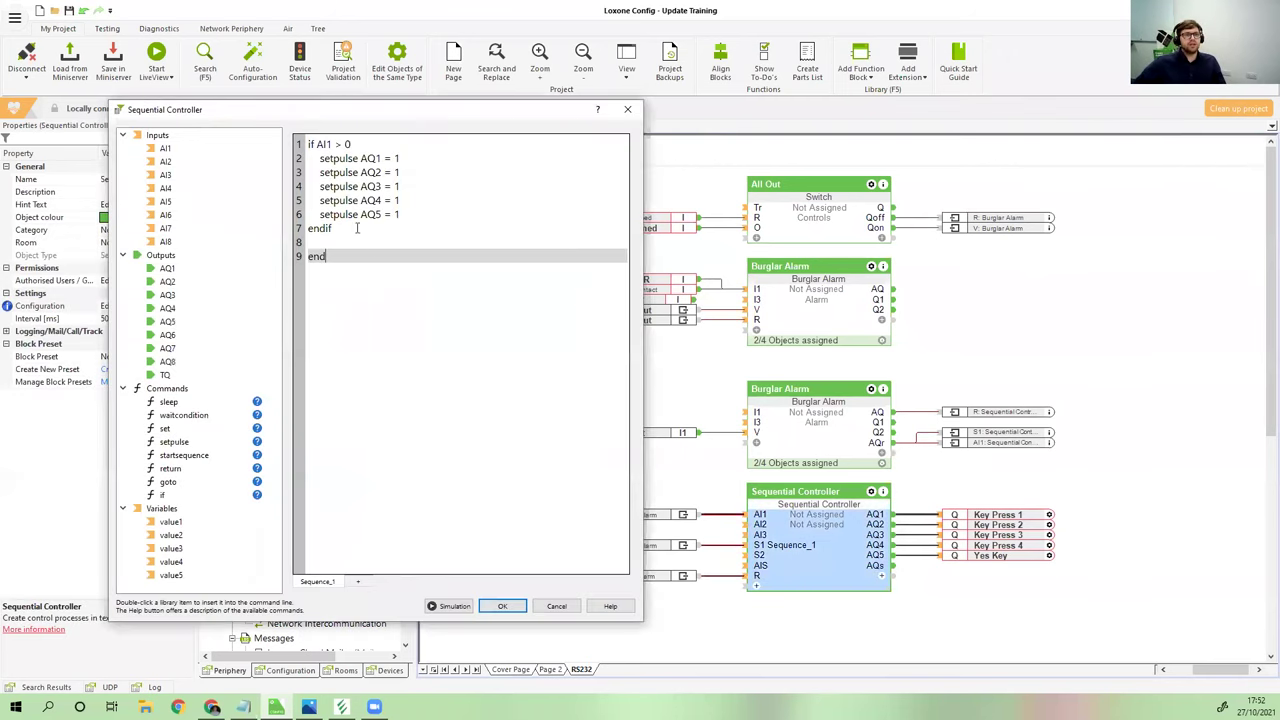
click(334, 160)
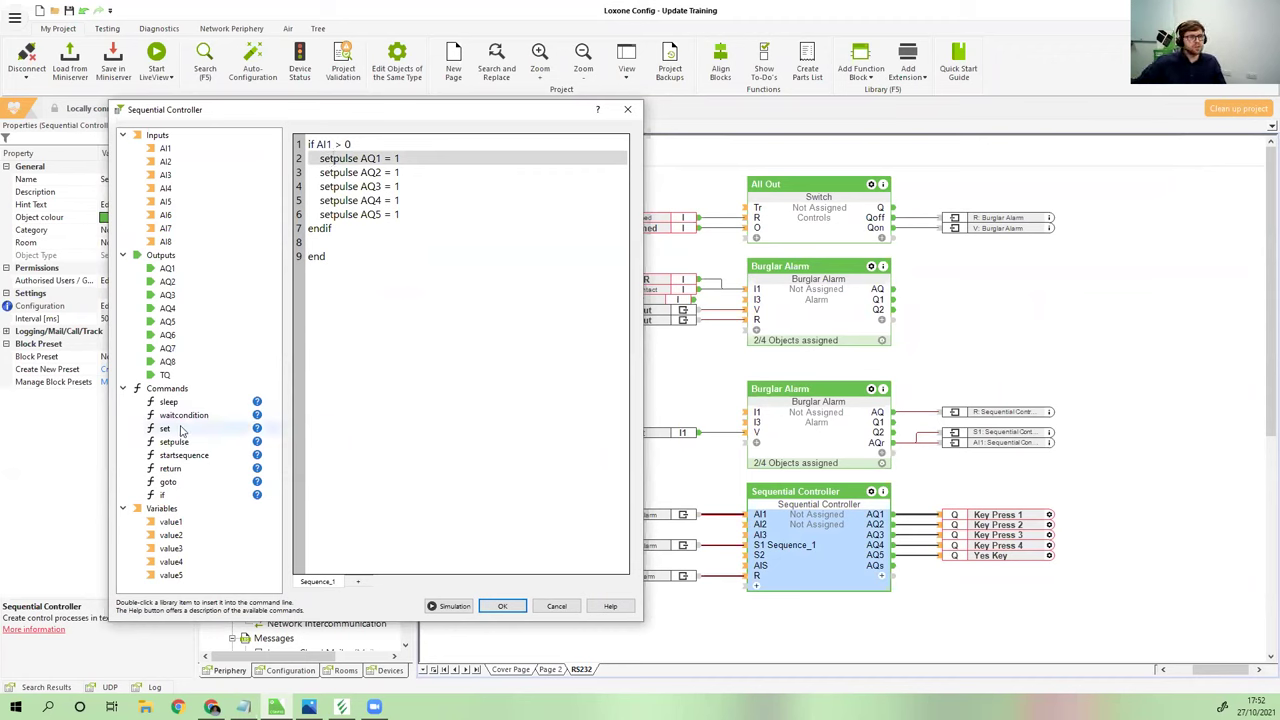
mouse_move(257, 445)
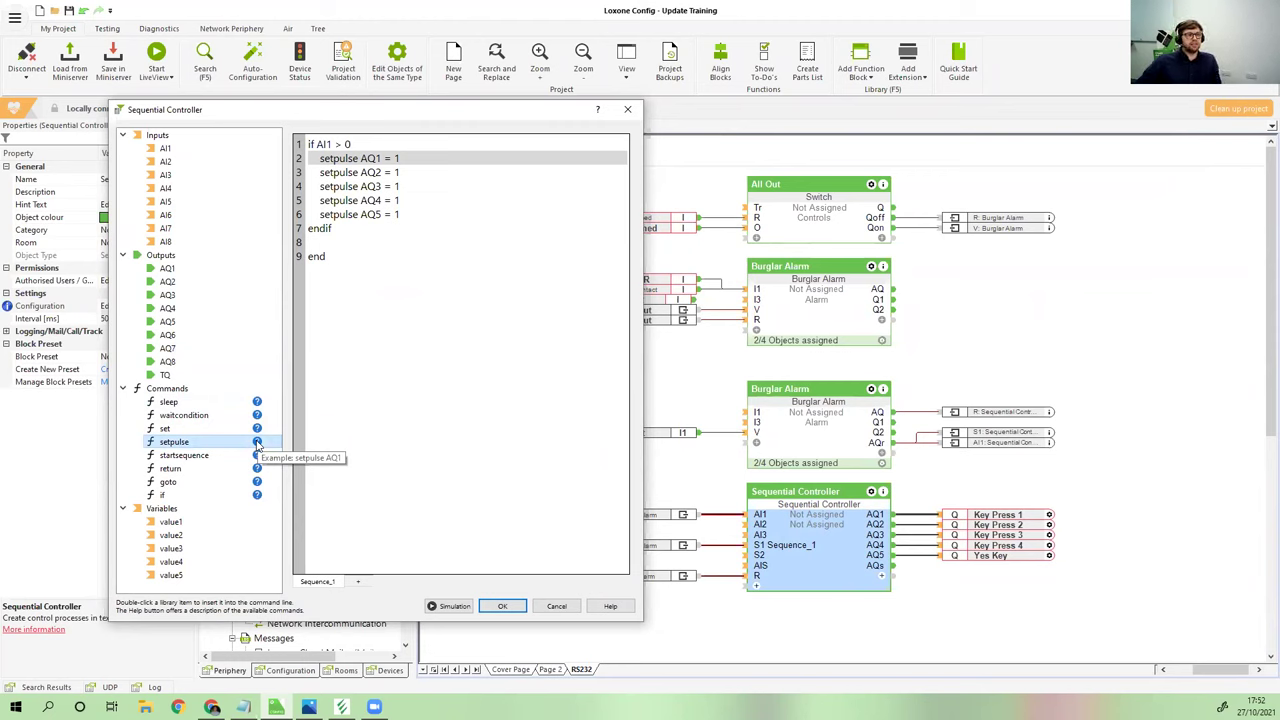
Start and stop the simulation from the Sequential Controller editor, and close the editor
click(448, 606)
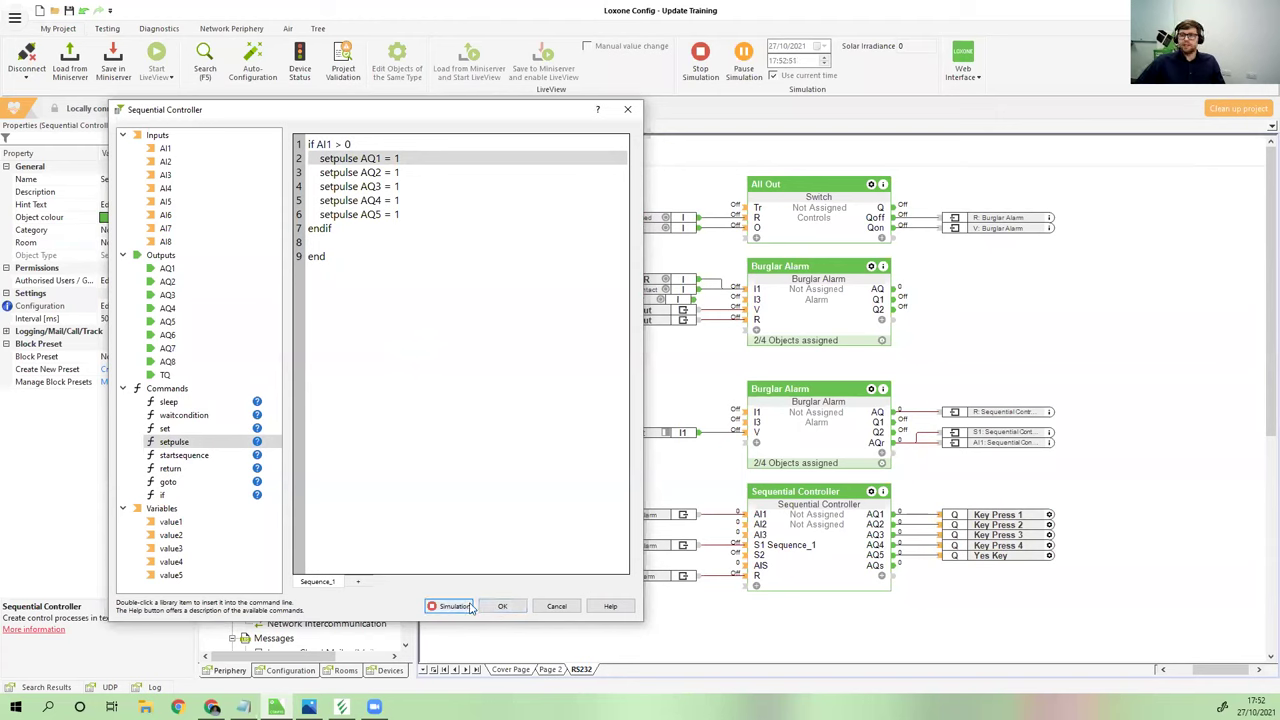
click(457, 607)
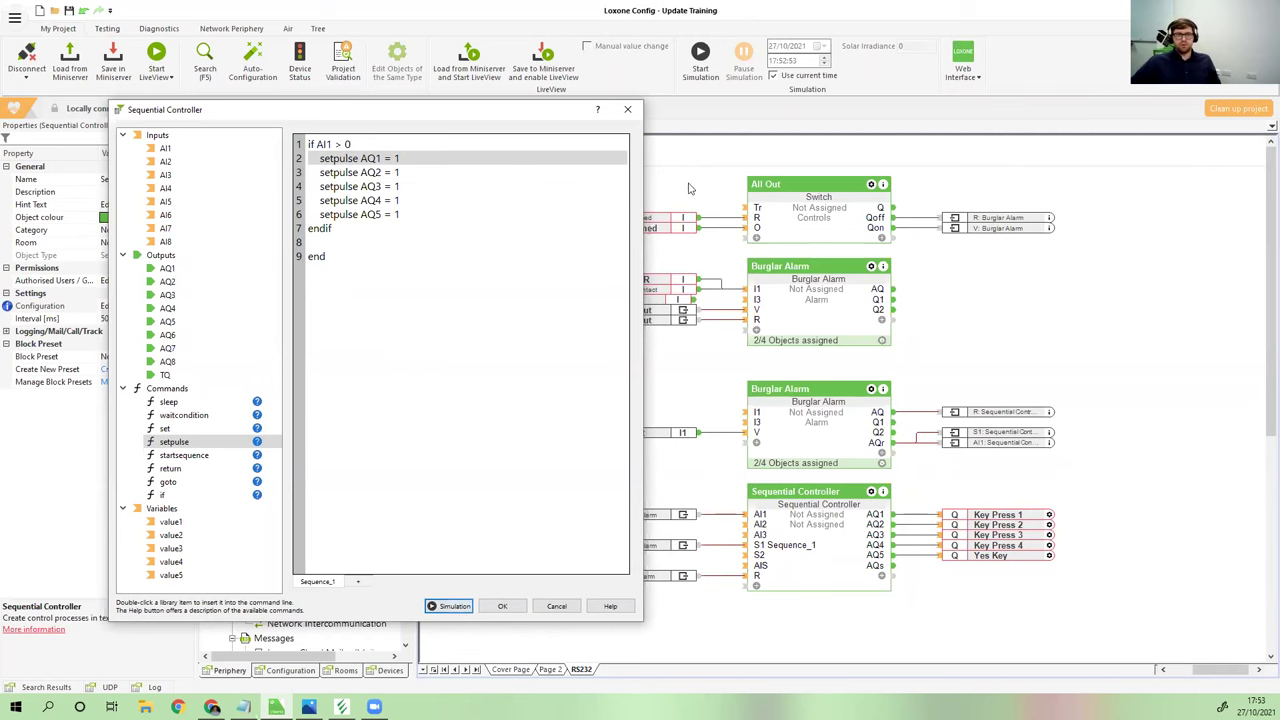
click(627, 112)
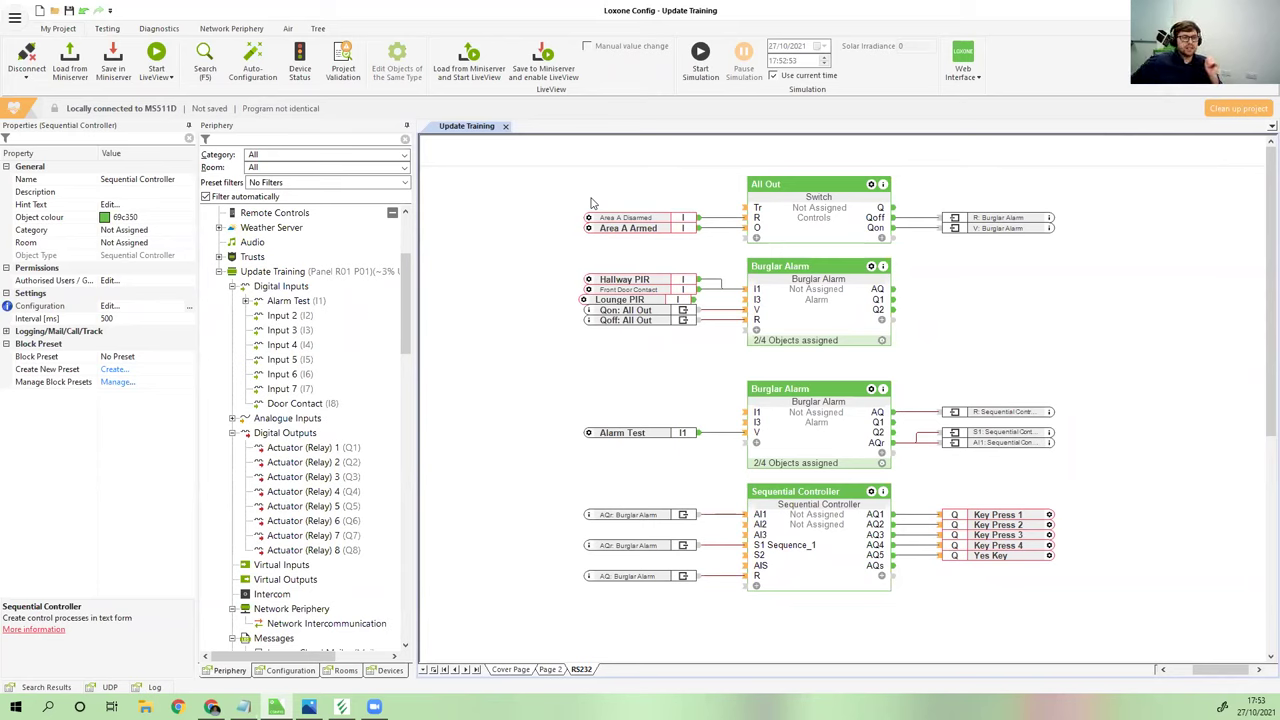
Browse the Miniserver's periphery objects, looking at the Virtual Outputs, relay actuators and Texecom sensors
click(278, 582)
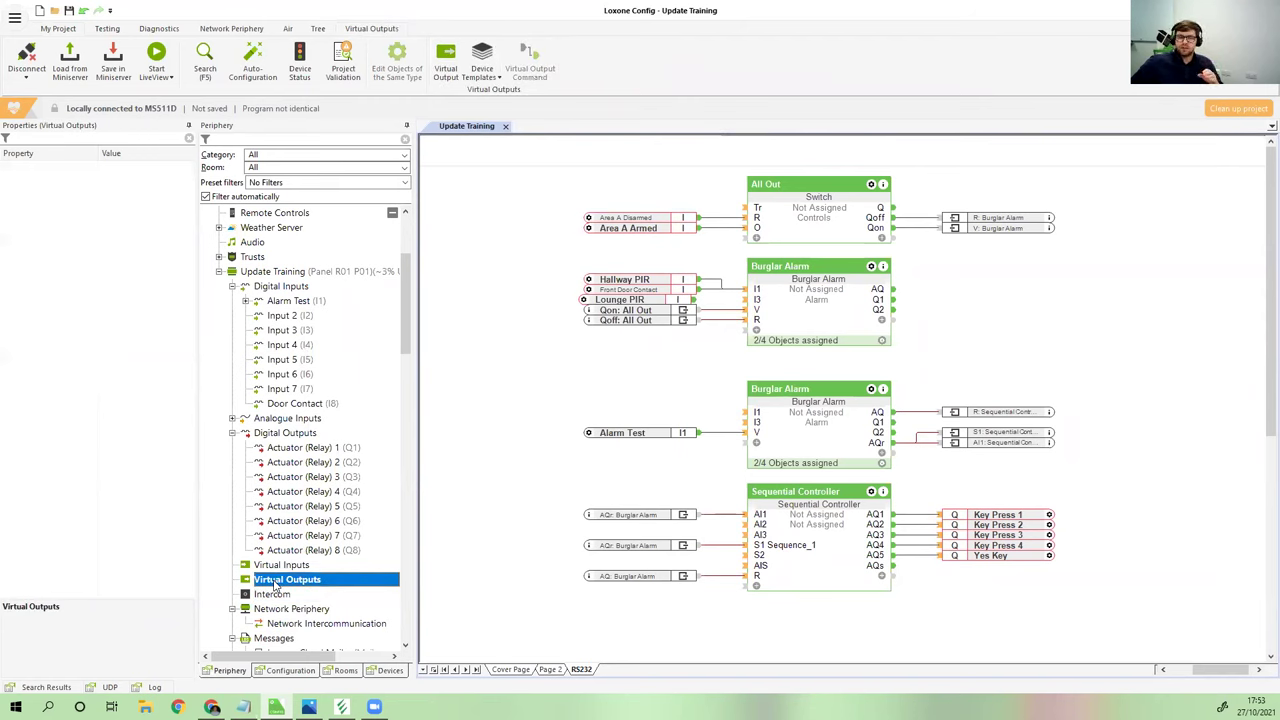
click(314, 518)
scroll(316, 497, down, 5)
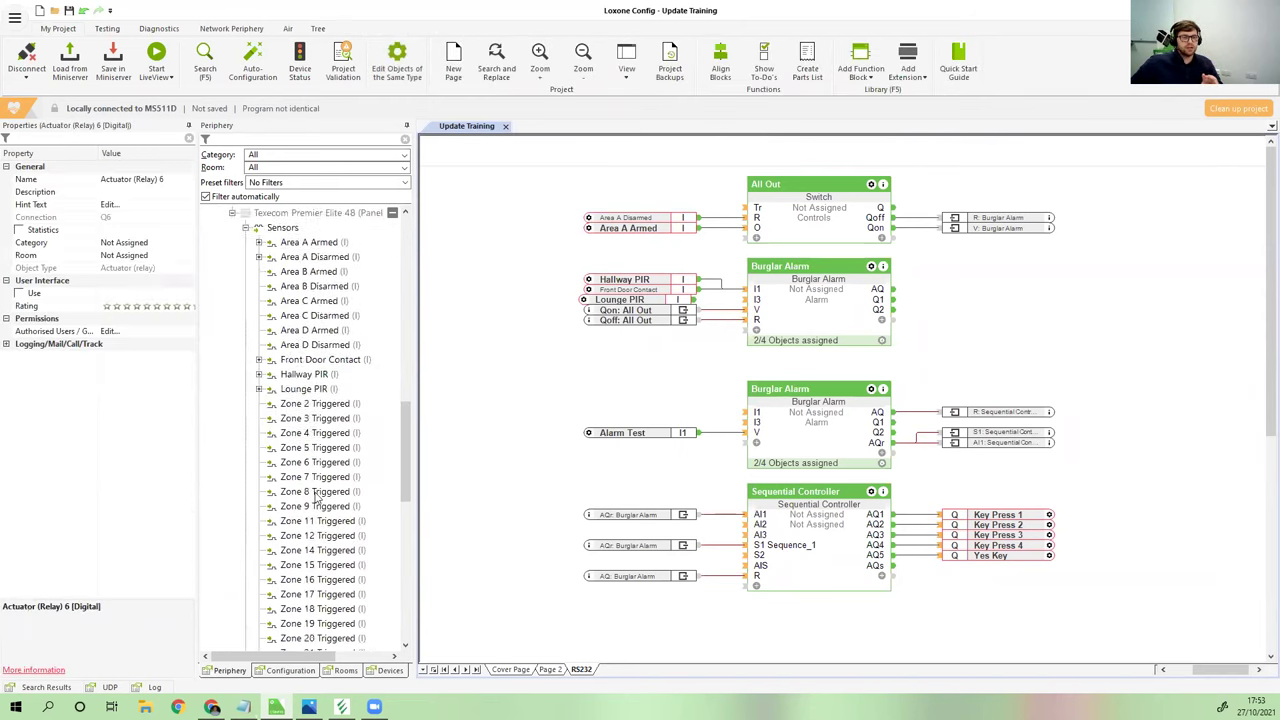
scroll(316, 497, down, 3)
scroll(316, 497, up, 10)
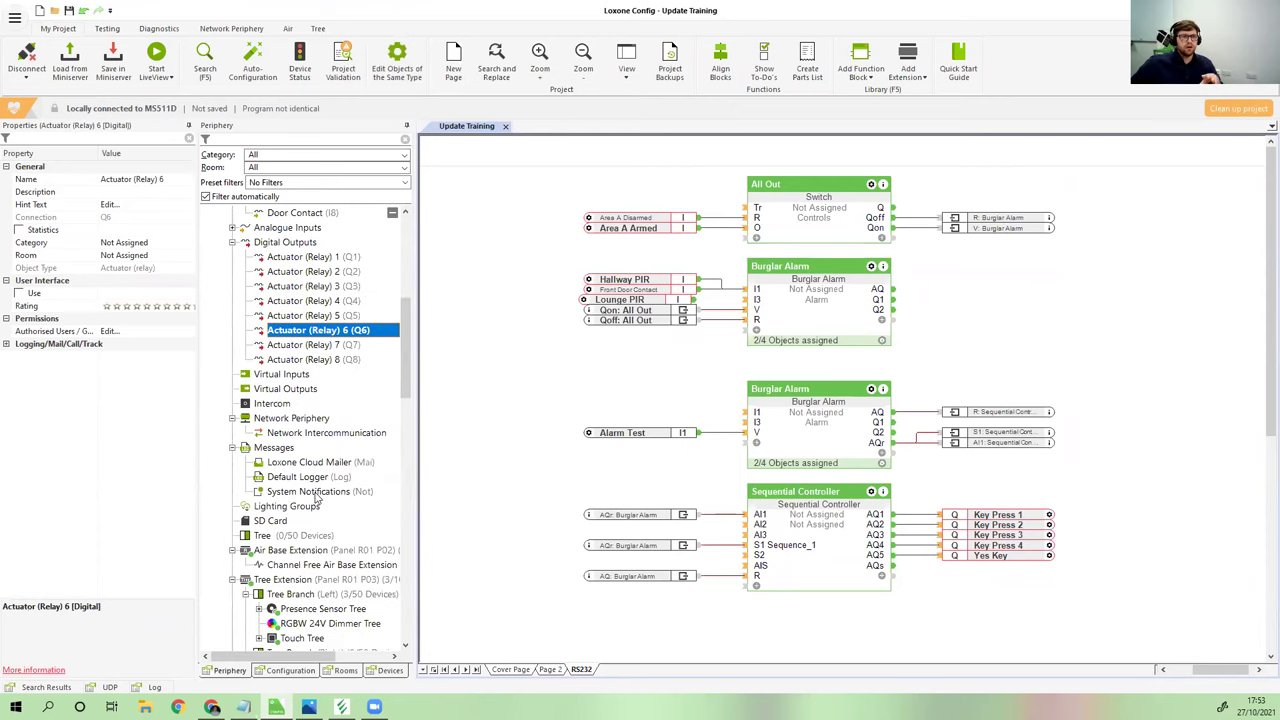
click(281, 394)
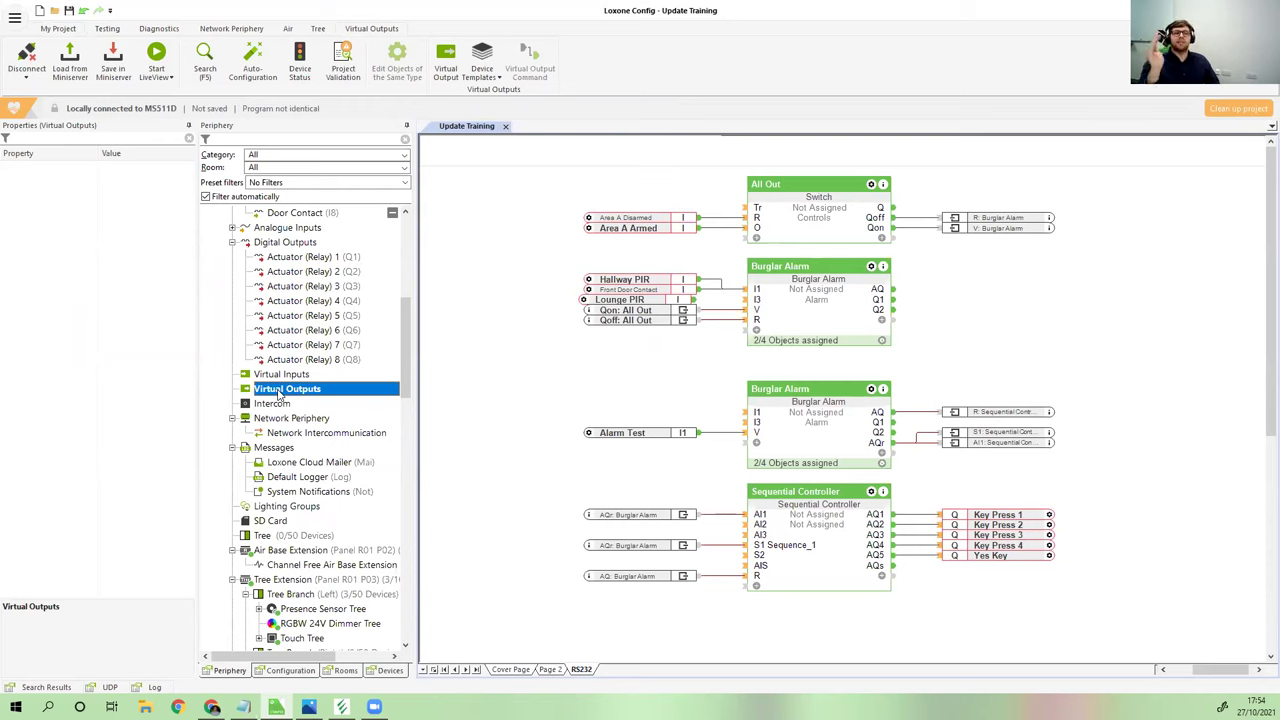
Add a Virtual HTTP Input under Virtual Inputs and inspect its polling cycle setting
click(273, 377)
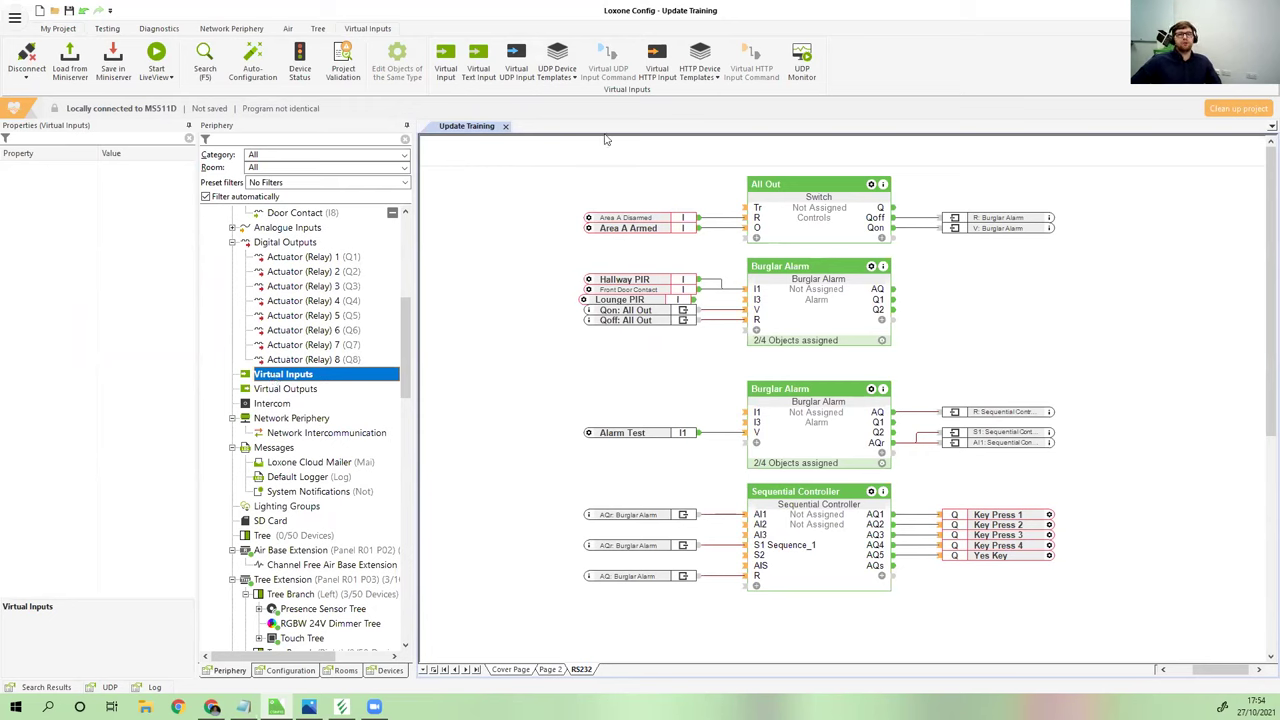
click(655, 70)
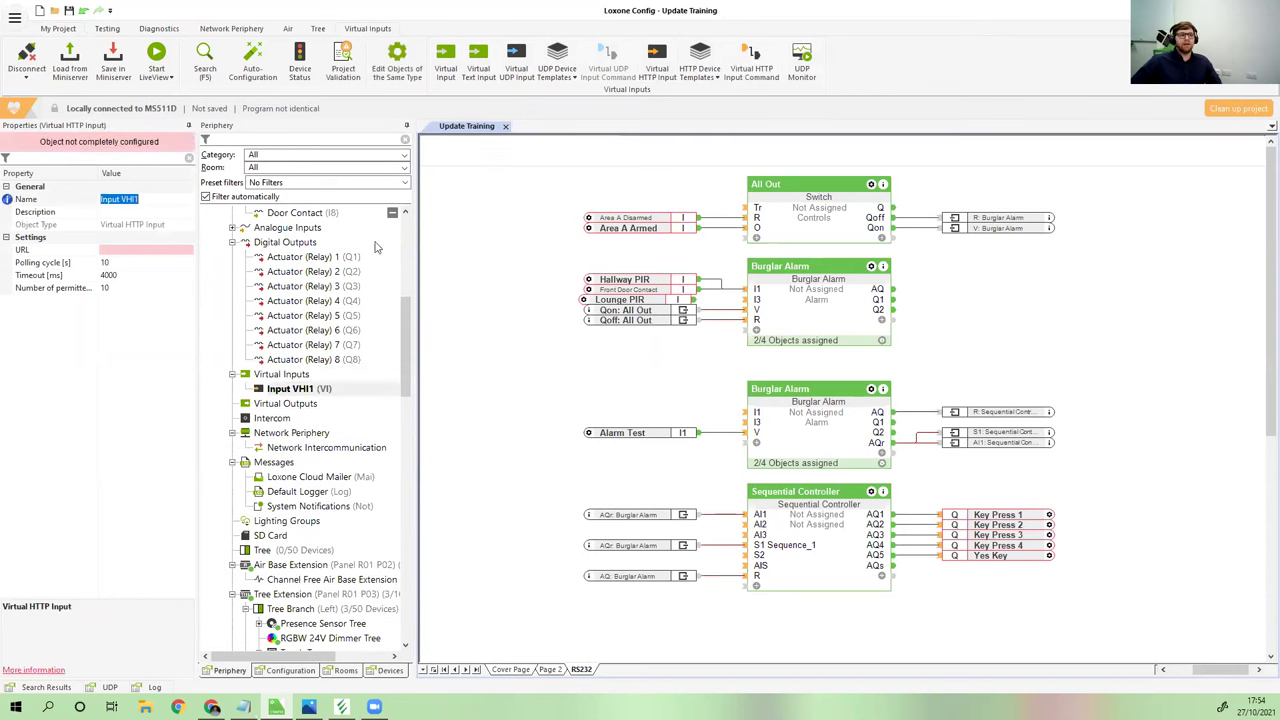
click(66, 262)
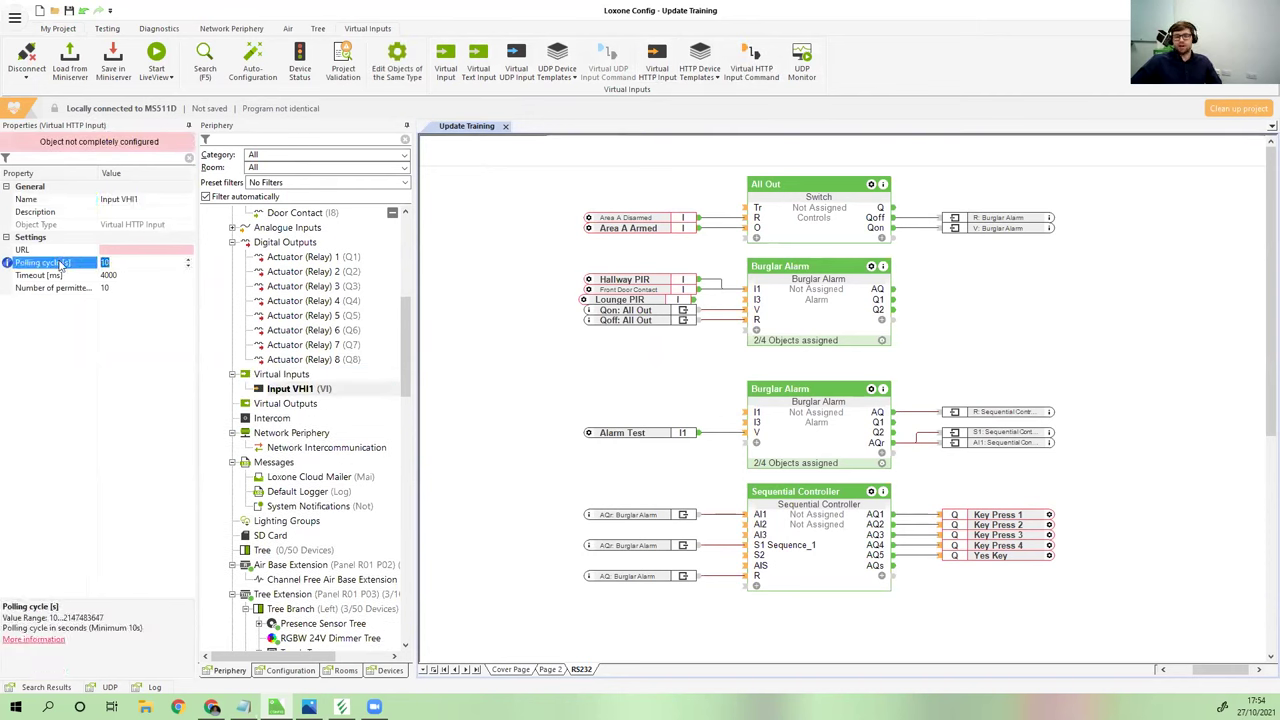
click(110, 262)
drag(112, 262, 96, 270)
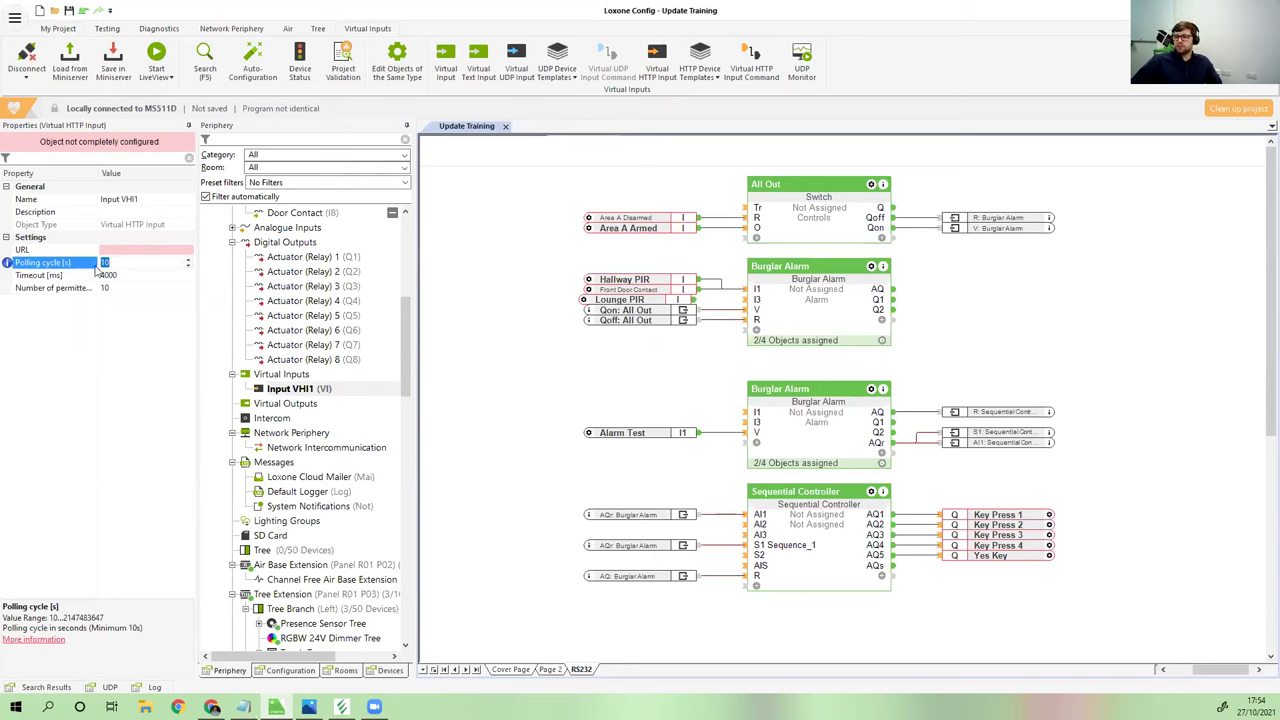
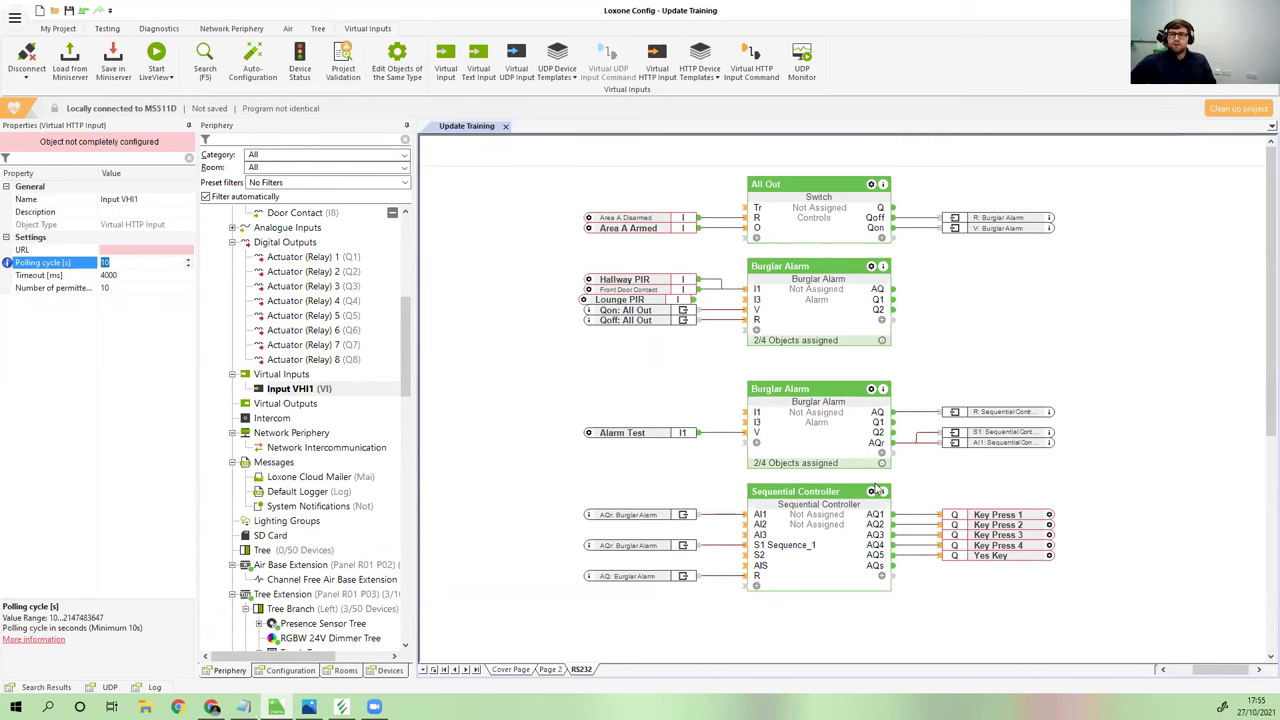
click(930, 371)
scroll(950, 370, down, 1)
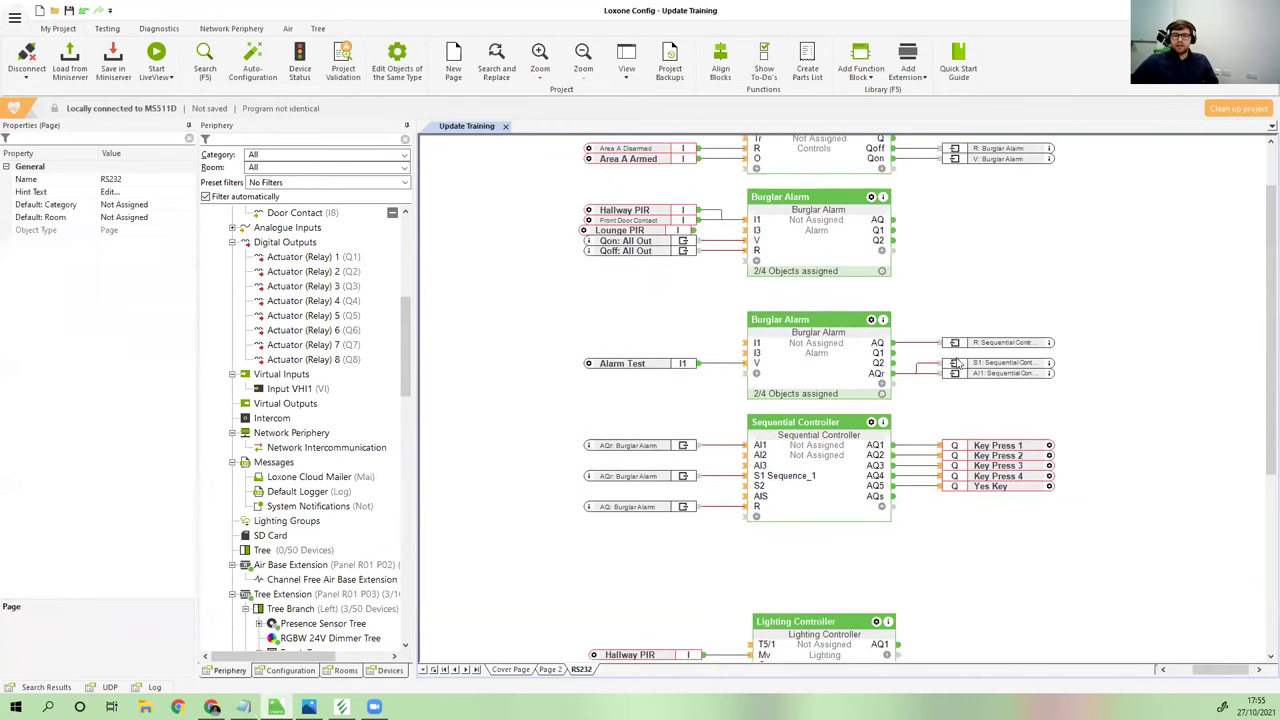
click(833, 542)
Switch to Wintex, close the Output Options and open the timers and options for Area A
click(374, 706)
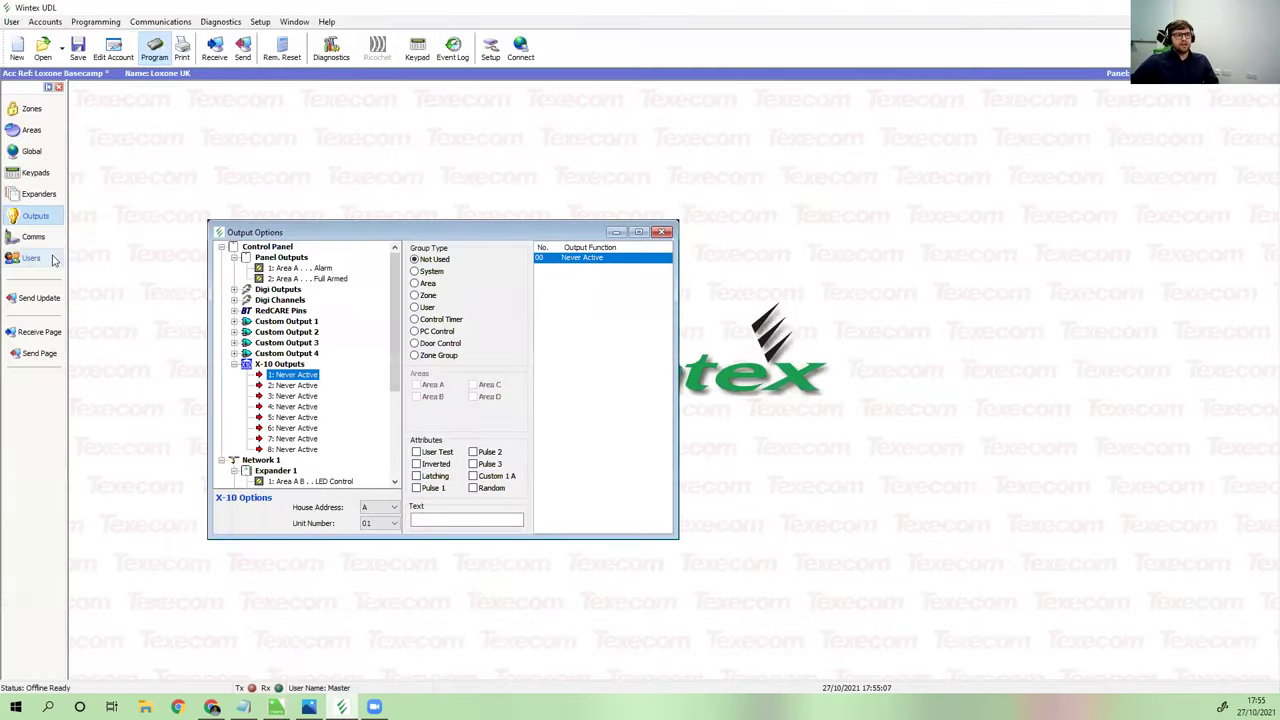
click(663, 232)
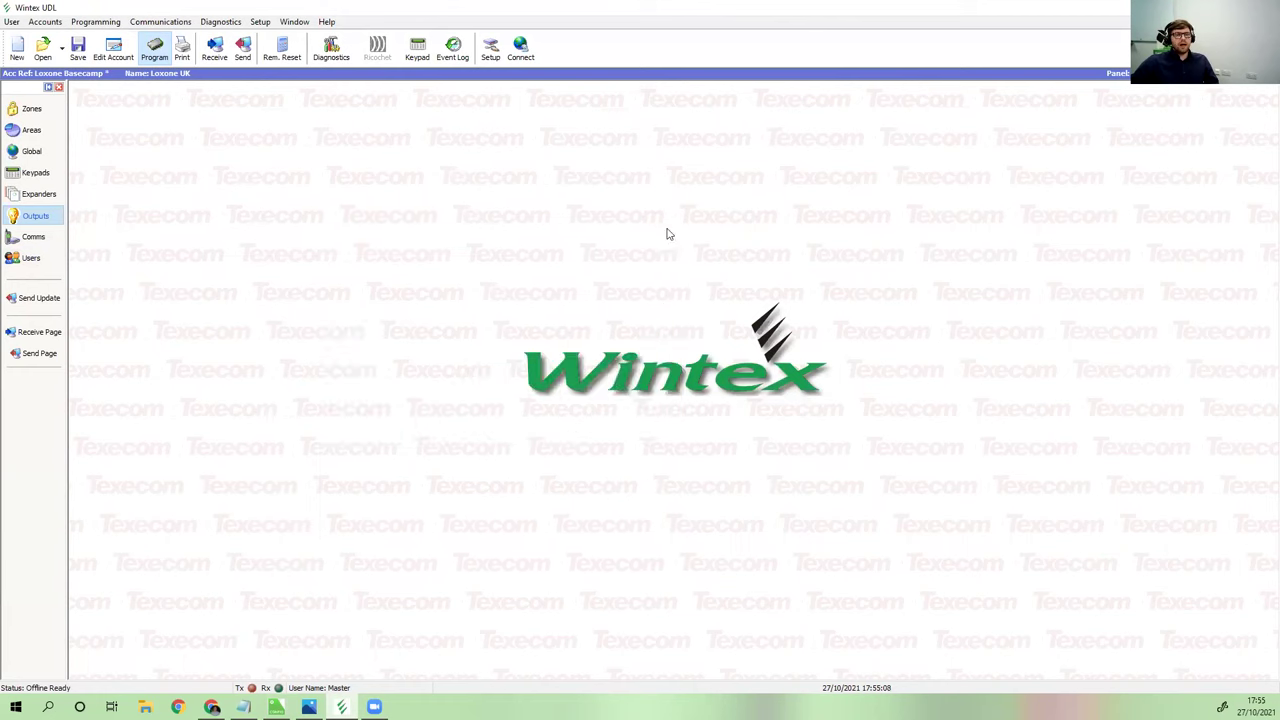
click(44, 140)
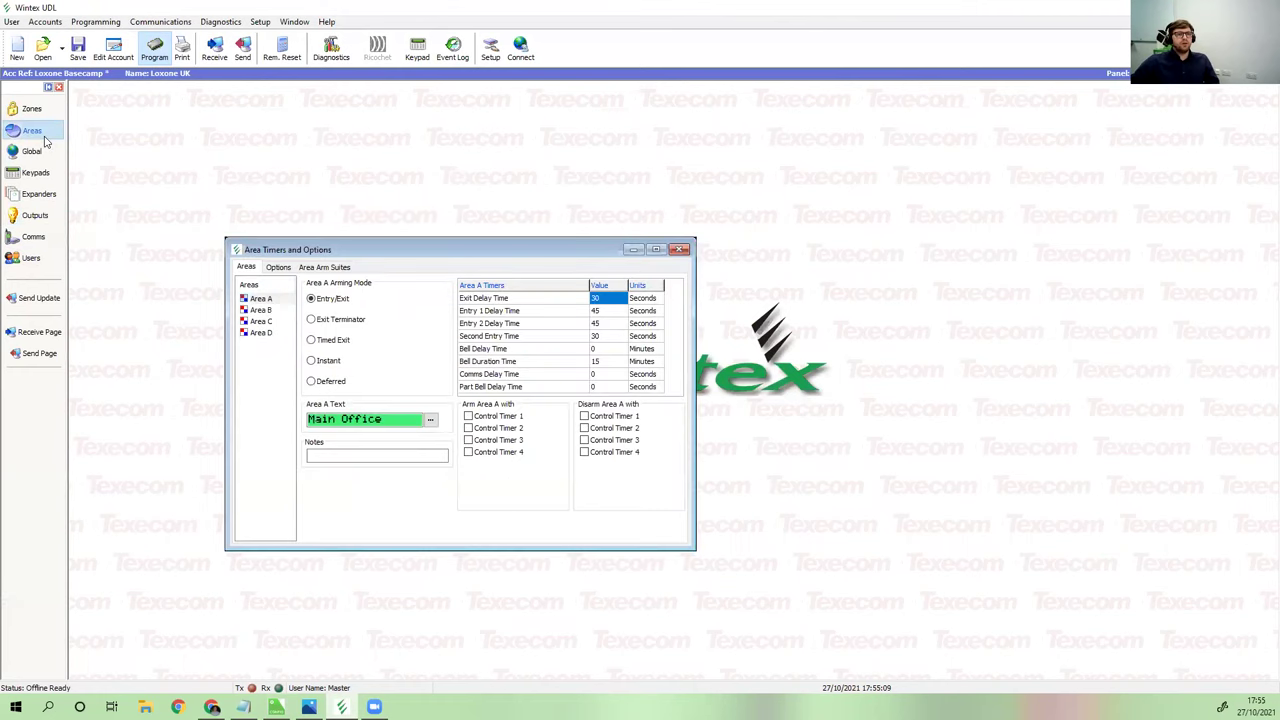
Compare the timers, arming mode and text of Area A and Area B, and close the Area Timers and Options
click(260, 298)
click(261, 310)
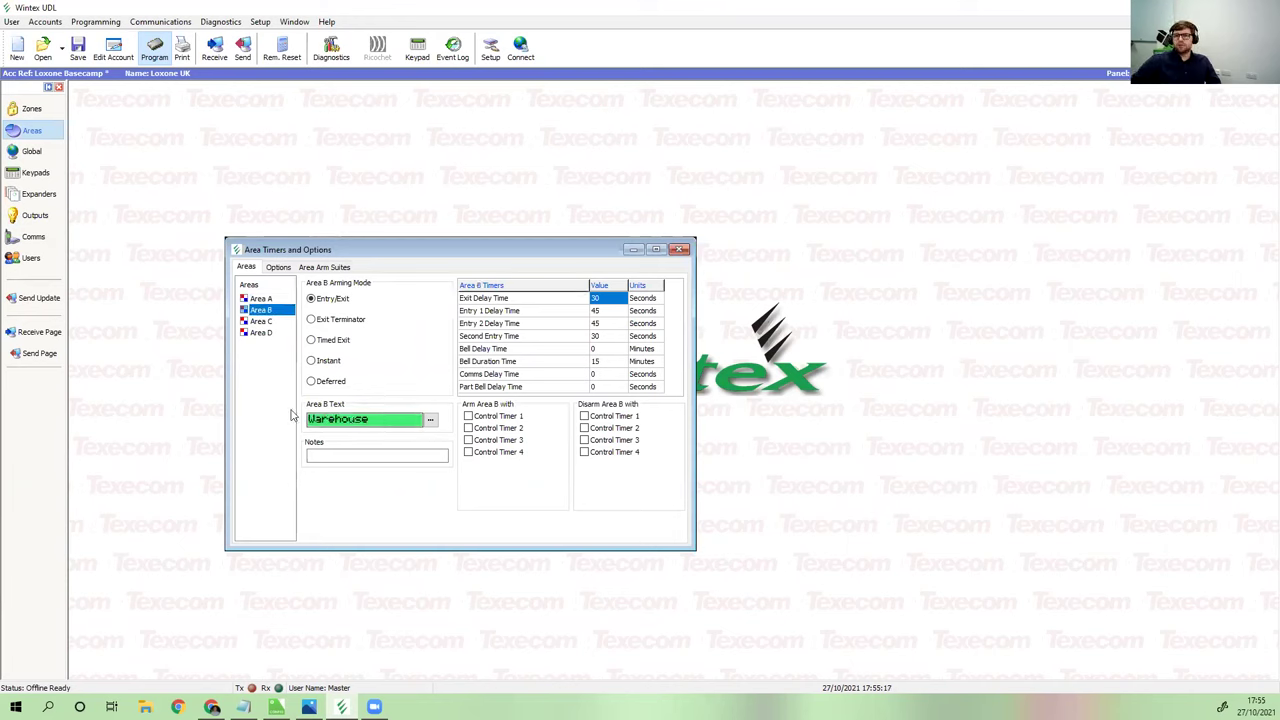
click(259, 298)
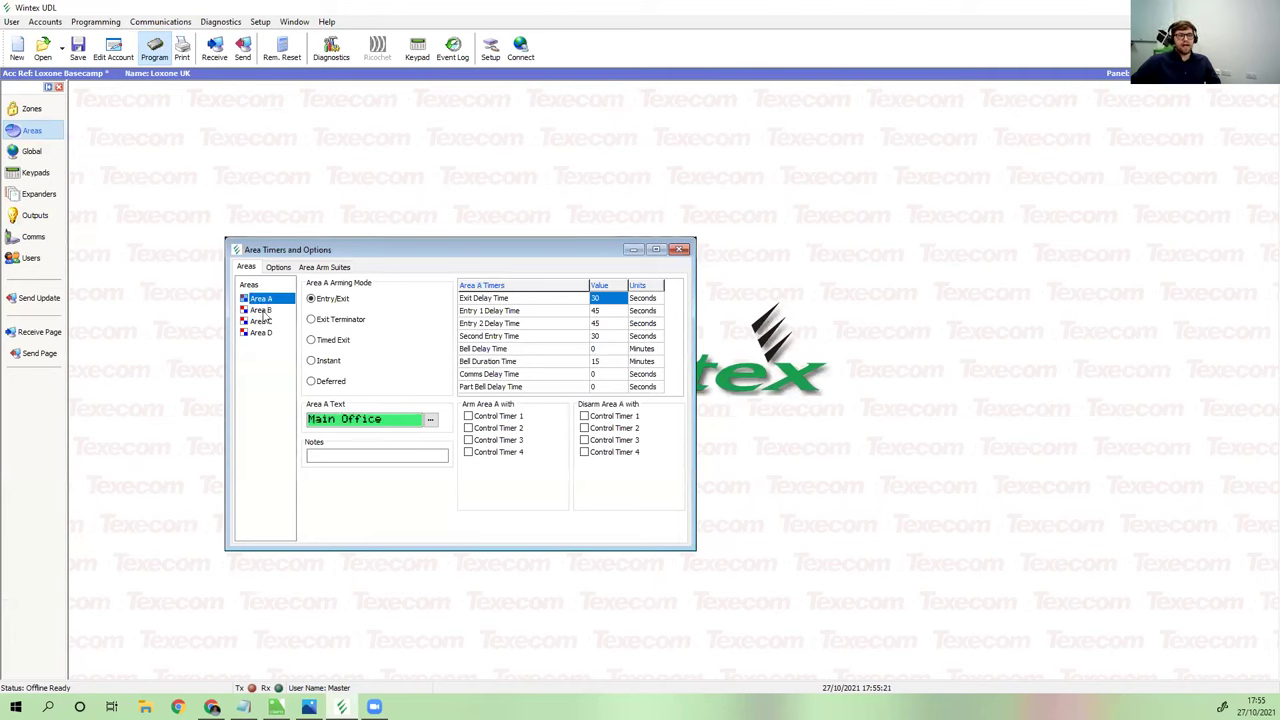
click(260, 310)
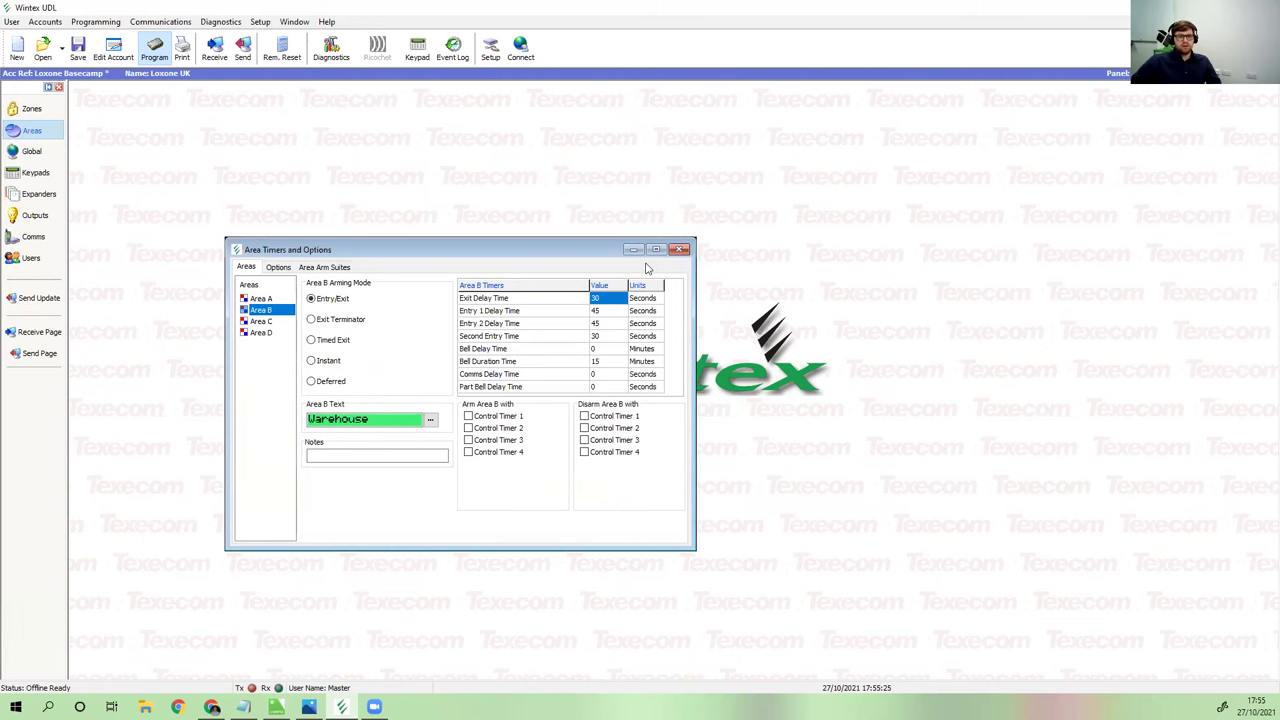
click(680, 249)
Switch to Loxone Config and move the lower Burglar Alarm block up so it sits directly beneath the other Burglar Alarm block
click(276, 707)
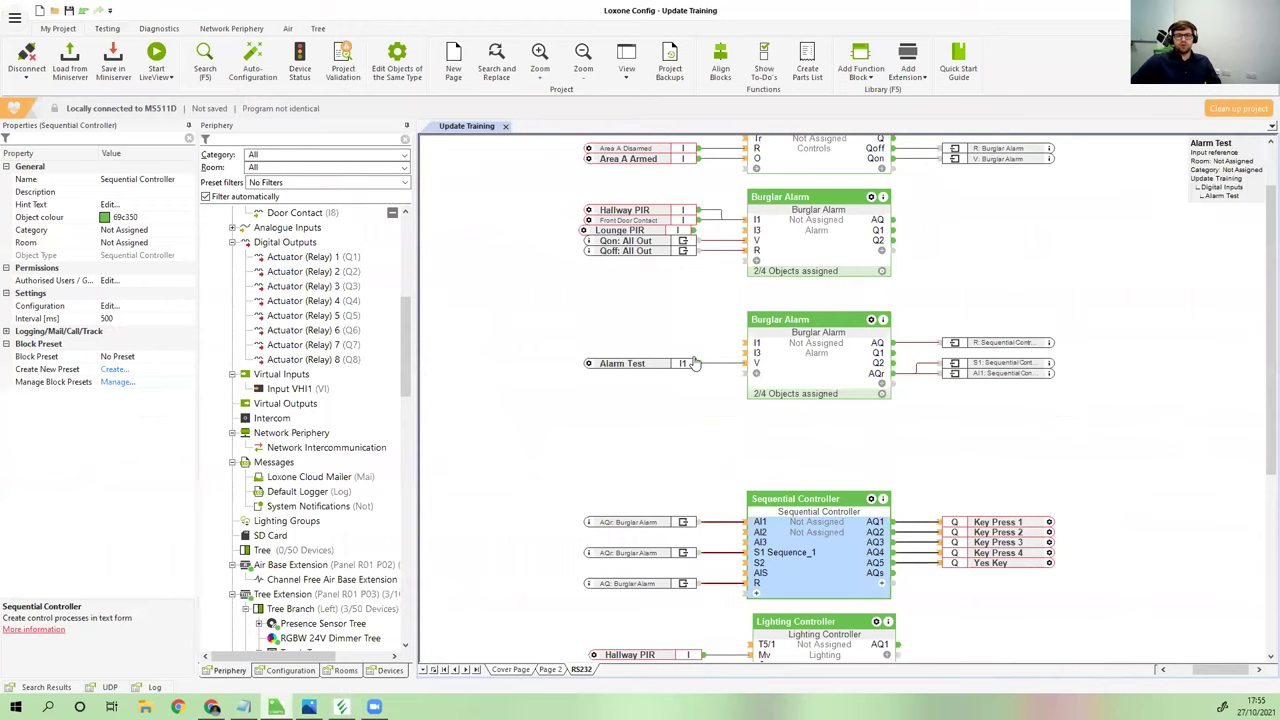
scroll(693, 363, up, 3)
drag(839, 453, 840, 422)
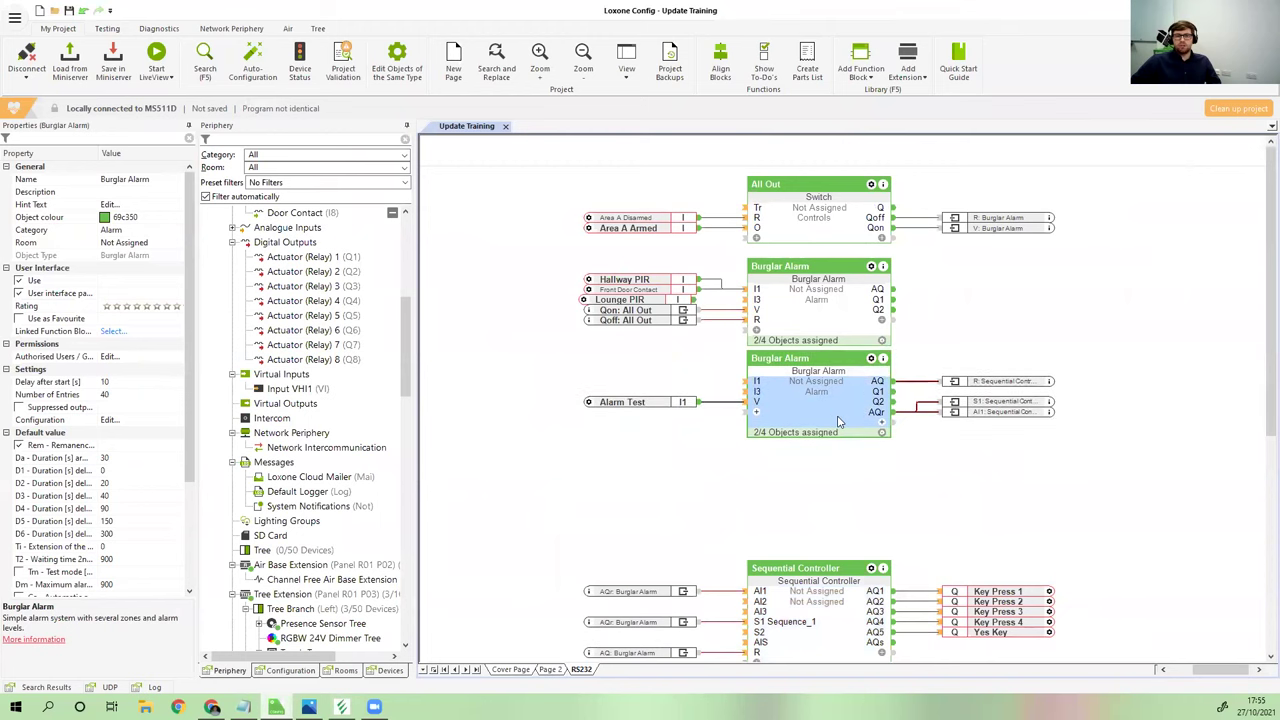
click(826, 322)
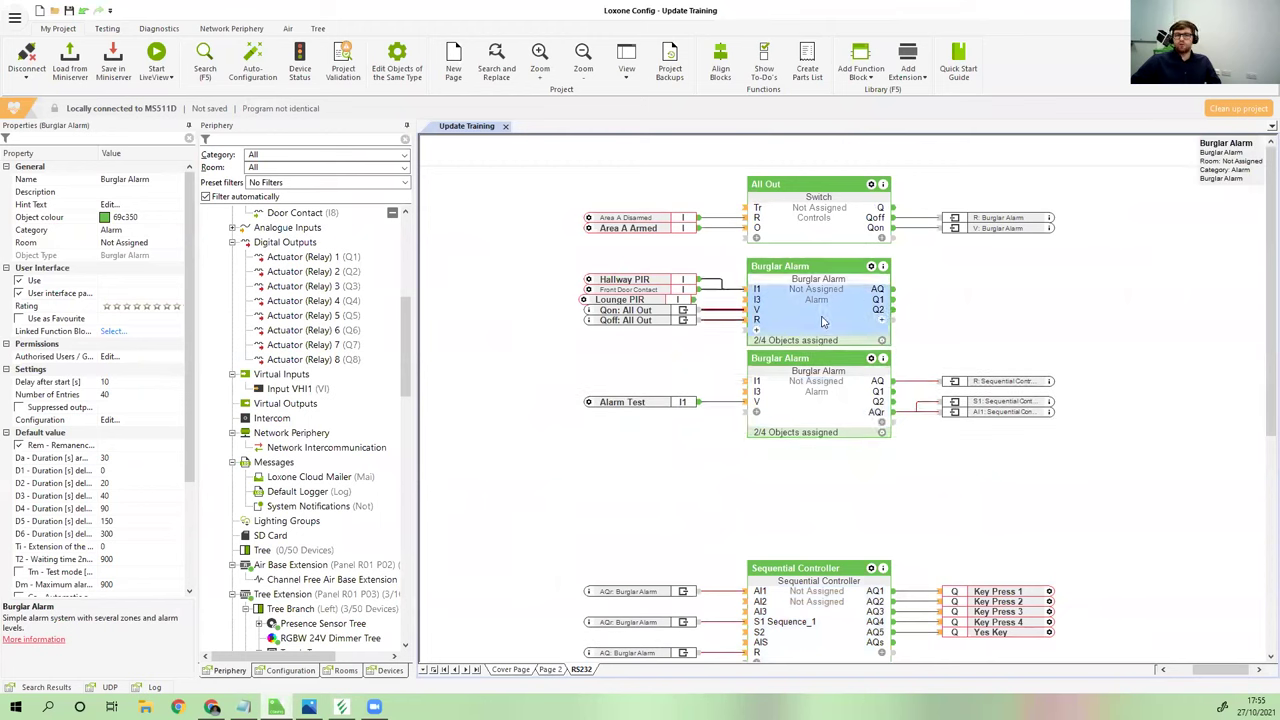
click(815, 402)
Inspect the Area A Disarmed, Area B Armed and Area B Disarmed sensors of the Texecom Premier Elite 48 in the periphery
scroll(273, 540, down, 15)
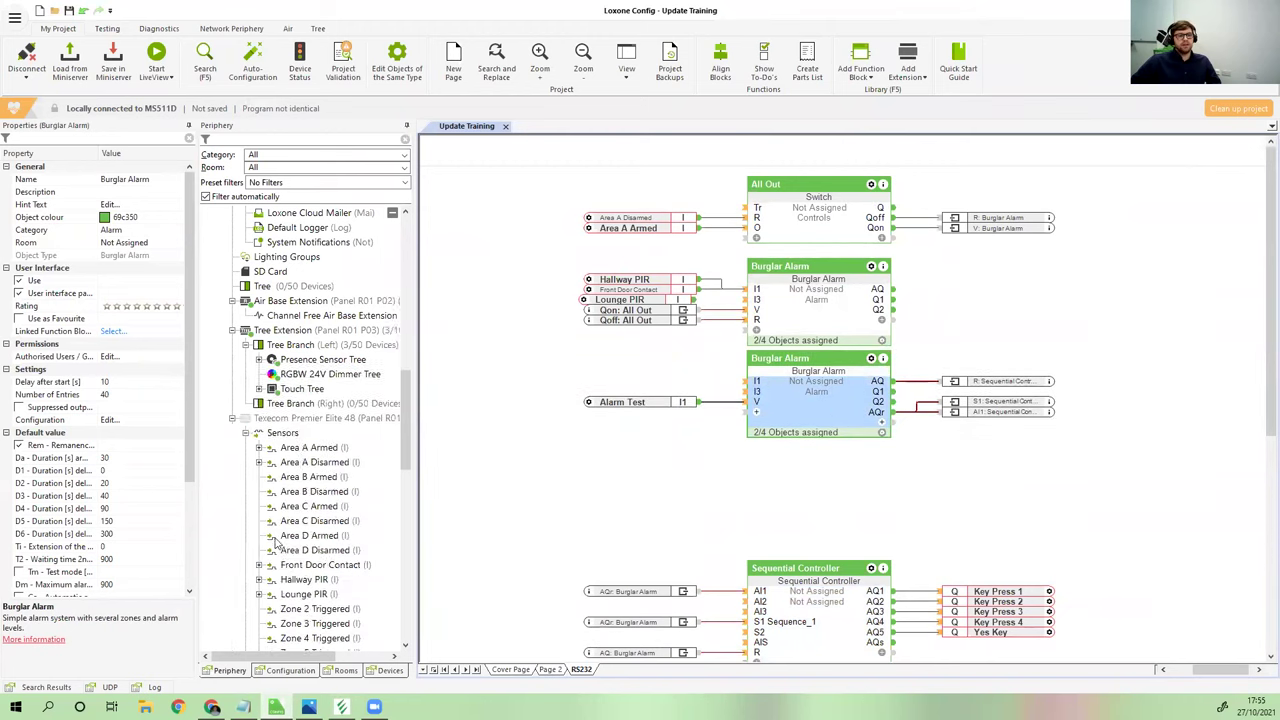
scroll(273, 540, up, 12)
scroll(273, 540, down, 5)
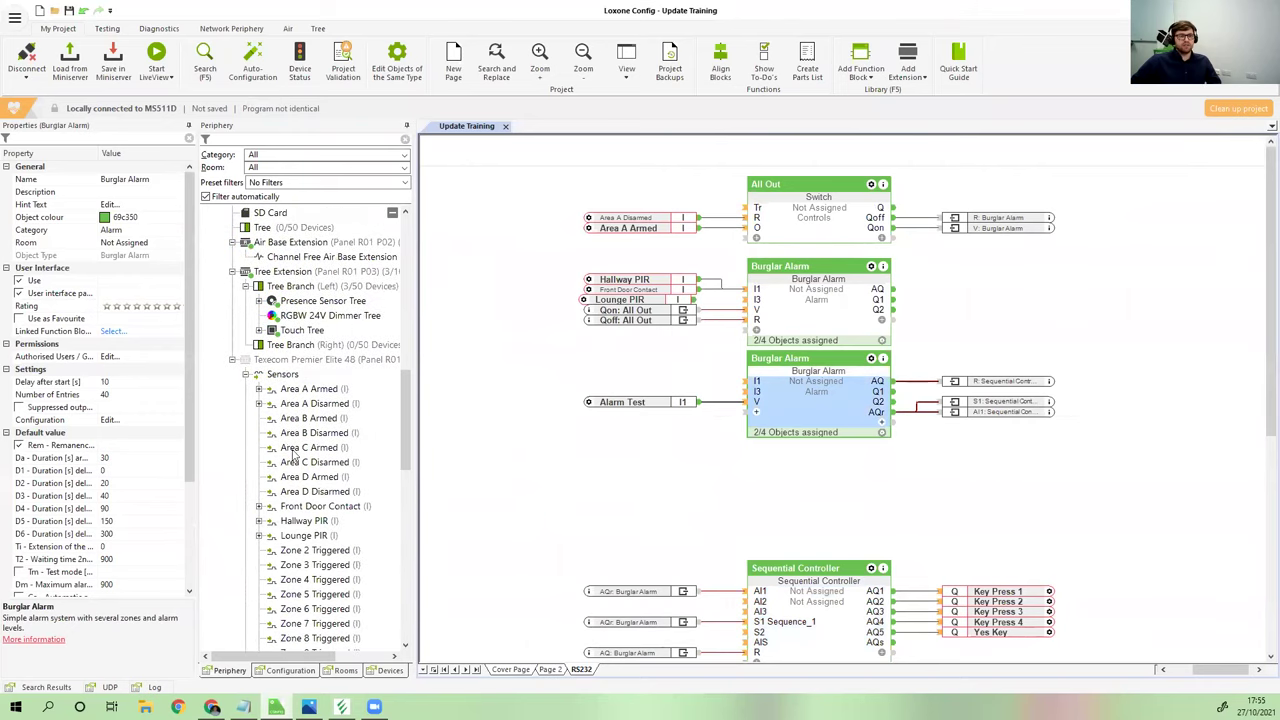
click(306, 404)
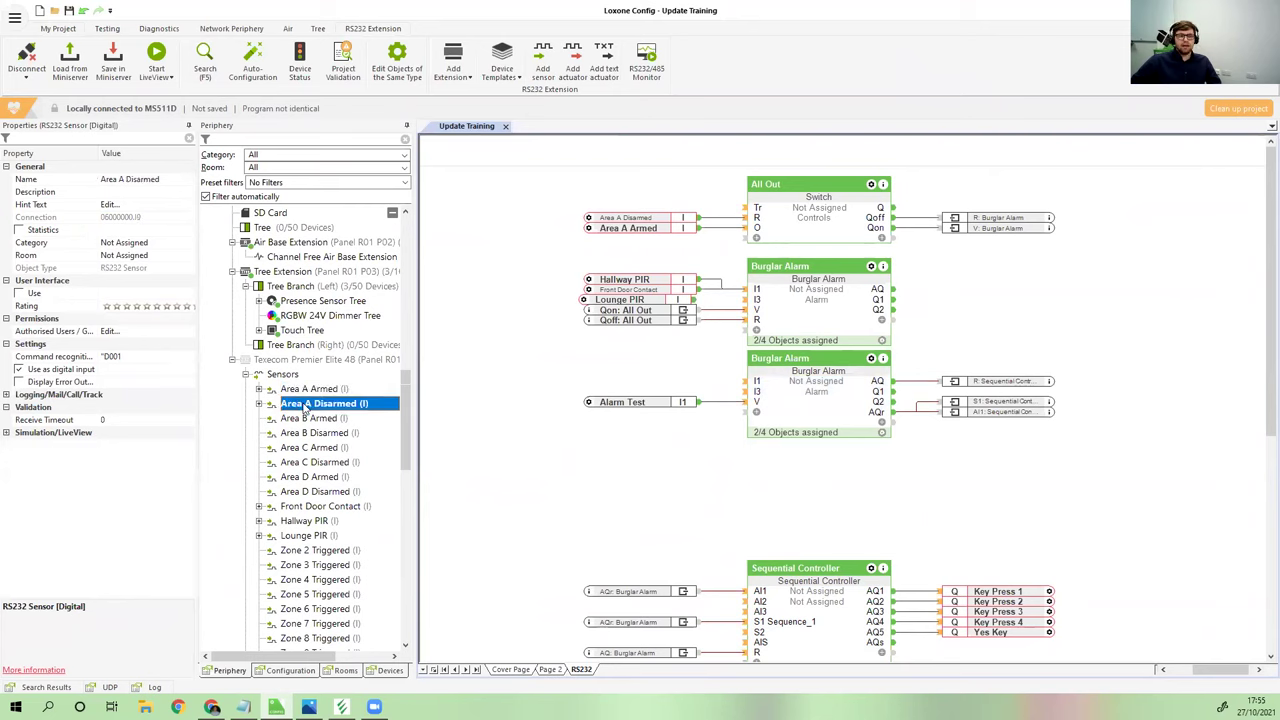
click(308, 418)
click(310, 433)
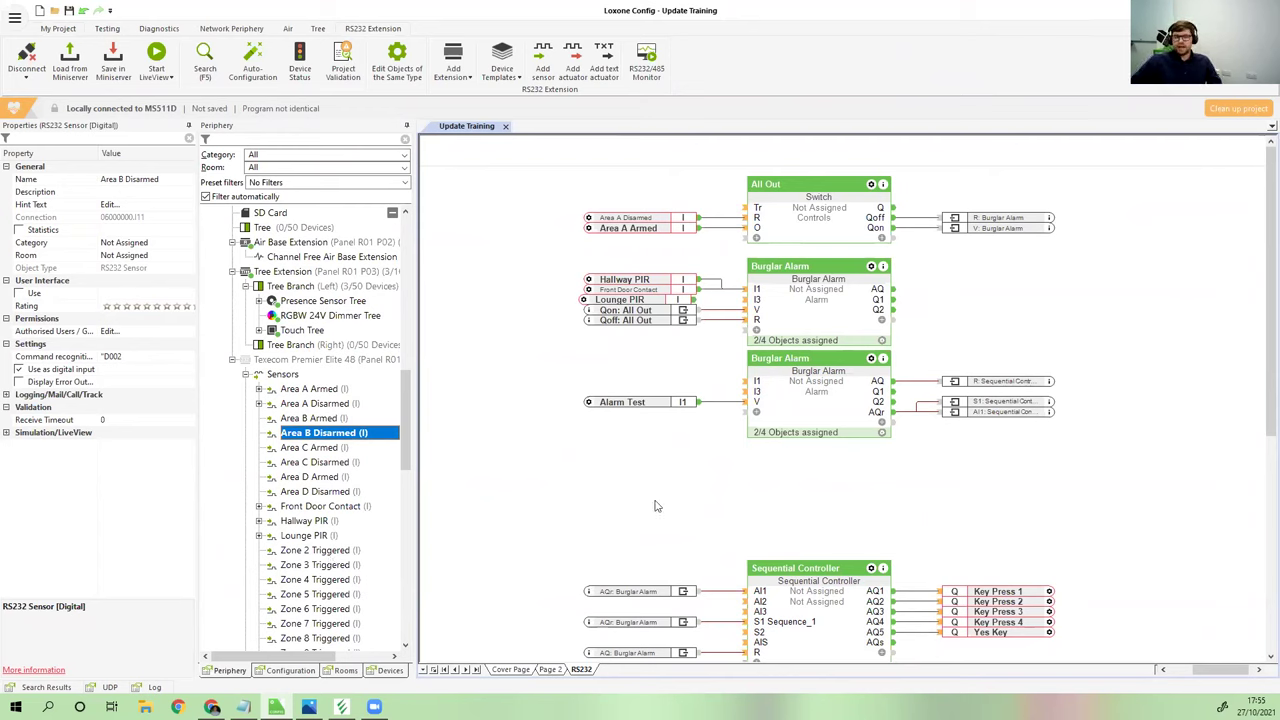
Check the Alarm Test input, the Key Press 2 output and the lower Burglar Alarm block on the RS232 page
click(716, 498)
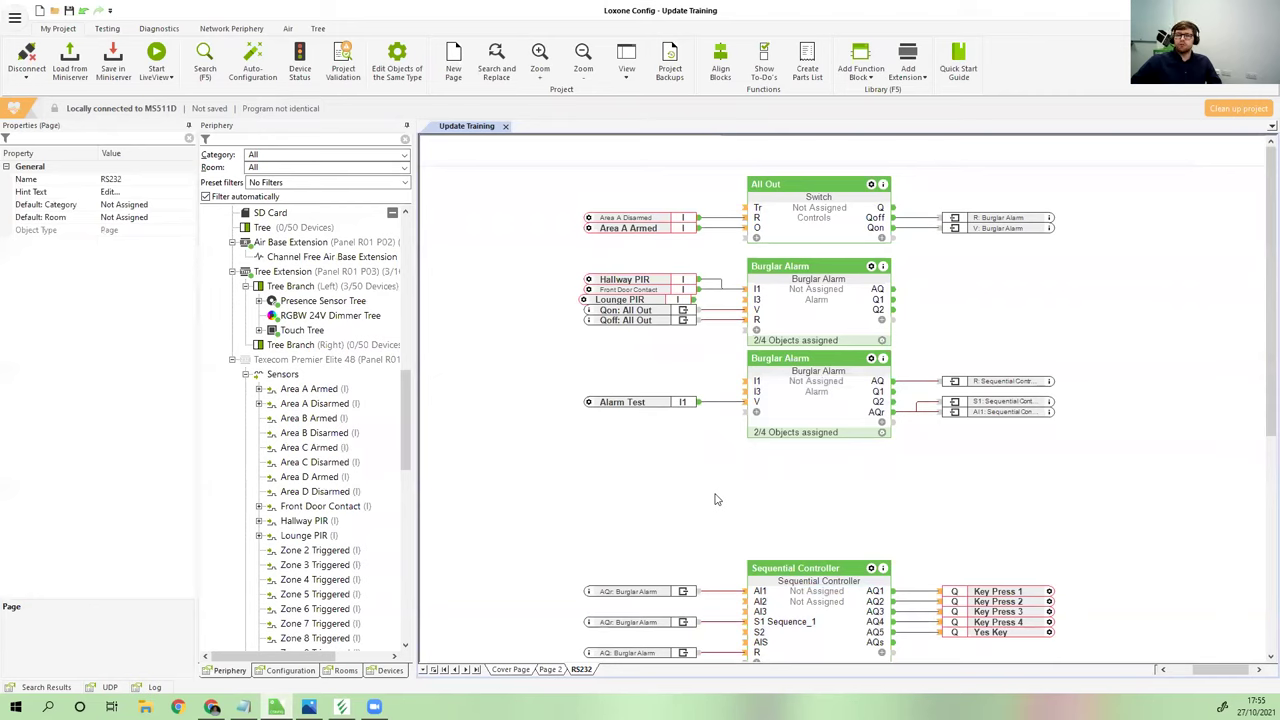
click(622, 403)
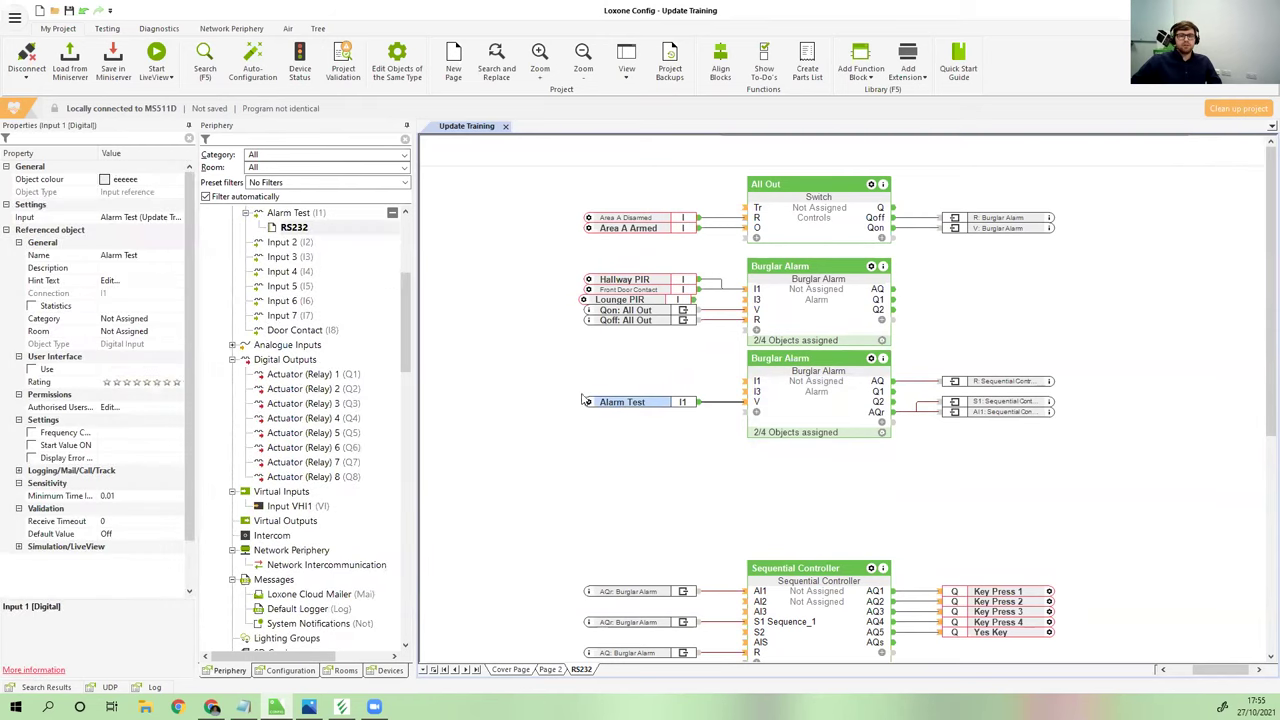
click(997, 603)
click(824, 413)
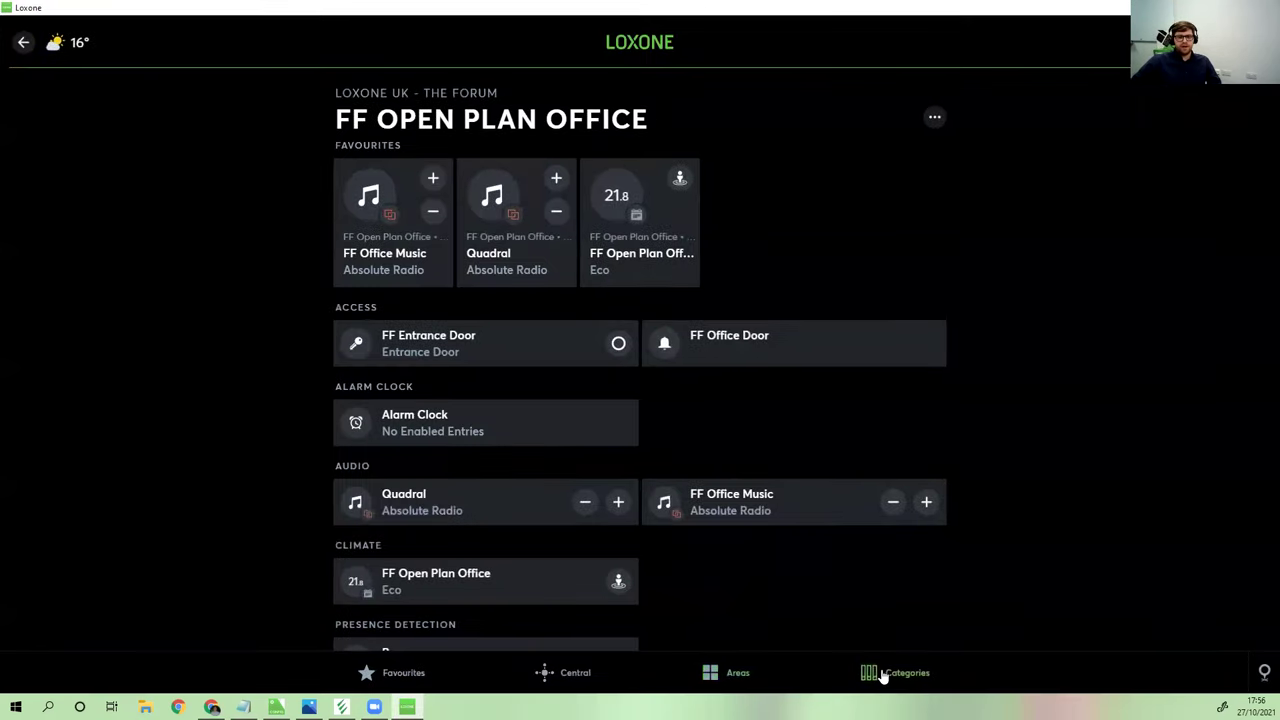
In the Loxone app, open the Warehouse Alarm from the Alarm category
click(883, 674)
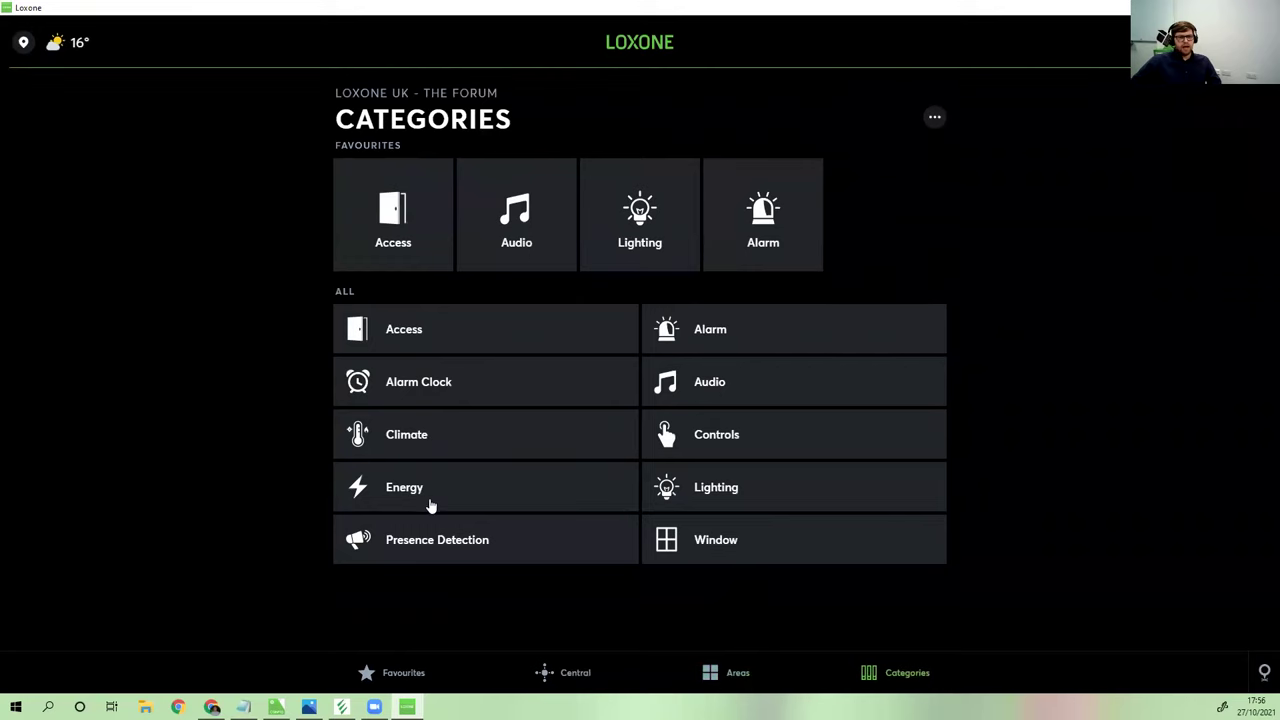
click(768, 333)
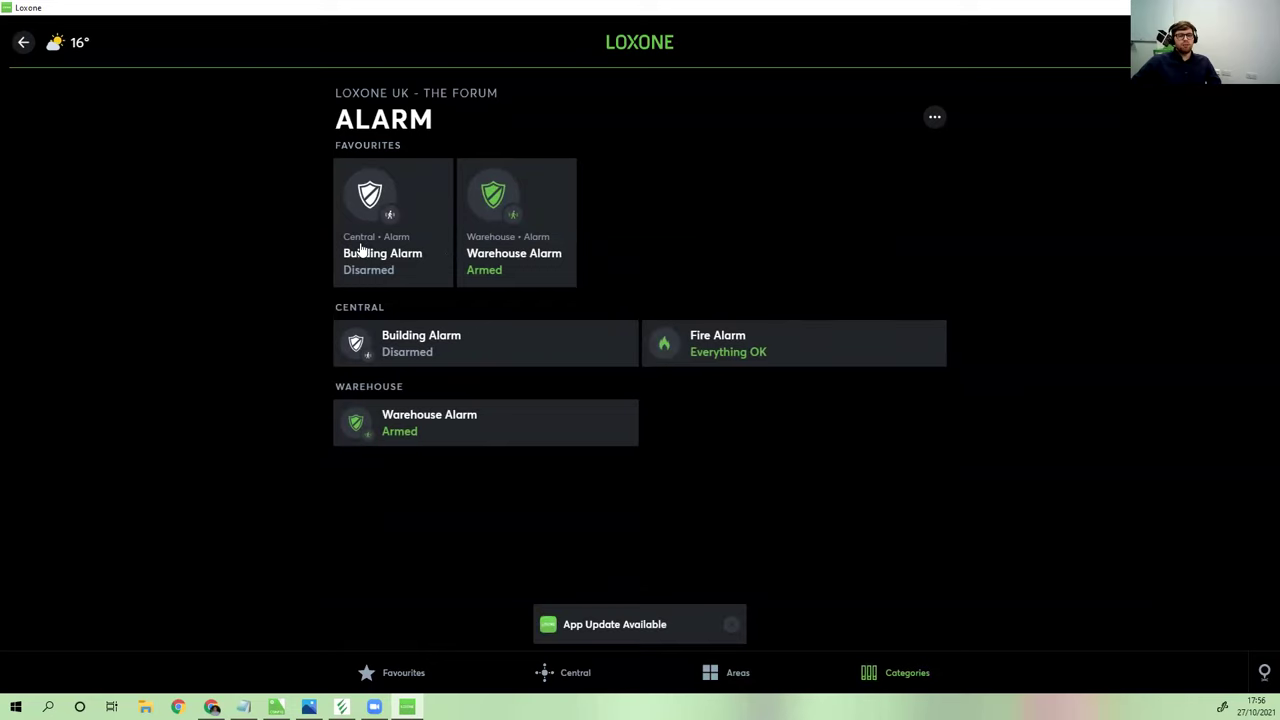
click(512, 219)
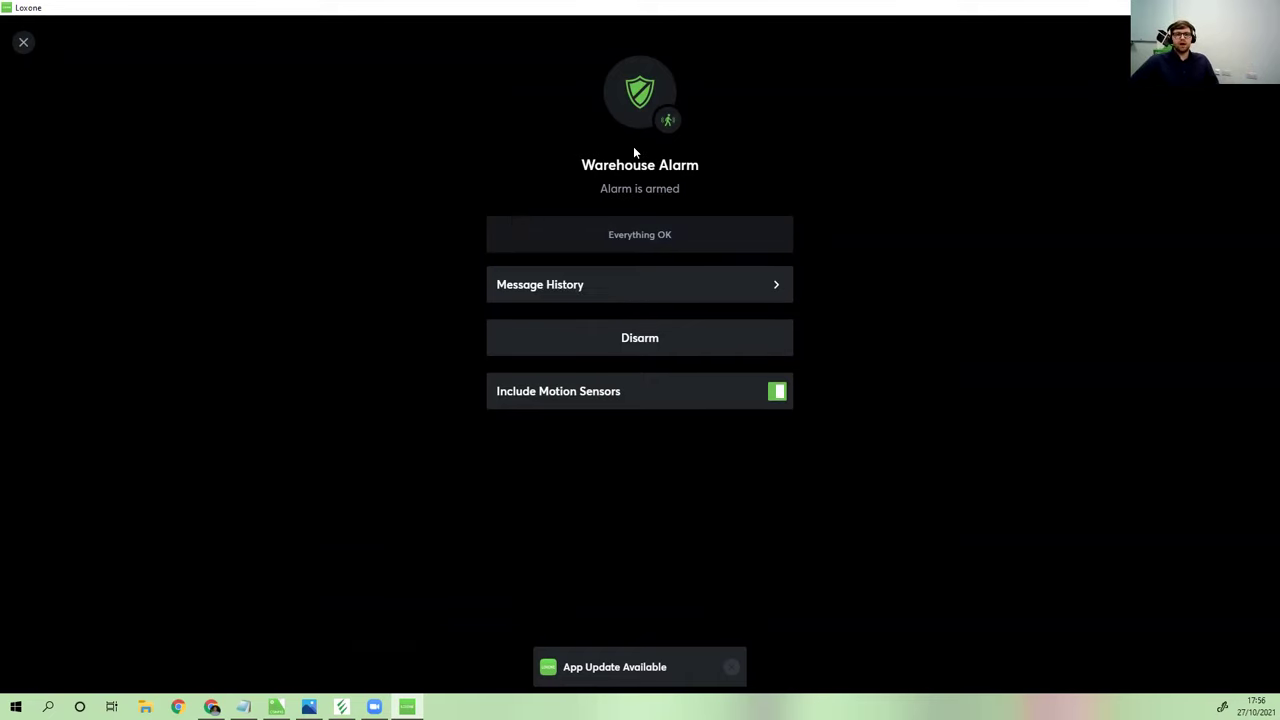
Read through the Warehouse Alarm's message history, dismiss the app update notice and return to the alarm's overview
click(578, 286)
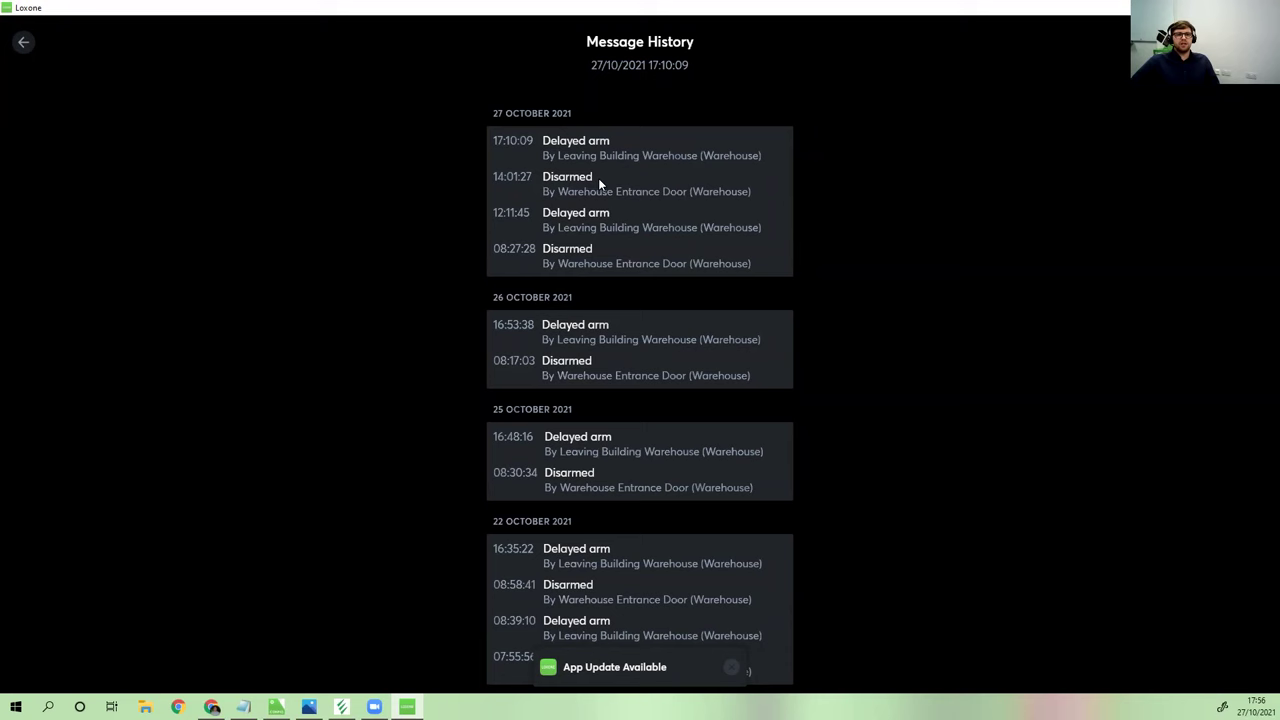
scroll(593, 418, down, 5)
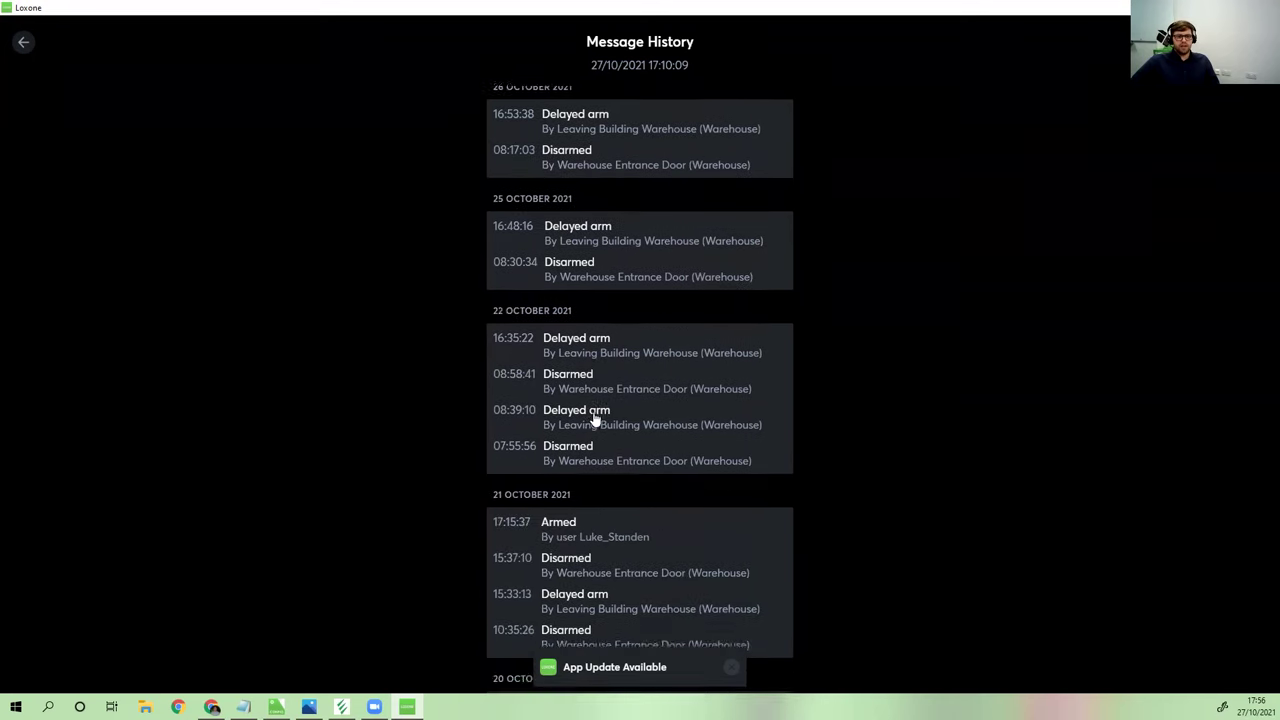
scroll(593, 418, down, 10)
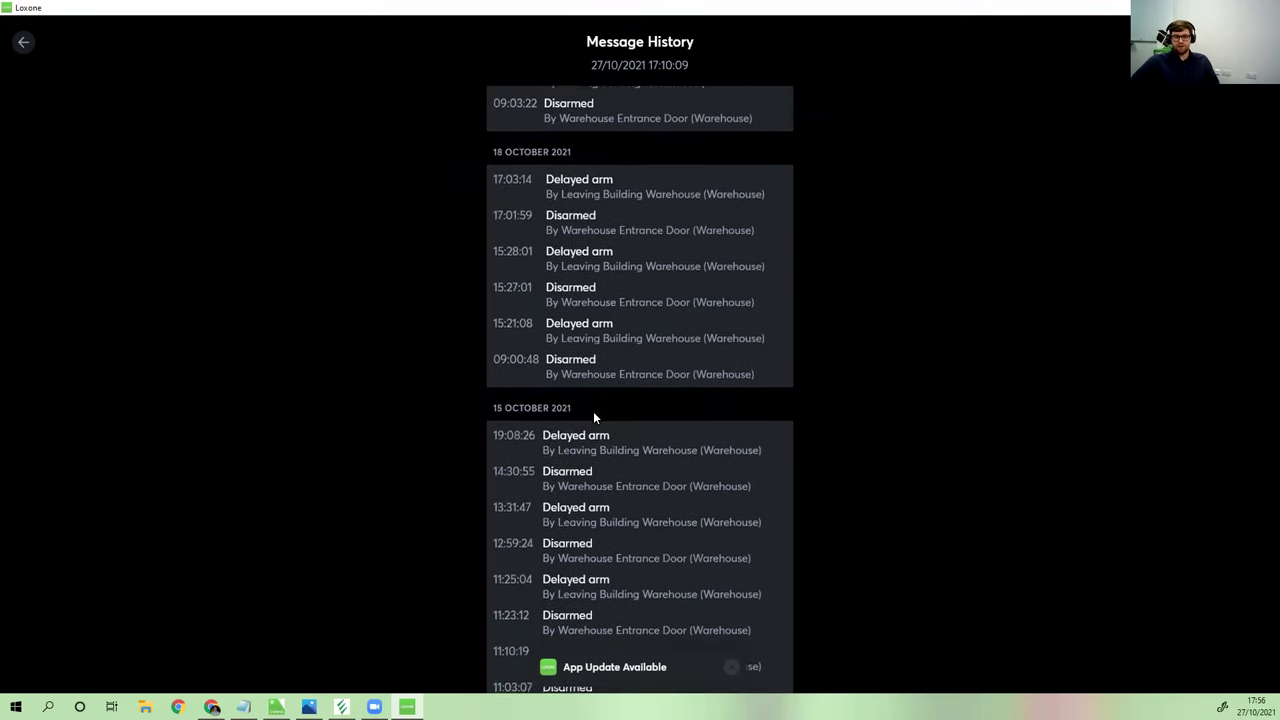
click(732, 666)
scroll(649, 489, up, 15)
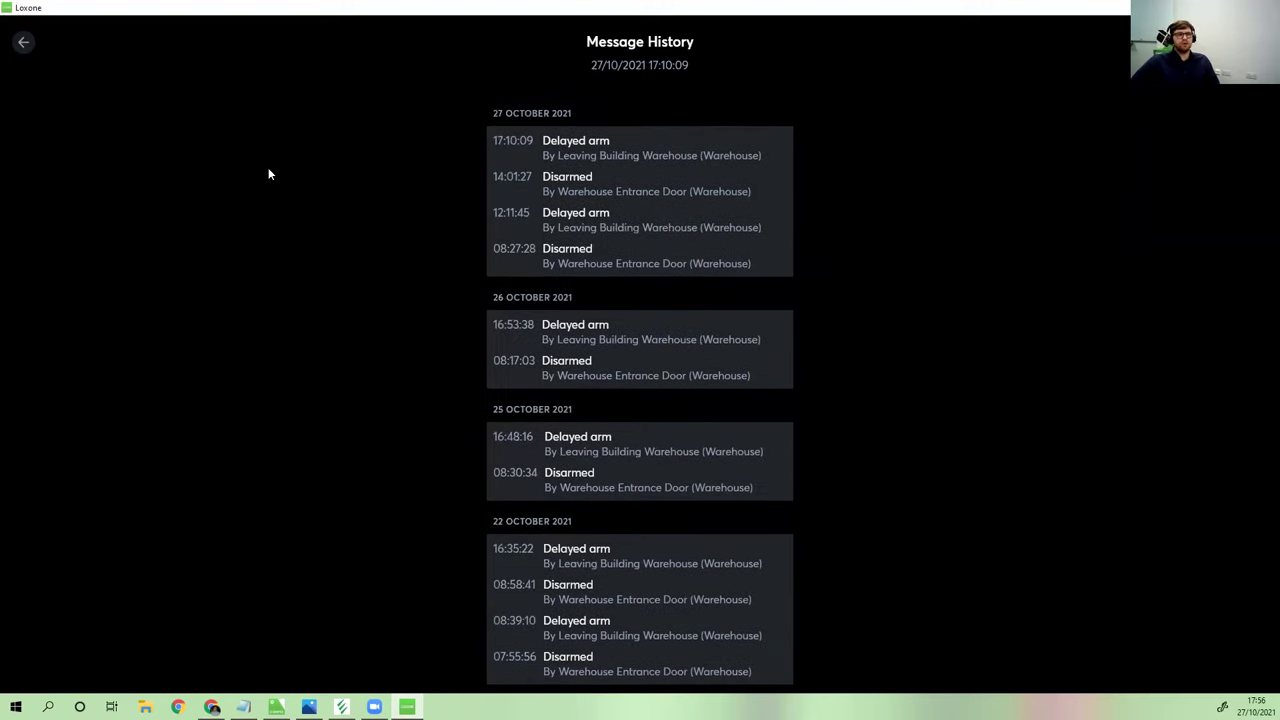
click(35, 63)
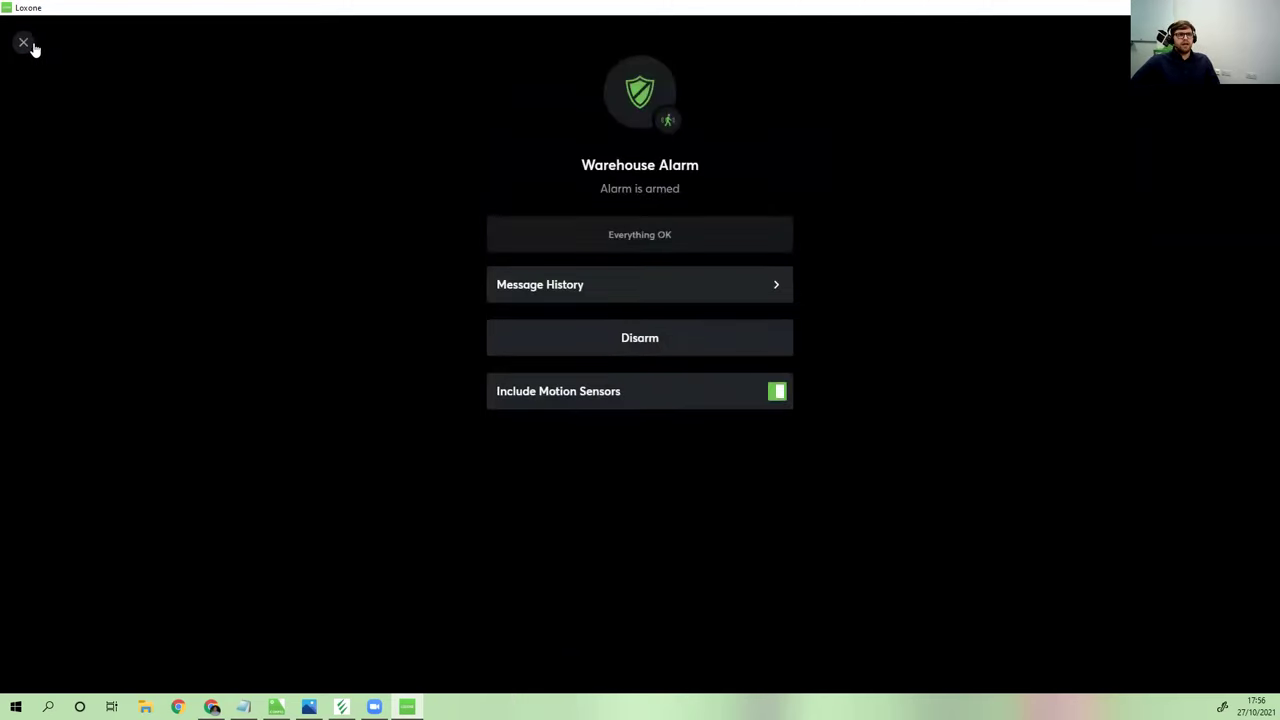
Close the Warehouse Alarm and view the Building Alarm's message history
click(33, 47)
click(375, 231)
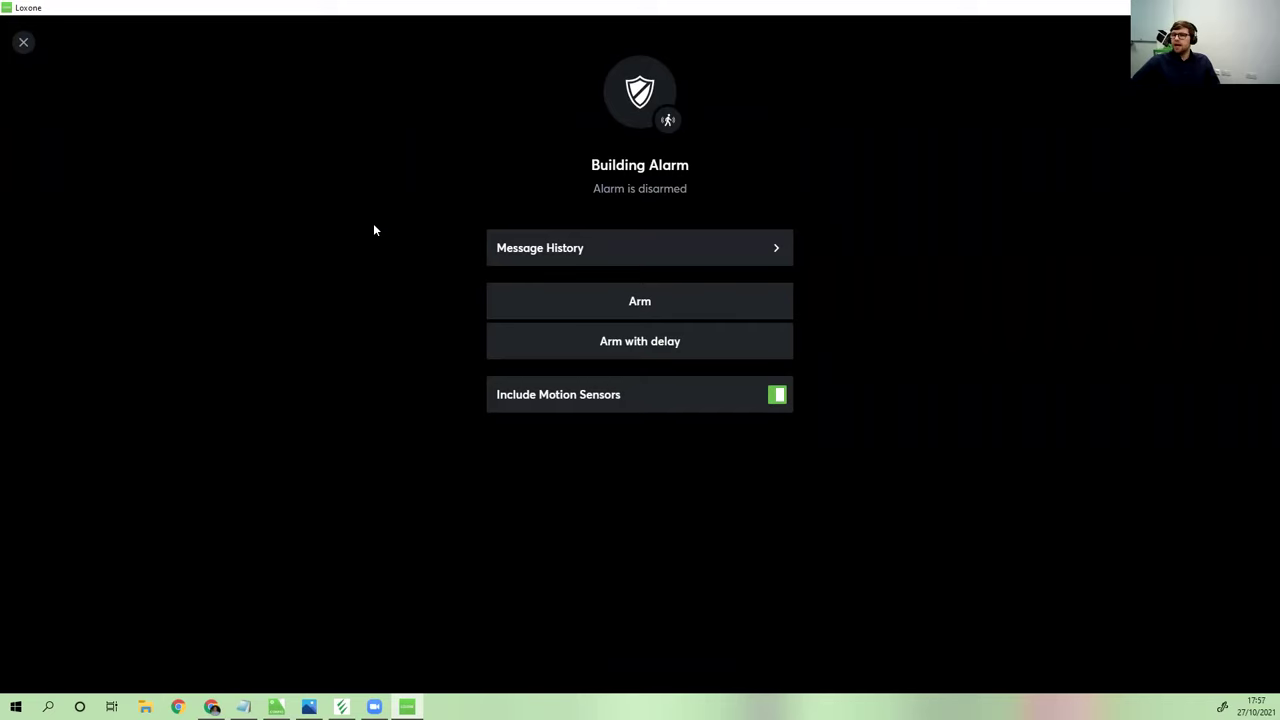
click(530, 246)
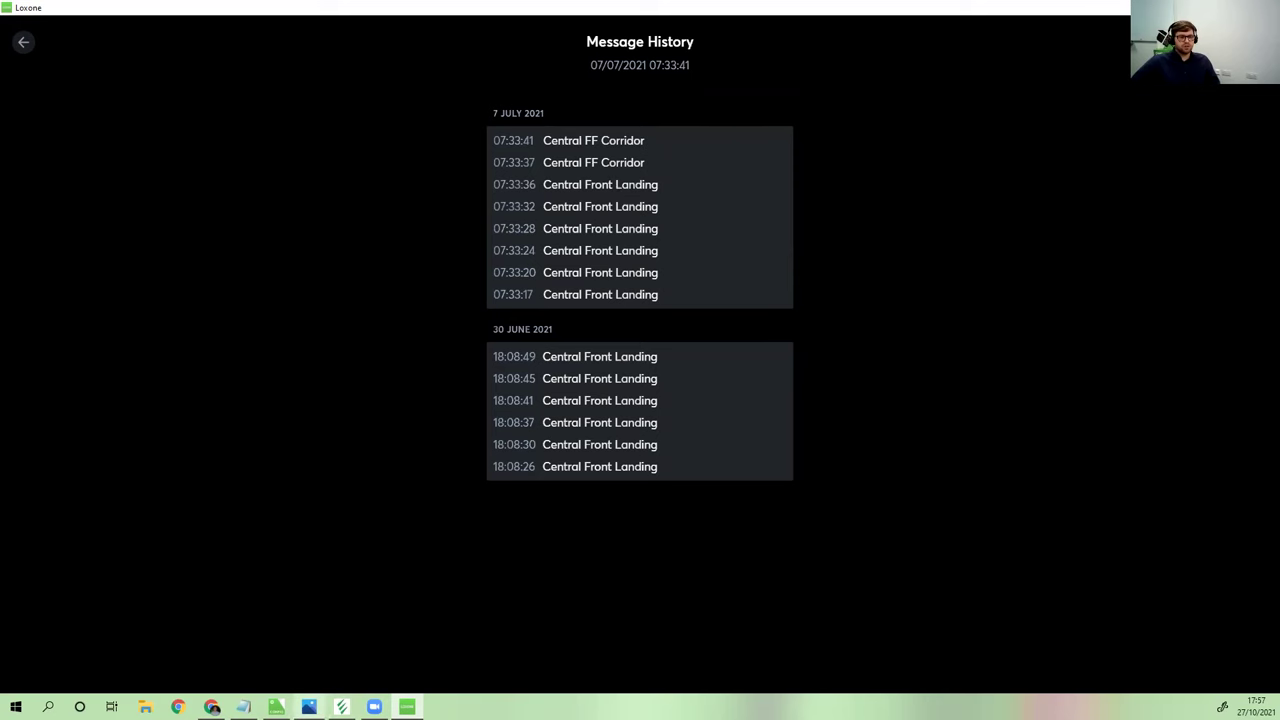
Switch to Loxone Config and inspect the Texecom zone sensors, including Zone 34 Triggered and Zone 19 Triggered
click(276, 707)
scroll(310, 270, up, 8)
click(346, 404)
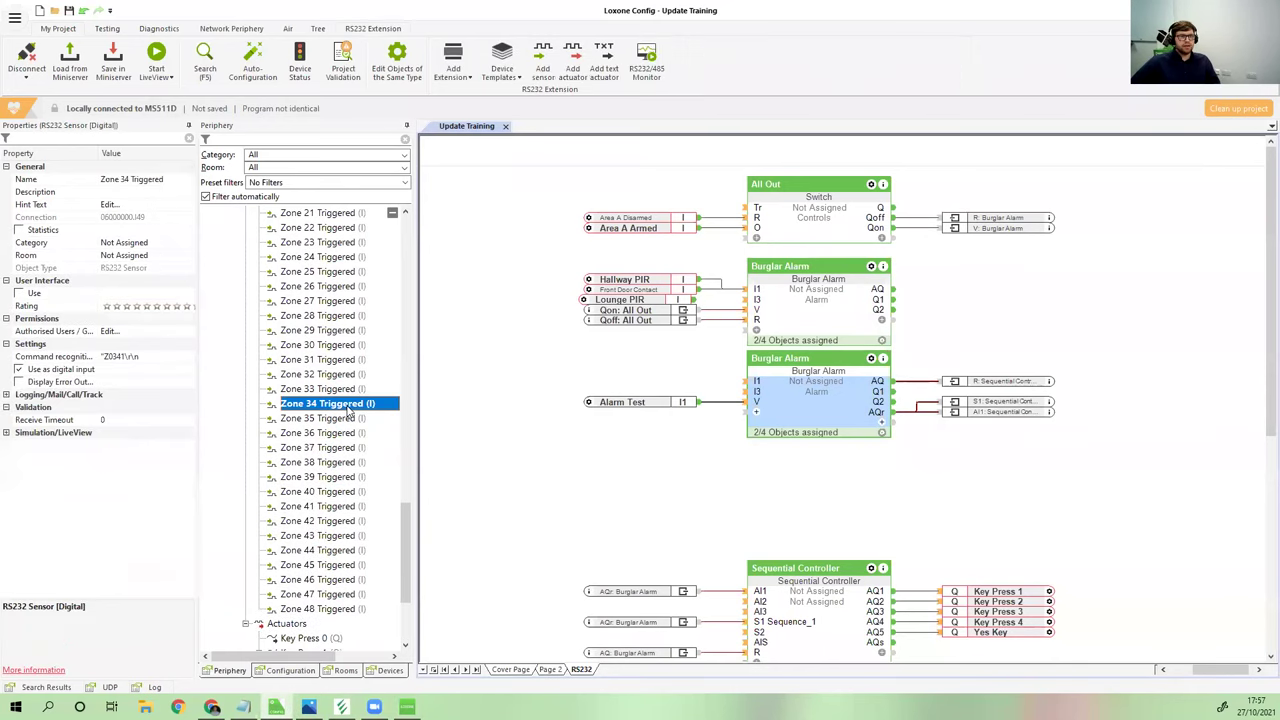
click(330, 550)
click(307, 330)
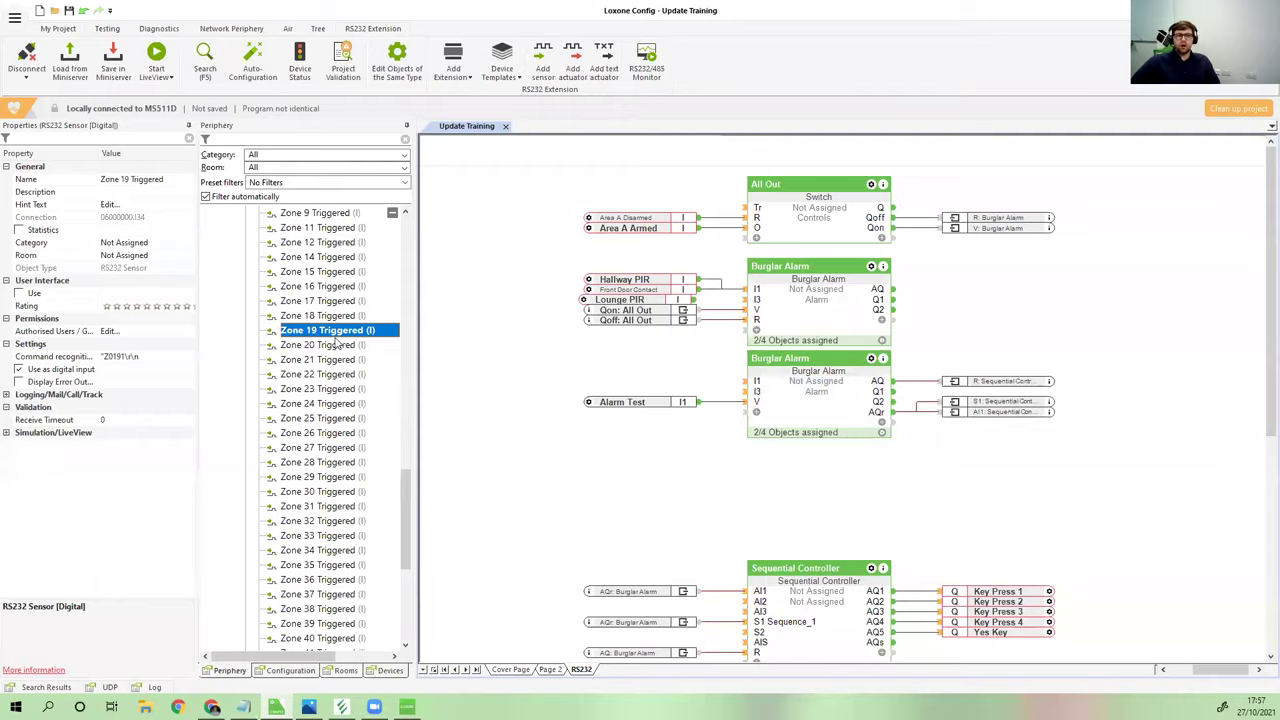
Switch back to the Loxone app and close the Building Alarm's message history and details
click(407, 707)
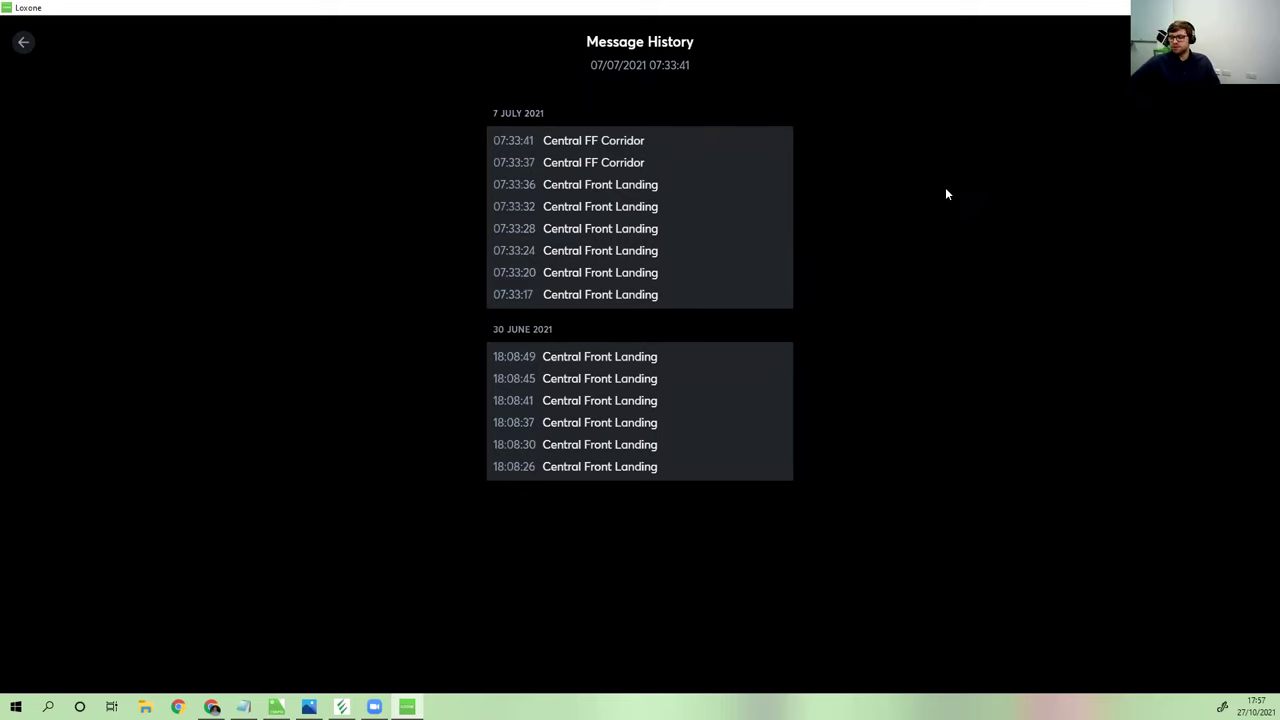
click(25, 44)
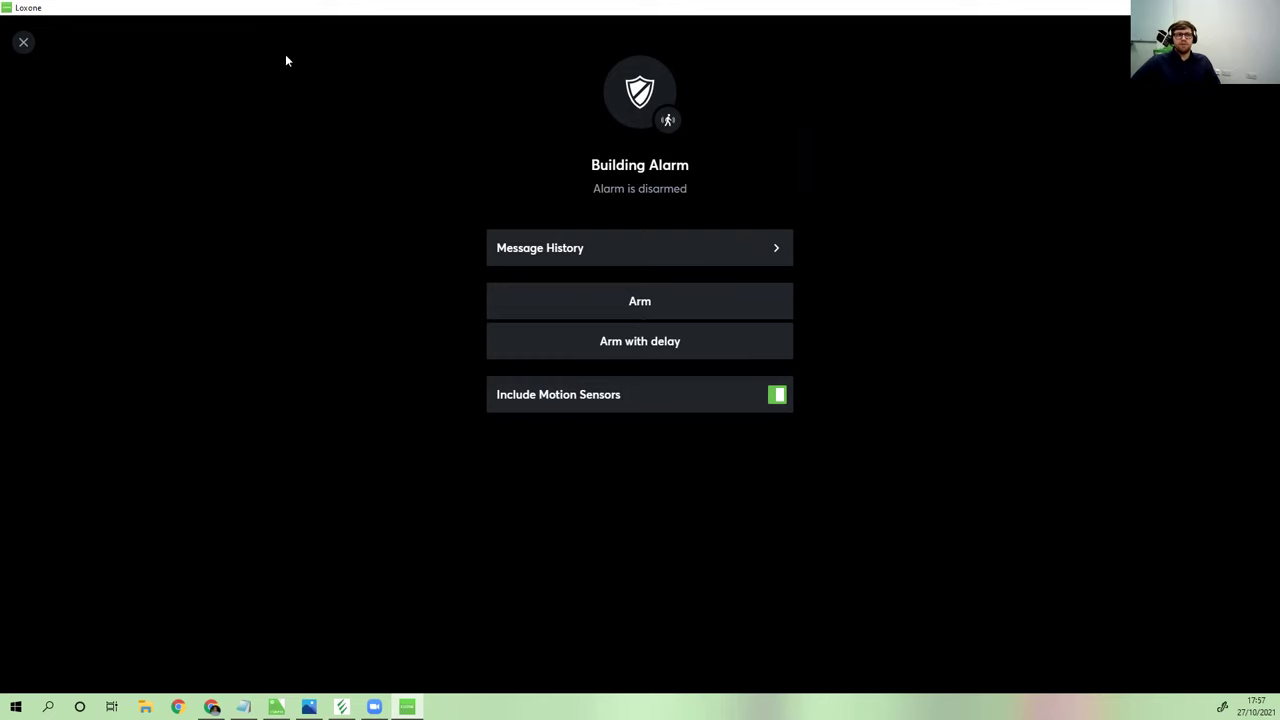
click(14, 44)
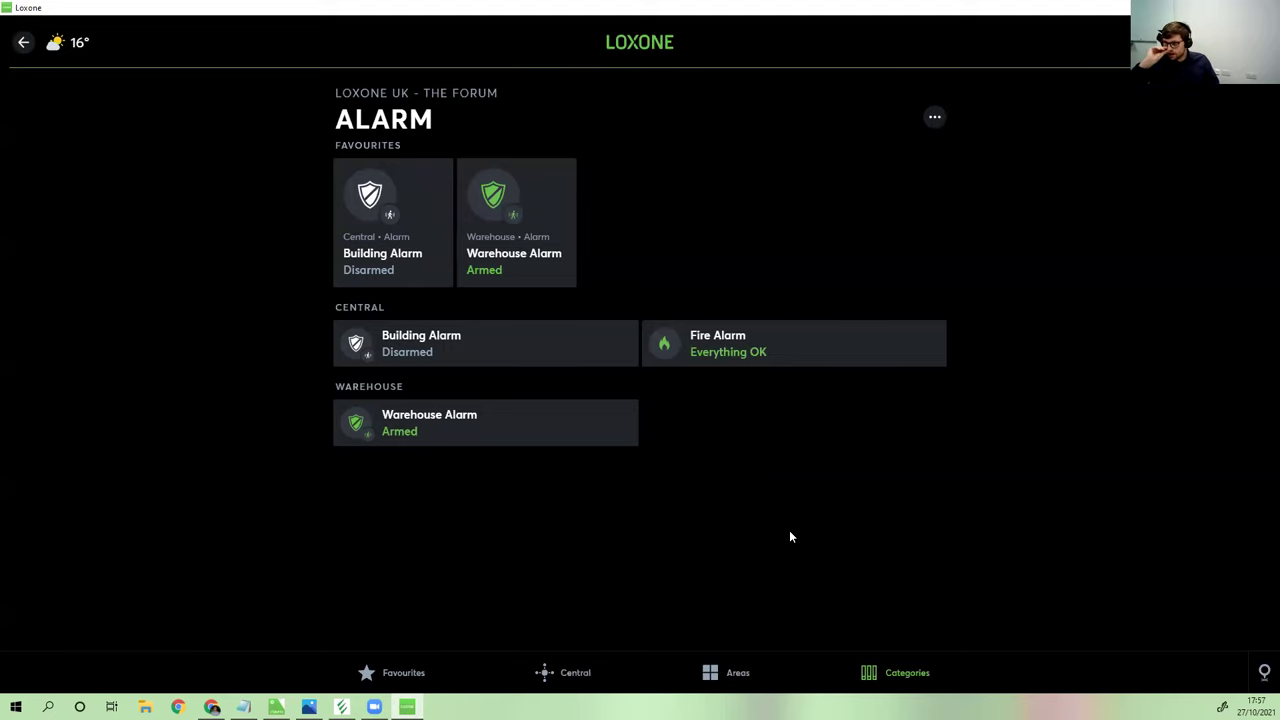
Switch to the Chrome window, restore it to a smaller size over Loxone Config and close it
key(alt+Tab)
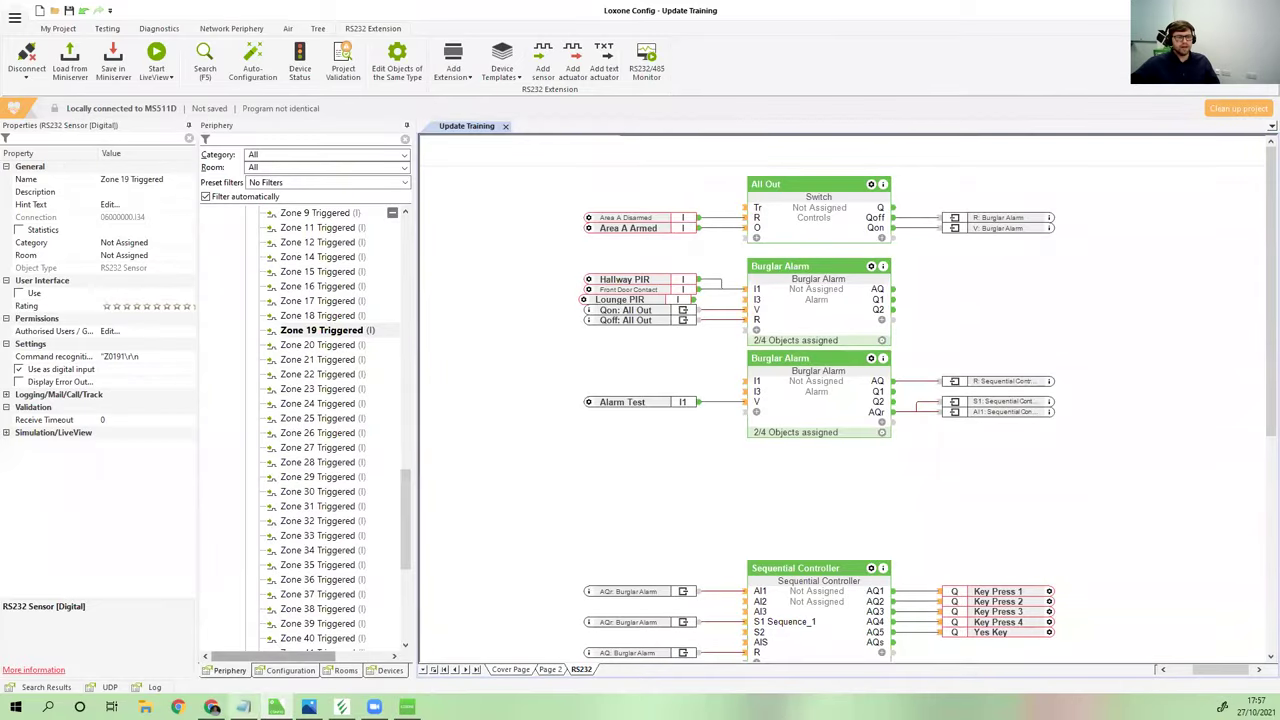
key(alt+Tab)
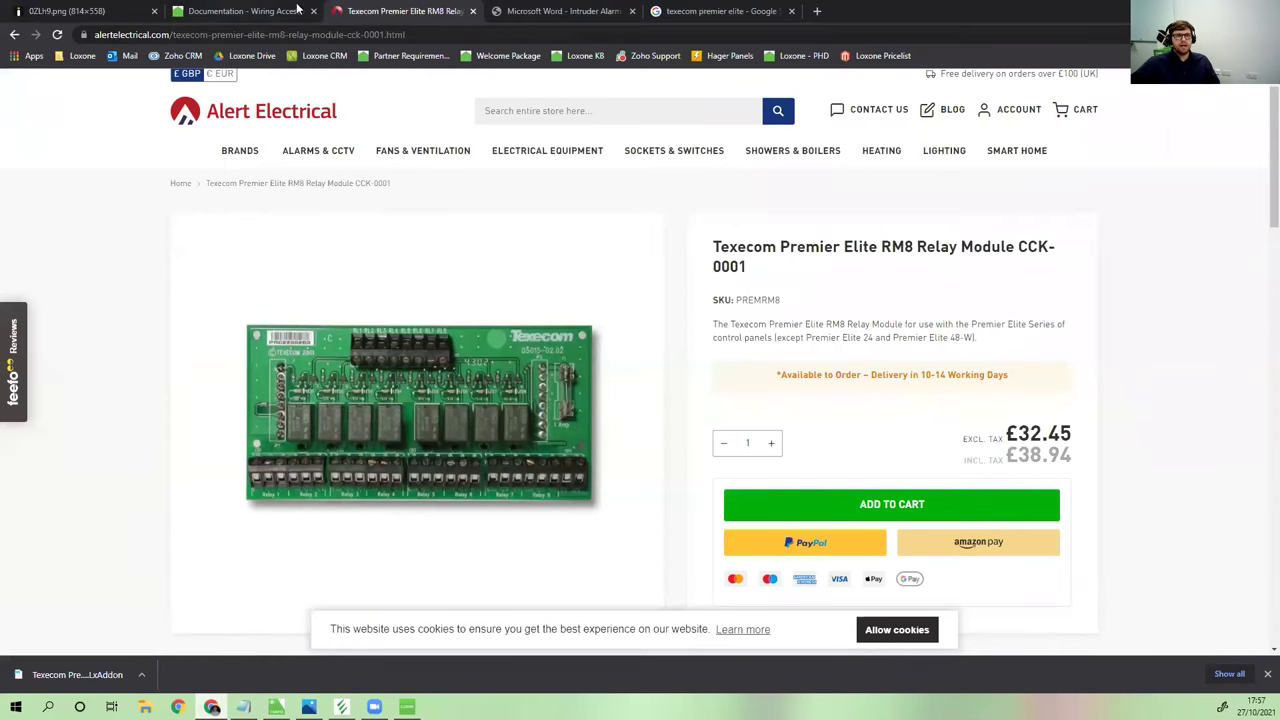
double_click(981, 14)
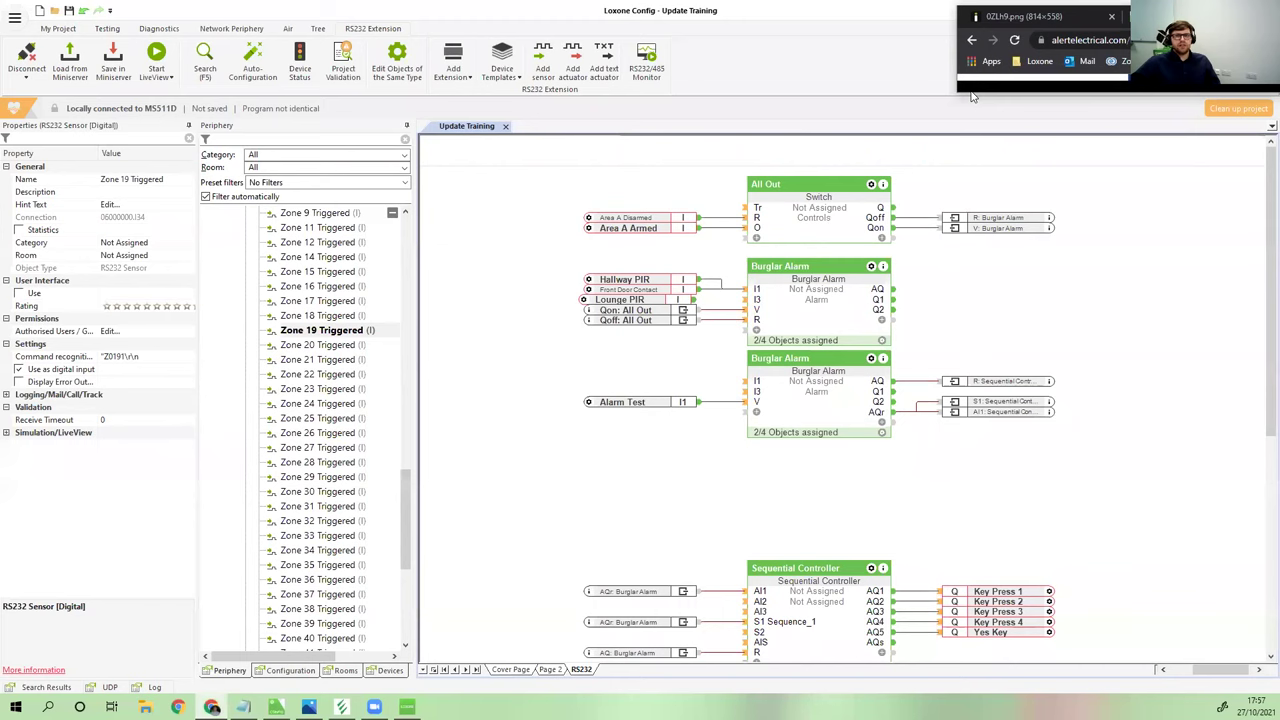
drag(1045, 16, 770, 222)
click(797, 228)
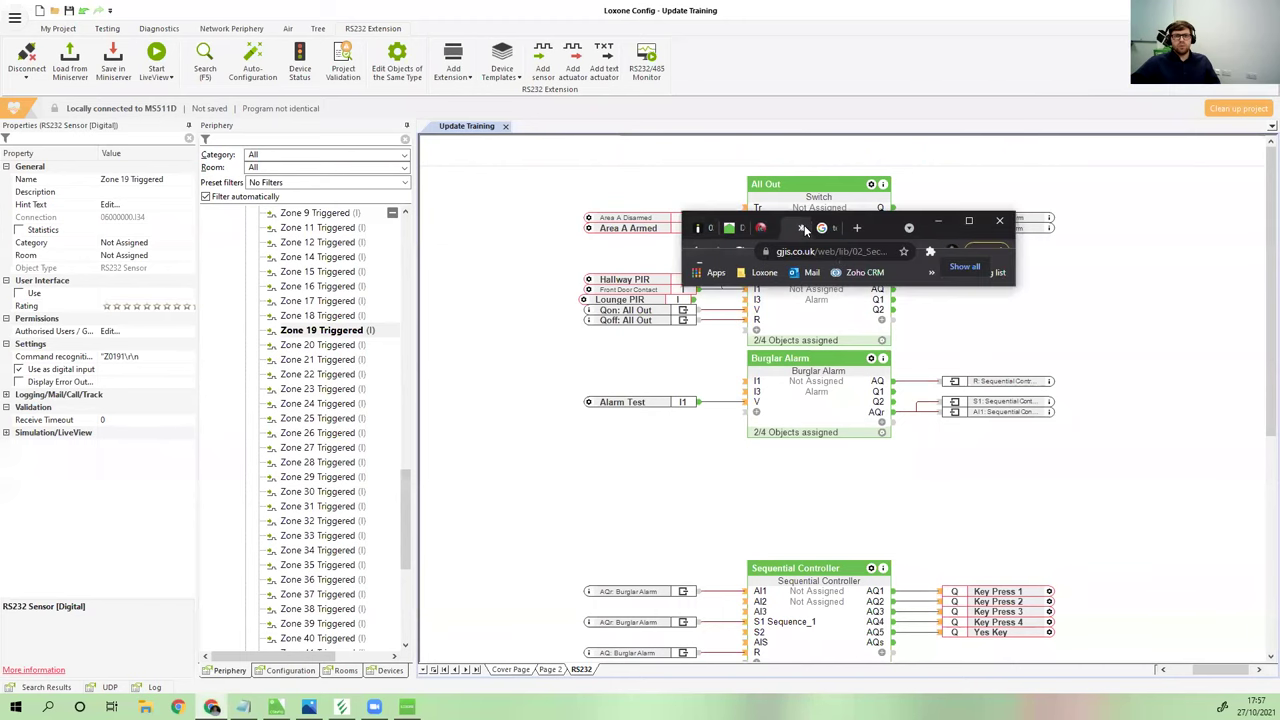
click(937, 220)
click(1000, 228)
Start Chrome with the work profile and open a new tab
click(177, 706)
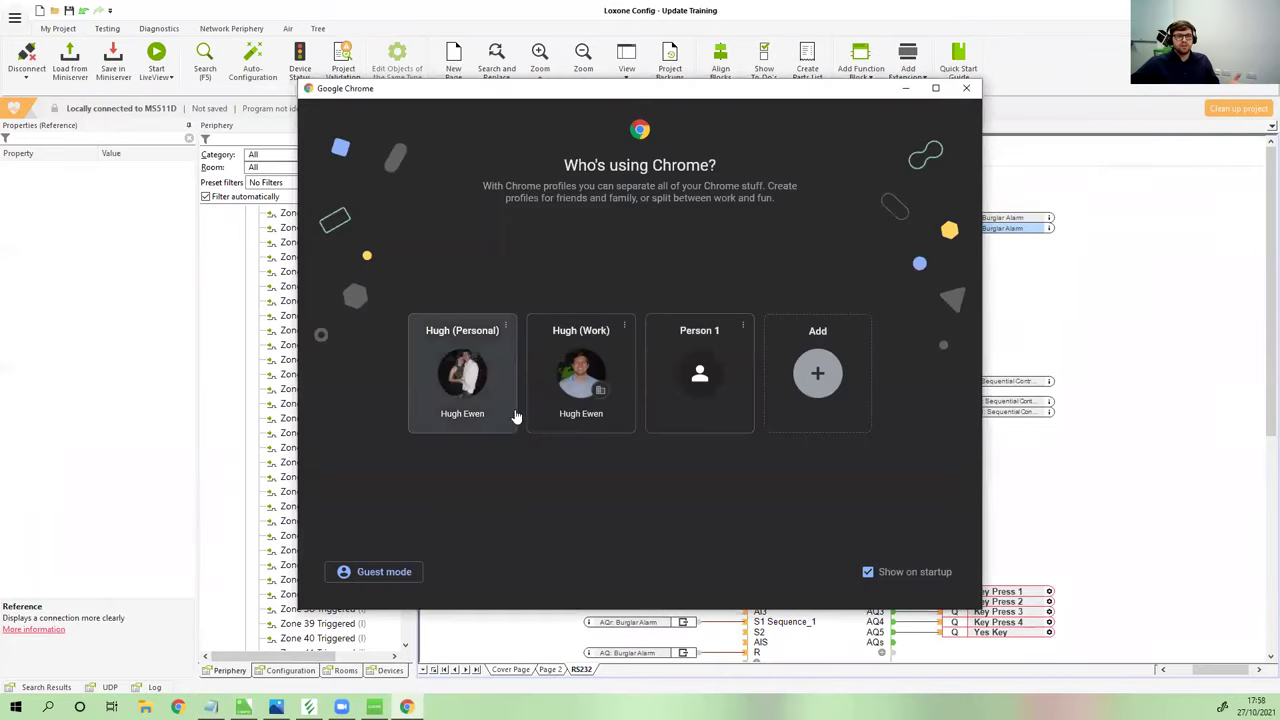
click(587, 374)
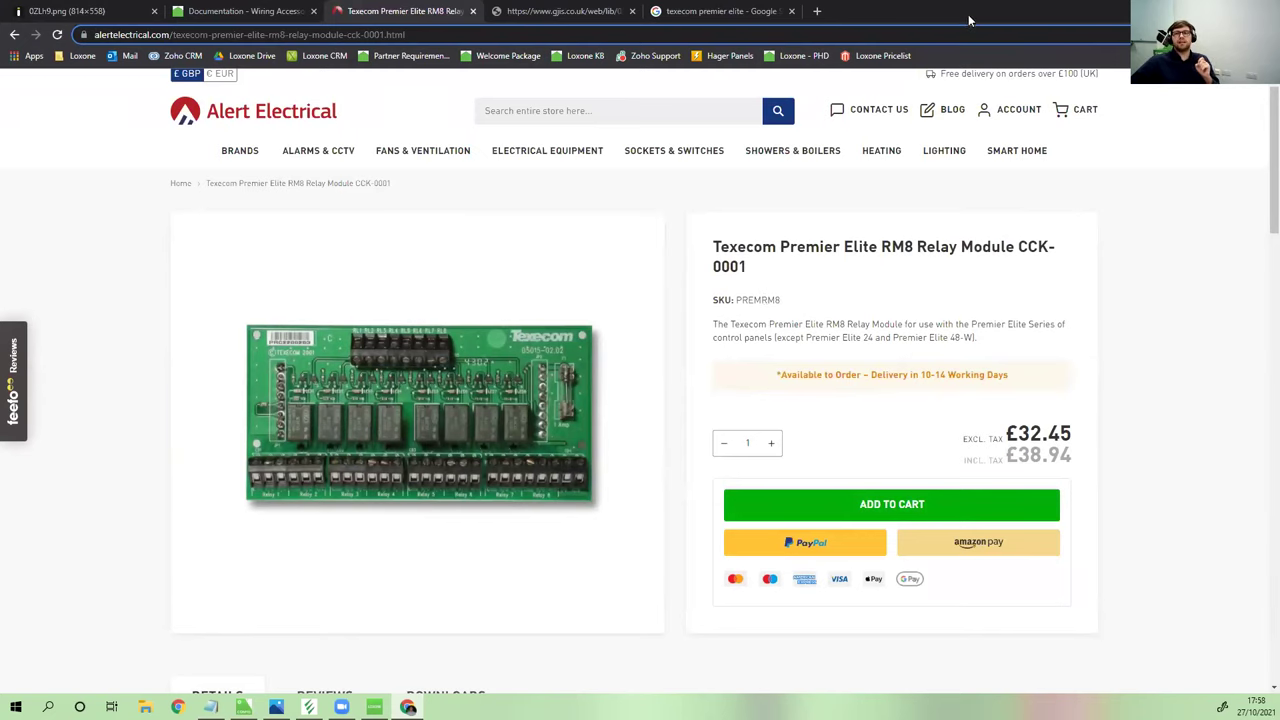
key(ctrl+t)
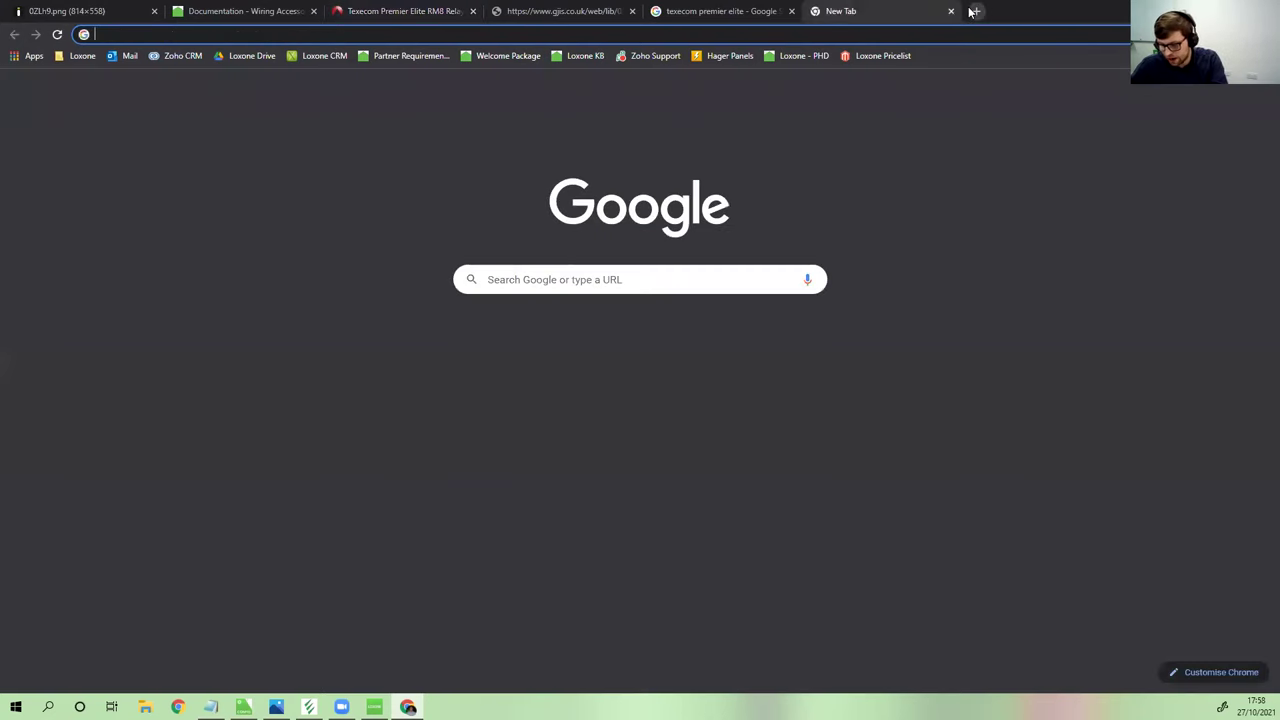
Open the Loxone Academy training site at academy-uk.loxone.com
text(acade)
key(Return)
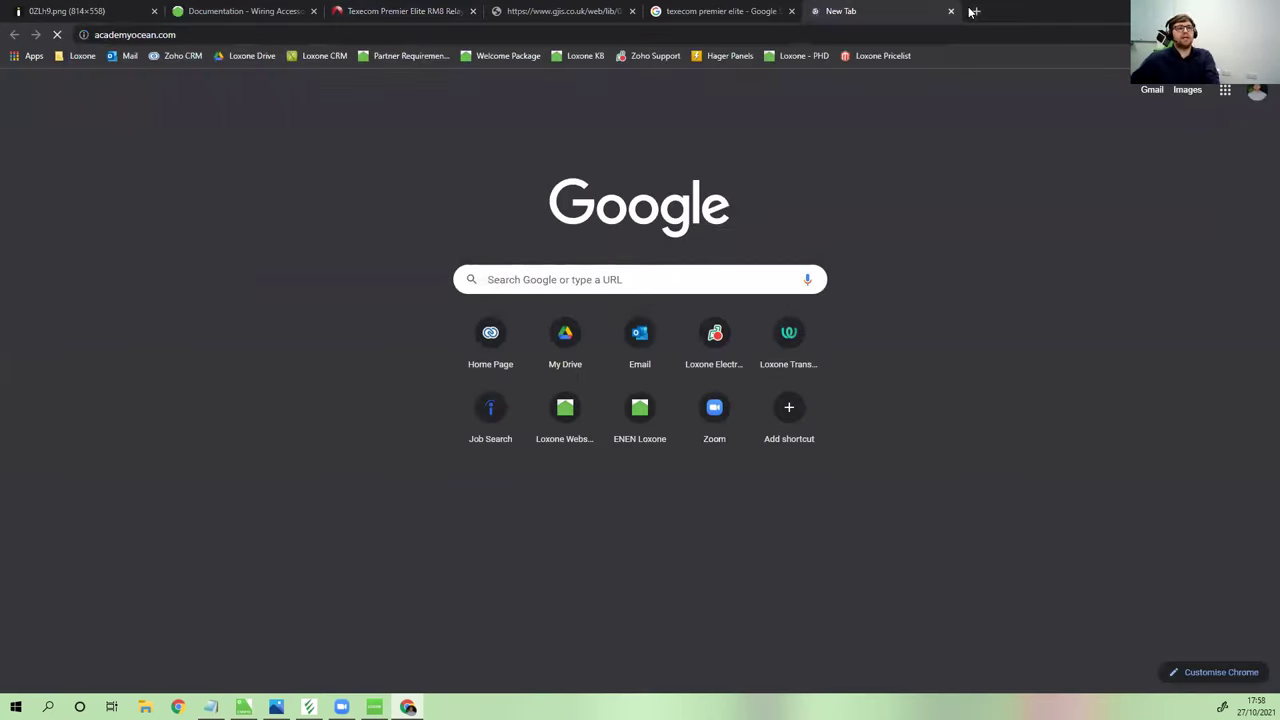
double_click(152, 36)
triple_click(152, 36)
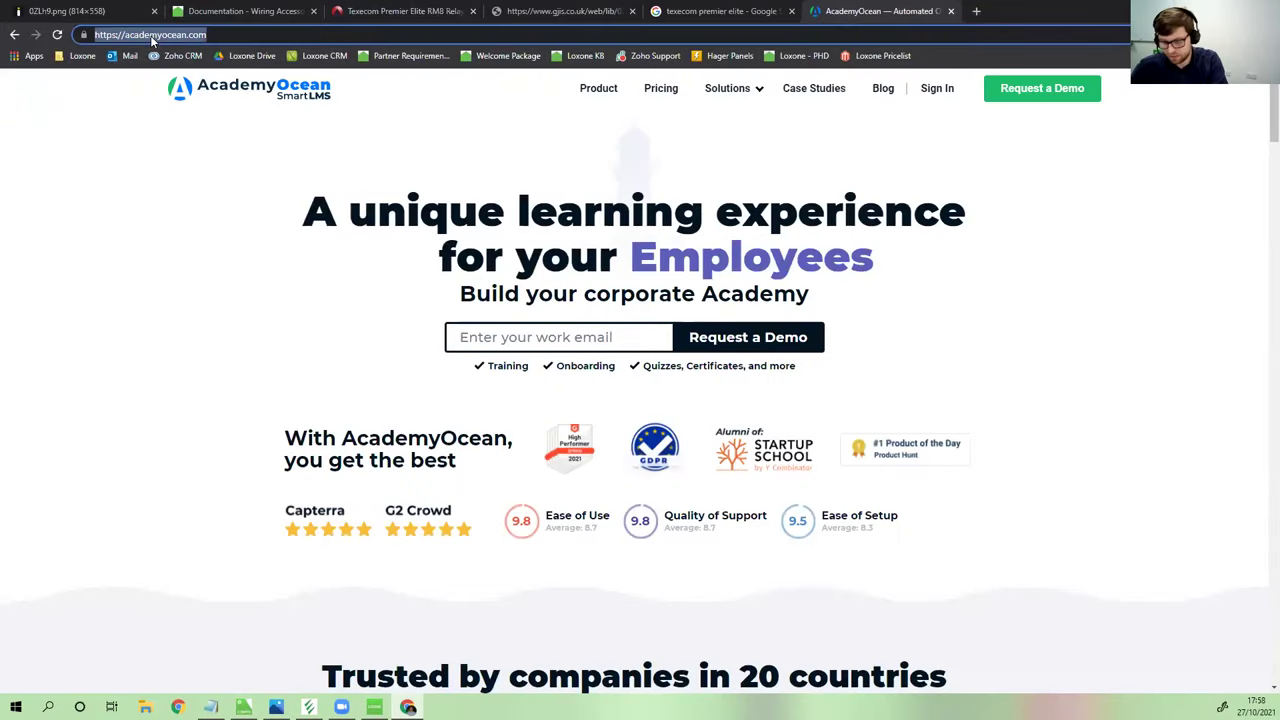
text(acad)
click(236, 187)
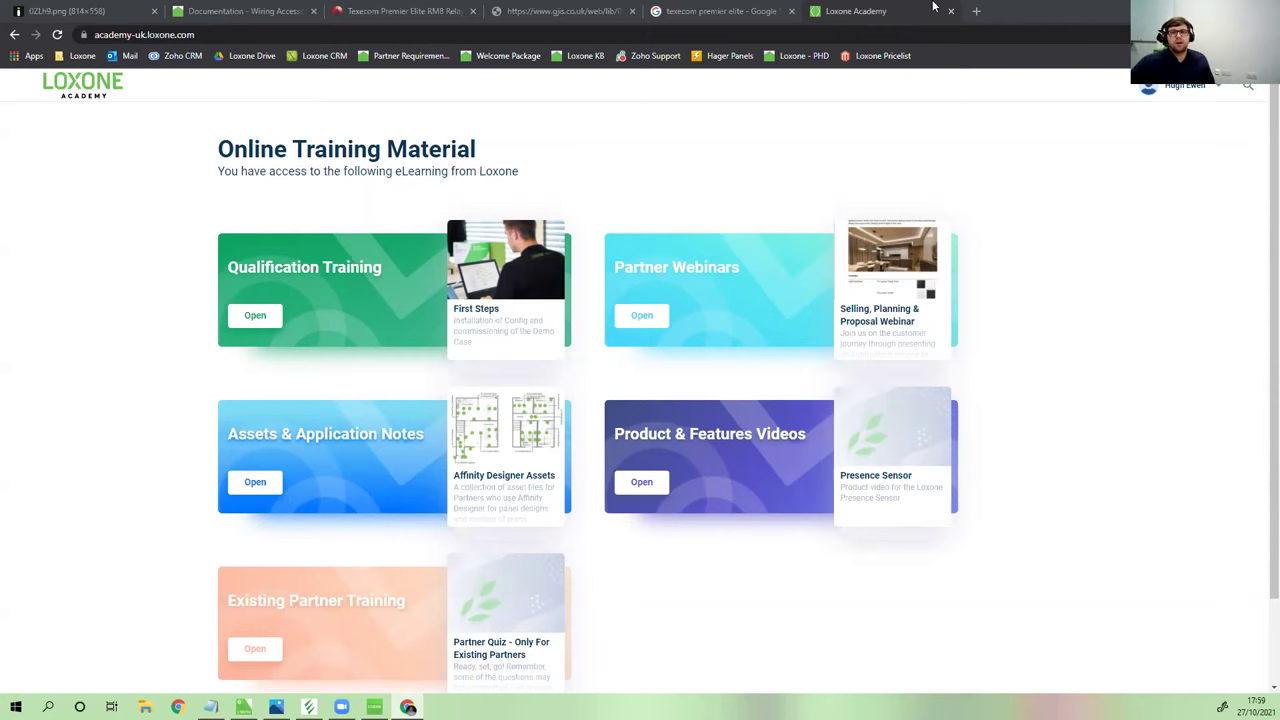
click(978, 11)
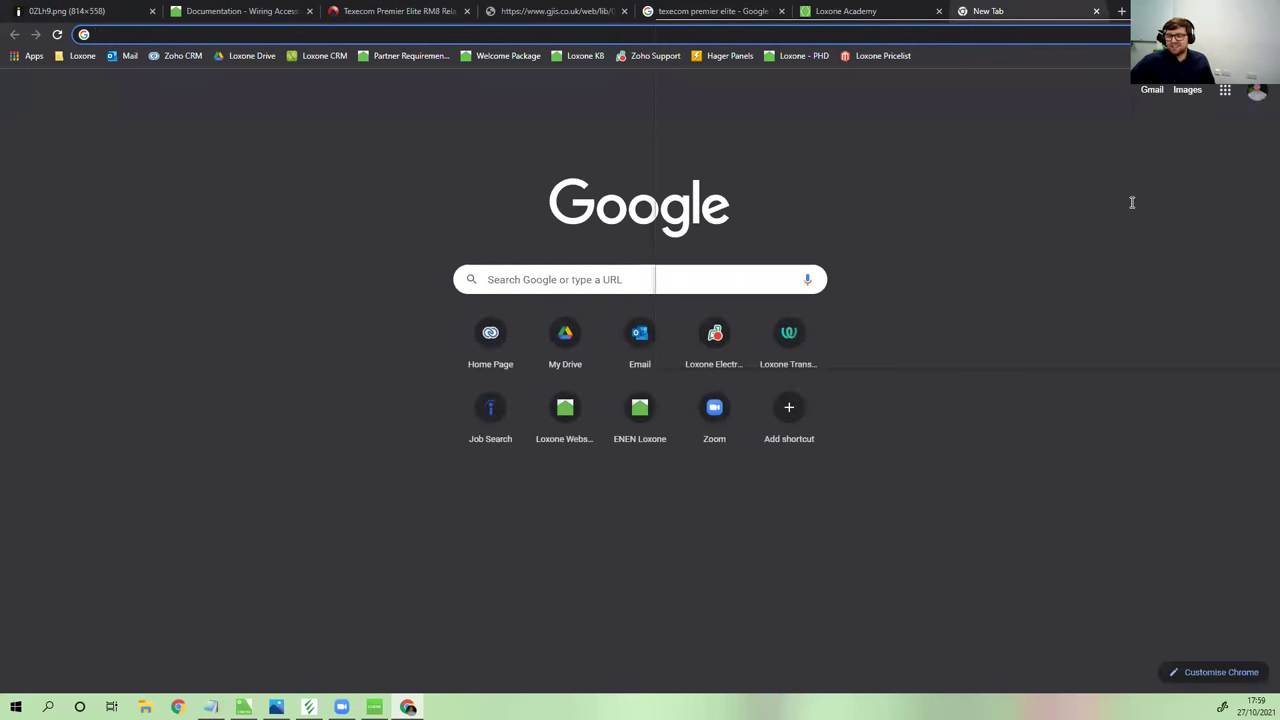
key(ctrl+w)
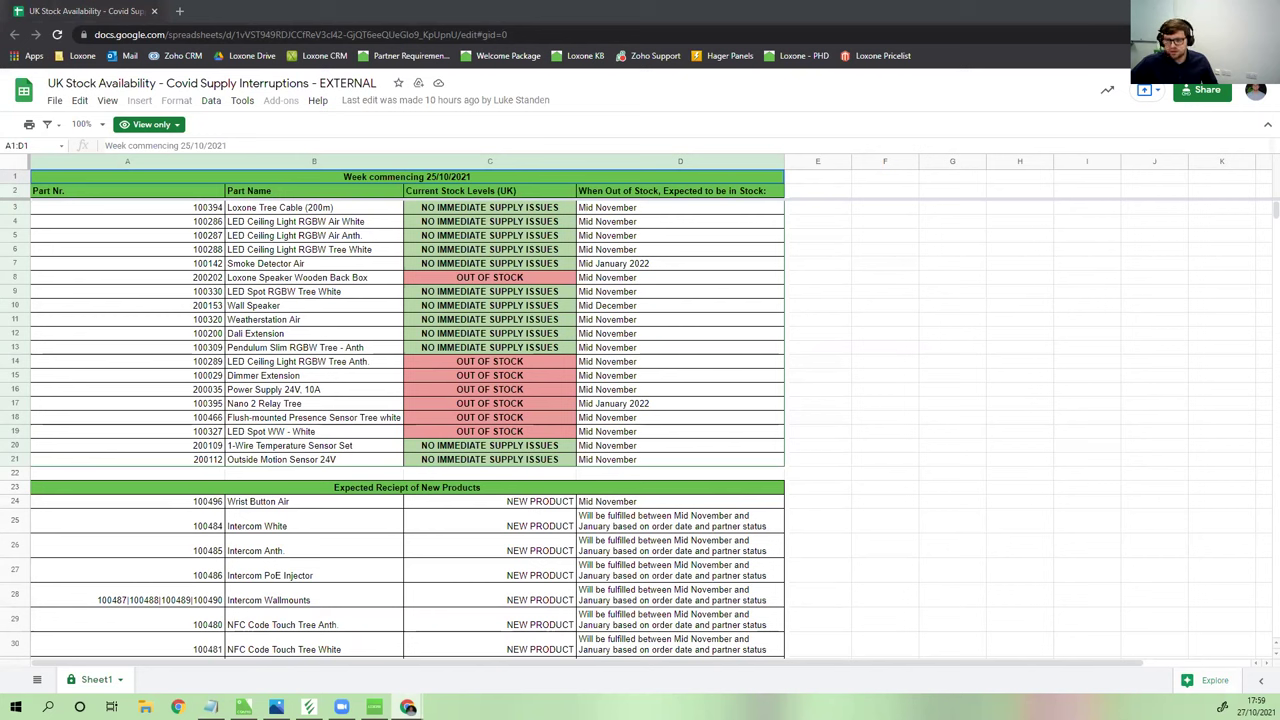
Review the part names and stock levels in the UK Stock Availability sheet, including the expected new products, and close the sheet
click(345, 450)
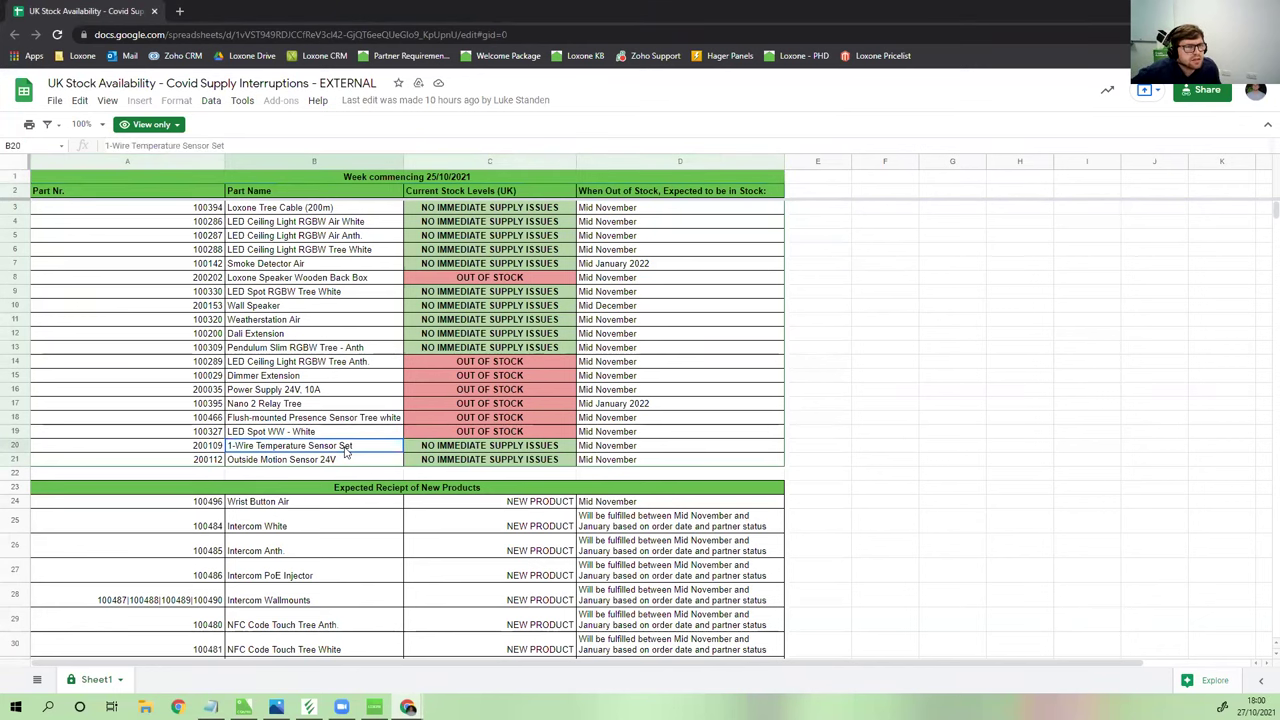
scroll(345, 450, down, 3)
click(345, 453)
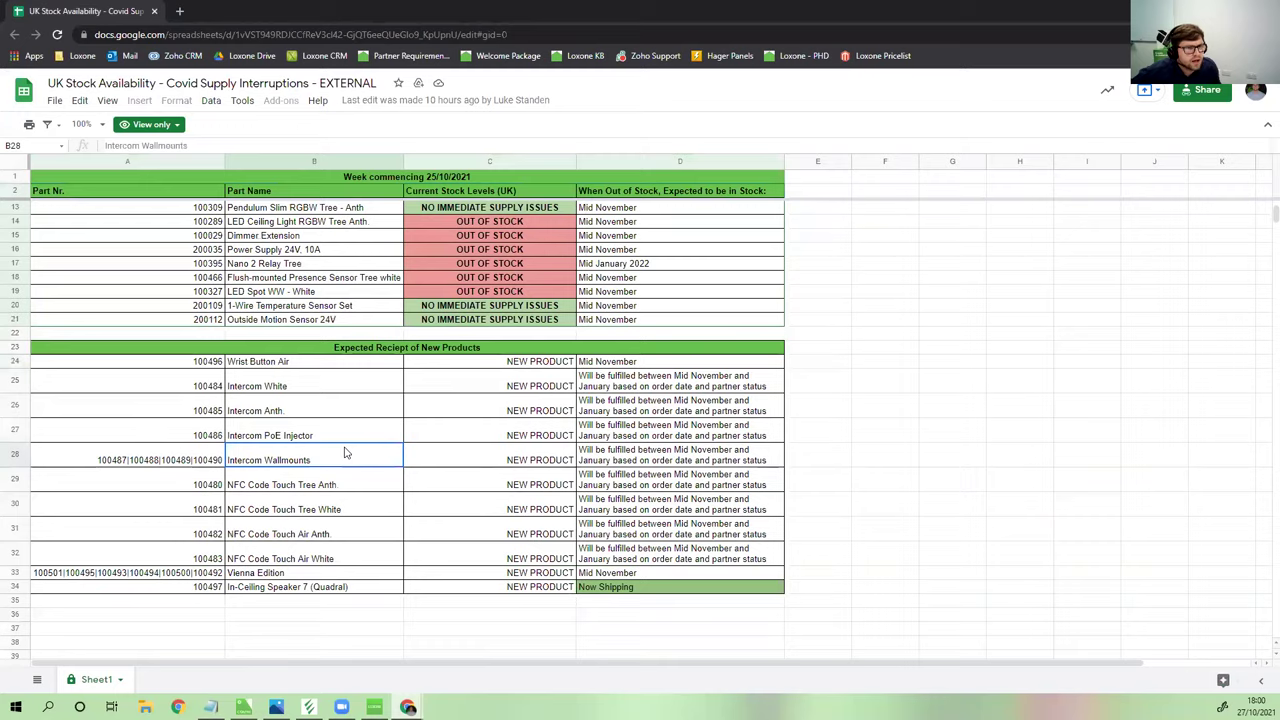
scroll(344, 453, up, 3)
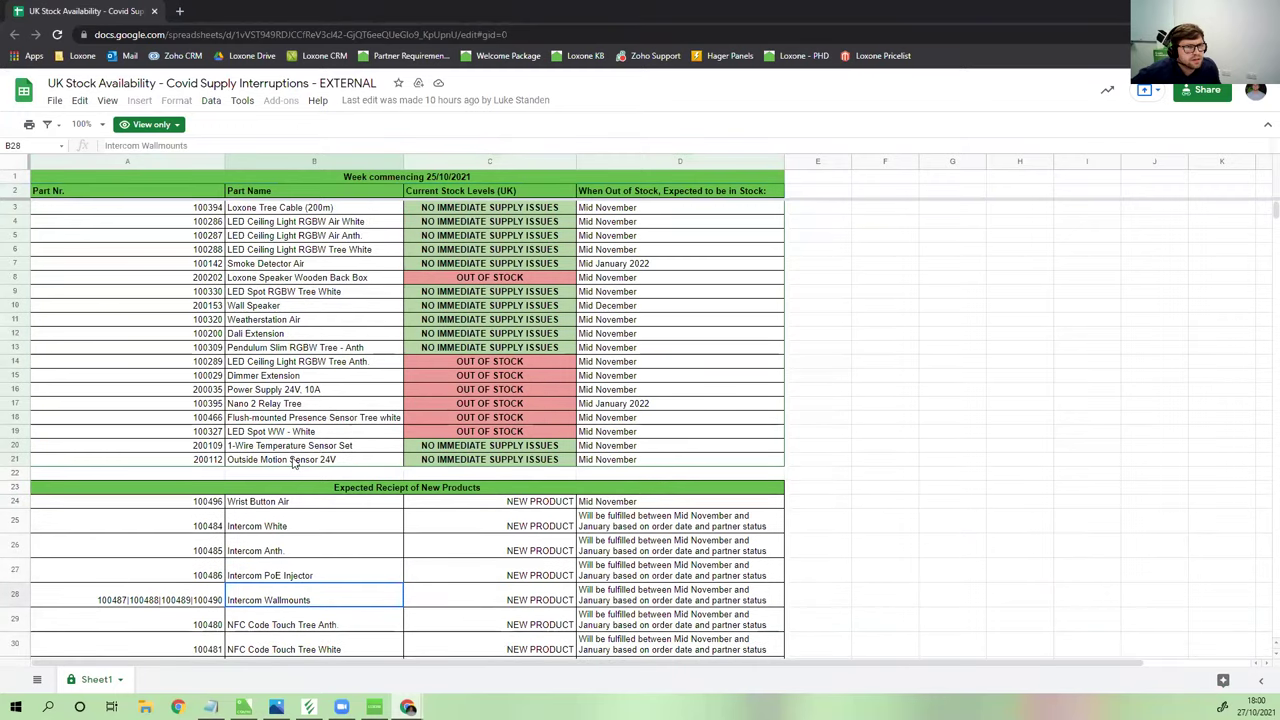
click(272, 209)
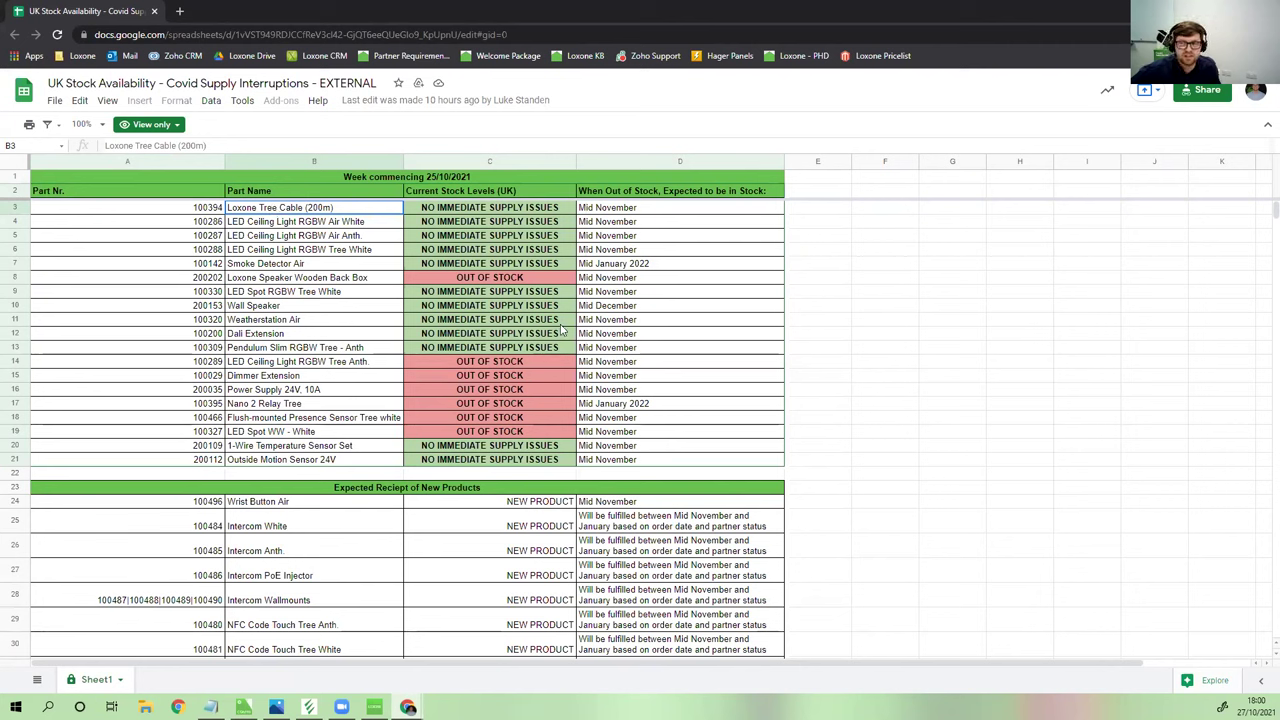
click(153, 13)
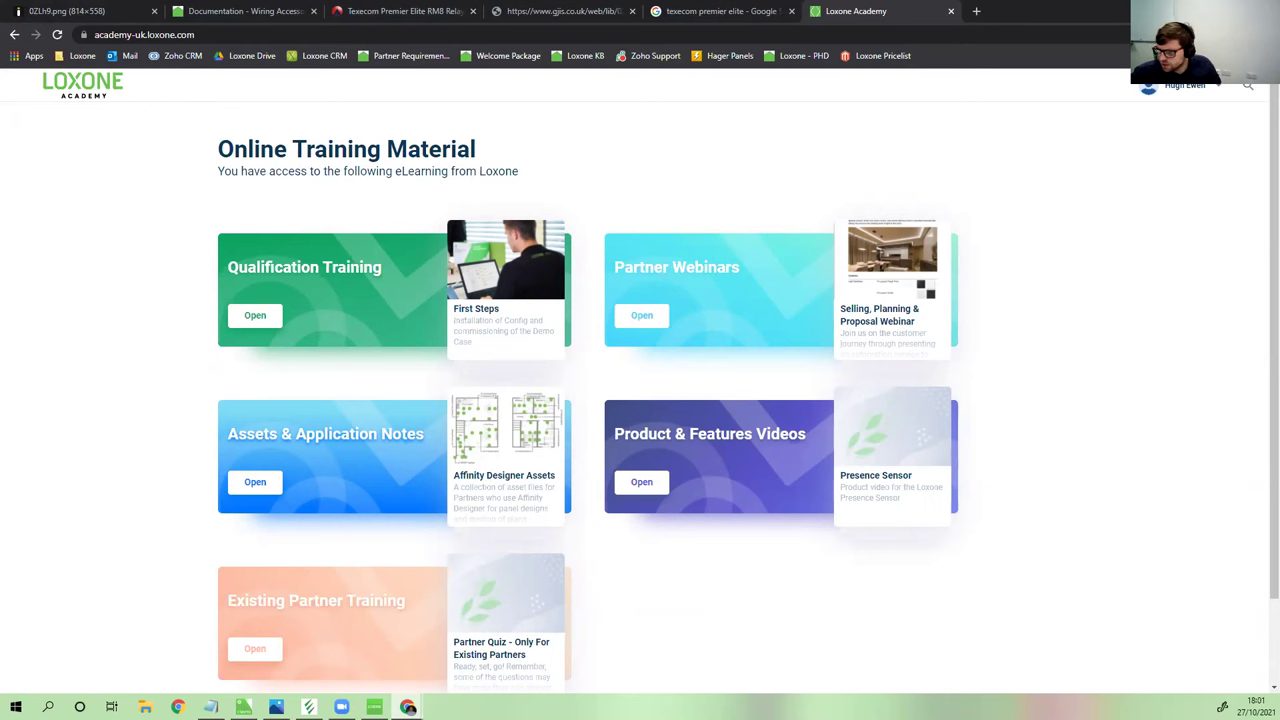
Switch to Loxone Config, select the Texecom Premier Elite 48 extension and open the online Loxone Library from its device templates
click(243, 707)
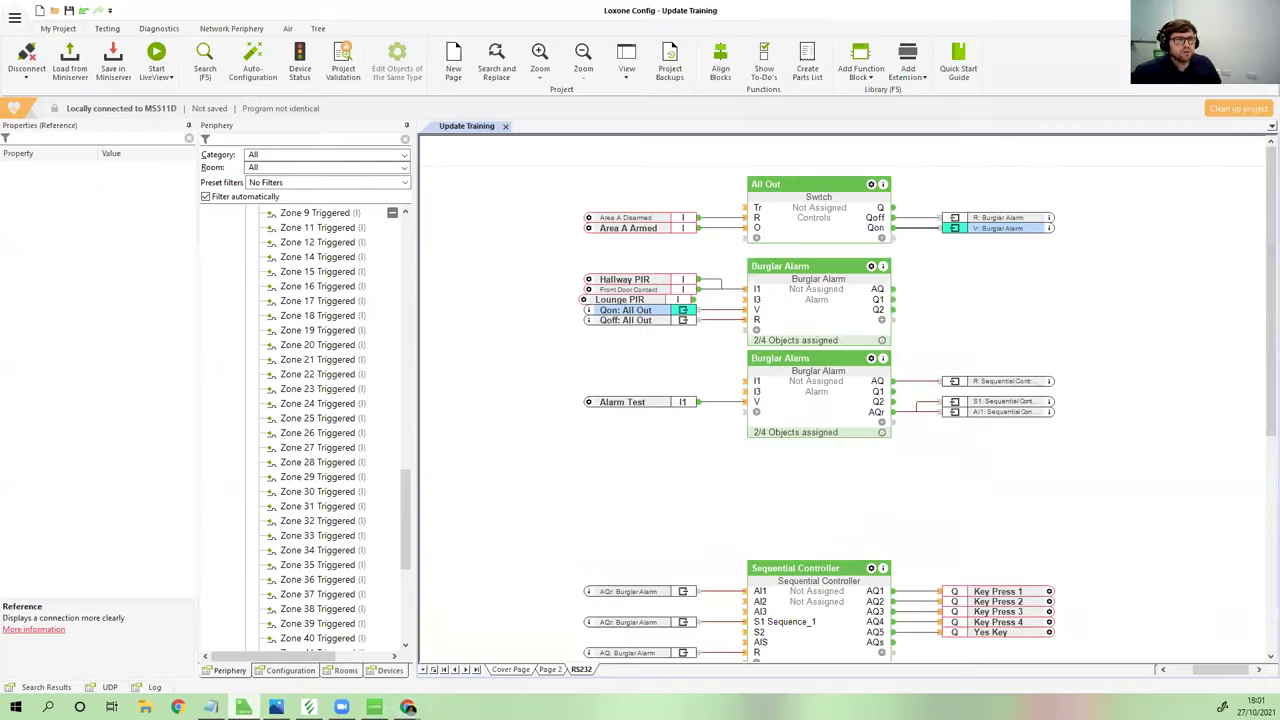
scroll(336, 308, up, 9)
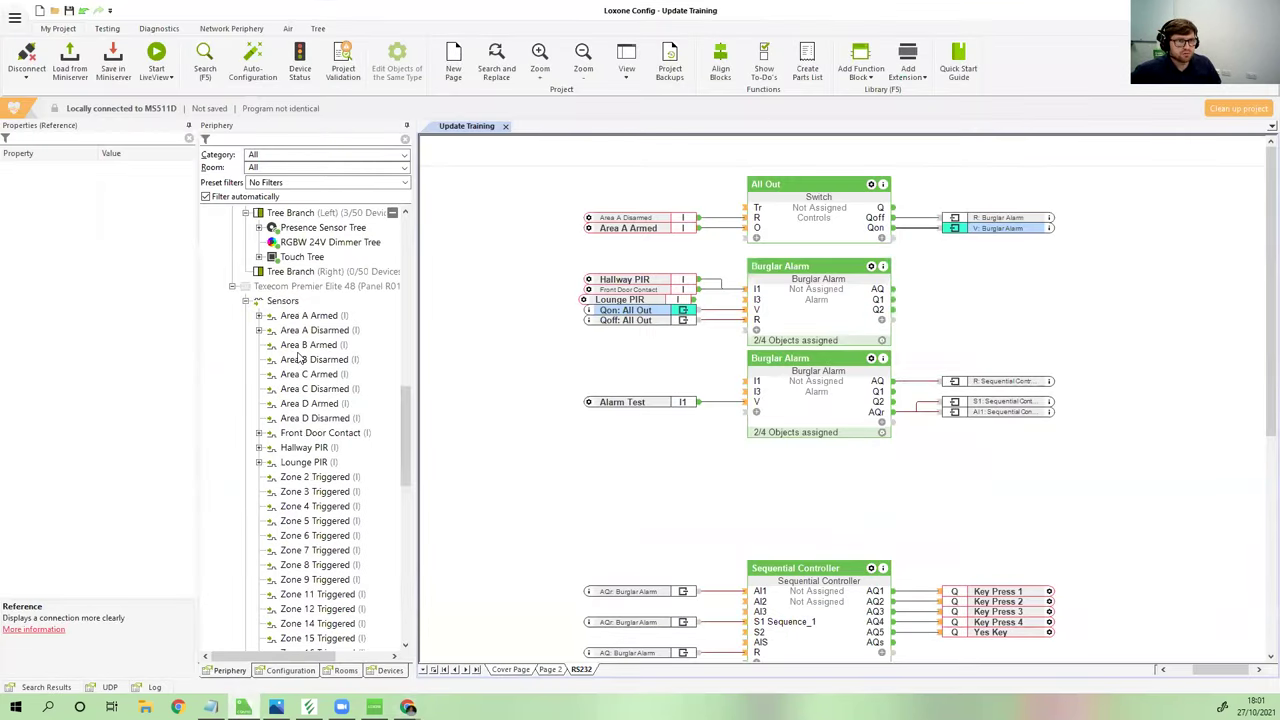
click(281, 333)
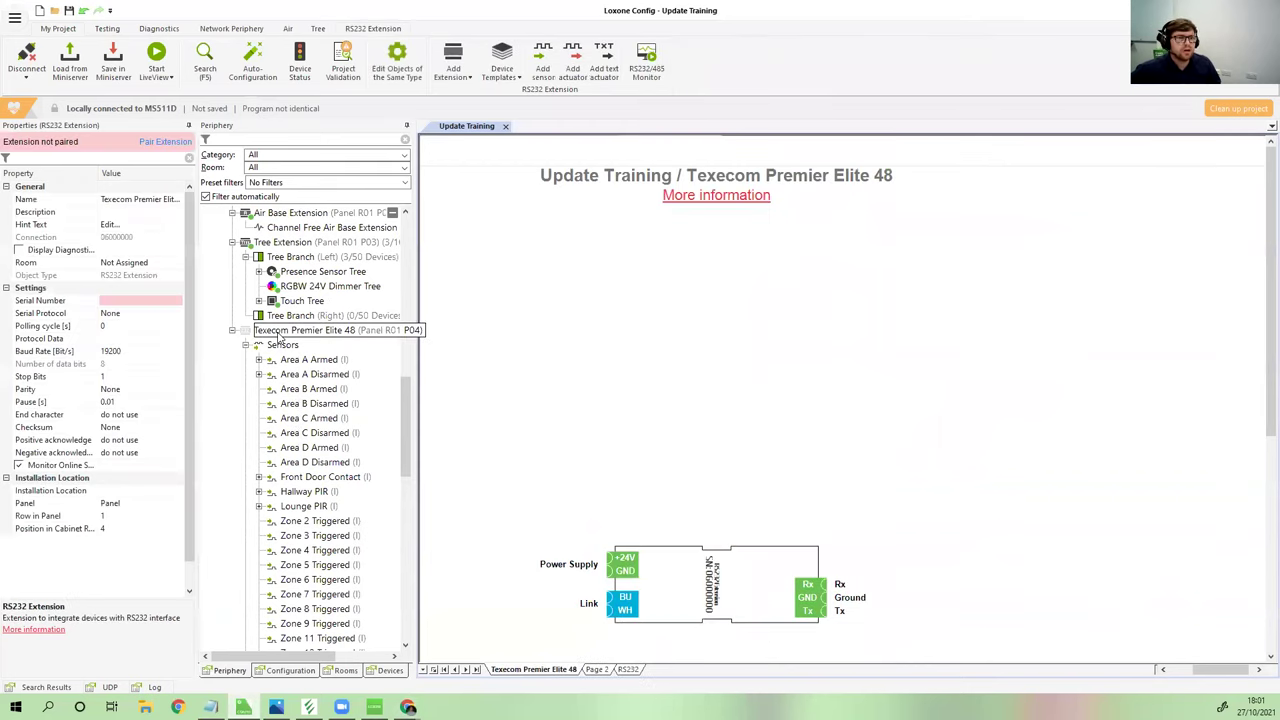
click(517, 78)
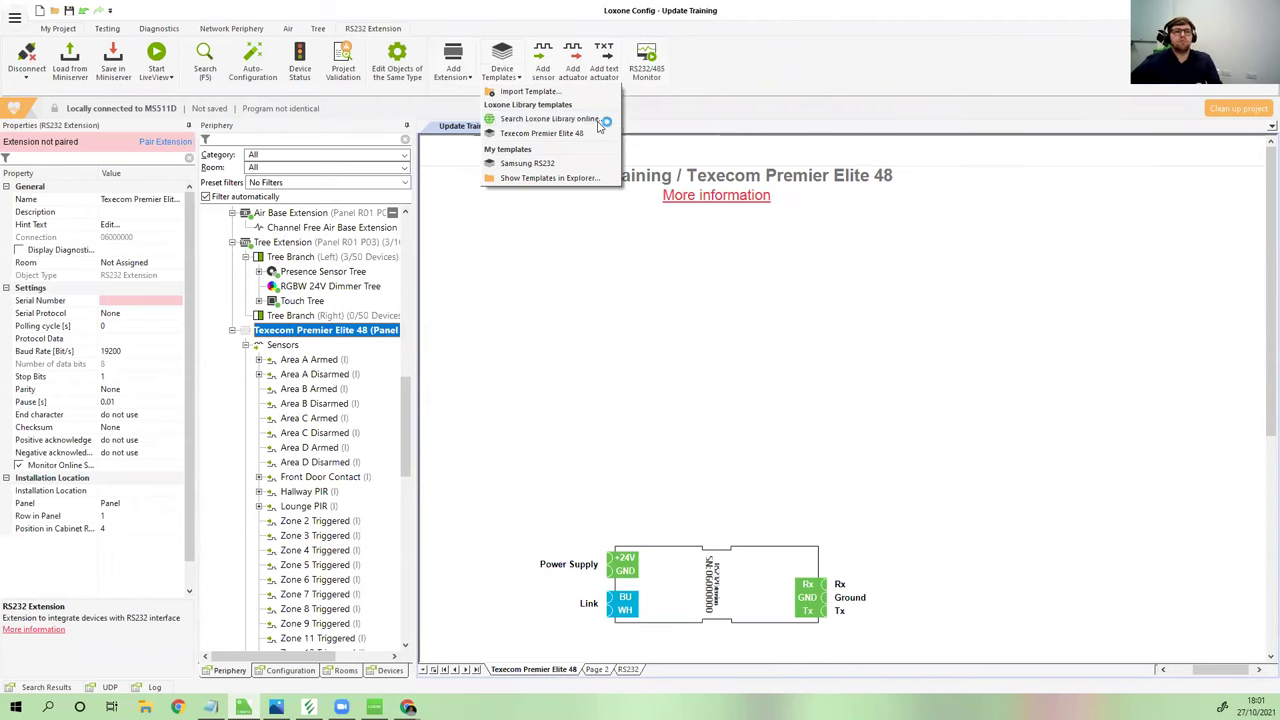
click(597, 119)
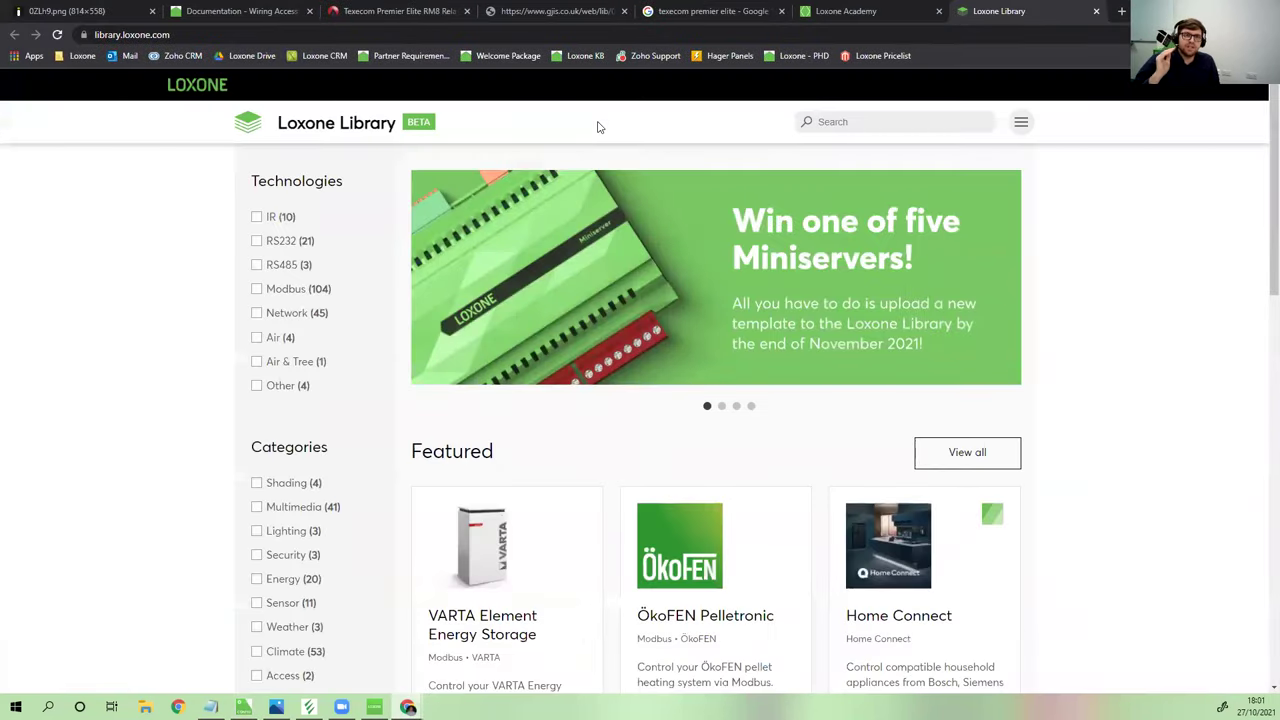